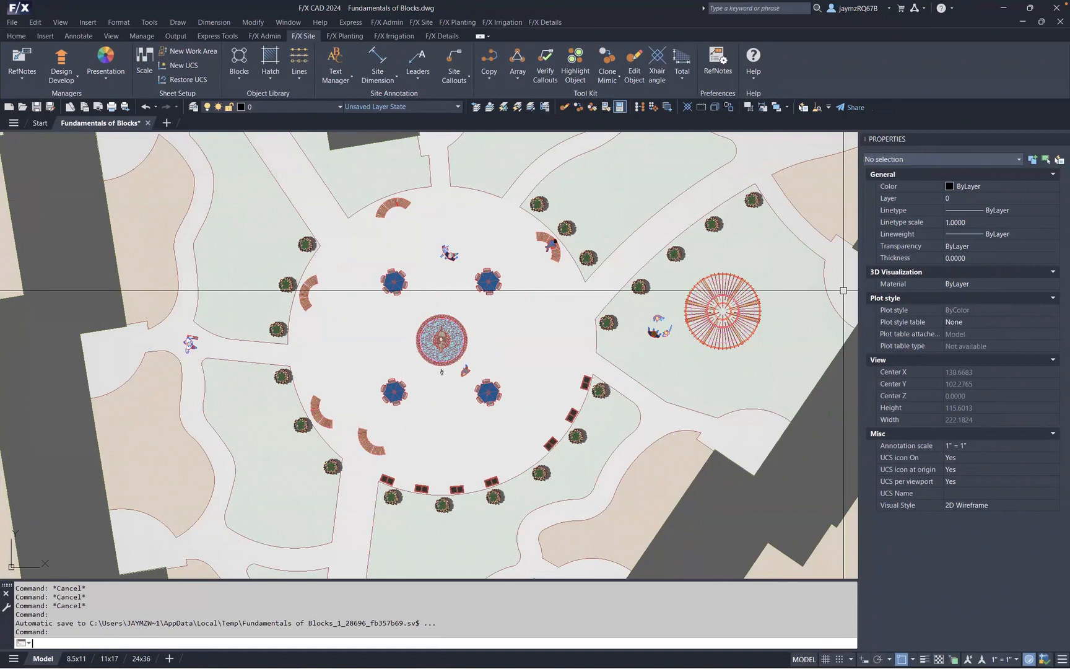
# - Minimize the CAD window, switch to File Explorer and open the C:\LandFX\Blocks\plan_graphics\05-site_furnishings\benches folder
pyautogui.click(1012, 7)
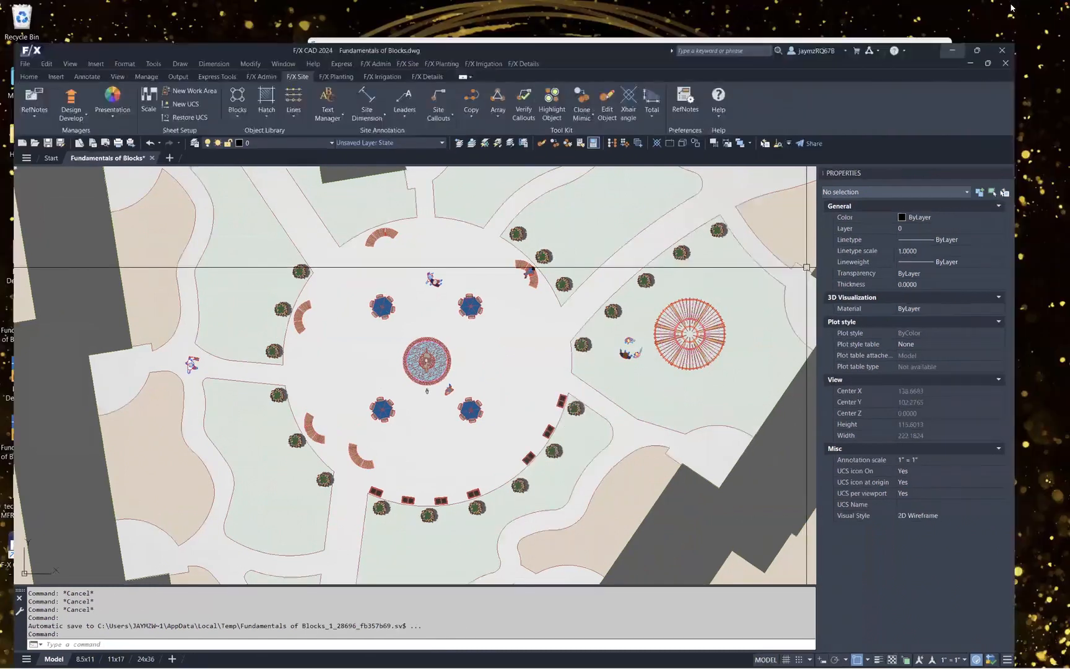
pyautogui.moveTo(846, 49); pyautogui.dragTo(760, 70)
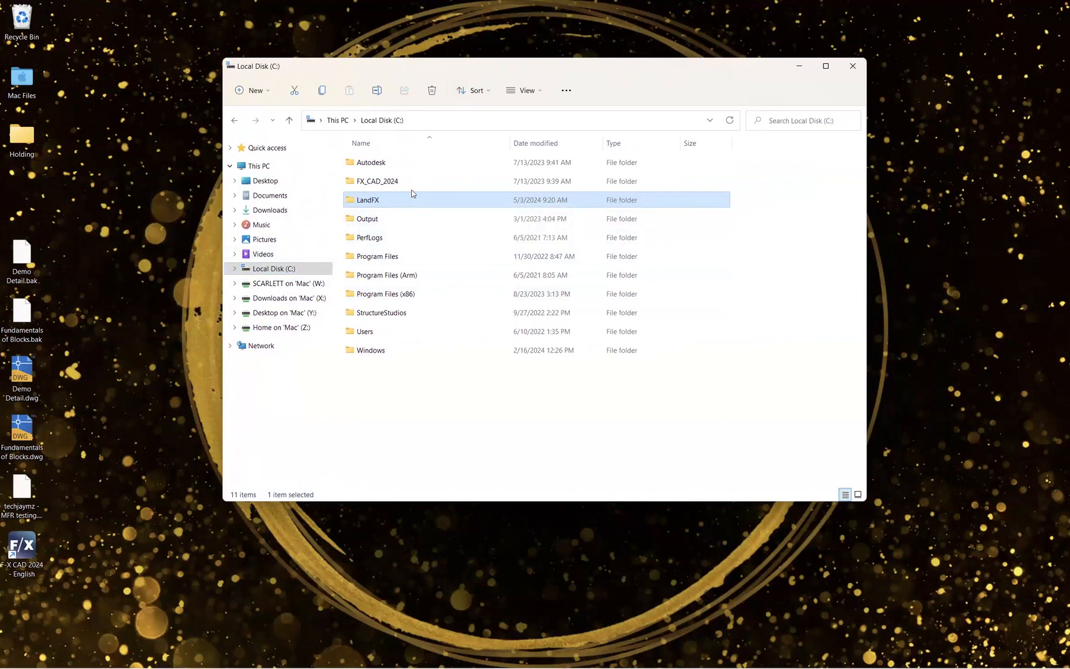
pyautogui.moveTo(430, 200)
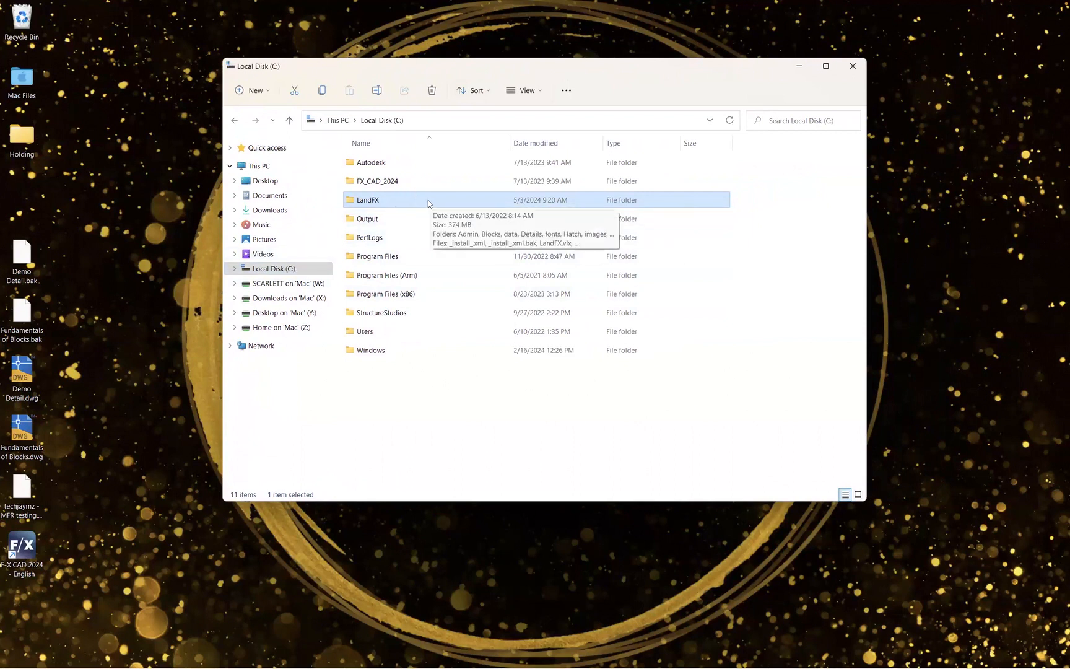
pyautogui.doubleClick(415, 198)
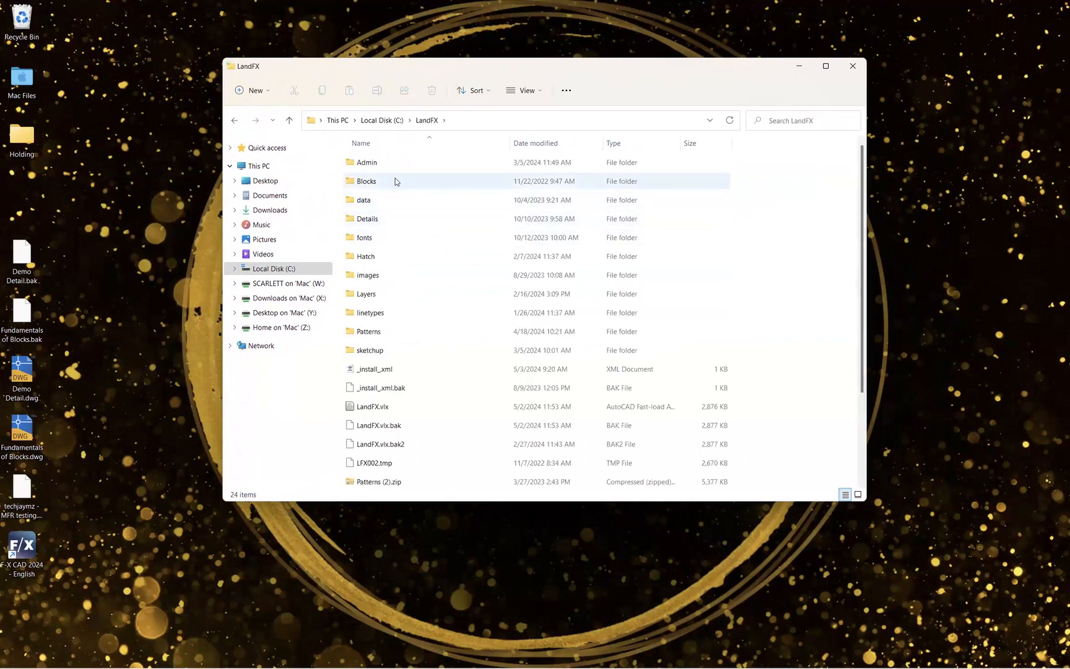
pyautogui.doubleClick(396, 181)
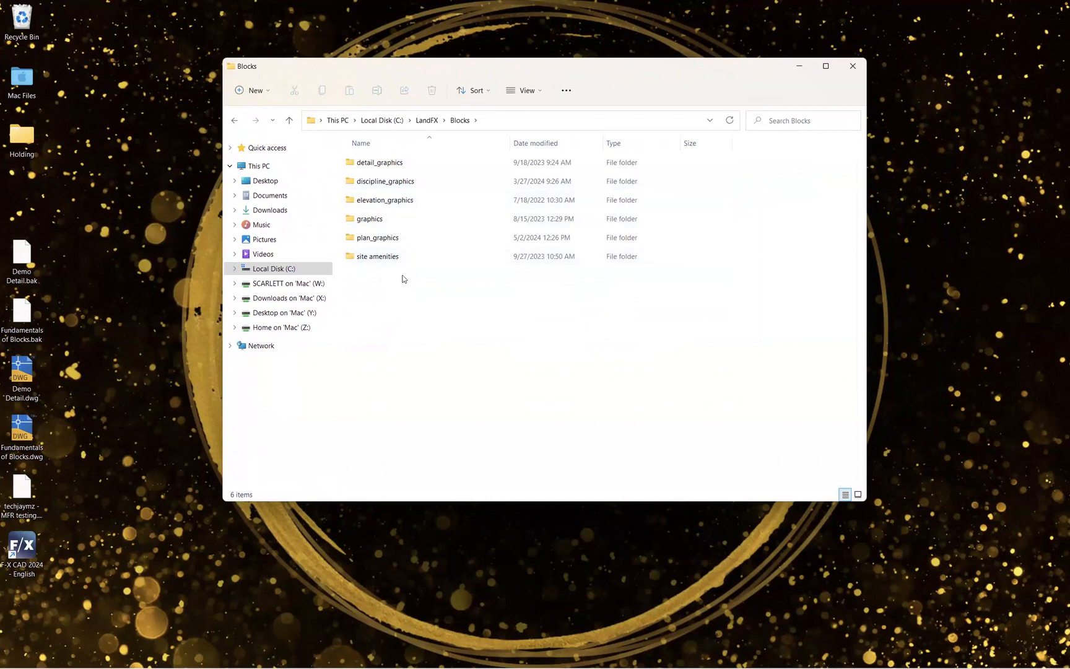
pyautogui.doubleClick(402, 240)
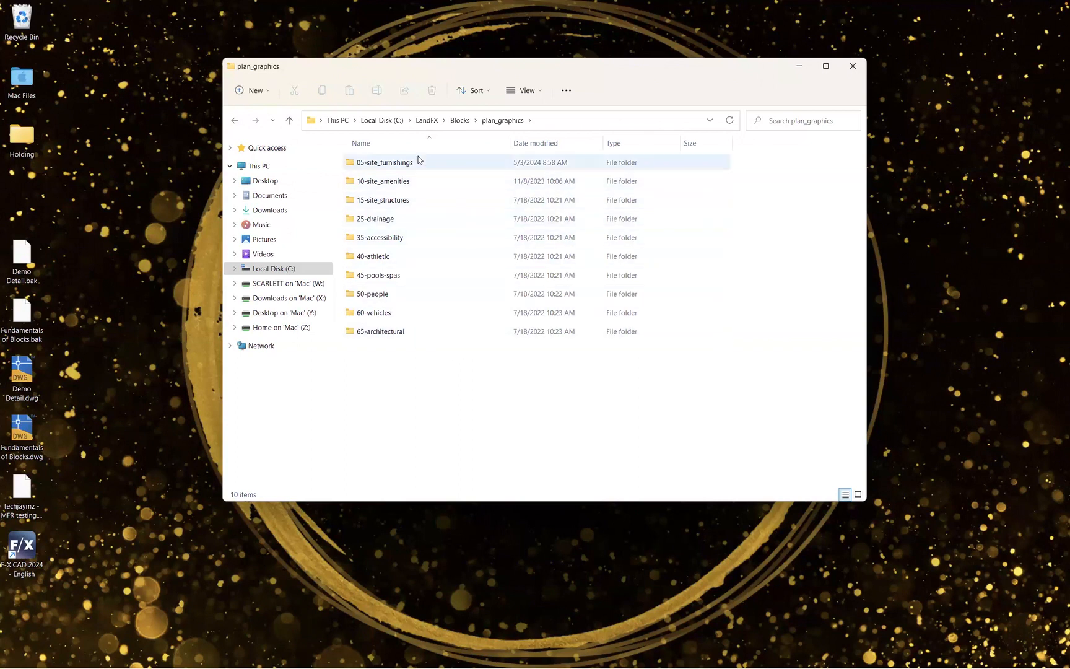
pyautogui.moveTo(419, 158)
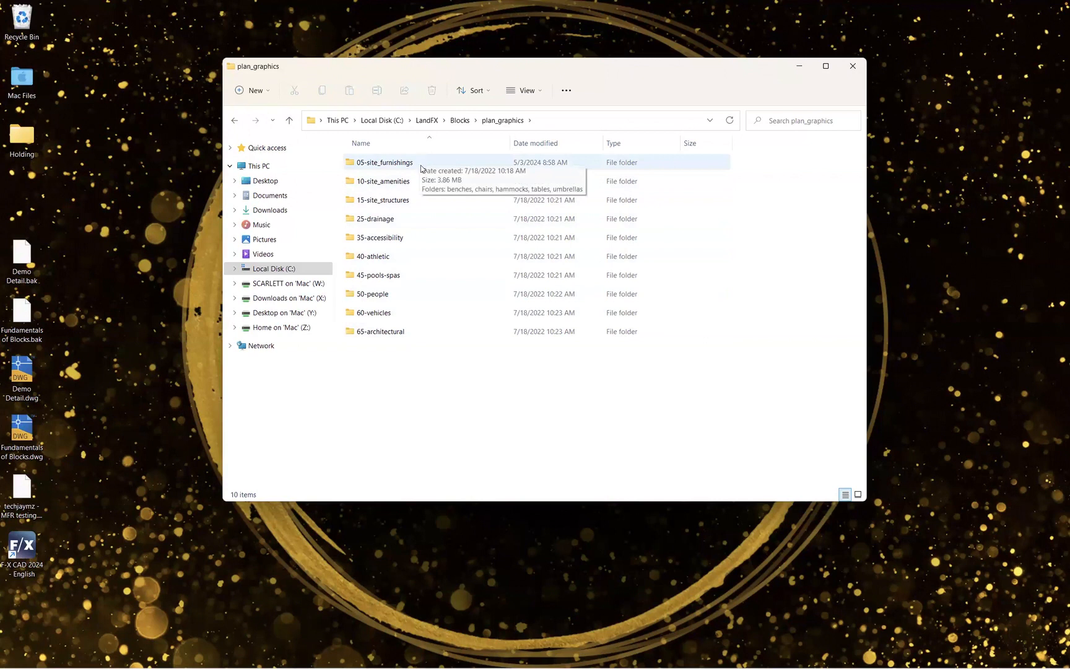
pyautogui.doubleClick(385, 164)
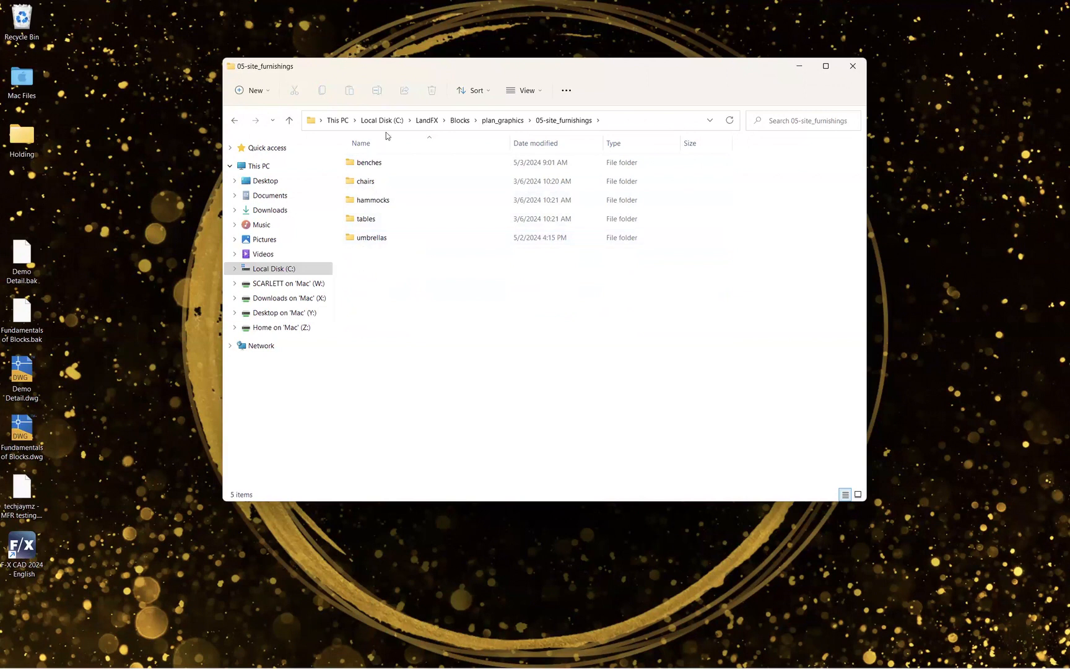
pyautogui.doubleClick(381, 163)
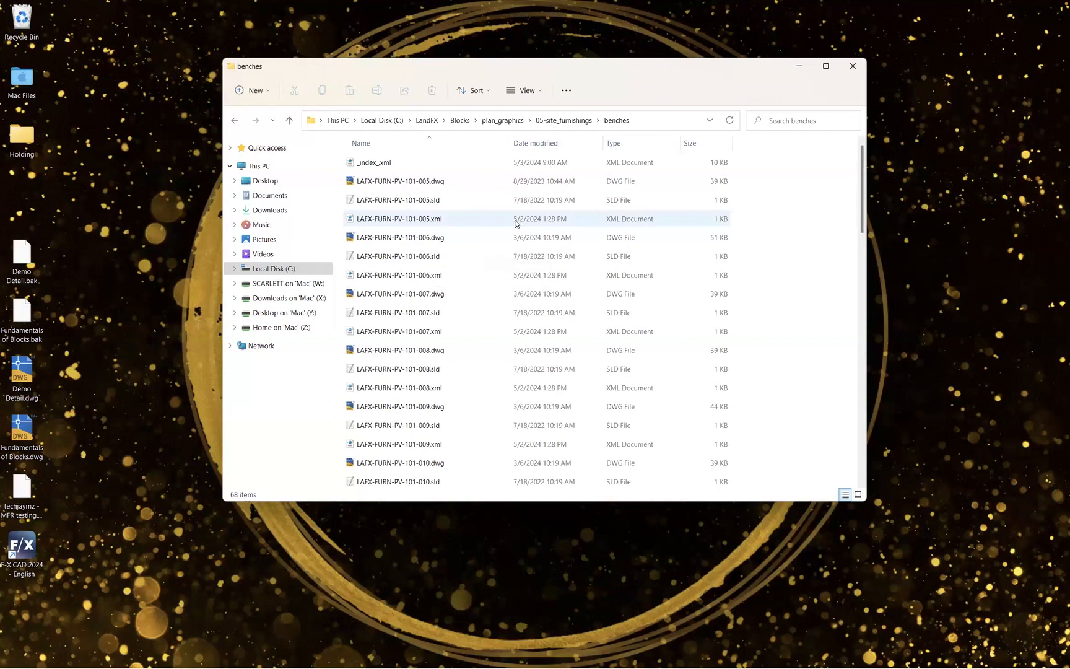
# - Browse the benches folder's files, sorting the list by type and then back by name
pyautogui.moveTo(861, 195)
pyautogui.mouseDown()
pyautogui.moveTo(858, 219)
pyautogui.moveTo(860, 193)
pyautogui.mouseUp()
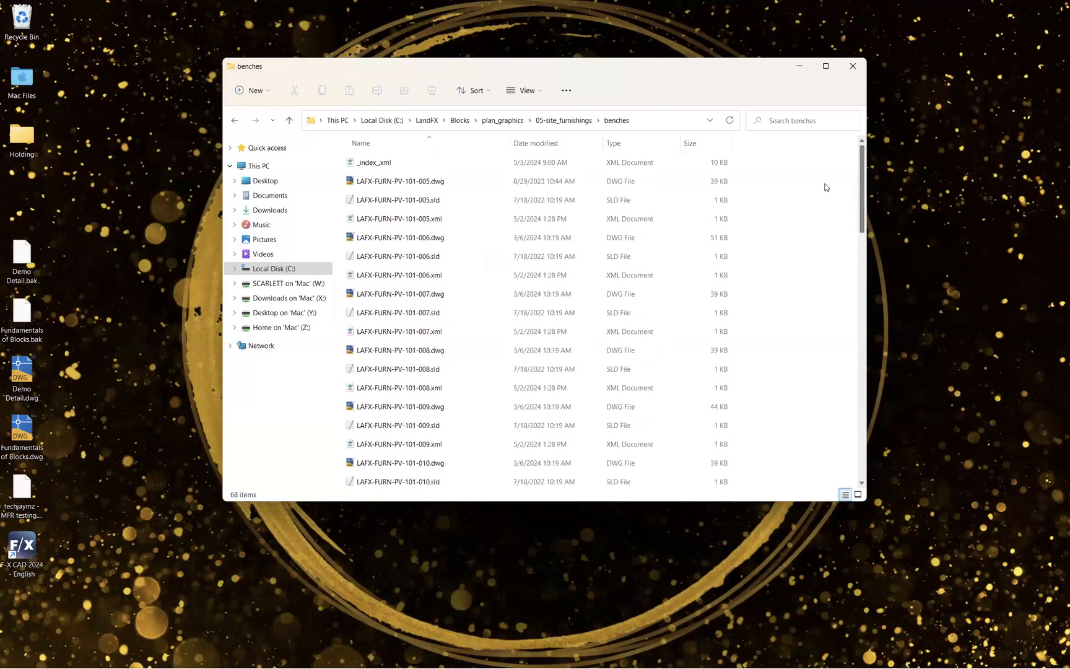
pyautogui.click(632, 148)
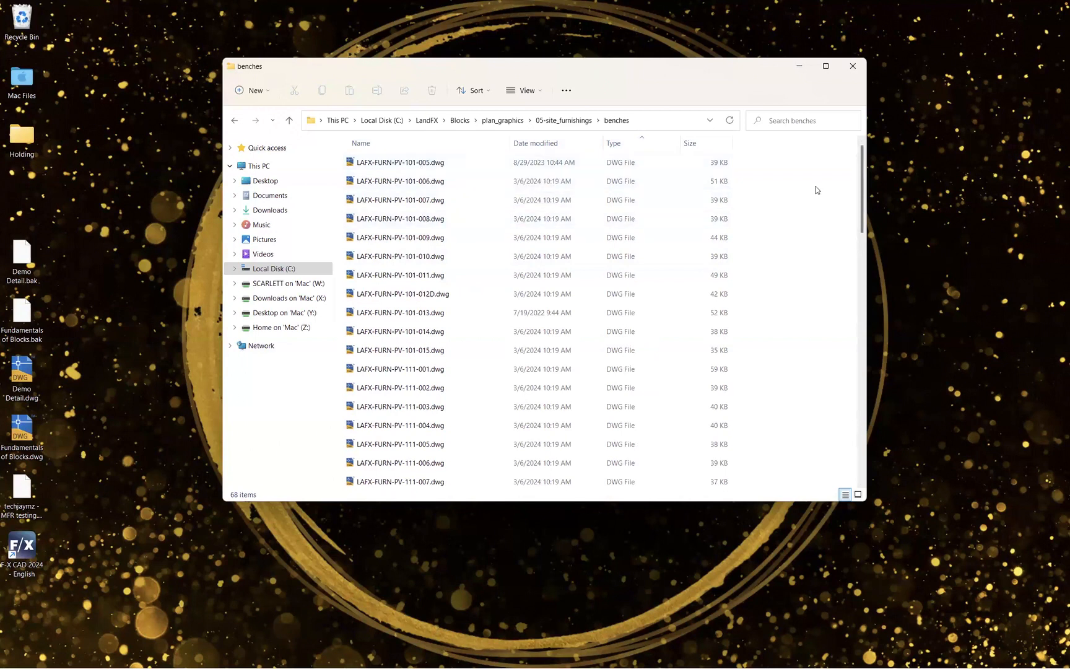
pyautogui.moveTo(862, 158); pyautogui.dragTo(862, 298)
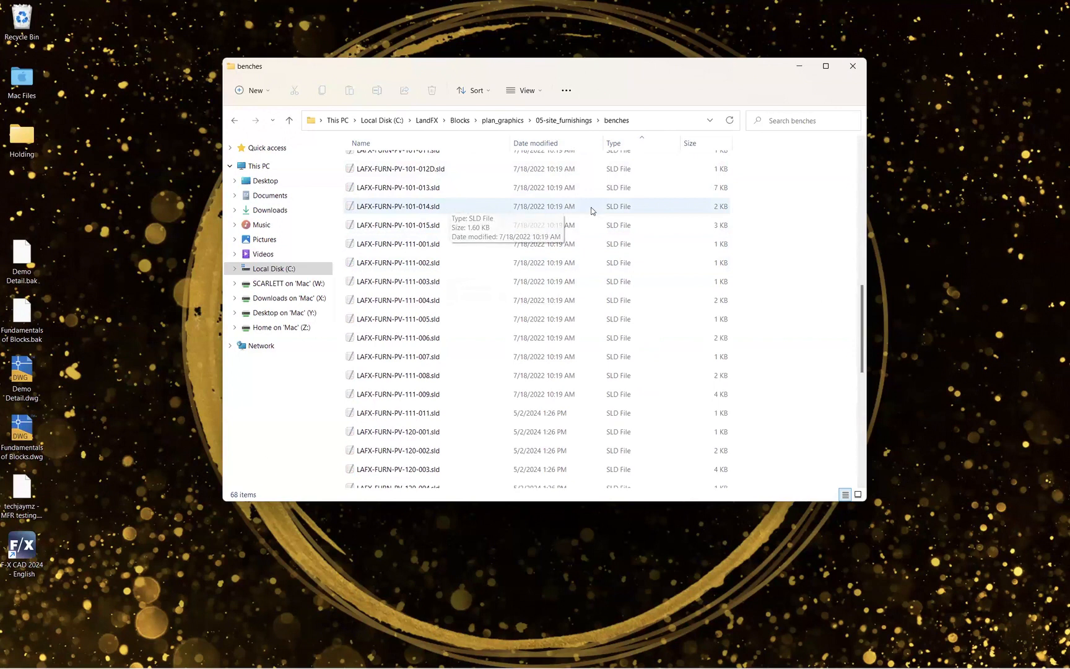
pyautogui.moveTo(861, 304); pyautogui.dragTo(861, 229)
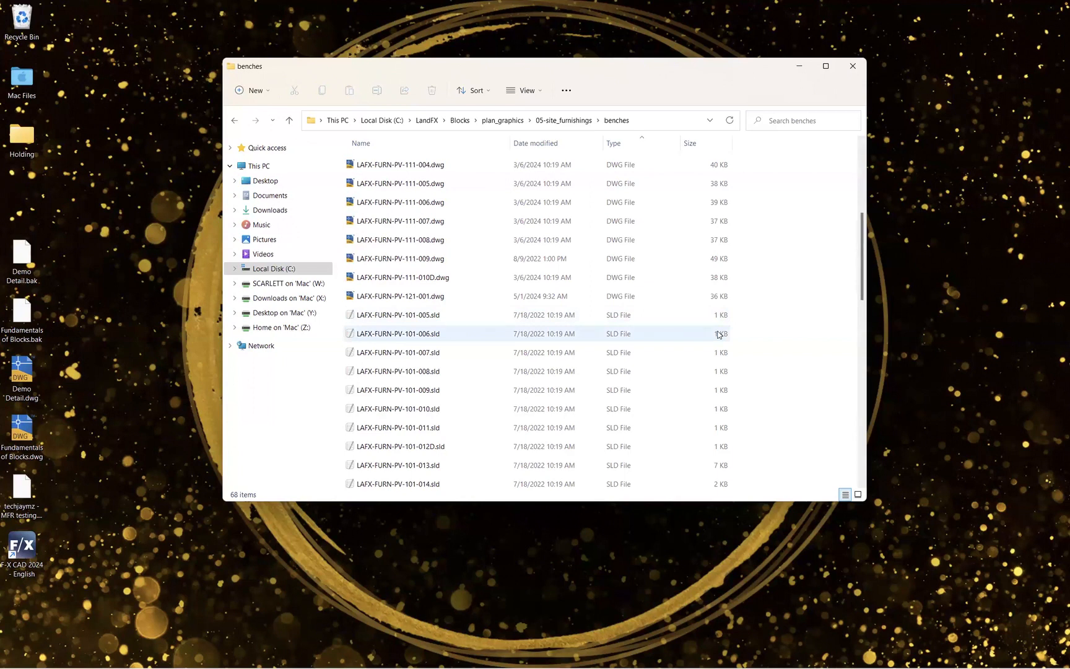
pyautogui.scroll(3, 545, 227)
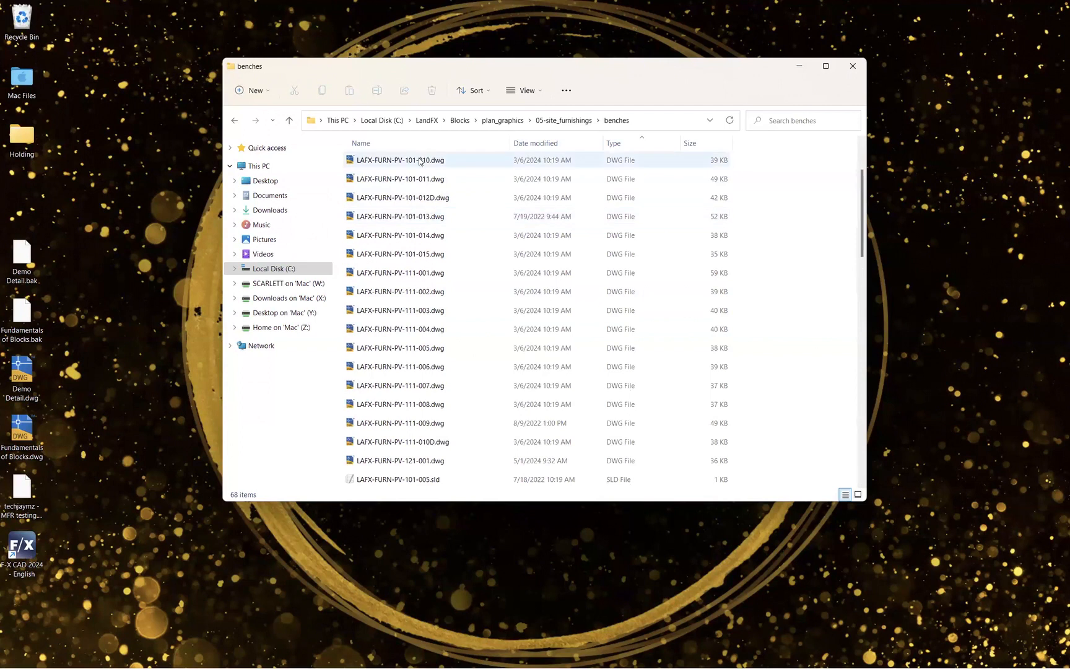
pyautogui.click(411, 144)
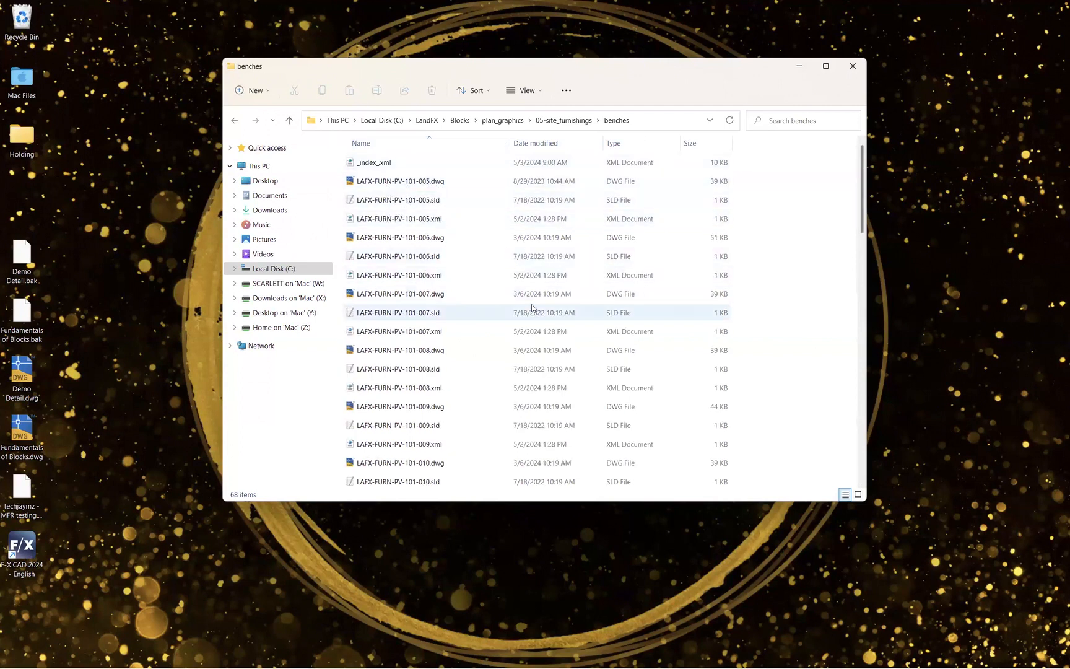
pyautogui.scroll(-9, 615, 315)
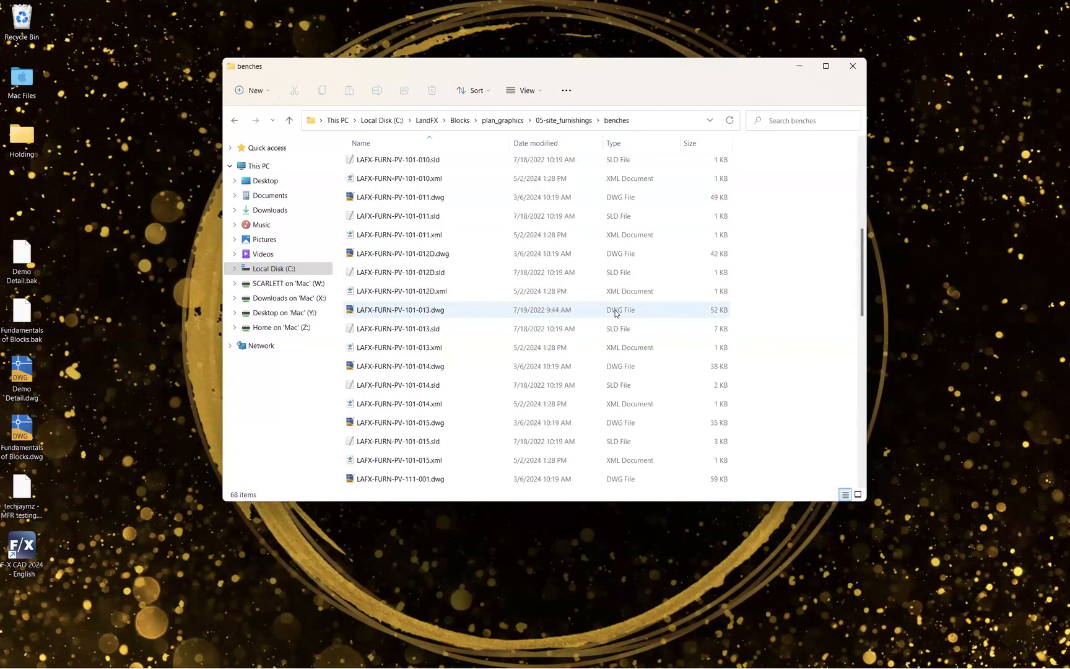
pyautogui.scroll(-10, 615, 313)
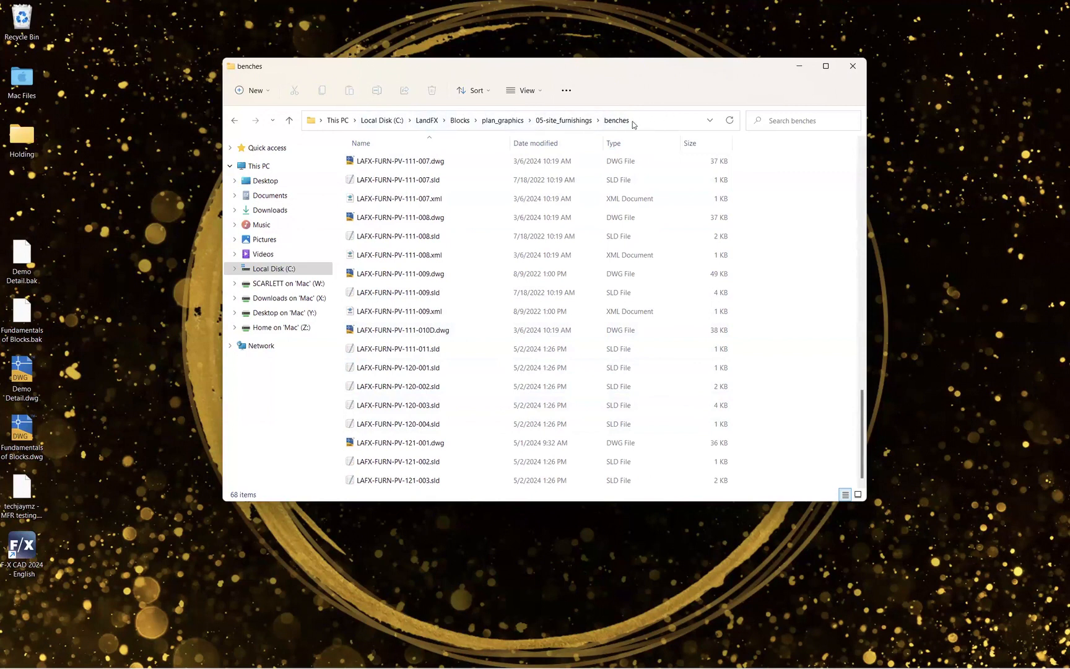
# - Go back up to the Blocks folder, reopen plan_graphics, 05-site_furnishings and benches, and scroll through its files
pyautogui.click(493, 121)
pyautogui.click(459, 121)
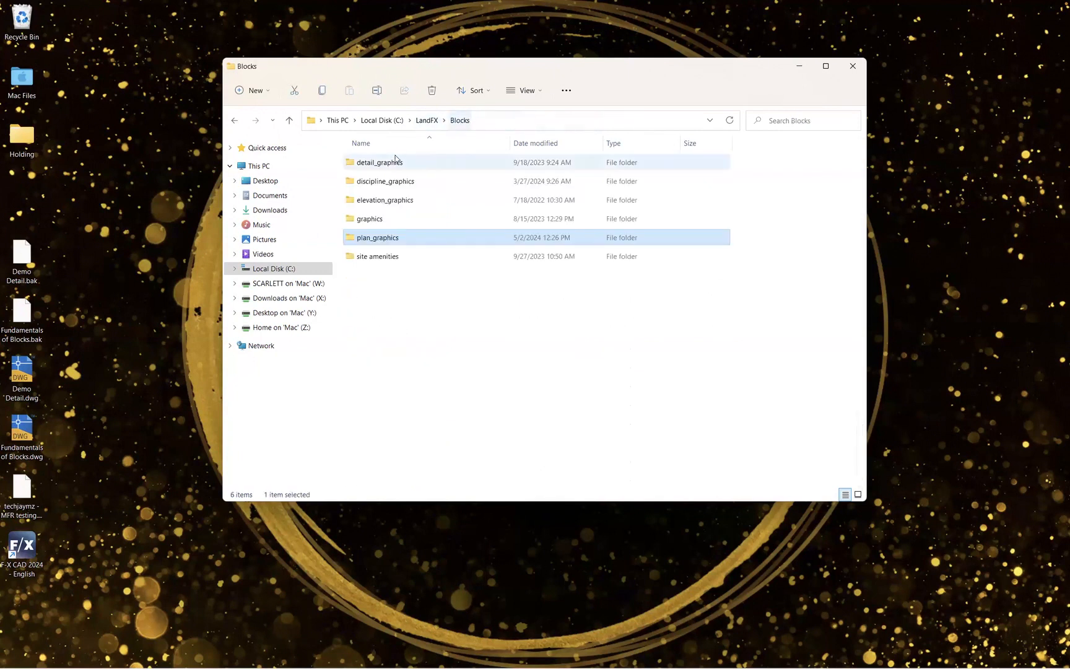
pyautogui.doubleClick(396, 238)
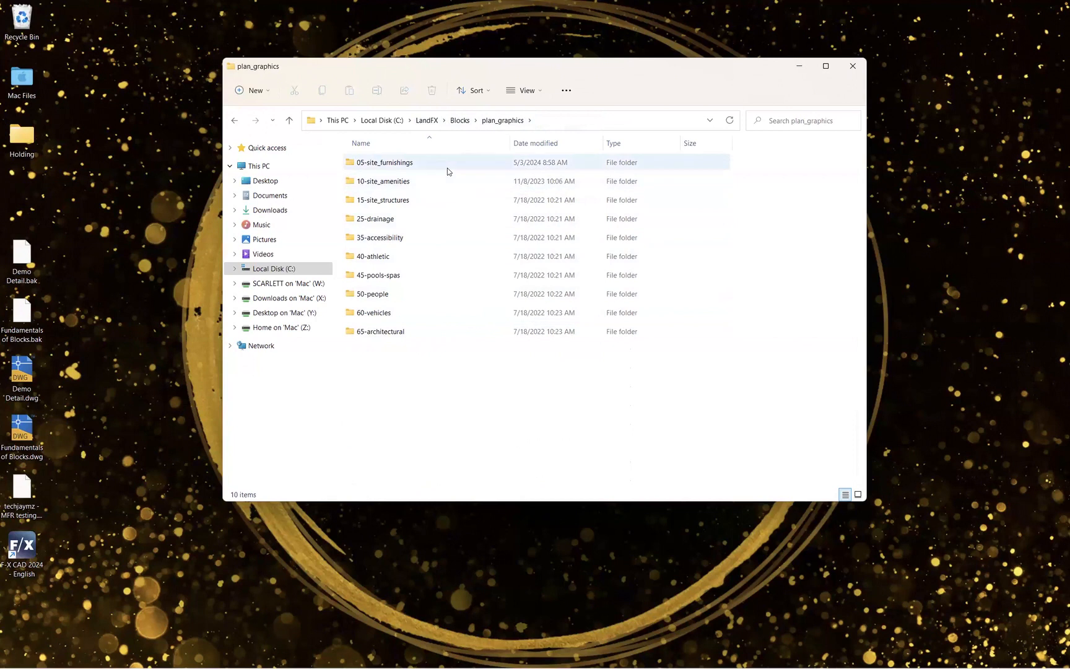
pyautogui.doubleClick(448, 167)
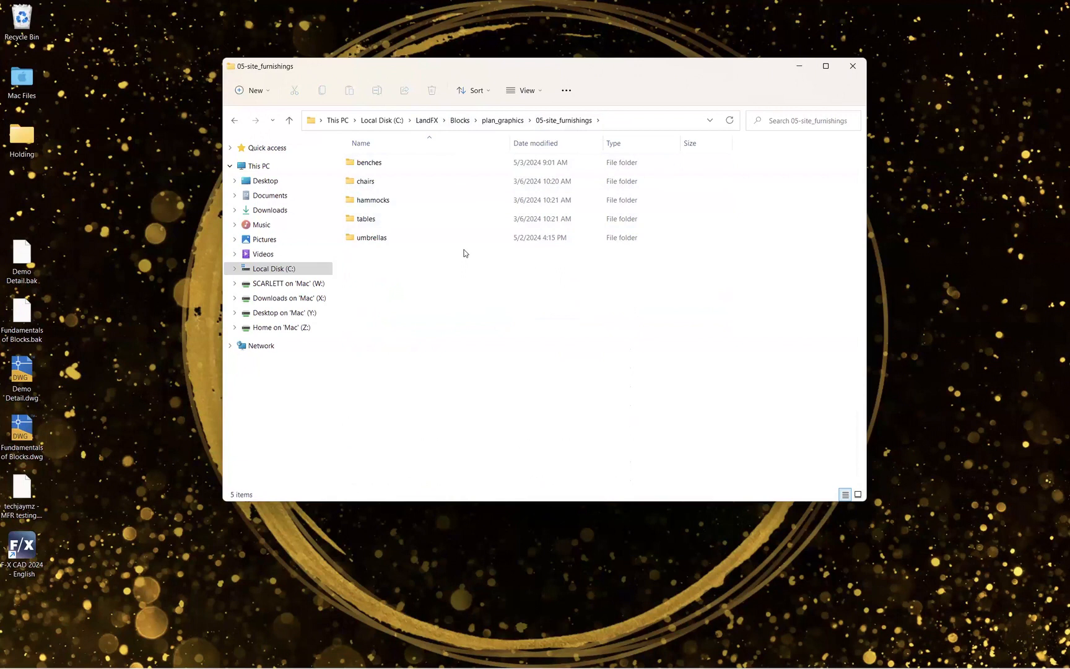
pyautogui.doubleClick(450, 164)
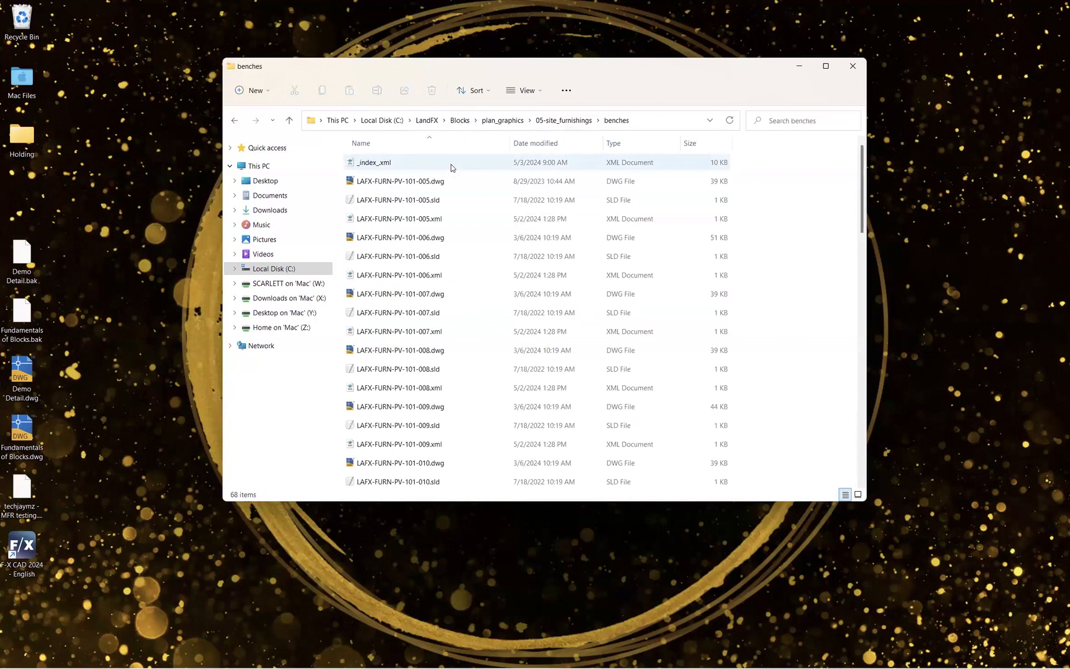
pyautogui.scroll(-7, 511, 218)
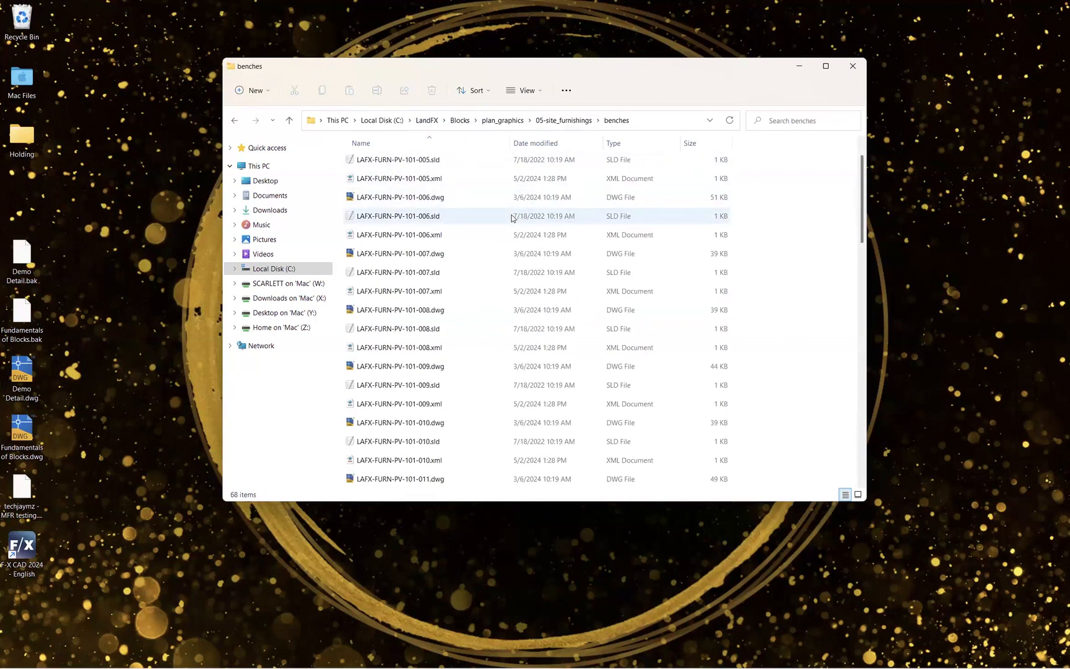
pyautogui.scroll(-4, 511, 218)
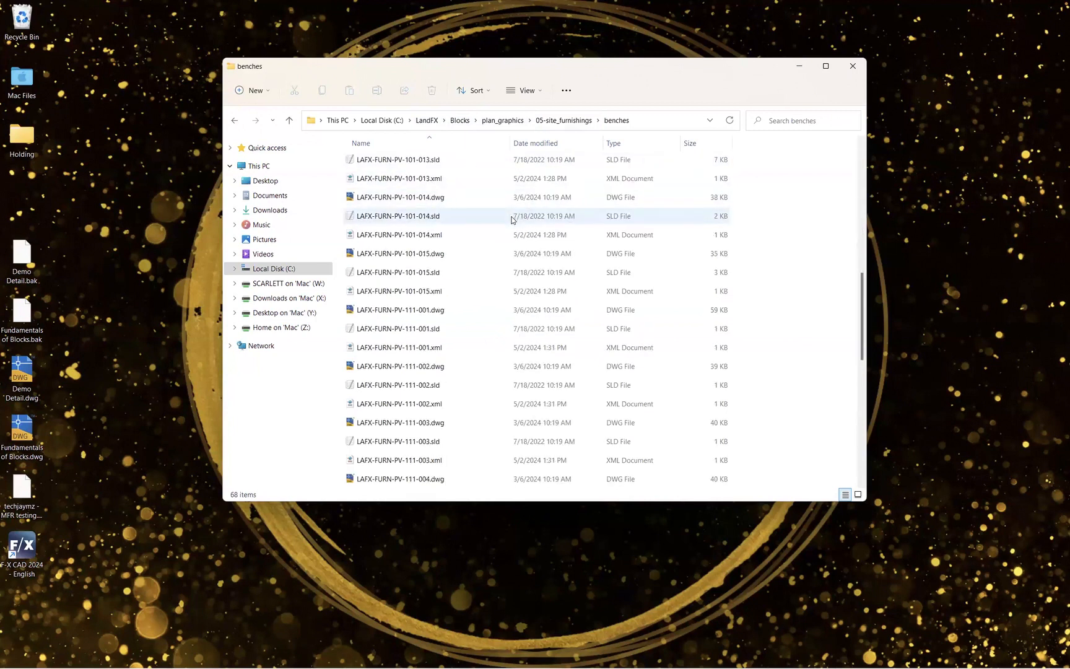
pyautogui.scroll(4, 512, 219)
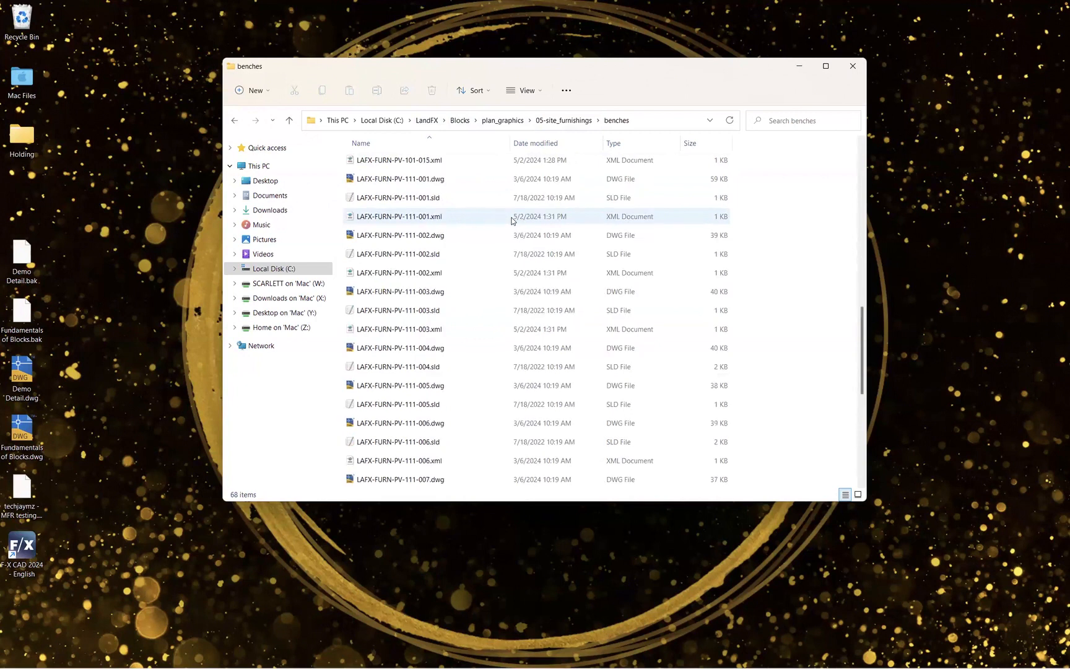
pyautogui.scroll(7, 512, 219)
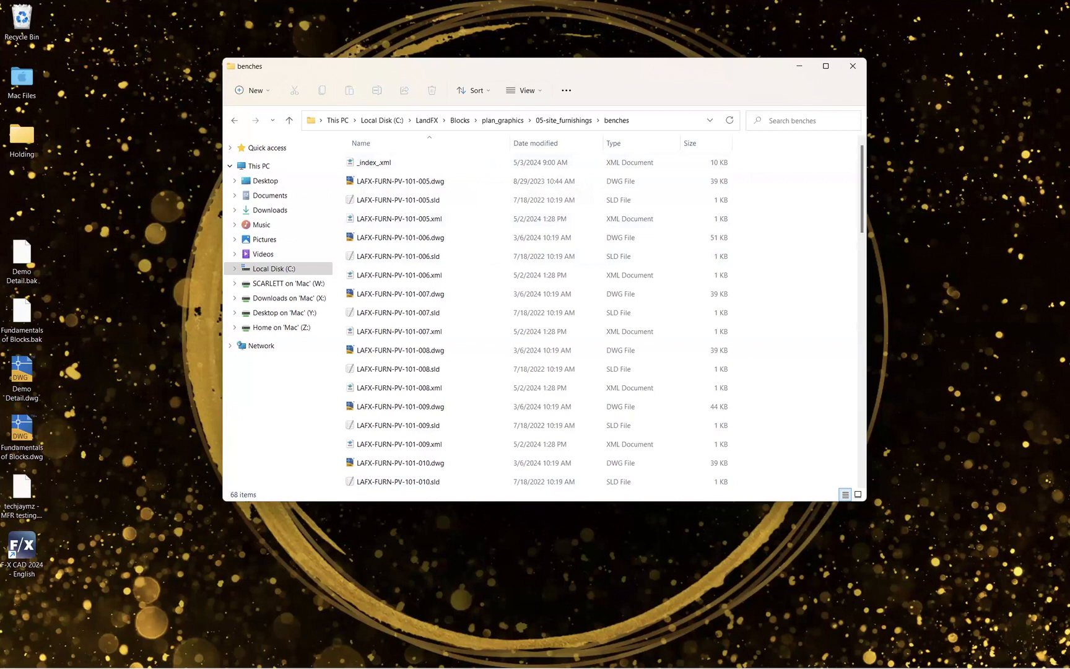
# - Switch back to F/X CAD and open the Plan Graphics block library dialog, moving it into view
pyautogui.moveTo(347, 667)
pyautogui.click(226, 654)
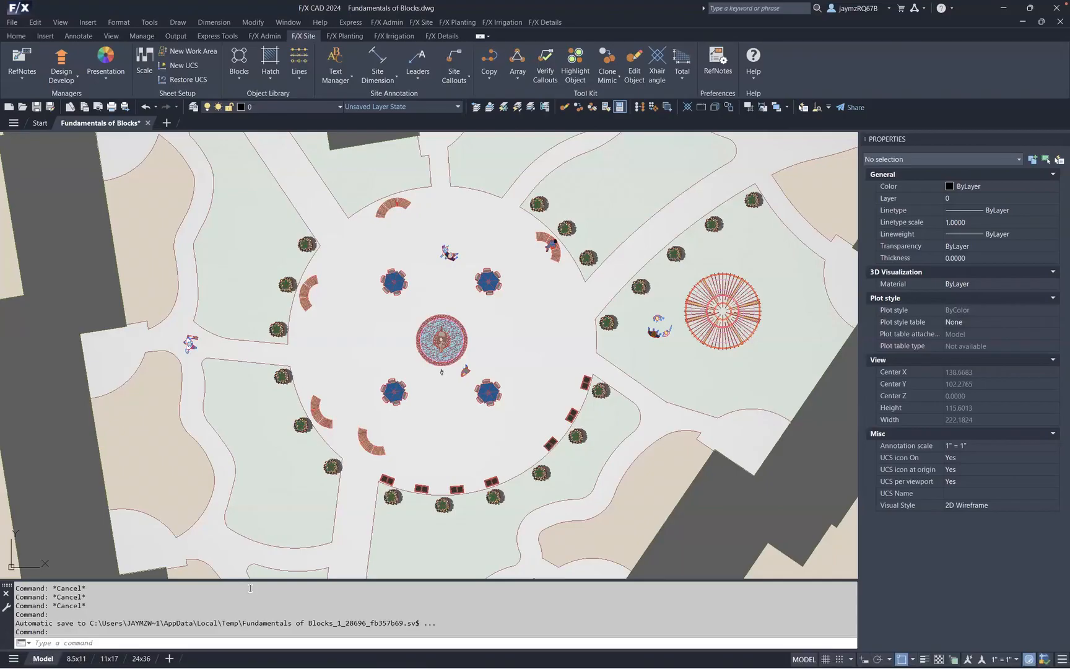
pyautogui.click(238, 75)
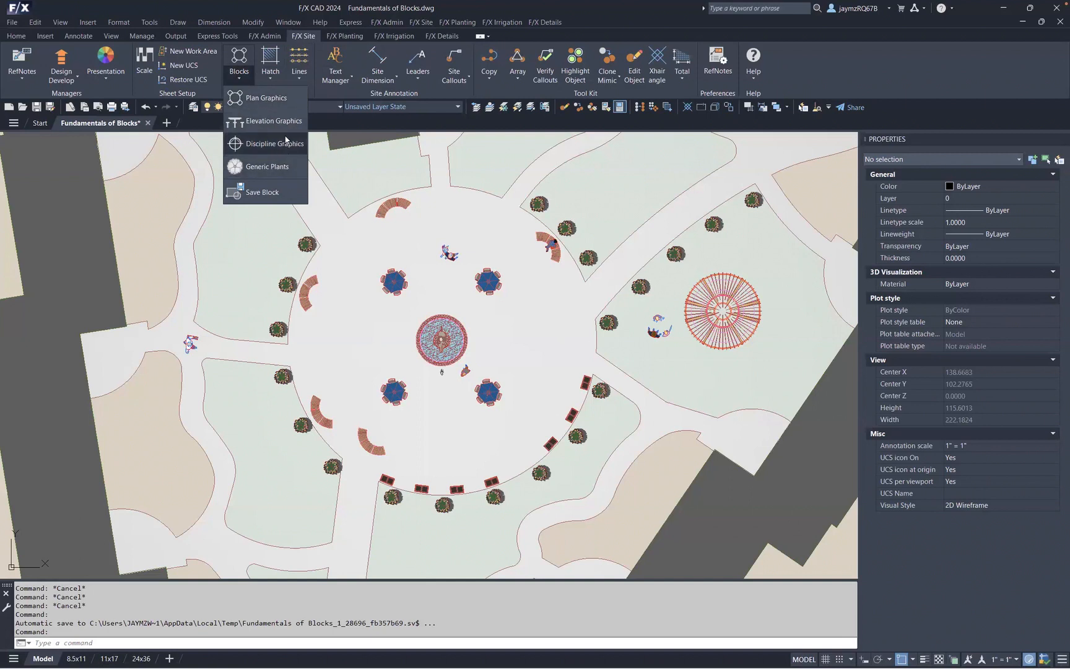
pyautogui.click(263, 100)
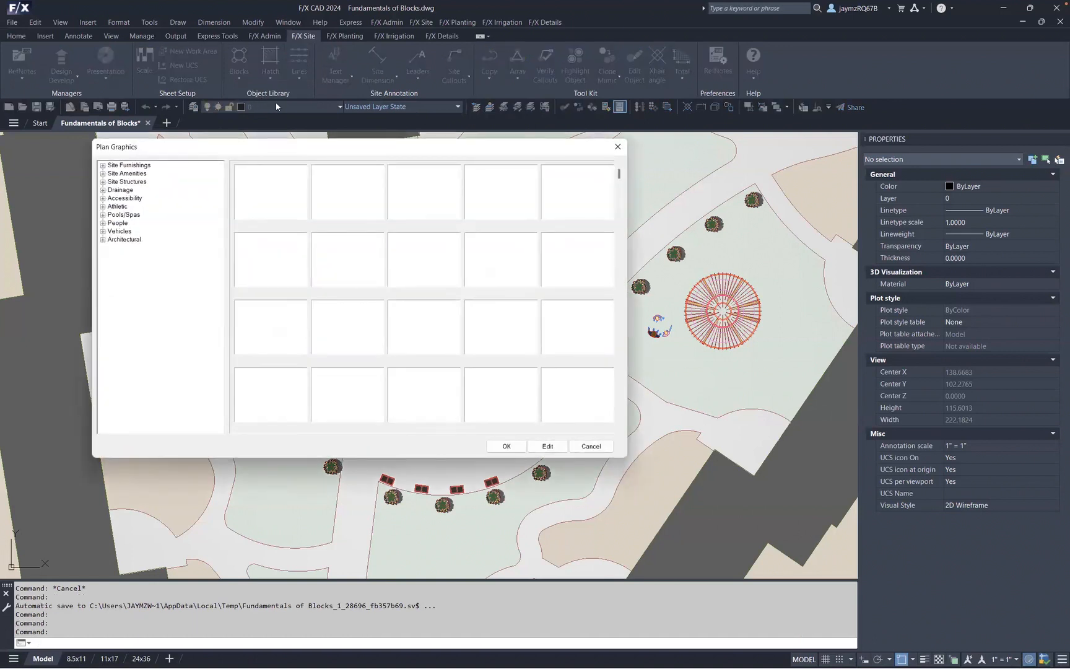
pyautogui.moveTo(327, 148); pyautogui.dragTo(389, 148)
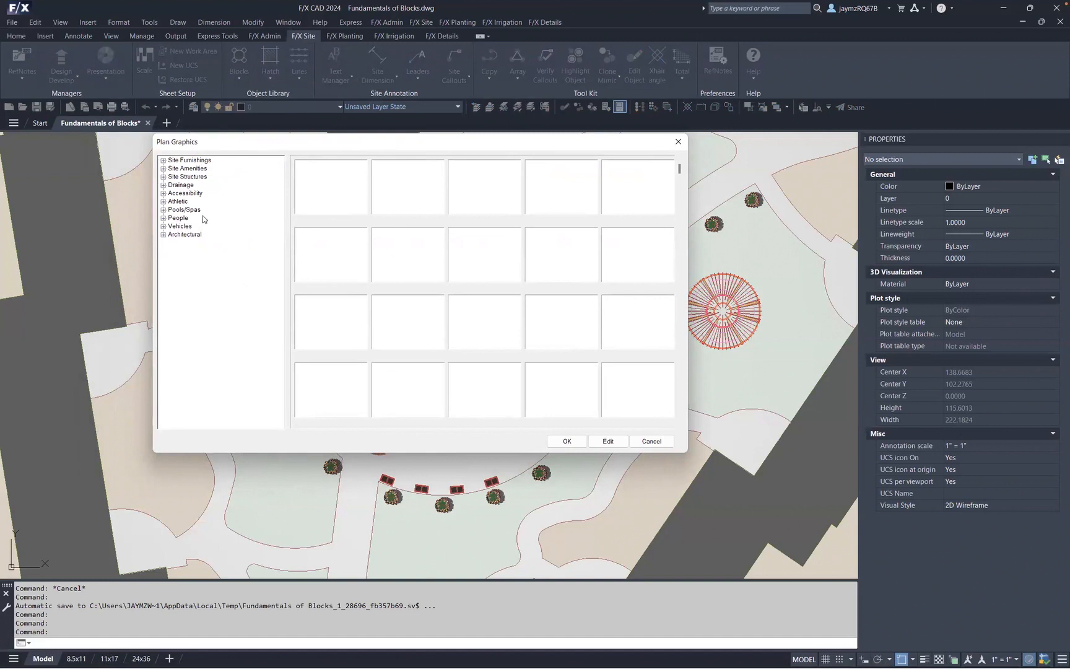
# - Expand Site Furnishings, select the Benches category, and scroll through its bench block previews
pyautogui.click(163, 160)
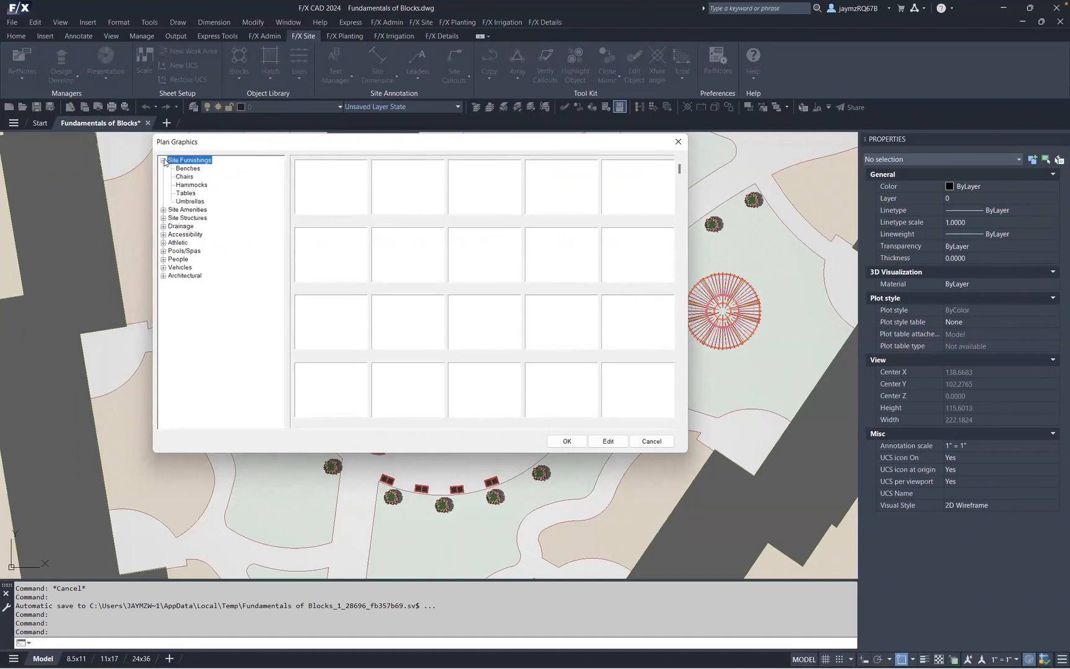
pyautogui.click(195, 171)
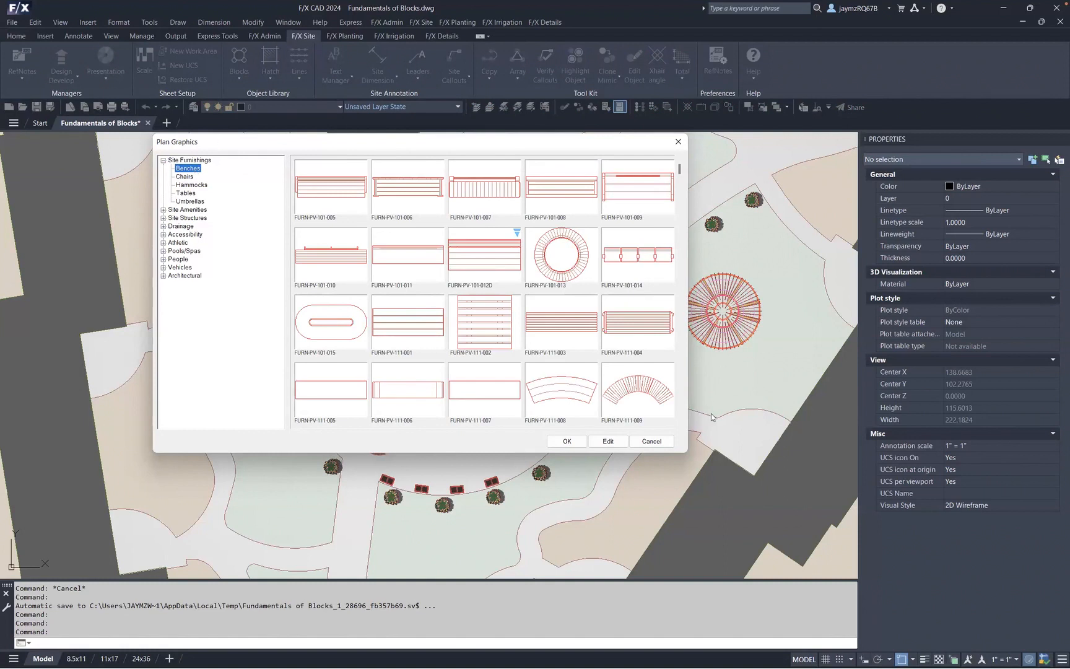
pyautogui.scroll(-1, 680, 420)
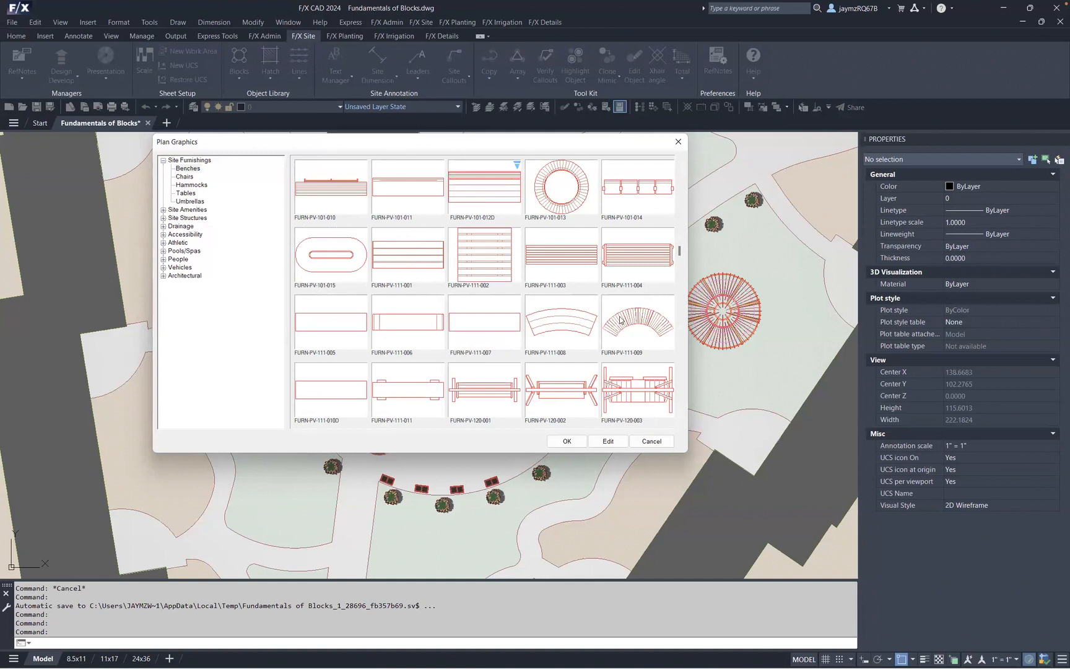
pyautogui.scroll(-1, 564, 322)
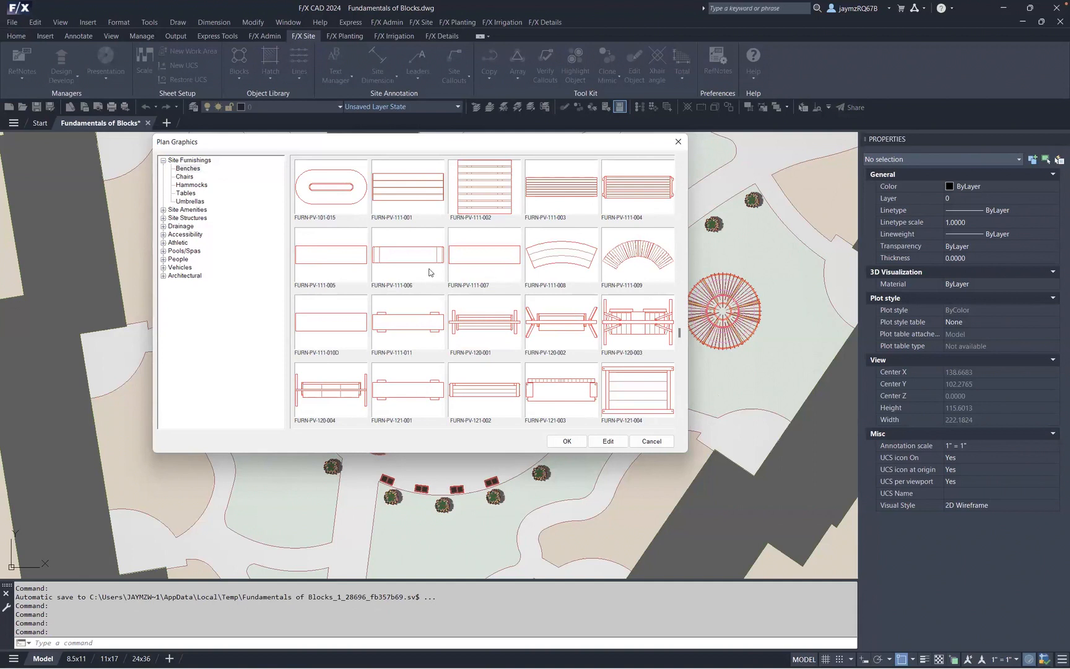
pyautogui.click(681, 165)
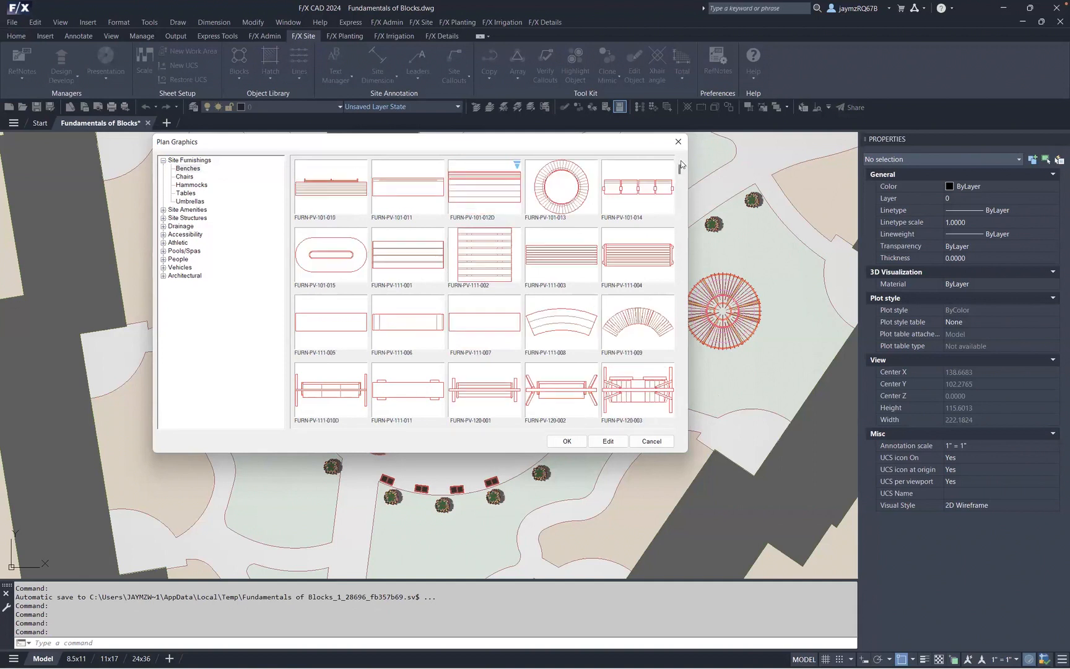
pyautogui.click(680, 163)
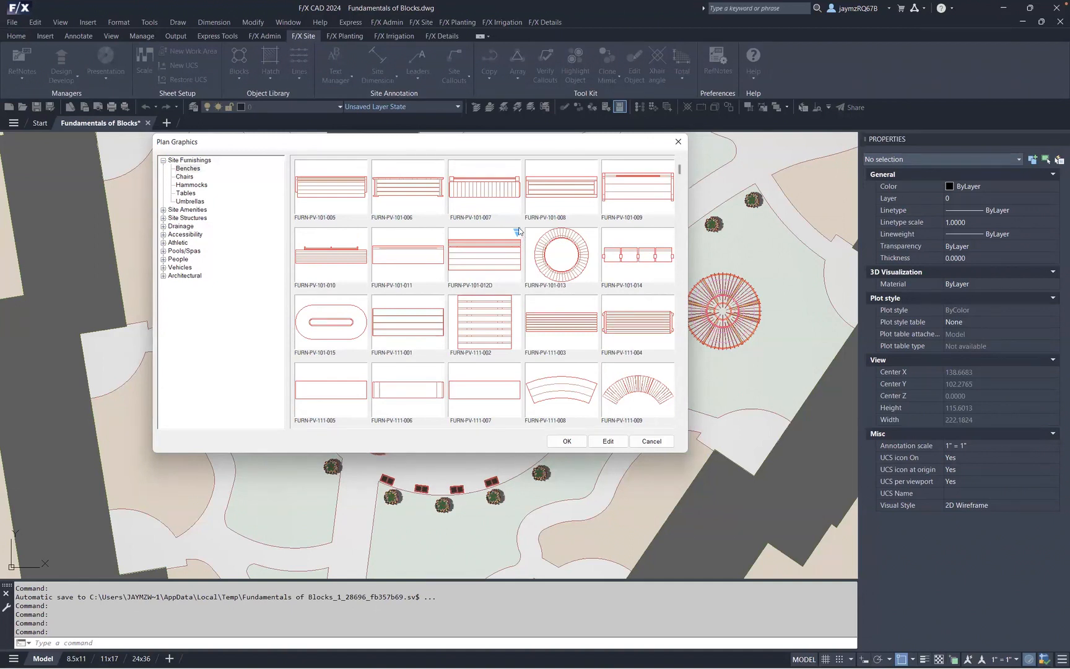
# - Select the Umbrellas category and pick the FURN-PV-503-002 umbrella block for insertion
pyautogui.click(190, 201)
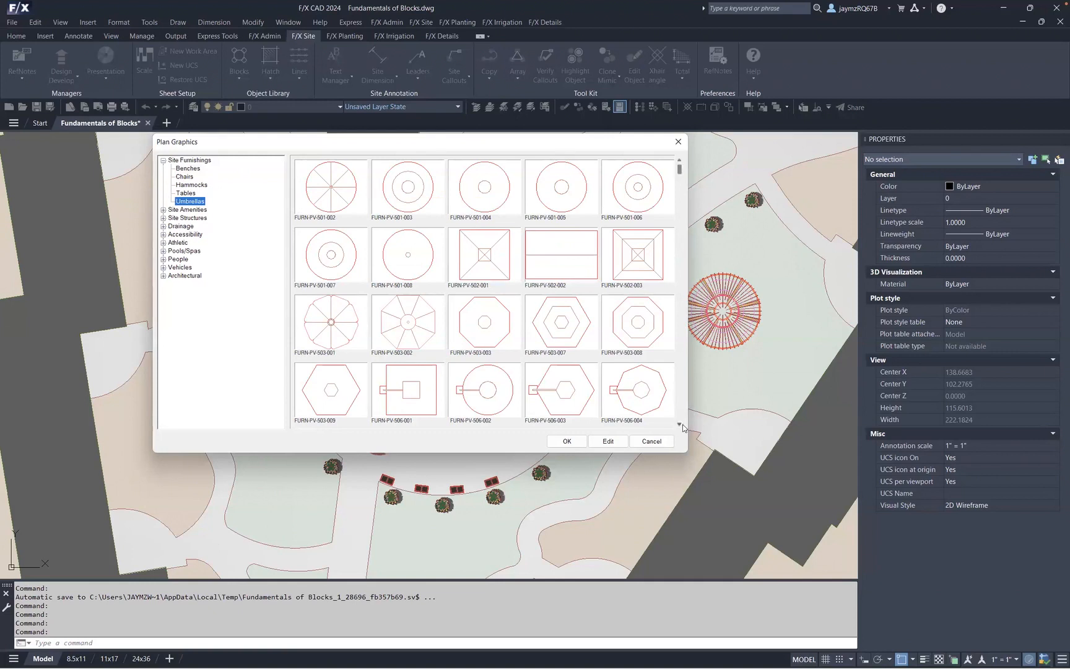
pyautogui.click(679, 425)
pyautogui.click(403, 254)
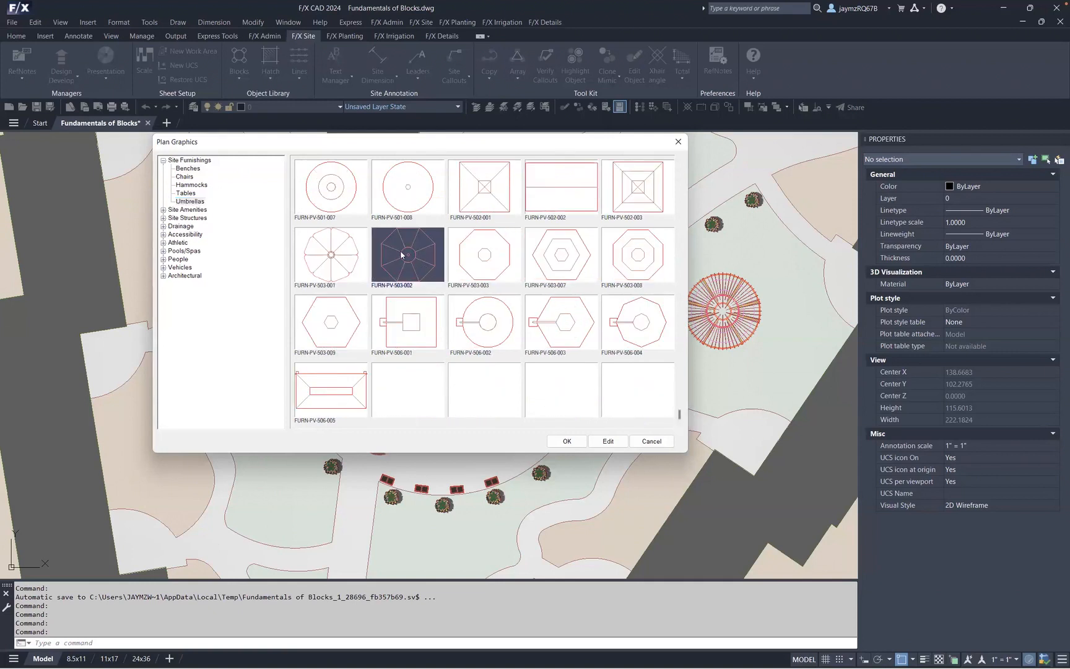
pyautogui.click(566, 440)
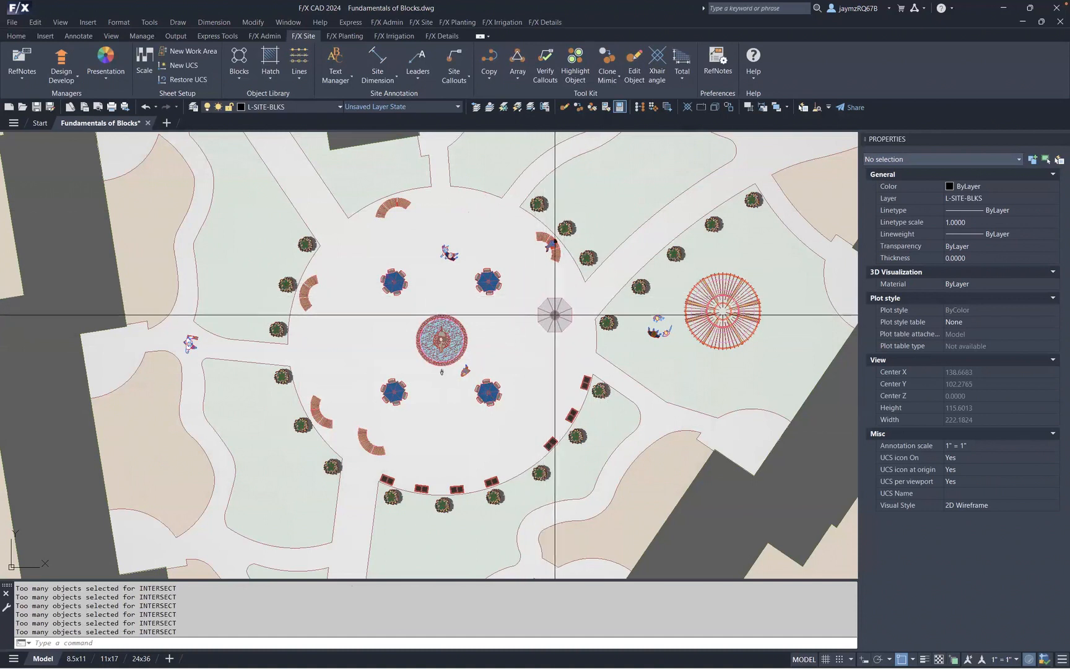
# - Display the list of keyboard commands available while placing the umbrella block
pyautogui.click(633, 179)
pyautogui.moveTo(633, 181)
pyautogui.mouseDown(button='middle')
pyautogui.moveTo(543, 305)
pyautogui.moveTo(511, 326)
pyautogui.mouseUp(button='middle')
pyautogui.moveTo(715, 324)
pyautogui.mouseDown(button='middle')
pyautogui.moveTo(610, 316)
pyautogui.moveTo(753, 274)
pyautogui.mouseUp(button='middle')
pyautogui.moveTo(589, 241); pyautogui.dragTo(671, 295, button='middle')
pyautogui.scroll(5, 551, 223)
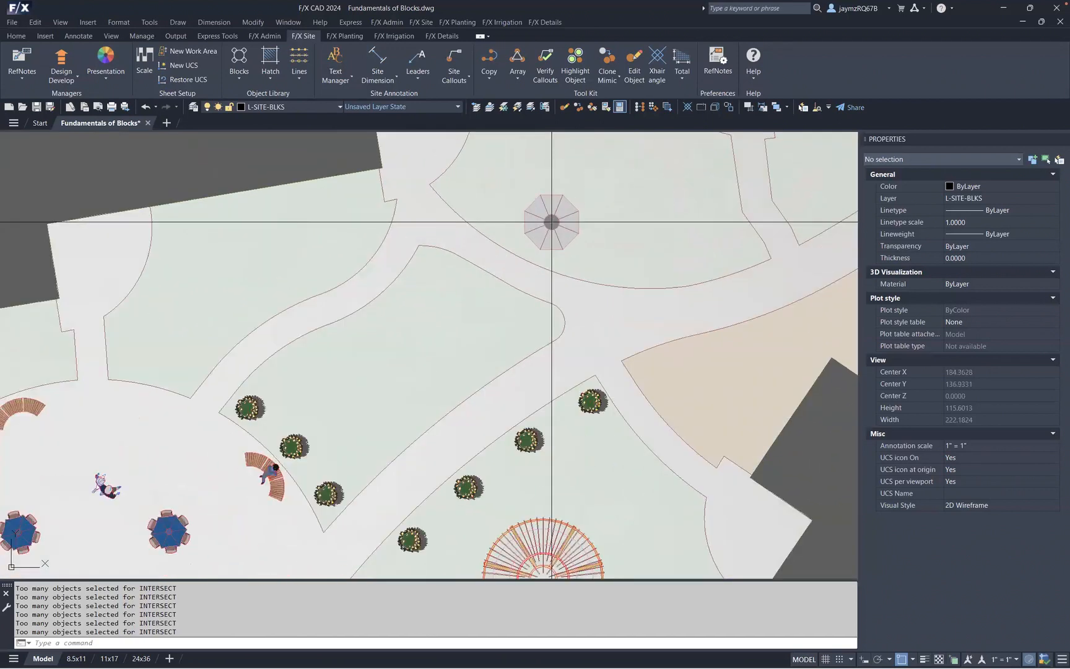
pyautogui.moveTo(551, 223)
pyautogui.mouseDown(button='middle')
pyautogui.moveTo(370, 241)
pyautogui.moveTo(370, 254)
pyautogui.mouseUp(button='middle')
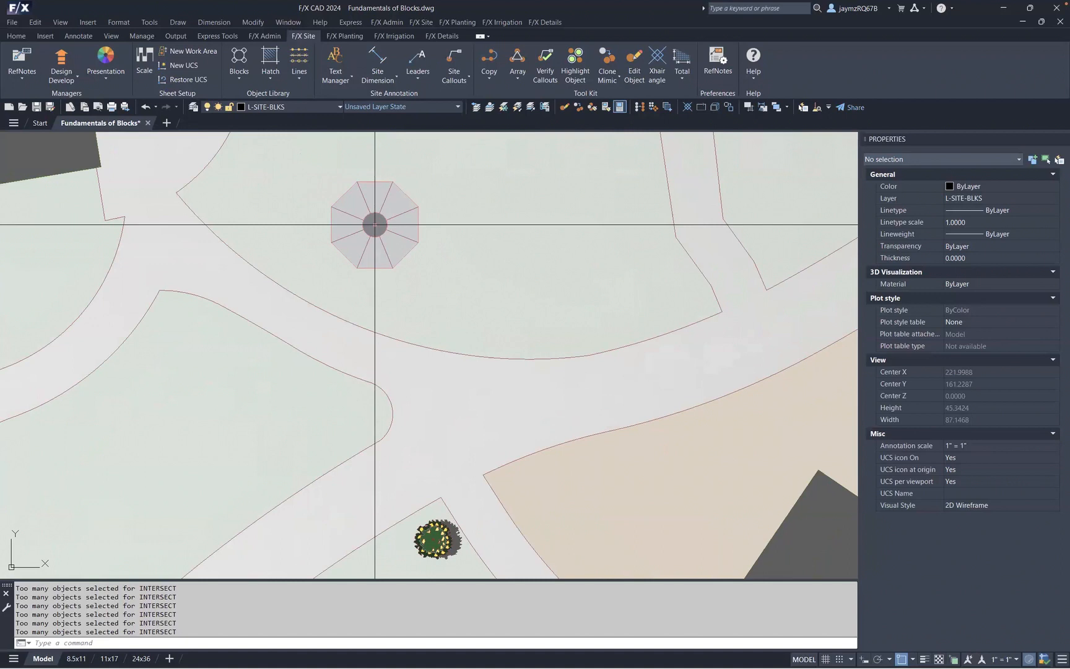
pyautogui.hotkey('shift', '/')
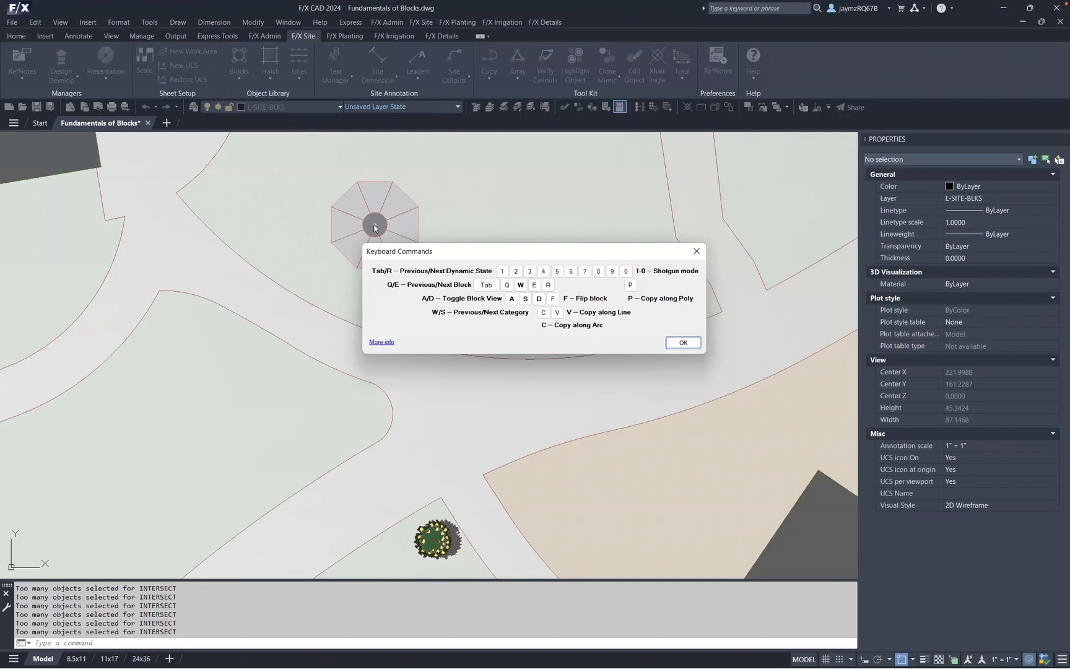
pyautogui.click(684, 342)
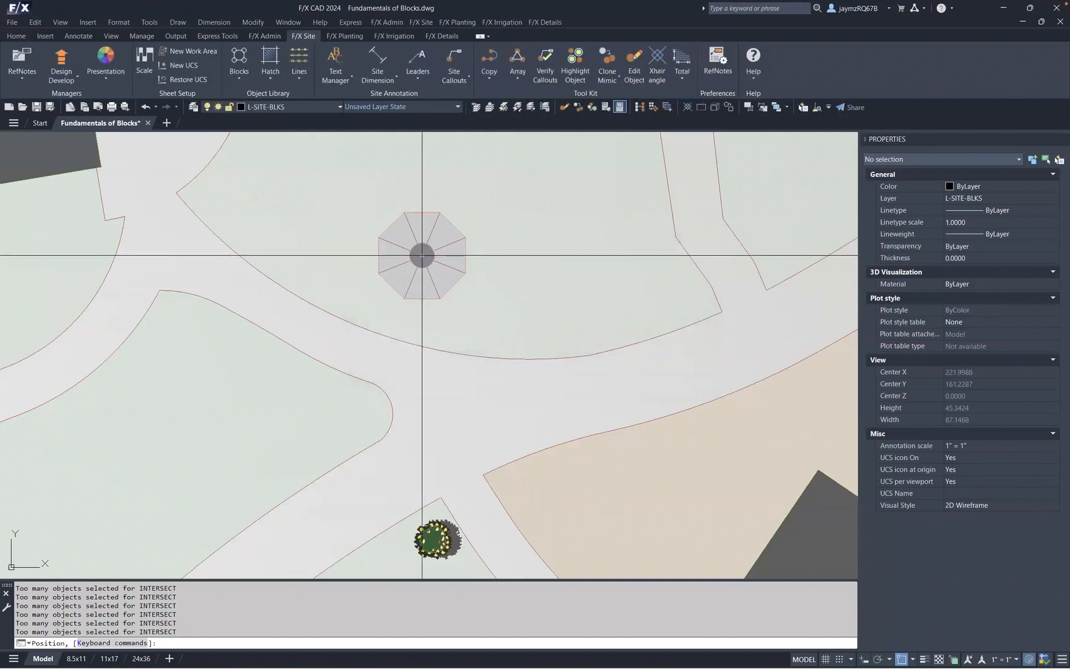
# - Cycle the umbrella block between its plan and elevation versions, finishing on the plan version
pyautogui.moveTo(420, 256); pyautogui.dragTo(420, 270, button='middle')
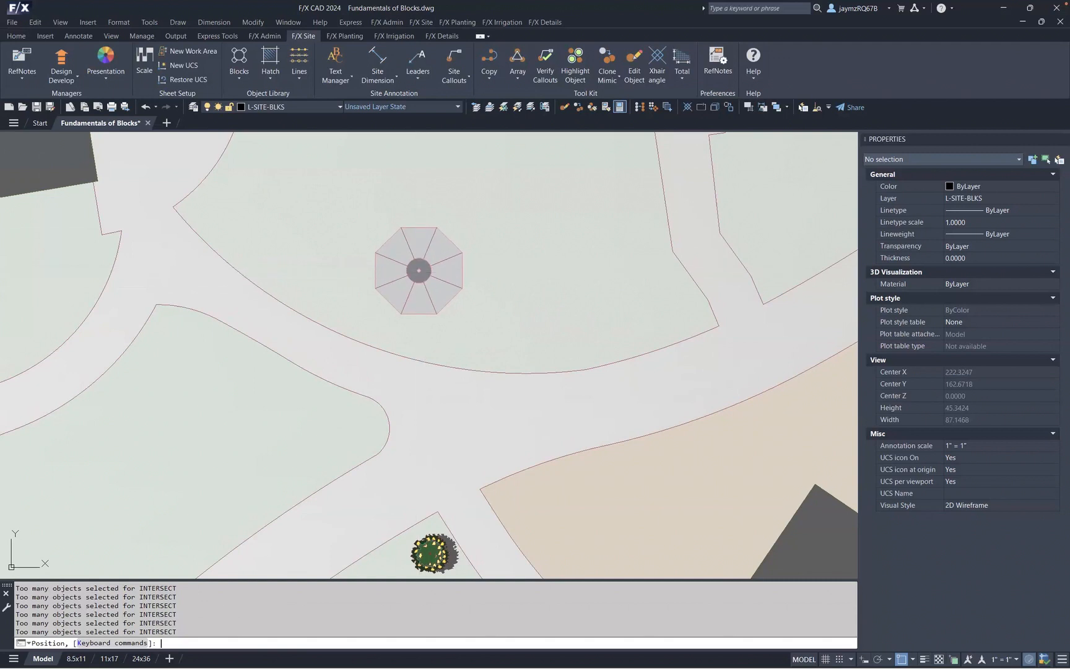
pyautogui.click(419, 271)
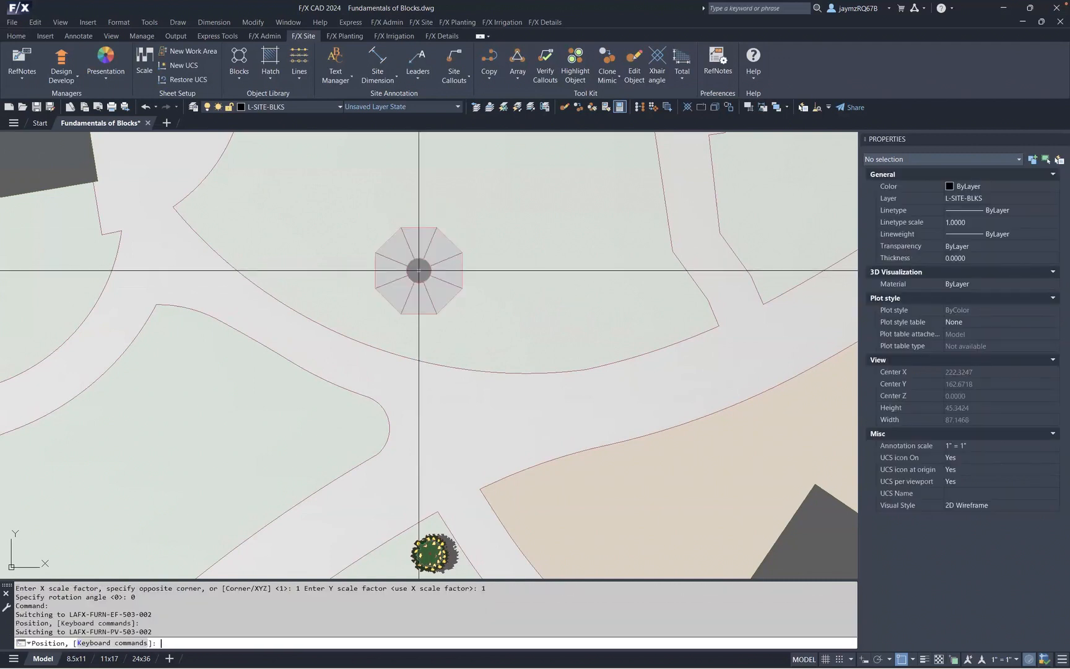
pyautogui.press('Tab')
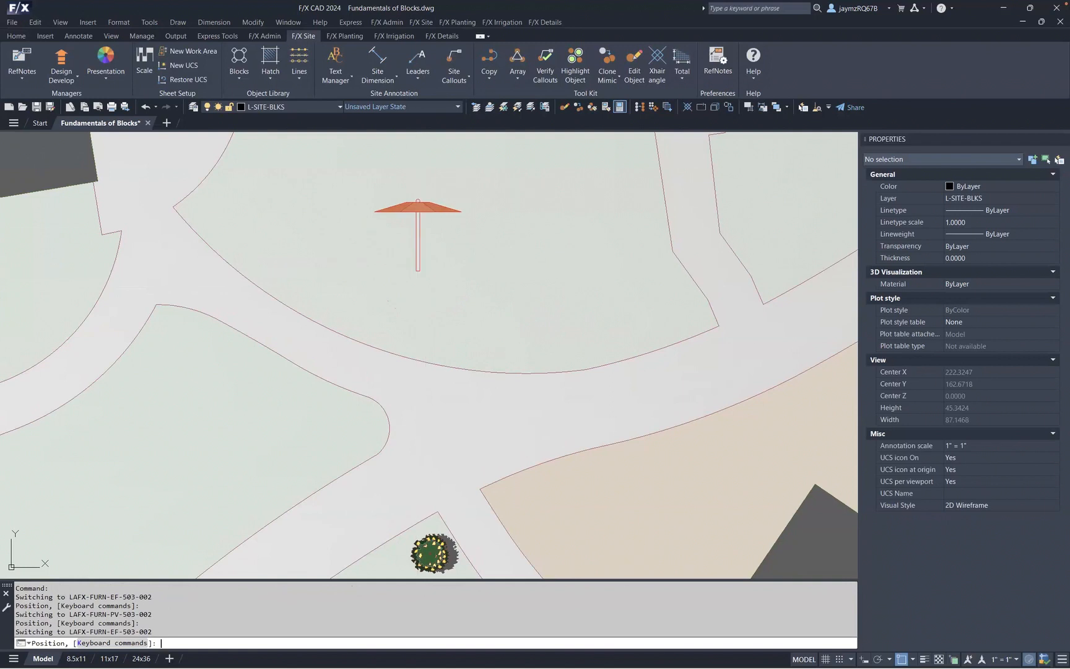
pyautogui.press('Tab')
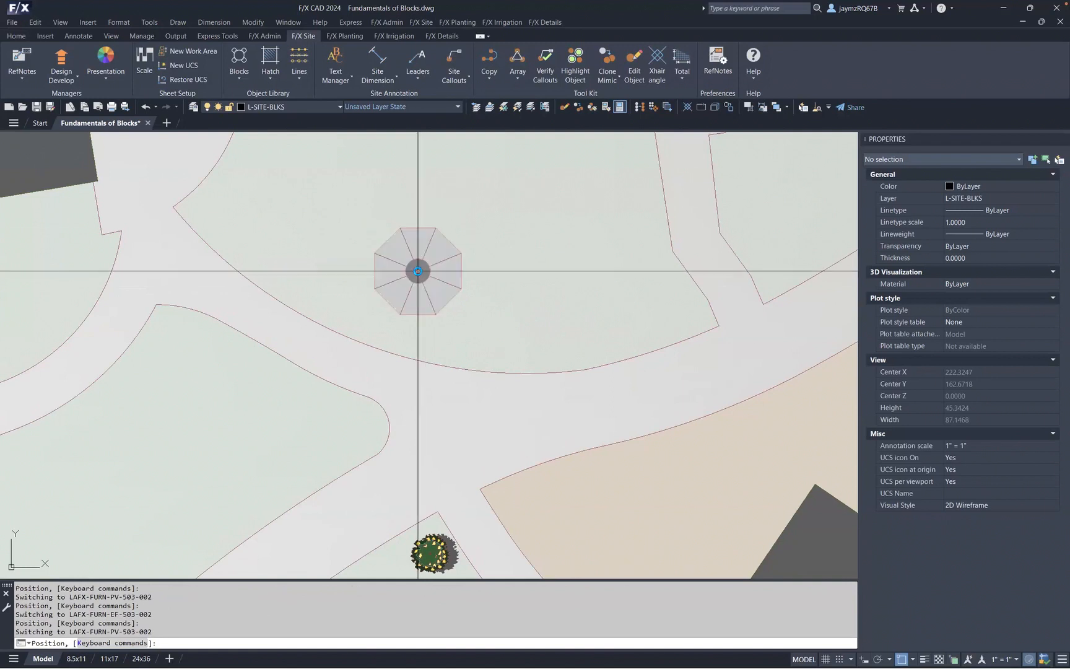
pyautogui.press('Tab')
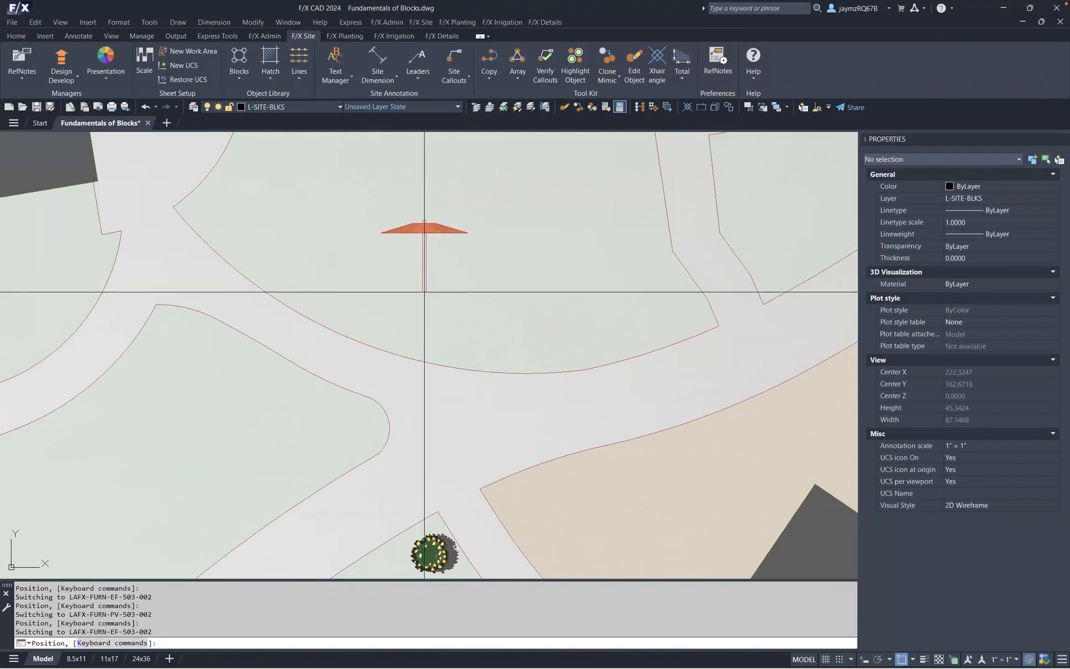
pyautogui.press('Tab')
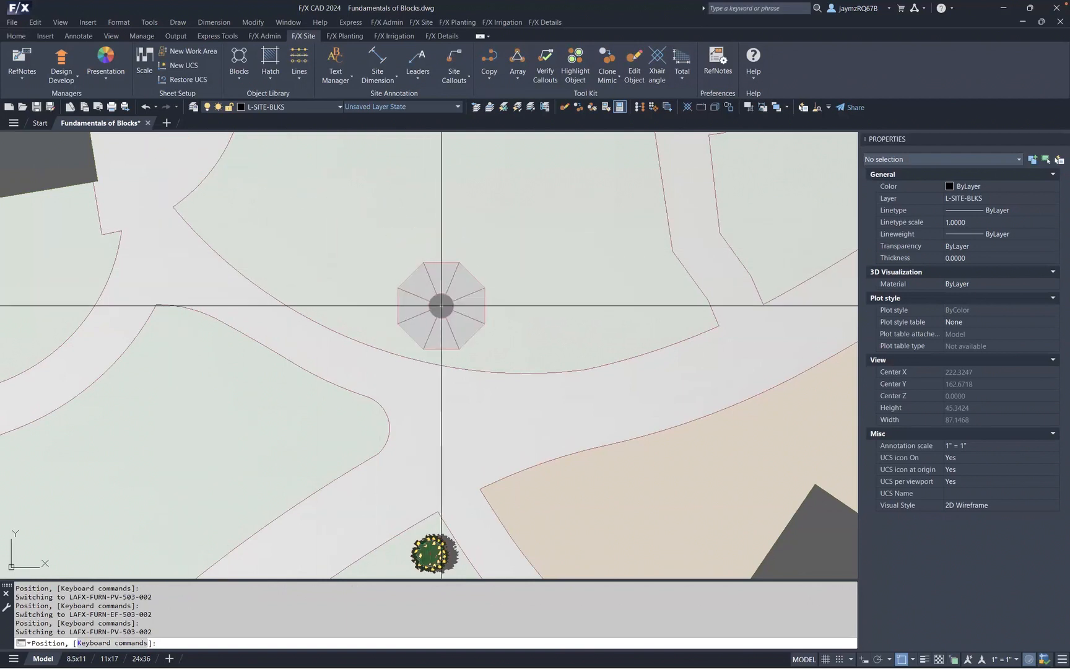
# - Place the umbrella beside the curved path's upper-left edge and set its rotation with a second pick
pyautogui.moveTo(415, 280); pyautogui.dragTo(465, 333, button='middle')
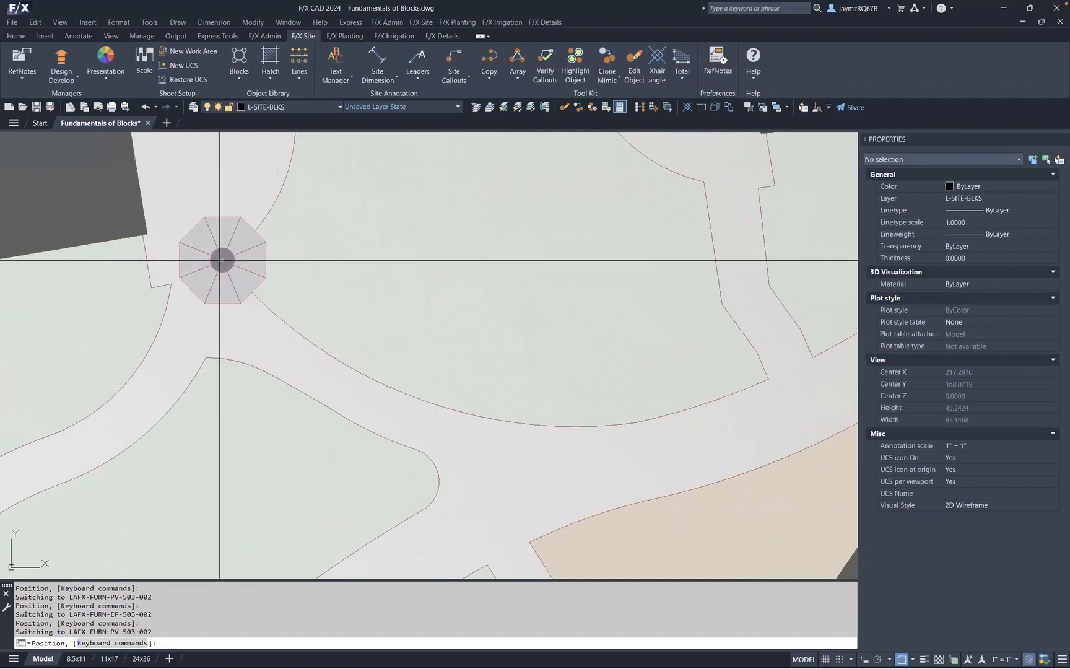
pyautogui.click(221, 260)
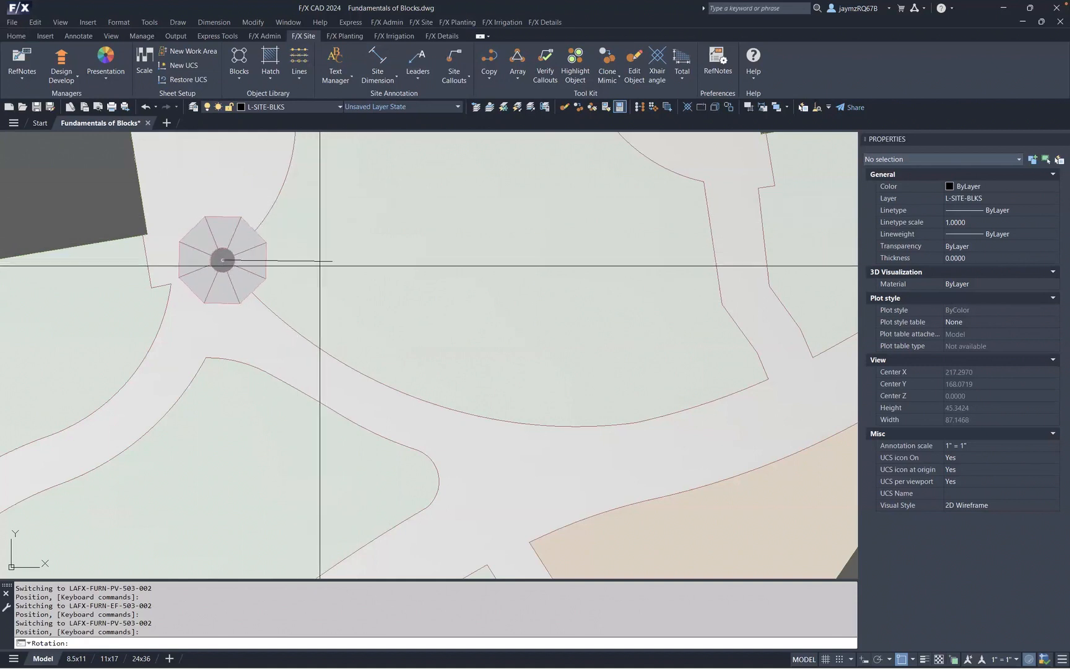
pyautogui.click(339, 296)
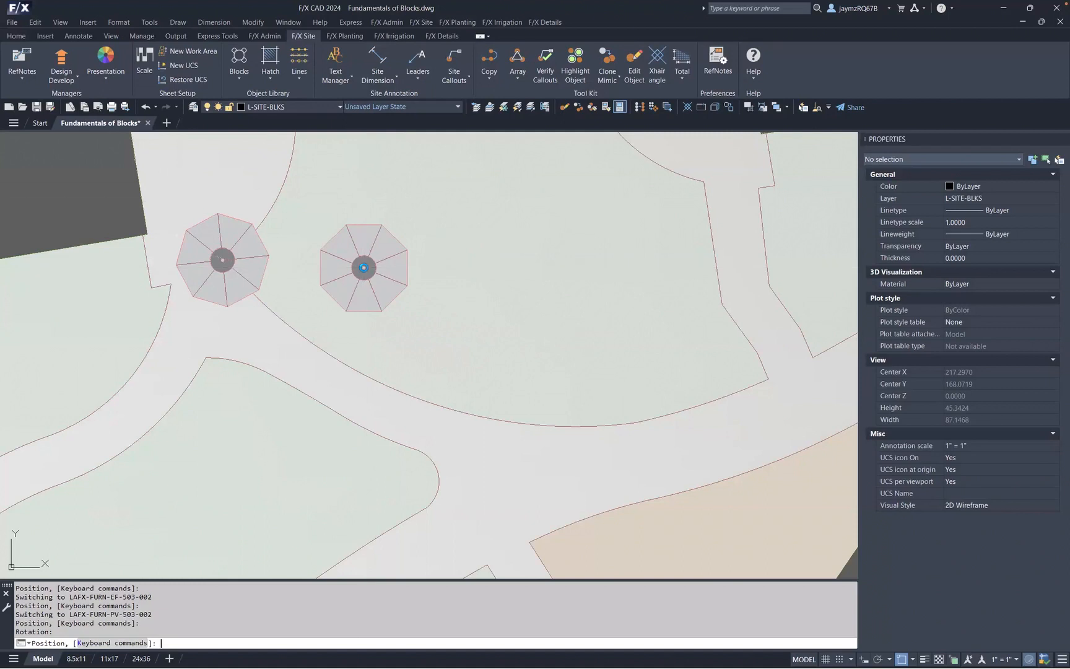
# - Copy the umbrella along the curved path edge polyline, increasing the spacing between copies before finishing
pyautogui.press('Escape')
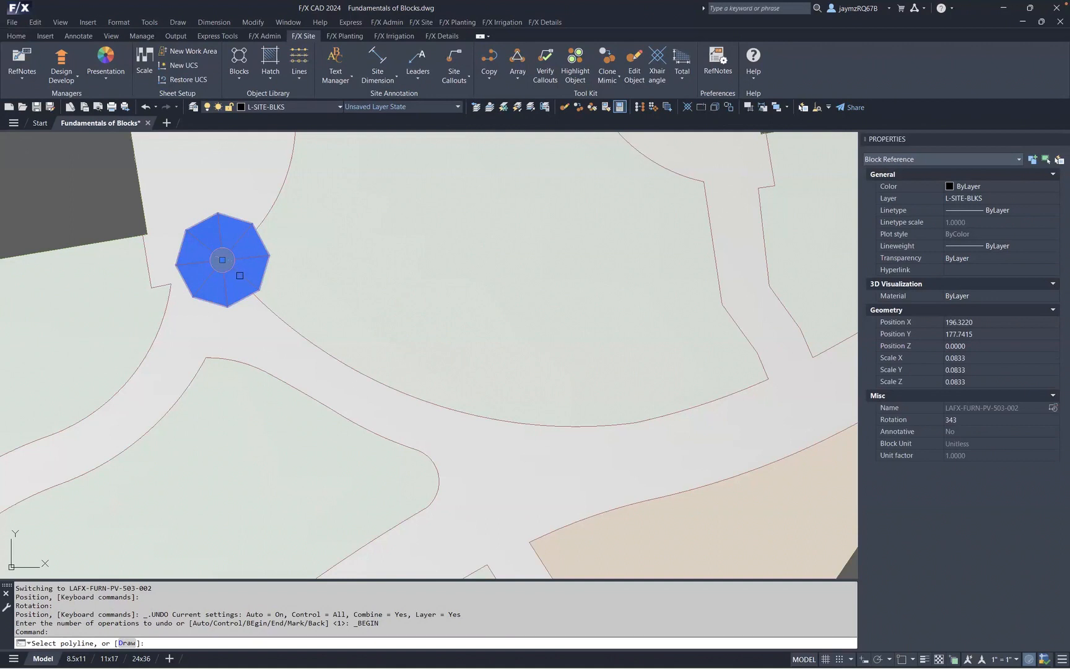
pyautogui.click(270, 312)
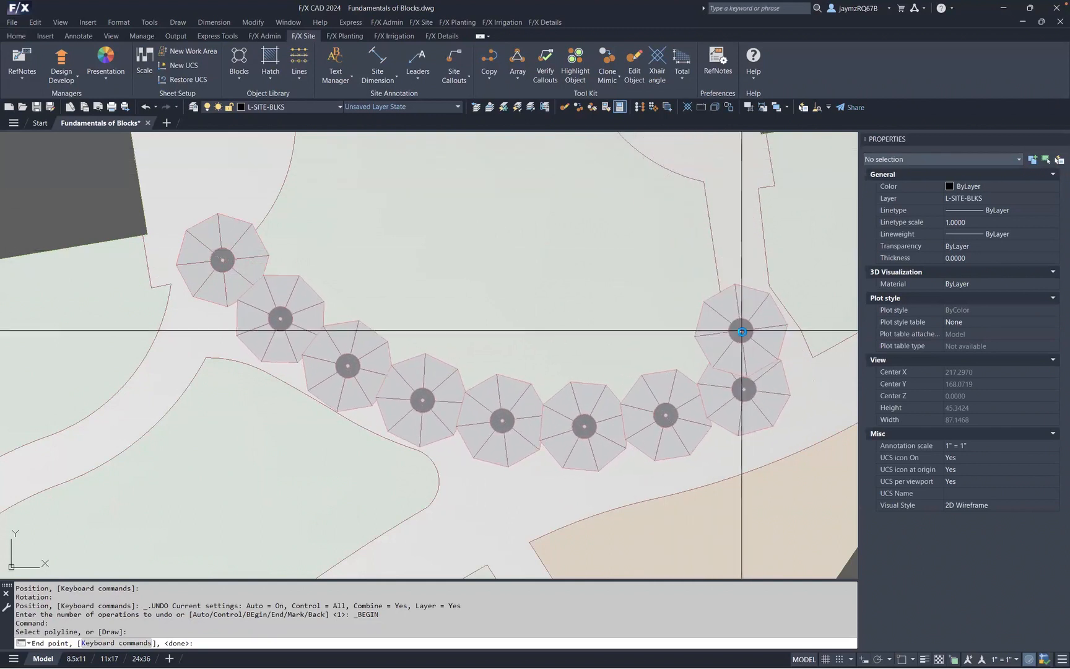
pyautogui.press('-')
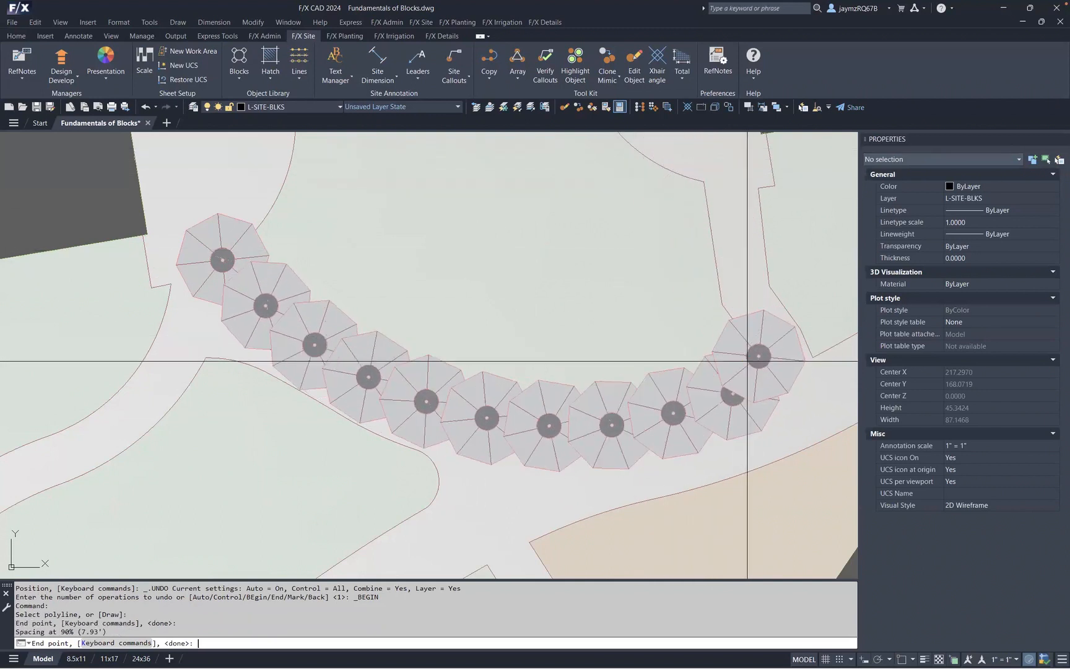
pyautogui.press('-')
pyautogui.press('+')
pyautogui.press('+')
pyautogui.press('+')
pyautogui.press('+')
pyautogui.press('+')
pyautogui.press('+')
pyautogui.press('+')
pyautogui.press('+')
pyautogui.press('+')
pyautogui.press('+')
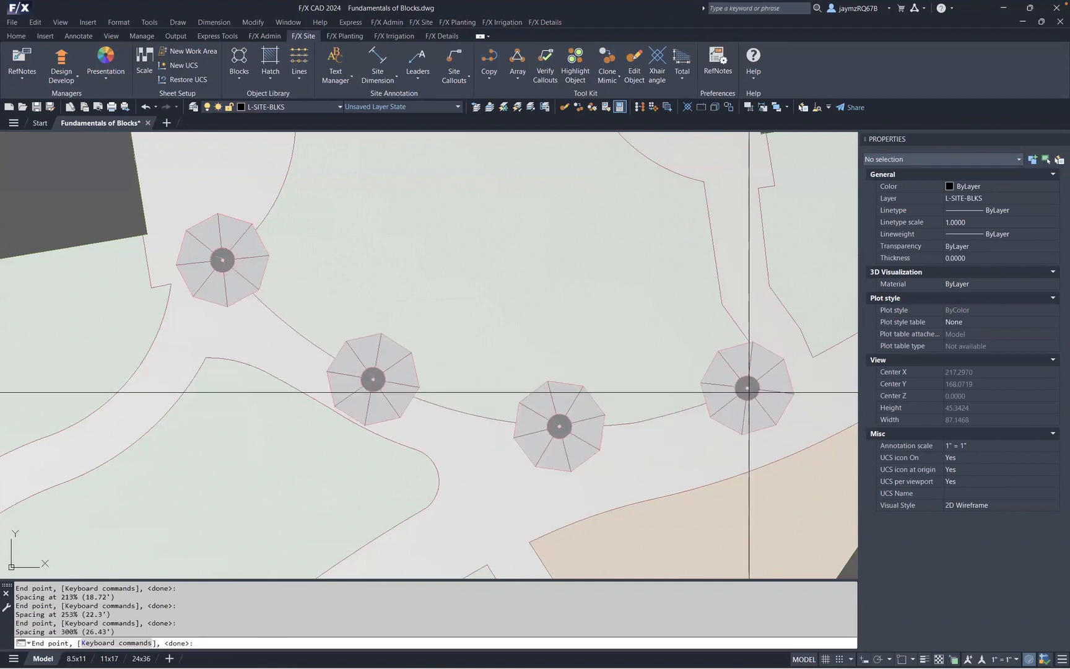
pyautogui.press('+')
pyautogui.press('Return')
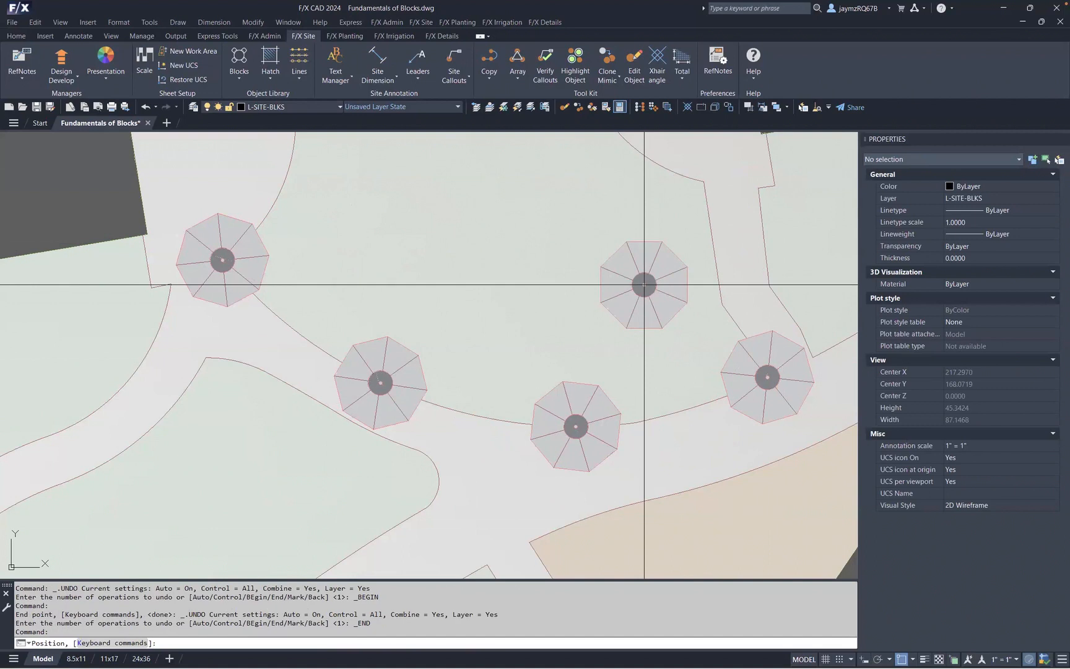
# - Move the upper-left umbrella a short distance to the right with the Move command
pyautogui.press('Return')
pyautogui.moveTo(343, 238); pyautogui.dragTo(354, 223, button='middle')
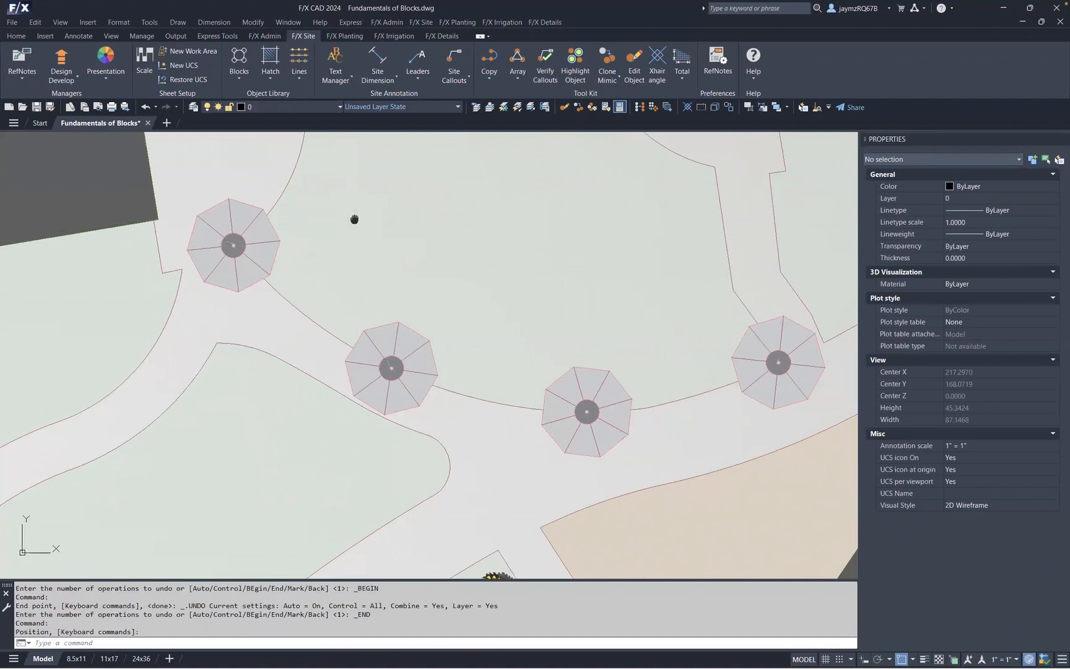
pyautogui.click(259, 243)
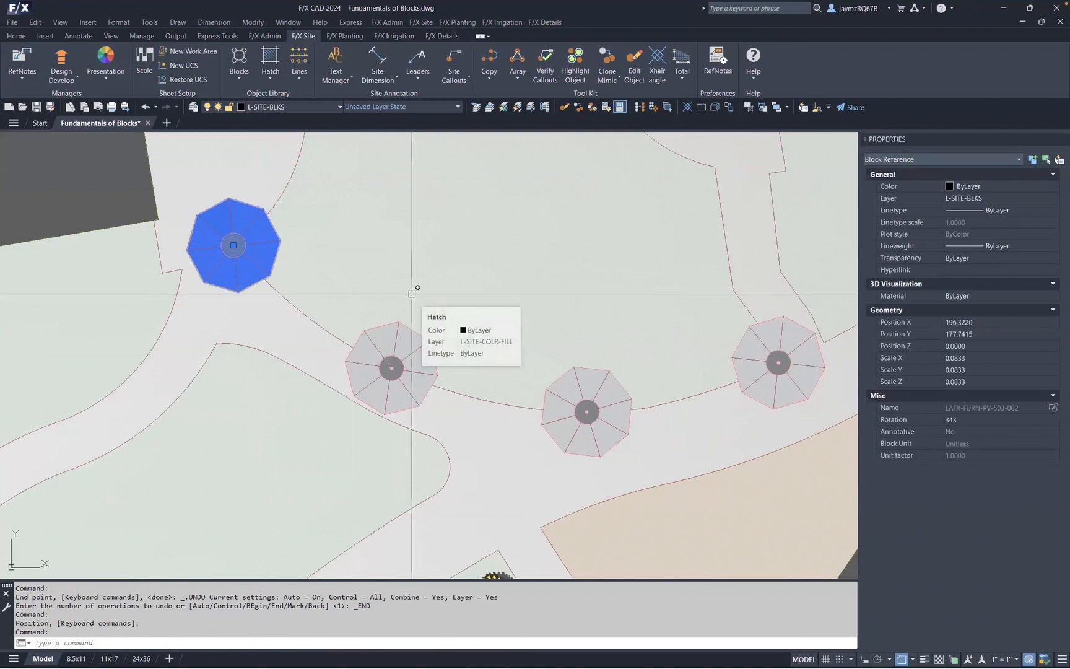
pyautogui.write('m')
pyautogui.press('Return')
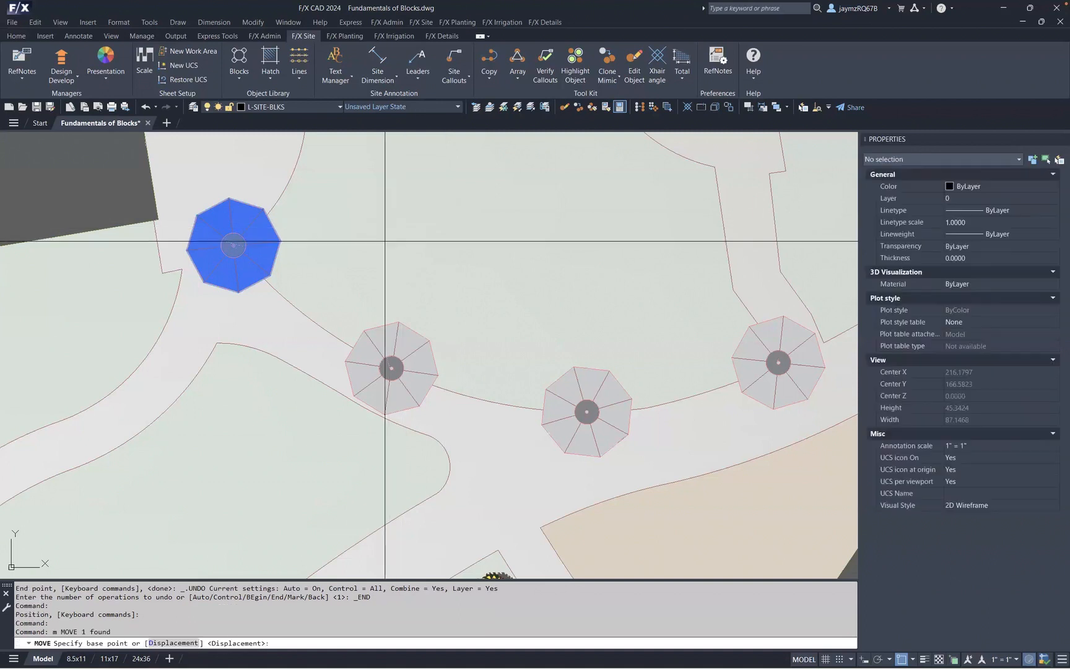
pyautogui.click(385, 241)
pyautogui.click(481, 230)
pyautogui.write('ro')
pyautogui.press('Escape')
pyautogui.press('Escape')
pyautogui.press('Escape')
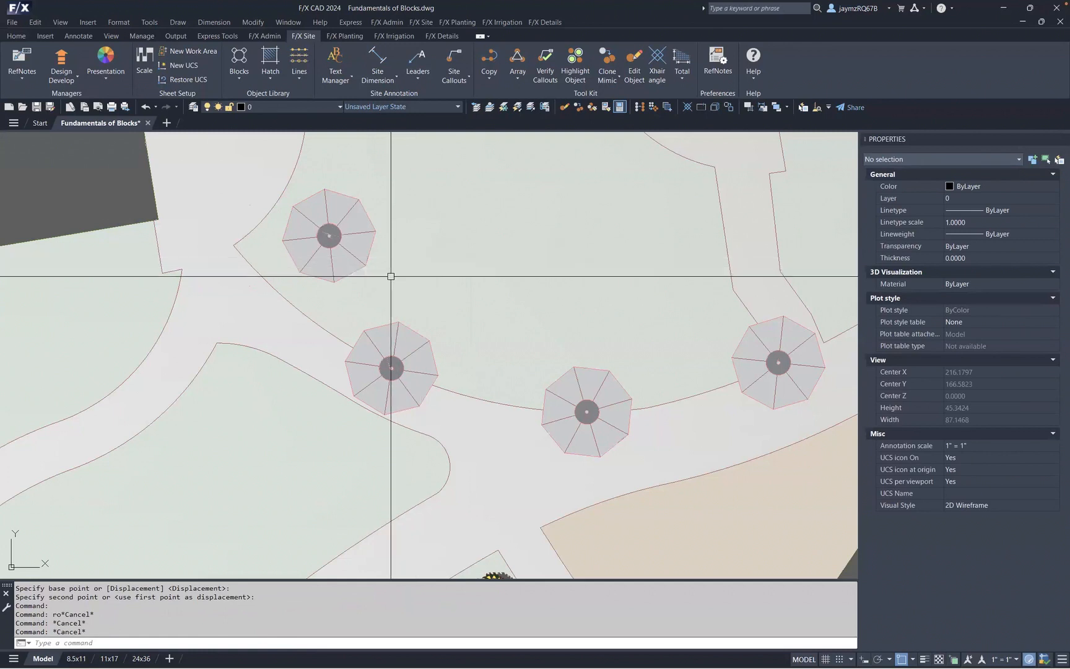
# - Insert the AMEN-PV-131-000D block from Site Amenities > Boulders at the left path edge with its rotation
pyautogui.moveTo(257, 356); pyautogui.dragTo(521, 284, button='middle')
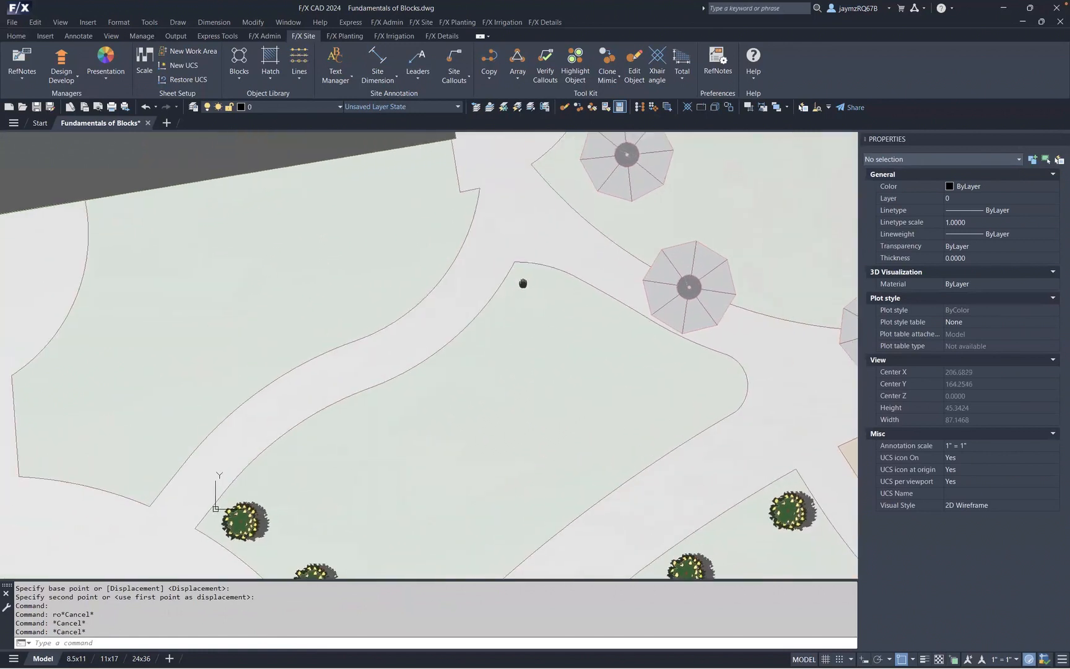
pyautogui.moveTo(456, 296); pyautogui.dragTo(600, 278, button='middle')
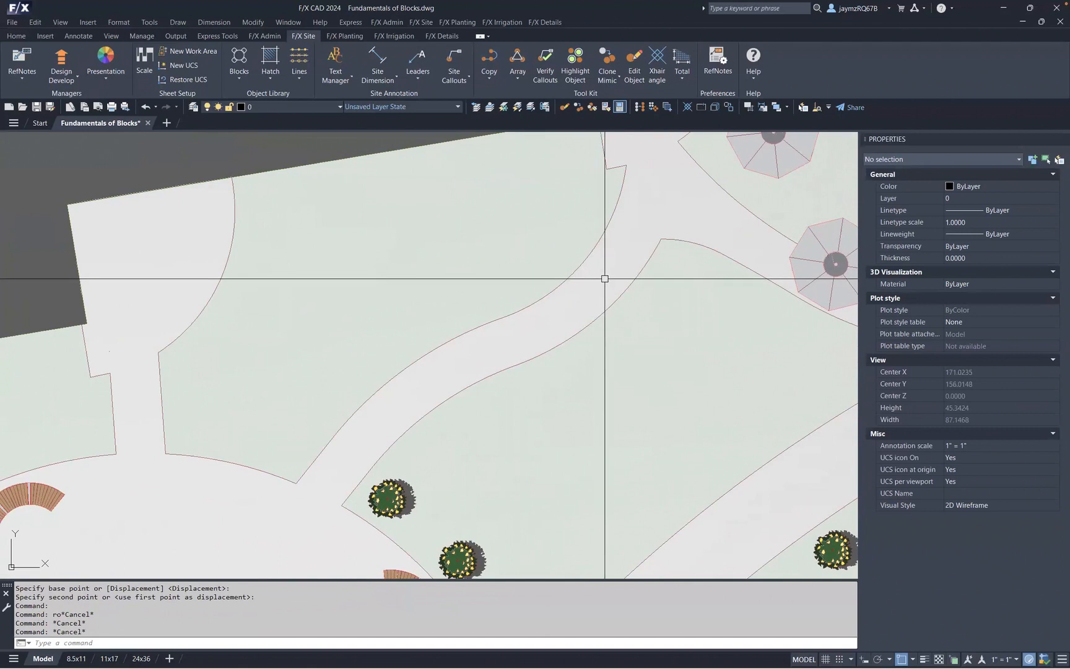
pyautogui.click(243, 74)
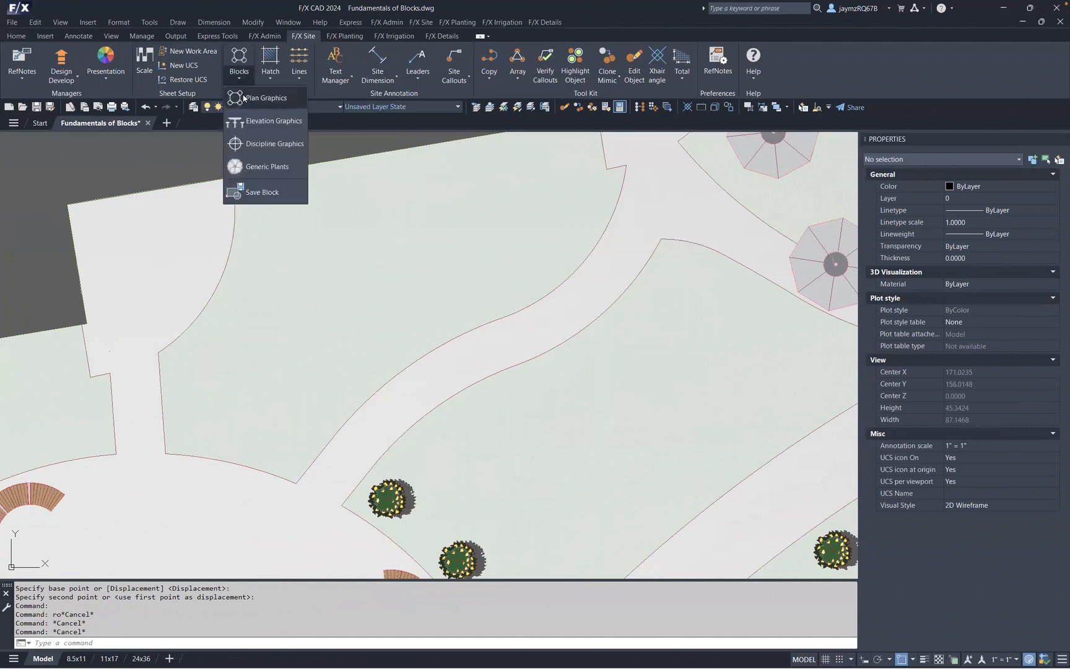
pyautogui.click(245, 99)
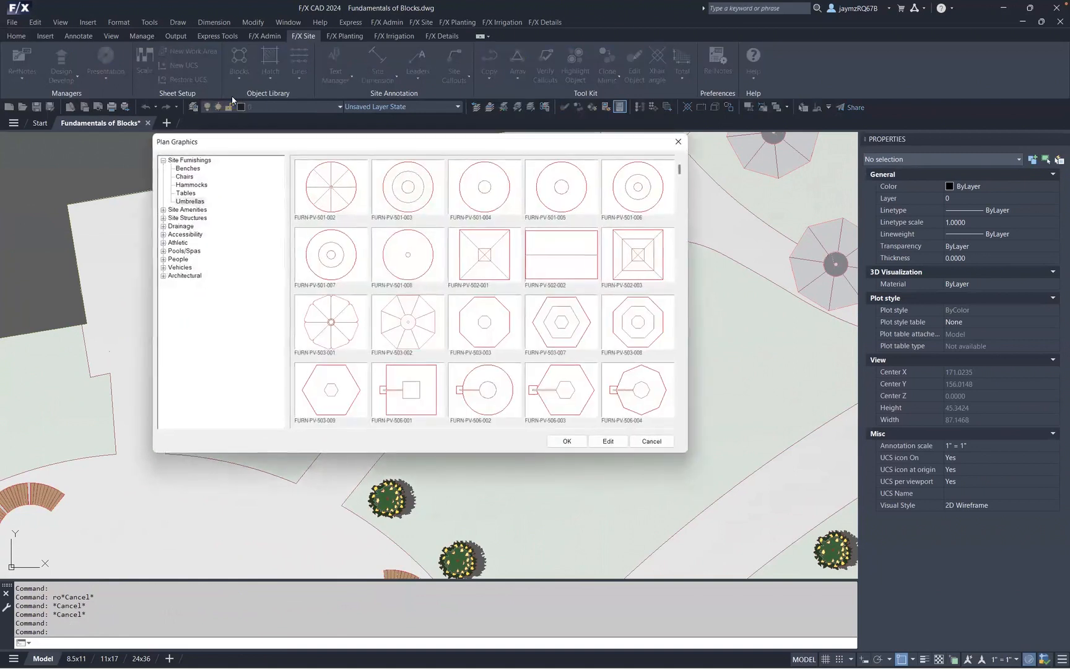
pyautogui.click(165, 211)
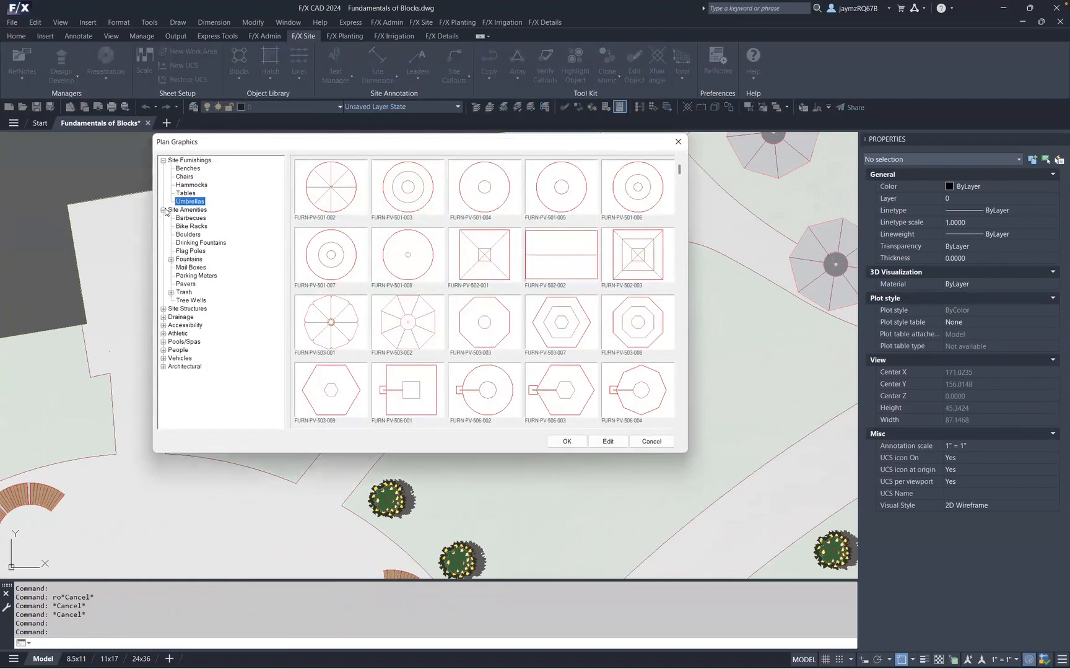
pyautogui.click(188, 235)
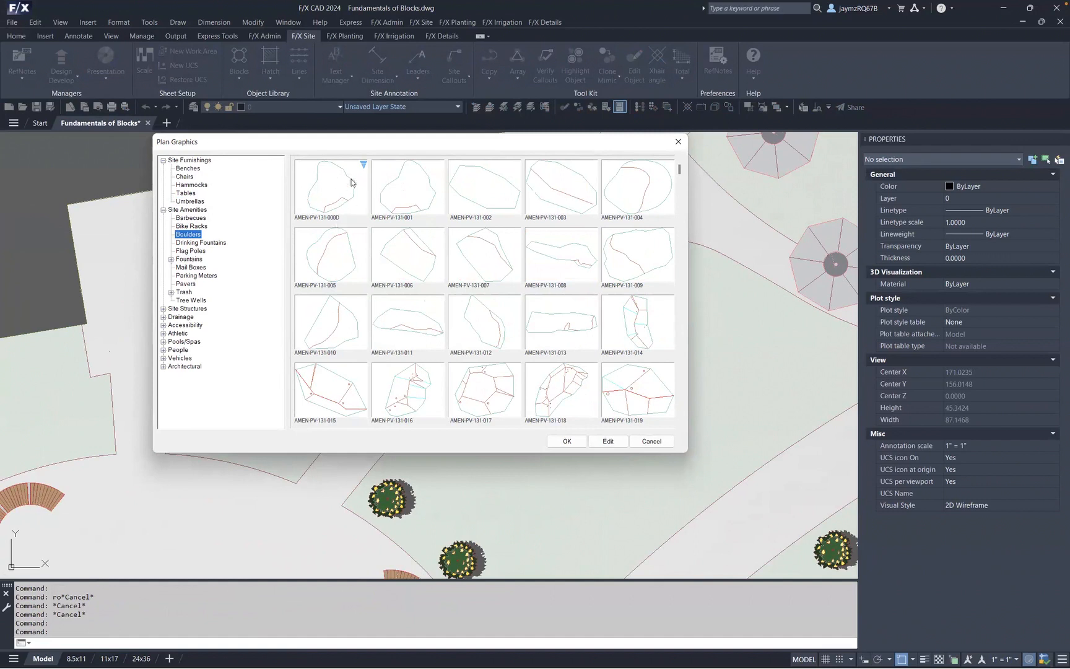
pyautogui.click(322, 199)
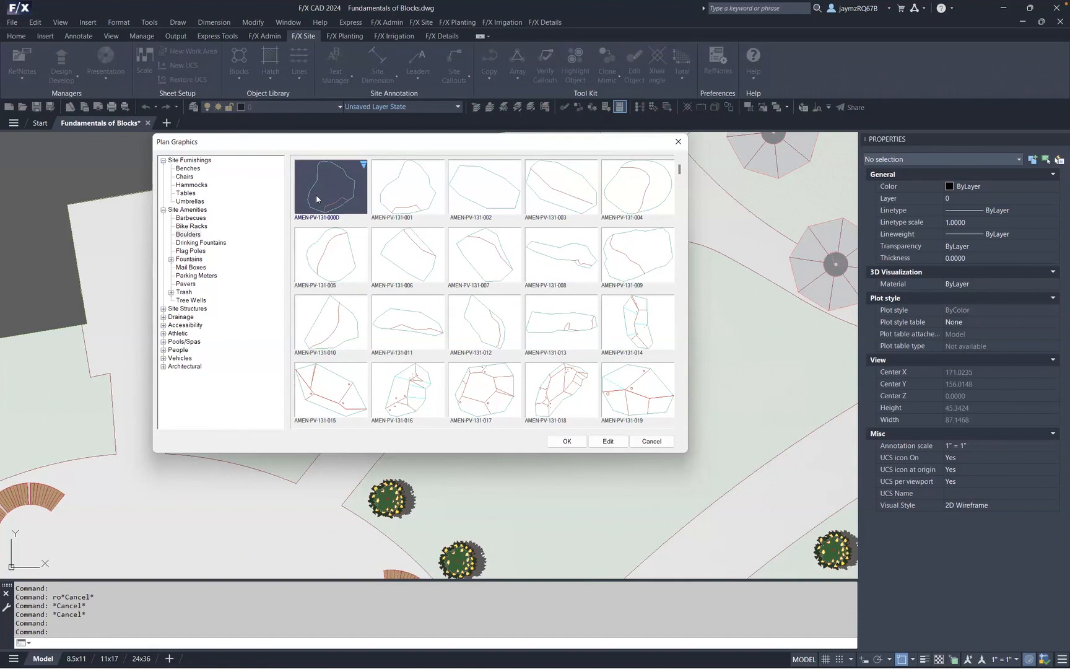
pyautogui.click(566, 441)
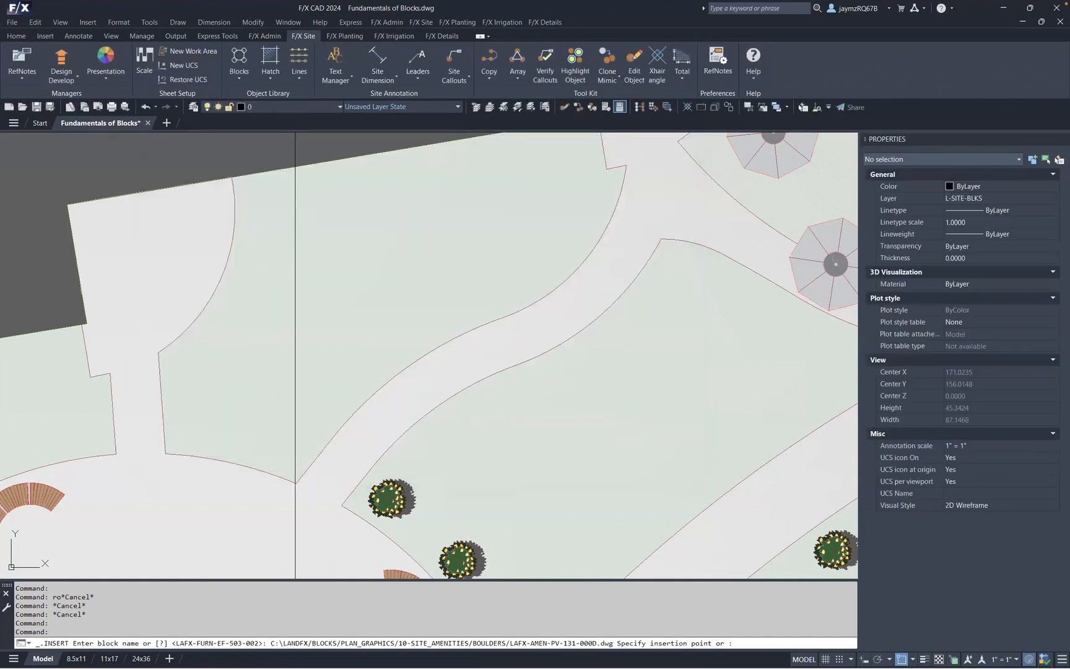
pyautogui.click(160, 353)
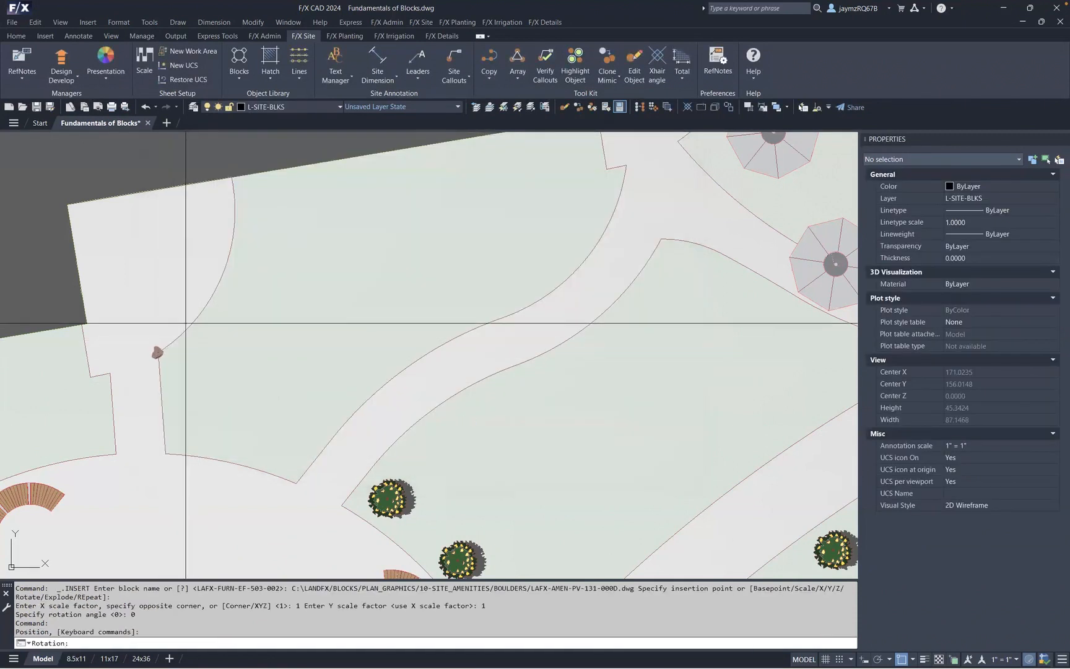
pyautogui.click(197, 371)
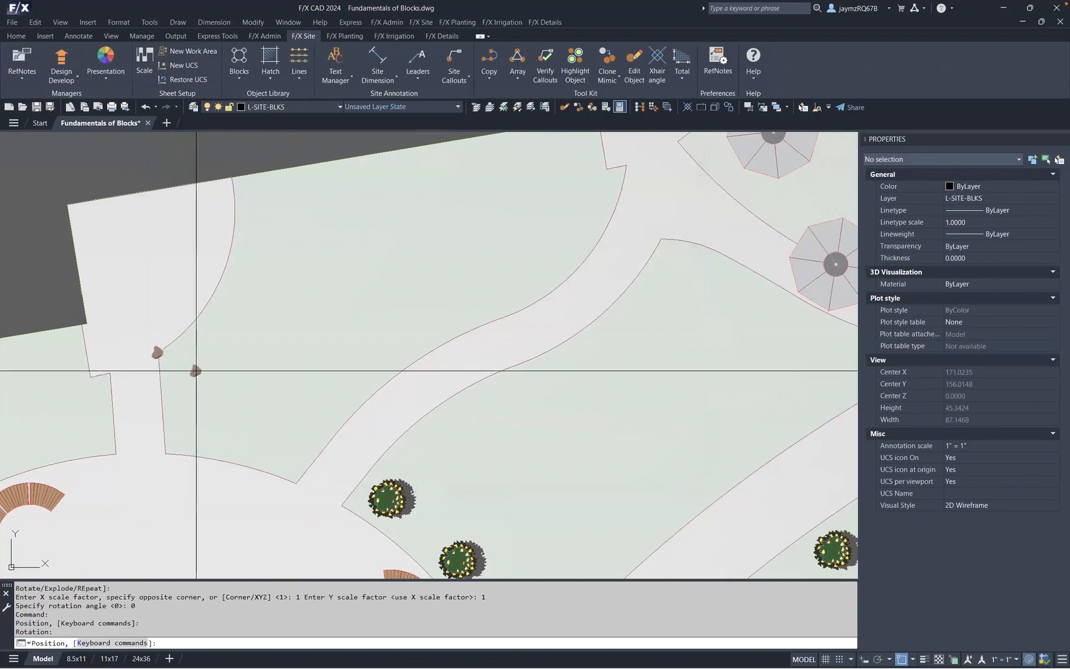
# - Change the placed boulder's Randomize variation several times, settling on variation 05
pyautogui.press('Return')
pyautogui.scroll(4, 222, 337)
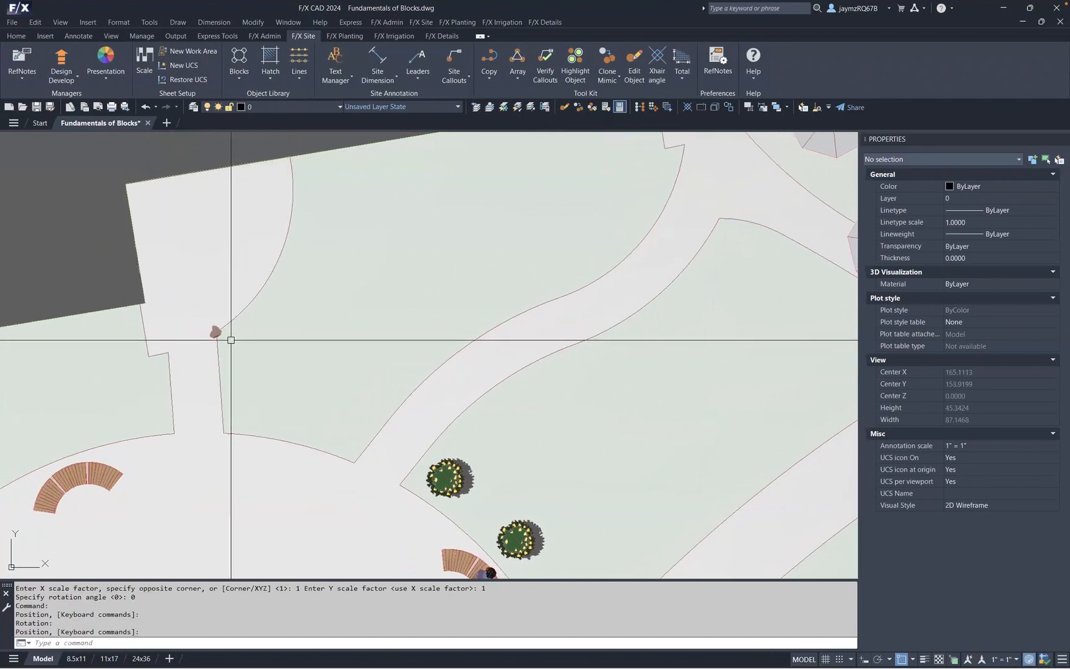
pyautogui.click(208, 327)
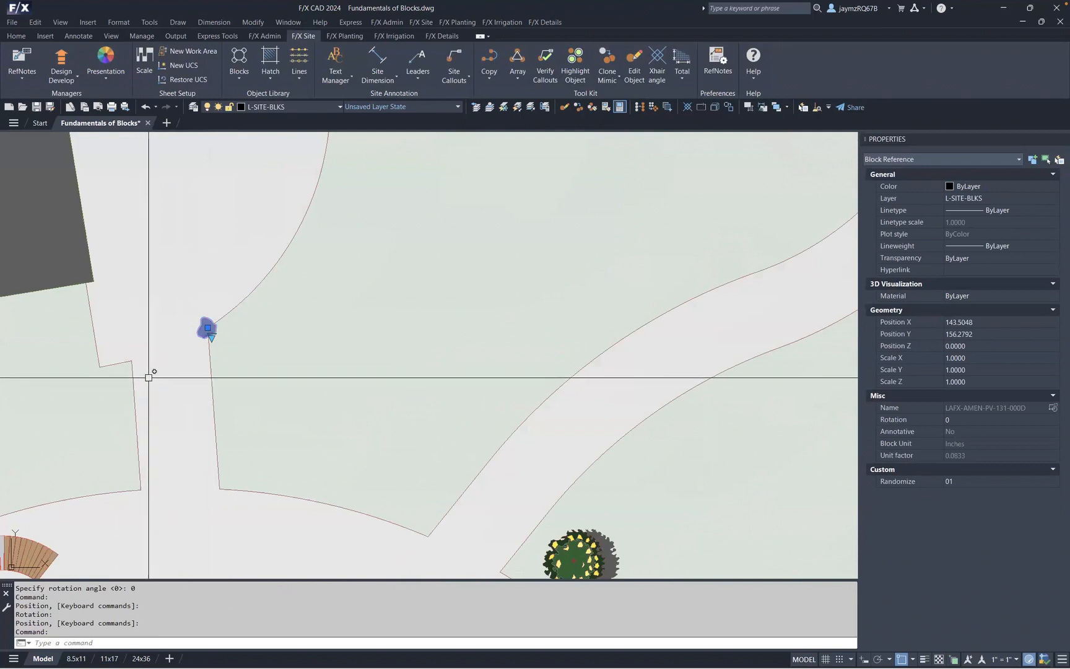
pyautogui.scroll(3, 186, 337)
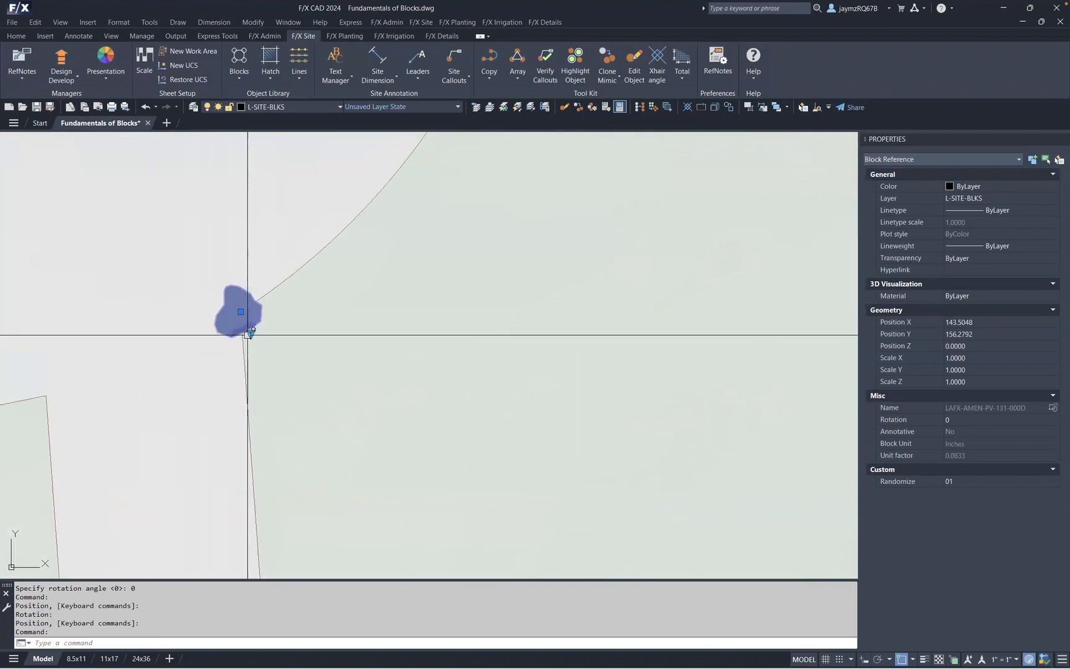
pyautogui.click(250, 334)
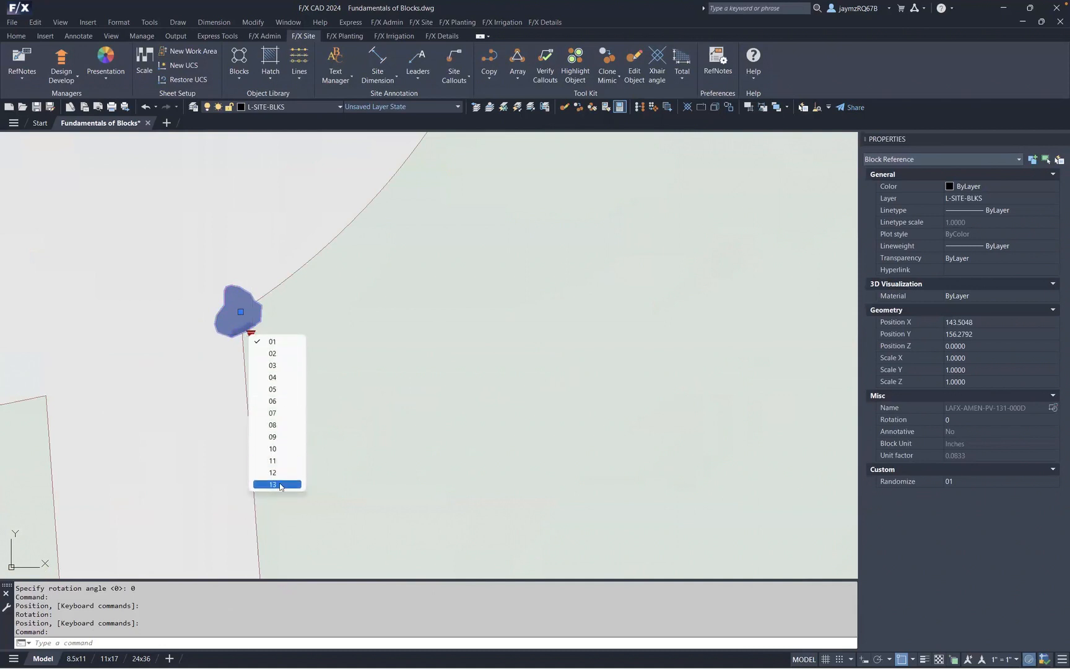
pyautogui.click(278, 485)
pyautogui.click(251, 334)
pyautogui.click(277, 377)
pyautogui.click(250, 335)
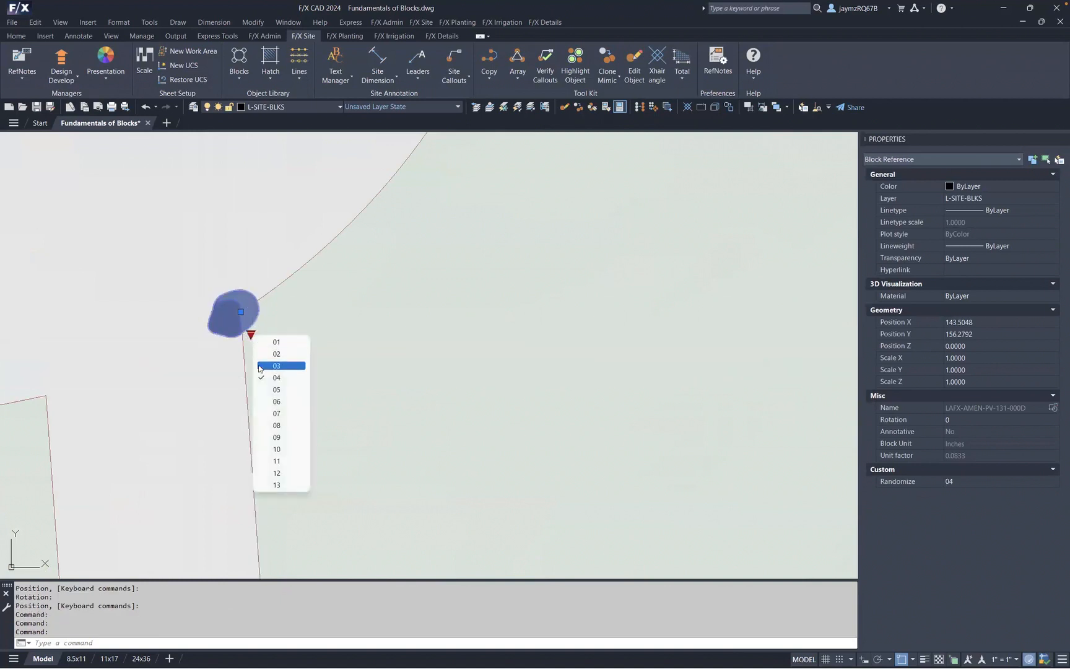
pyautogui.click(282, 402)
pyautogui.click(251, 334)
pyautogui.click(286, 412)
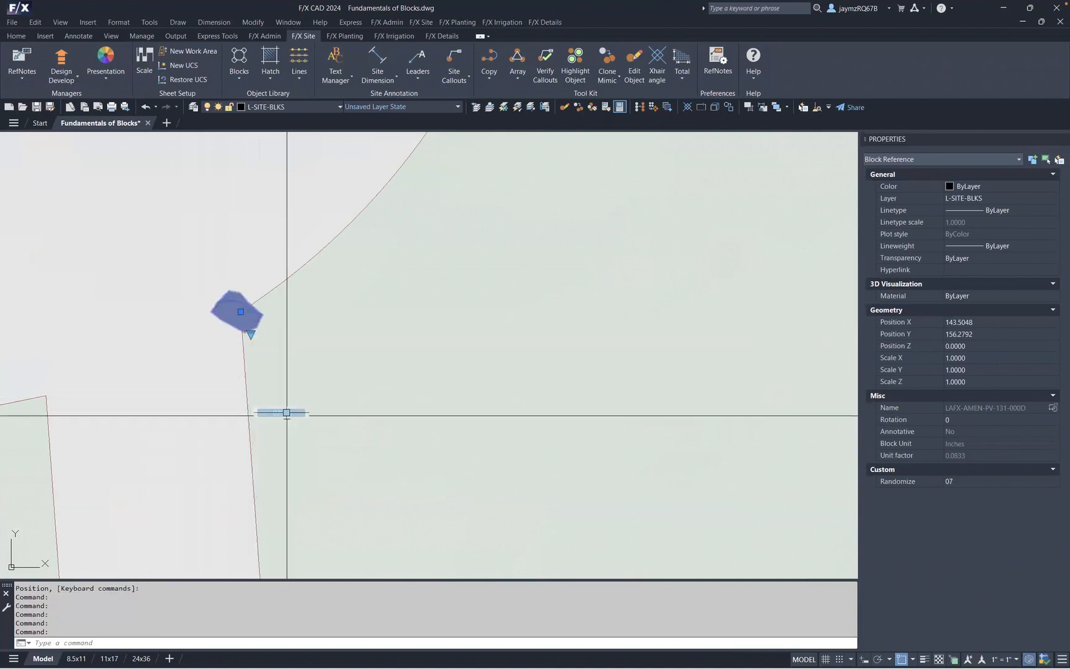
pyautogui.click(250, 334)
pyautogui.click(279, 424)
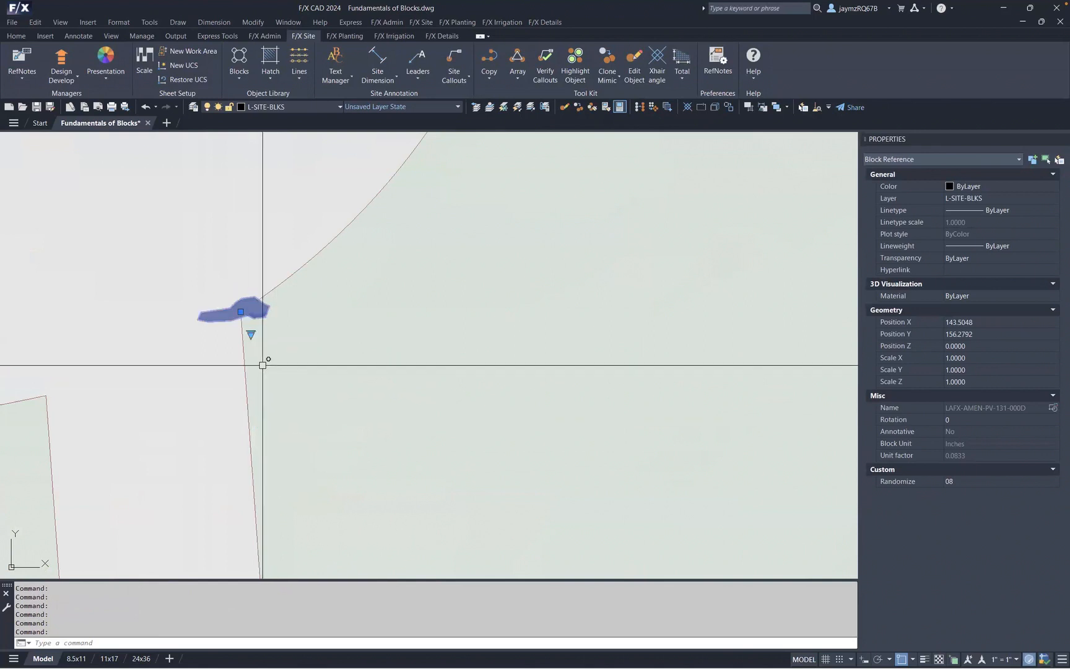
pyautogui.click(251, 334)
pyautogui.click(277, 386)
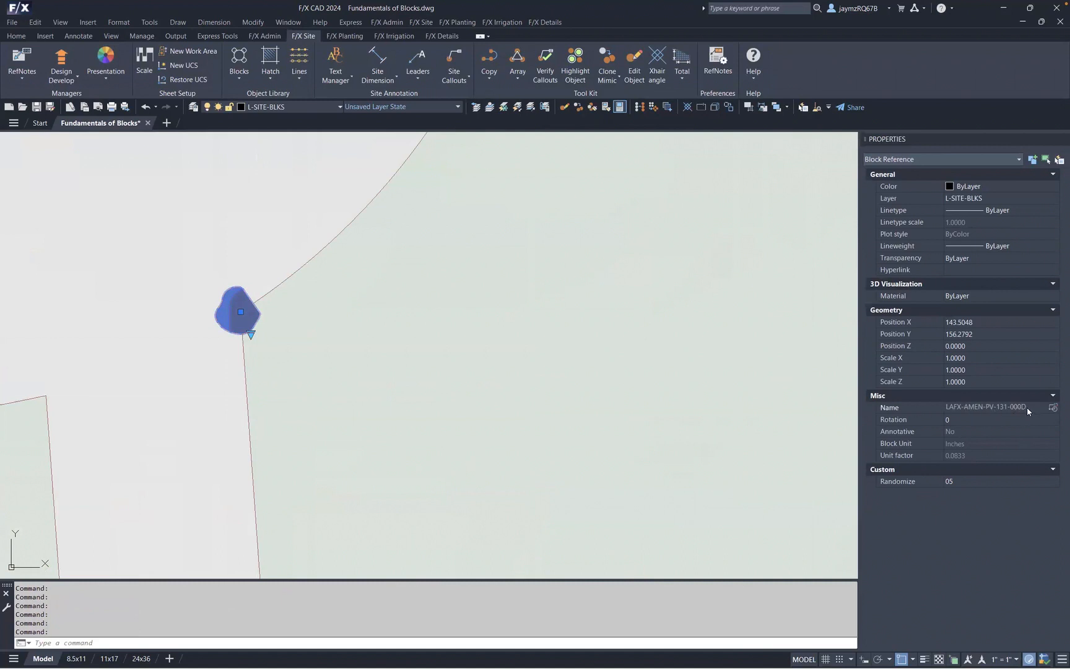
# - Copy the boulder along the left path edge polyline up to the upper curve, reducing the spacing to 50% before finishing
pyautogui.scroll(-4, 371, 234)
pyautogui.moveTo(371, 234); pyautogui.dragTo(193, 361, button='middle')
pyautogui.scroll(-2, 377, 275)
pyautogui.moveTo(377, 275); pyautogui.dragTo(404, 263, button='middle')
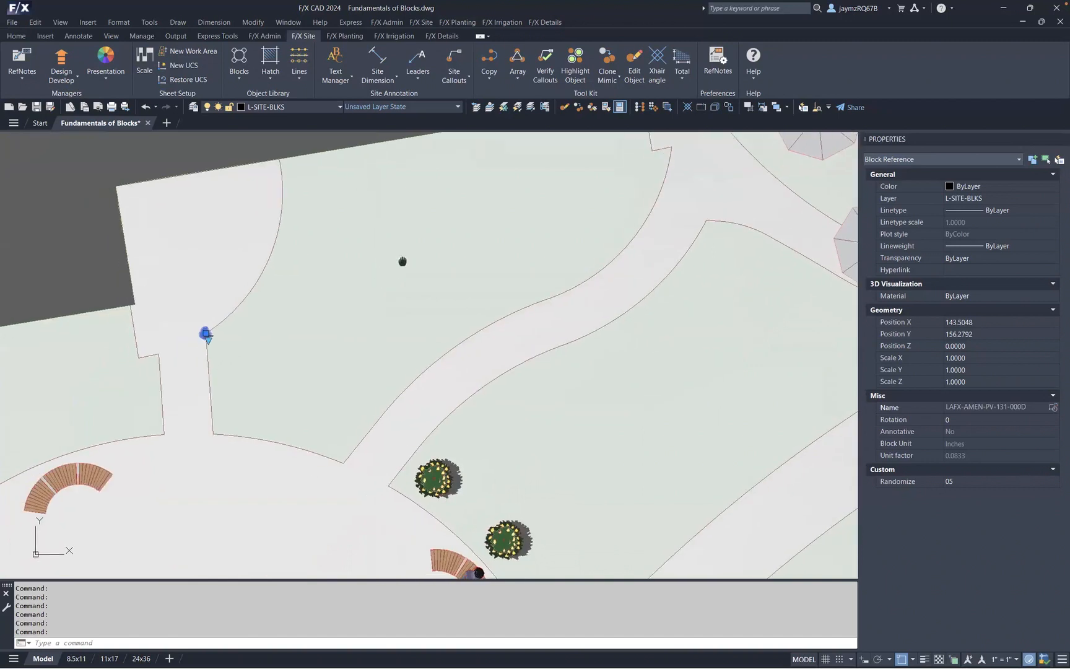
pyautogui.click(493, 76)
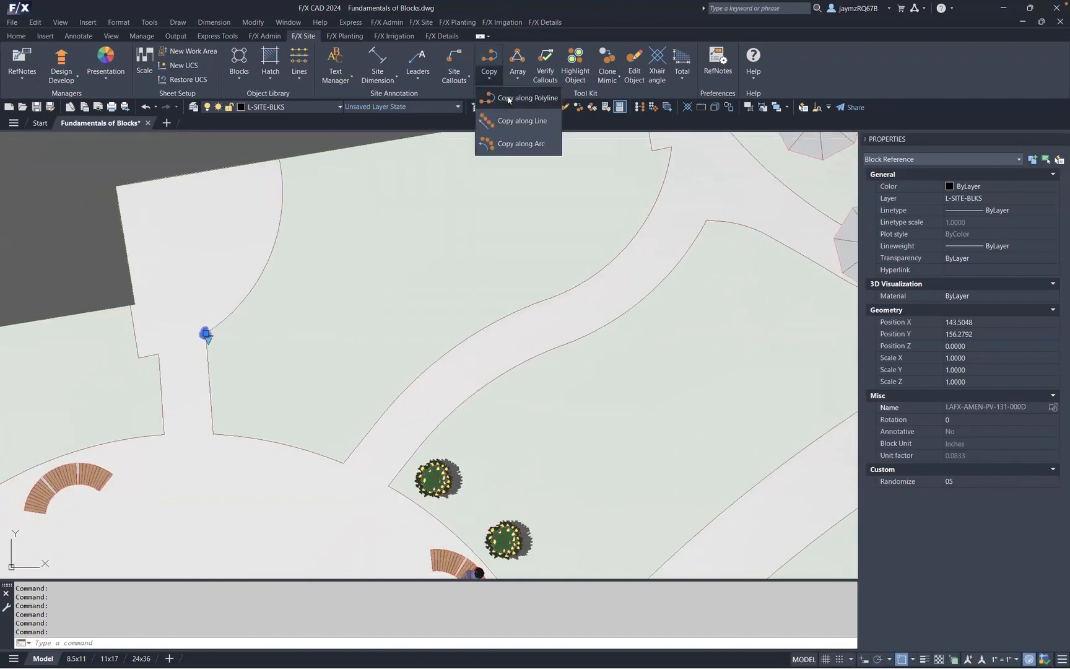
pyautogui.click(508, 97)
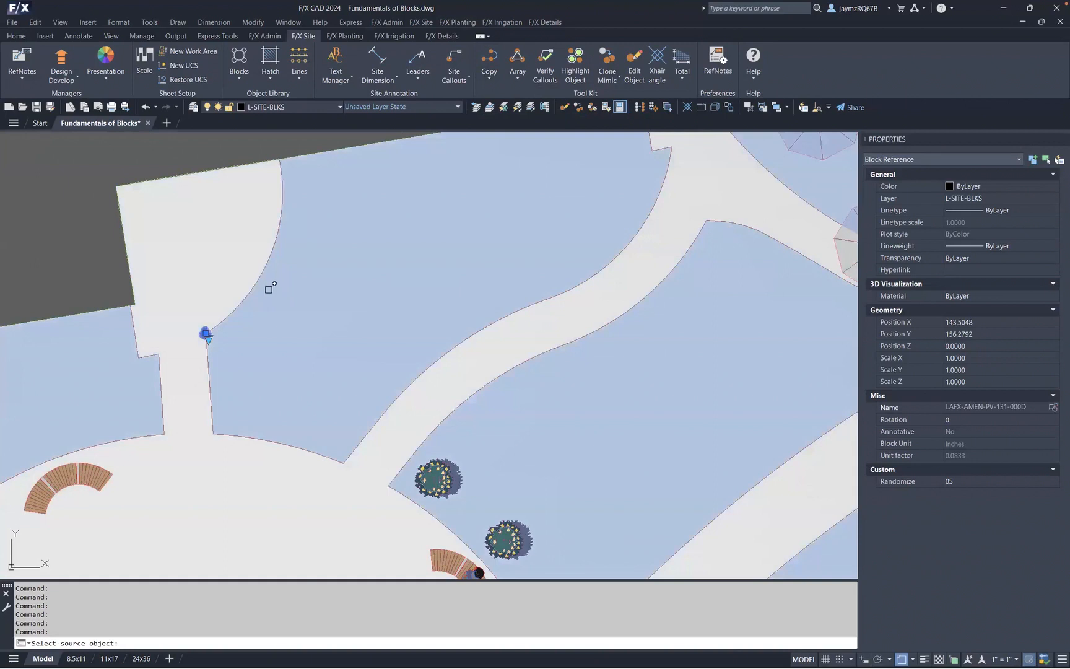
pyautogui.click(270, 288)
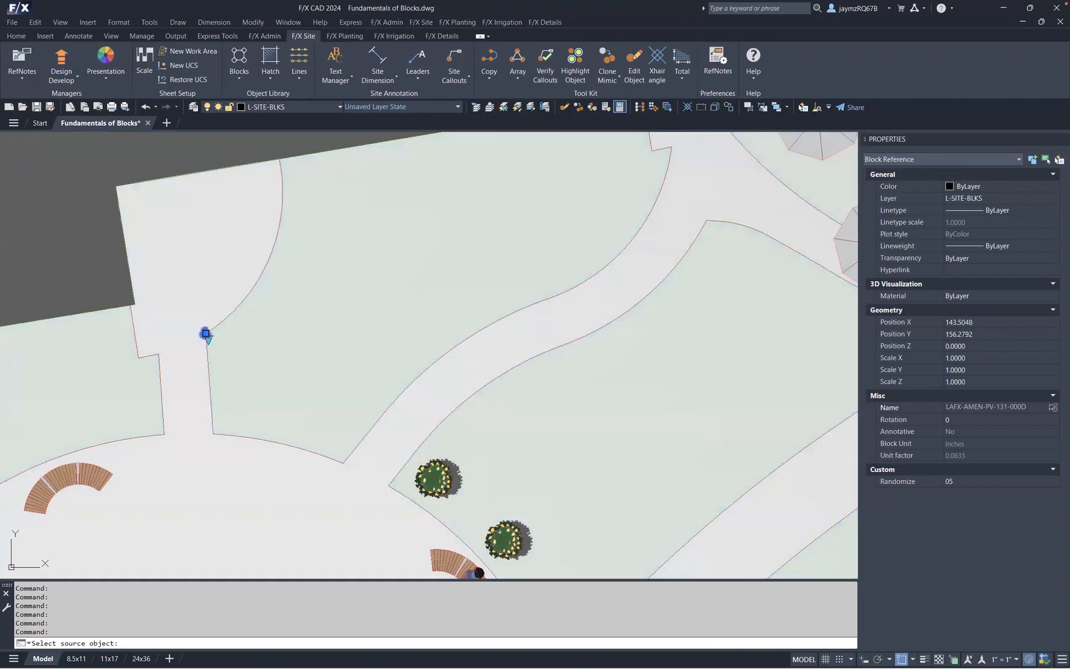
pyautogui.click(206, 355)
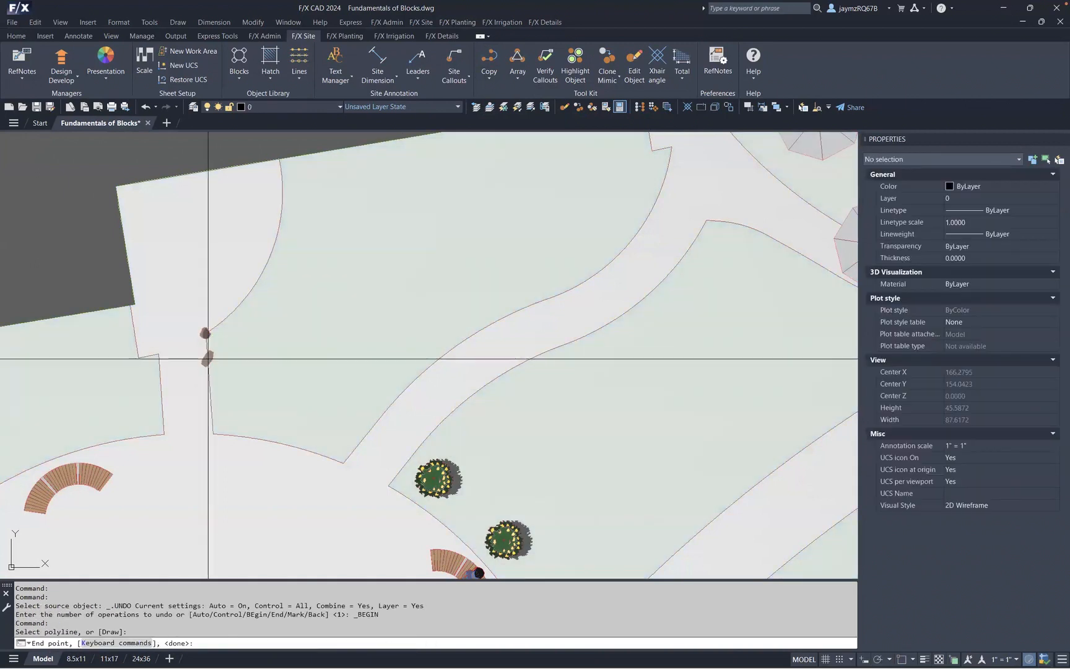
pyautogui.click(214, 433)
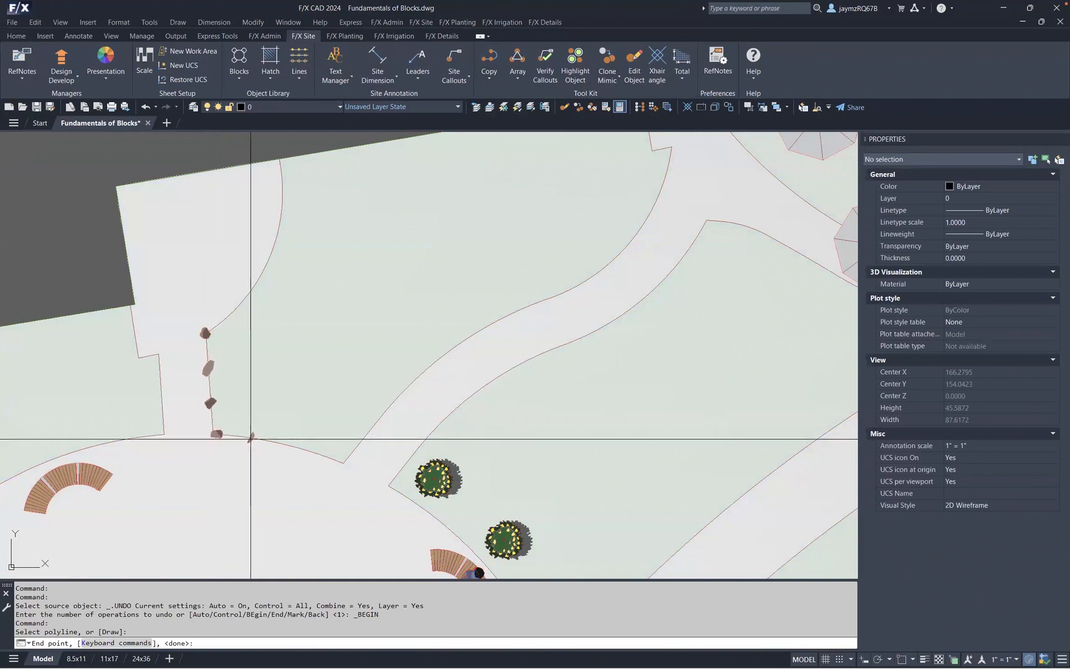
pyautogui.click(344, 461)
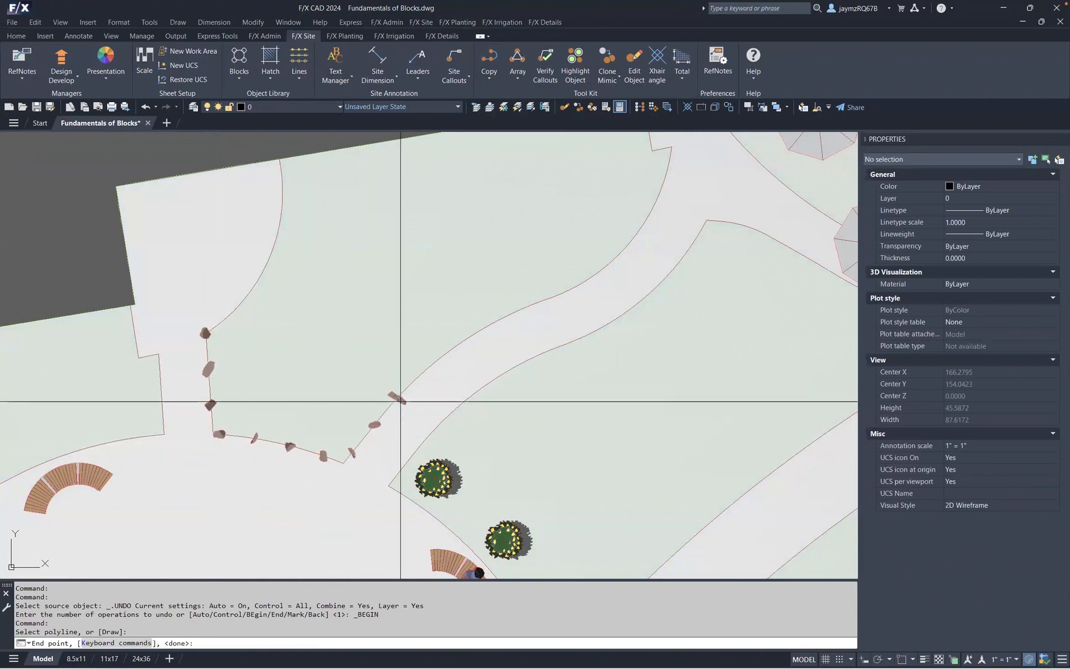
pyautogui.click(505, 317)
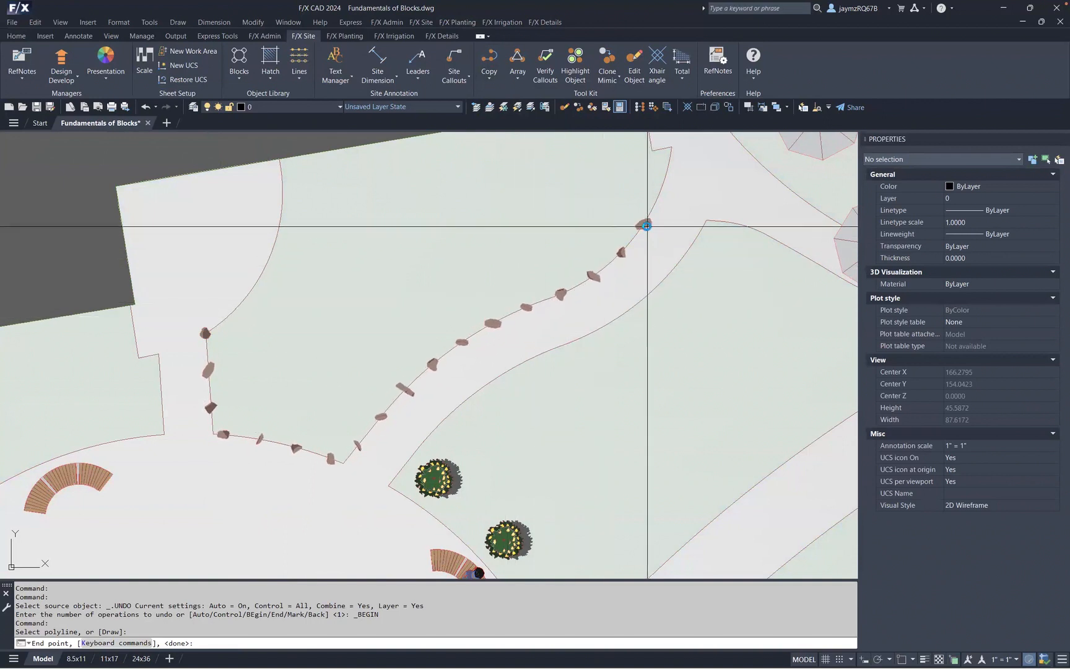
pyautogui.press('-')
pyautogui.press('-')
pyautogui.press('-')
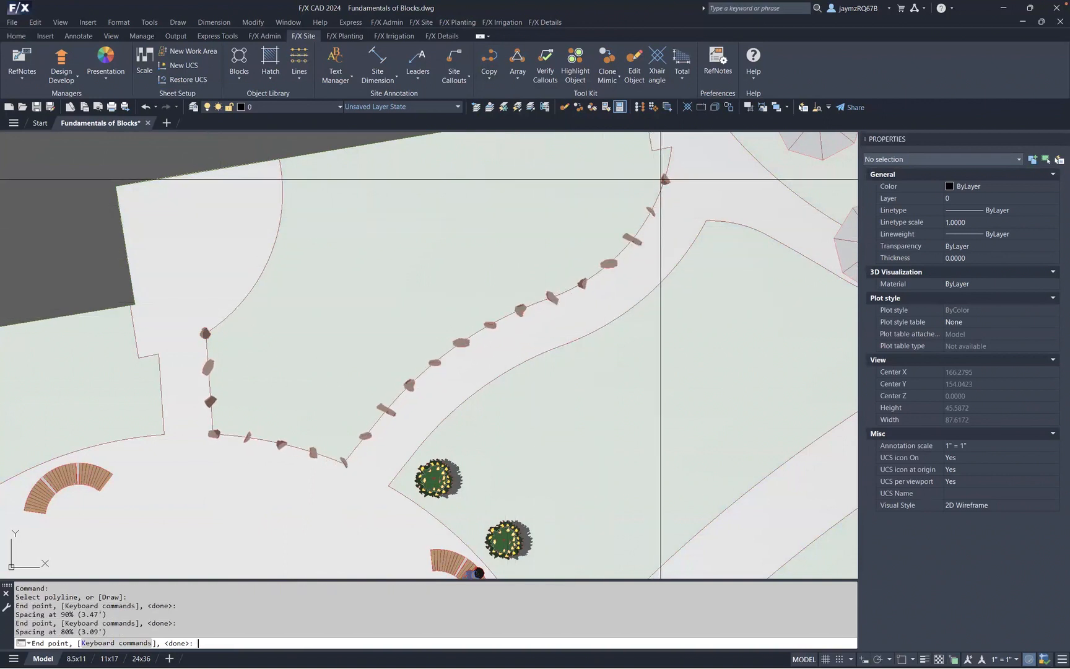
pyautogui.press('-')
pyautogui.press('-')
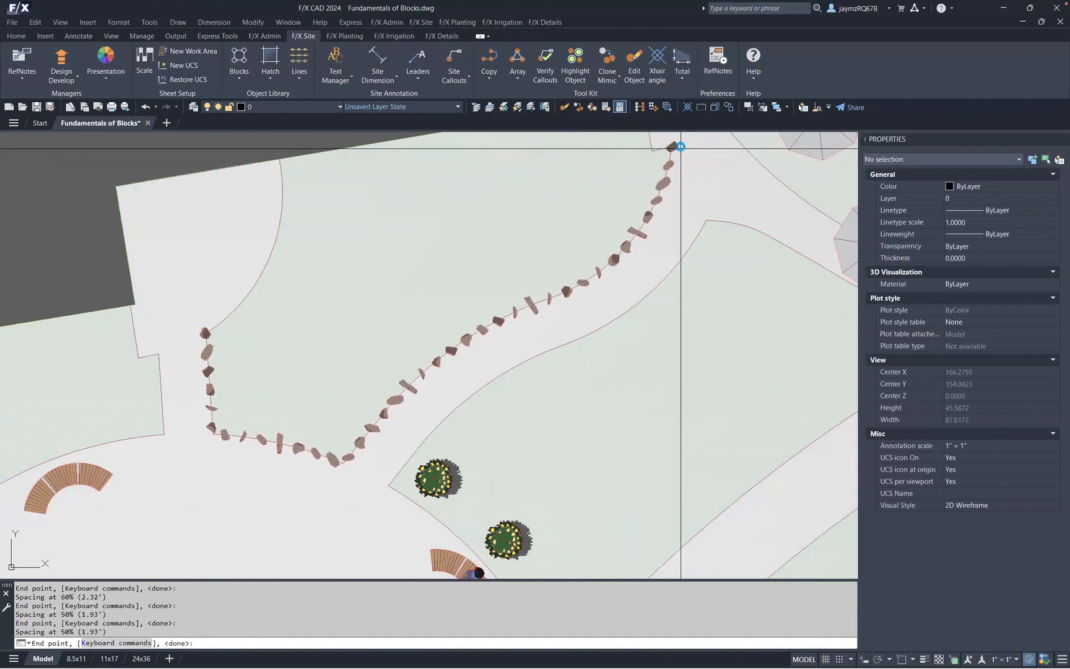
pyautogui.click(680, 147)
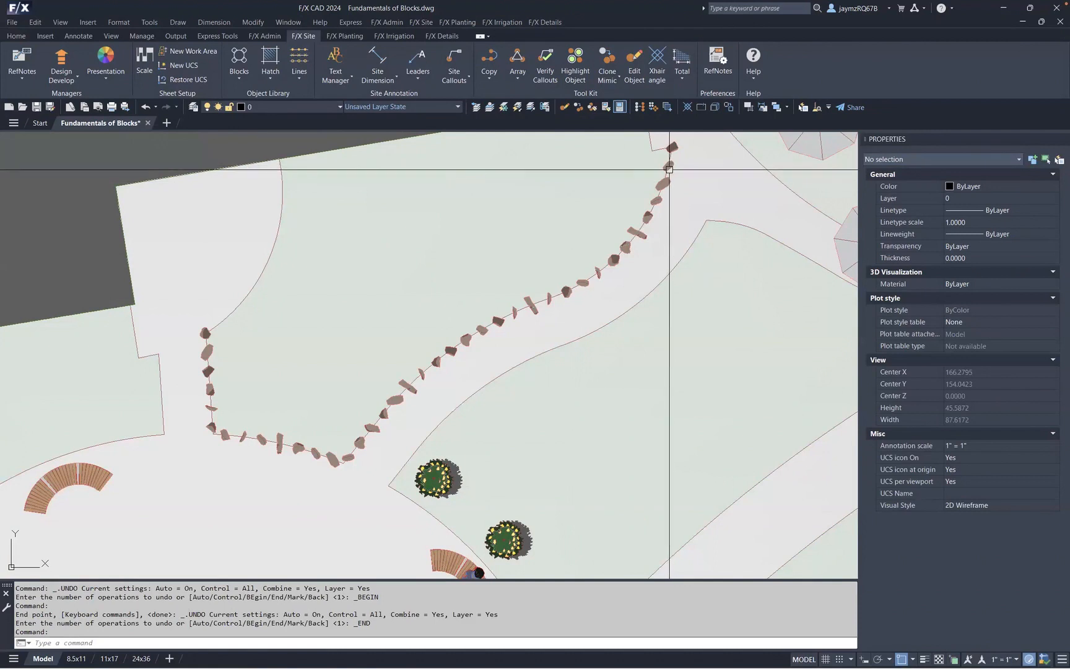
# - Select a few of the copied boulders in turn to inspect their variations and rotations
pyautogui.click(672, 148)
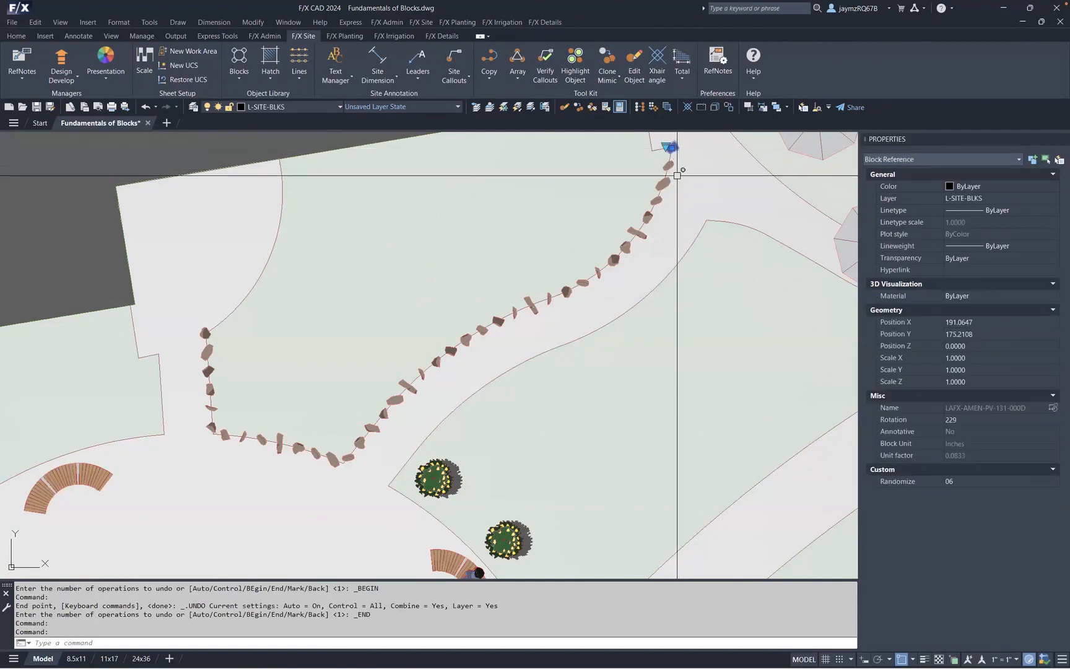
pyautogui.press('Escape')
pyautogui.click(567, 292)
pyautogui.press('Escape')
pyautogui.click(612, 259)
pyautogui.press('Escape')
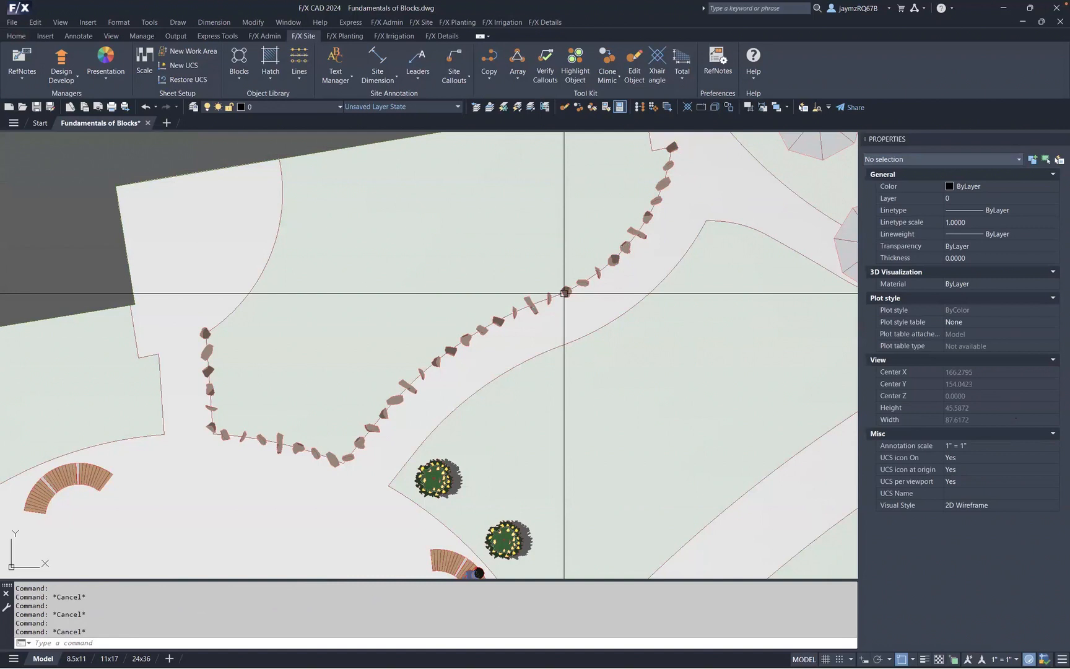
# - Select a curved bench in the plaza and examine its block properties and selection type list
pyautogui.scroll(-4, 564, 293)
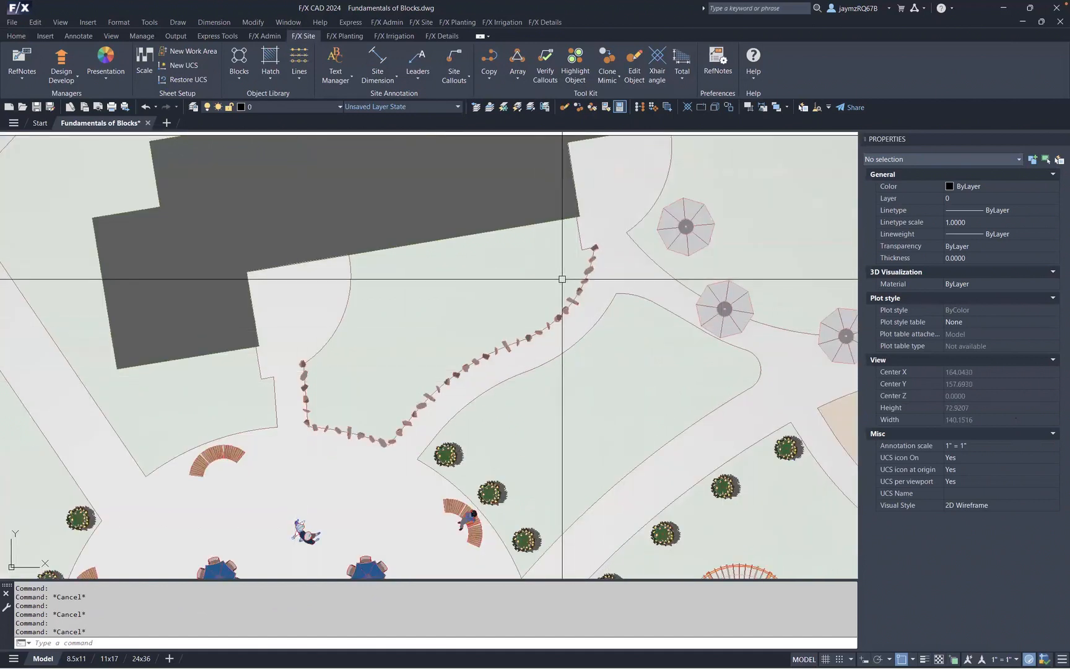
pyautogui.moveTo(563, 279)
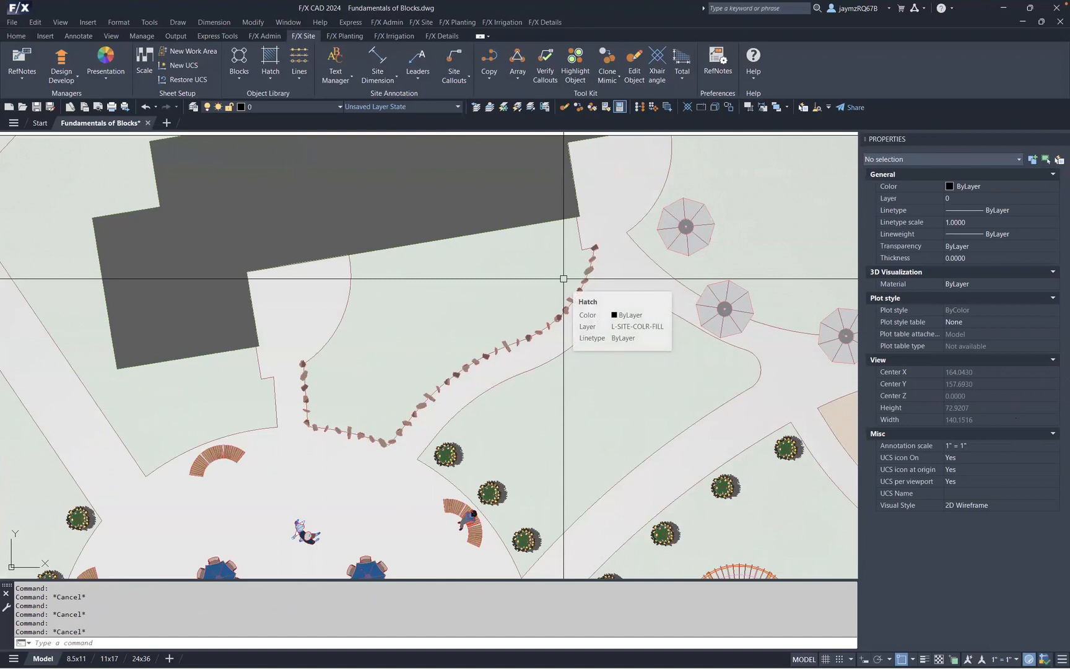
pyautogui.moveTo(442, 428); pyautogui.dragTo(447, 410, button='middle')
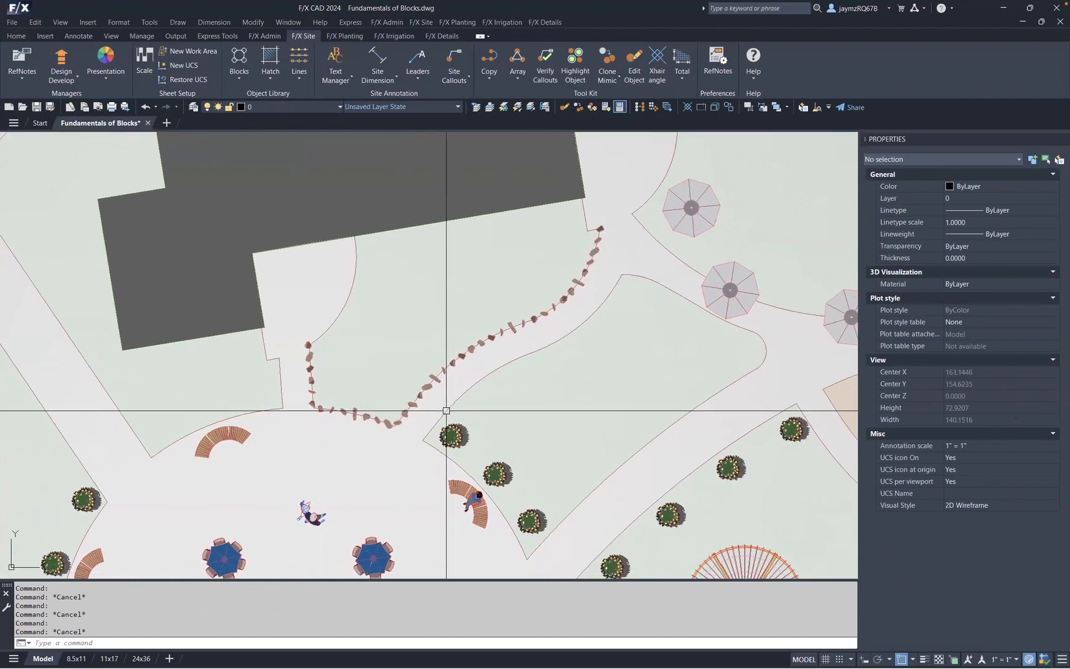
pyautogui.moveTo(399, 447)
pyautogui.mouseDown(button='middle')
pyautogui.moveTo(466, 348)
pyautogui.moveTo(431, 324)
pyautogui.mouseUp(button='middle')
pyautogui.moveTo(389, 425); pyautogui.dragTo(466, 382, button='middle')
pyautogui.moveTo(401, 368)
pyautogui.mouseDown(button='middle')
pyautogui.moveTo(477, 328)
pyautogui.moveTo(530, 265)
pyautogui.mouseUp(button='middle')
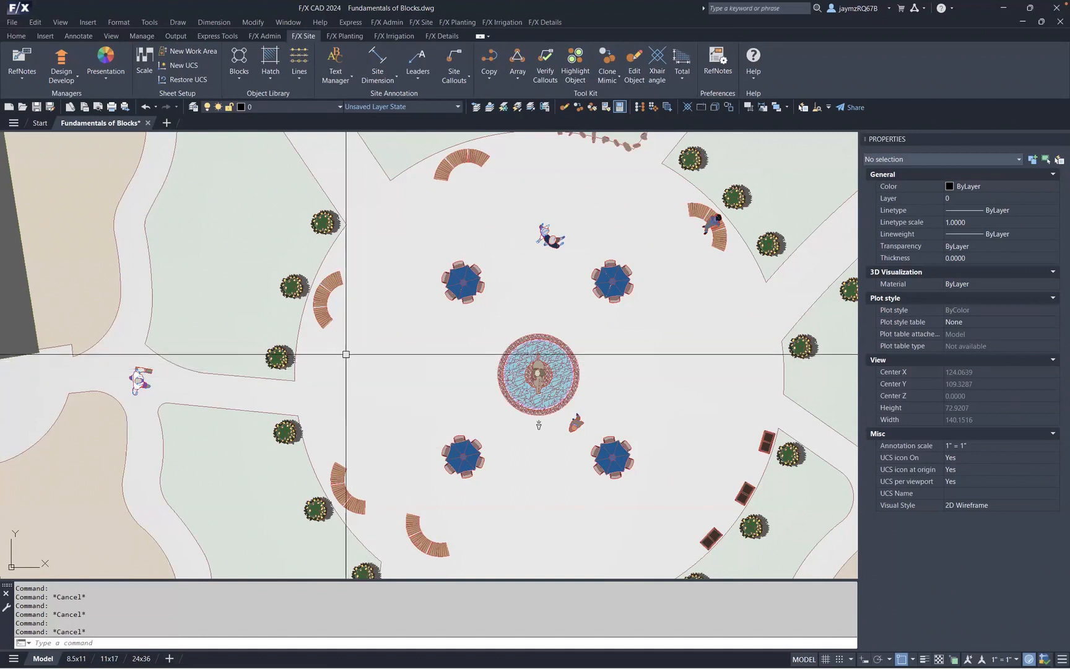
pyautogui.click(327, 316)
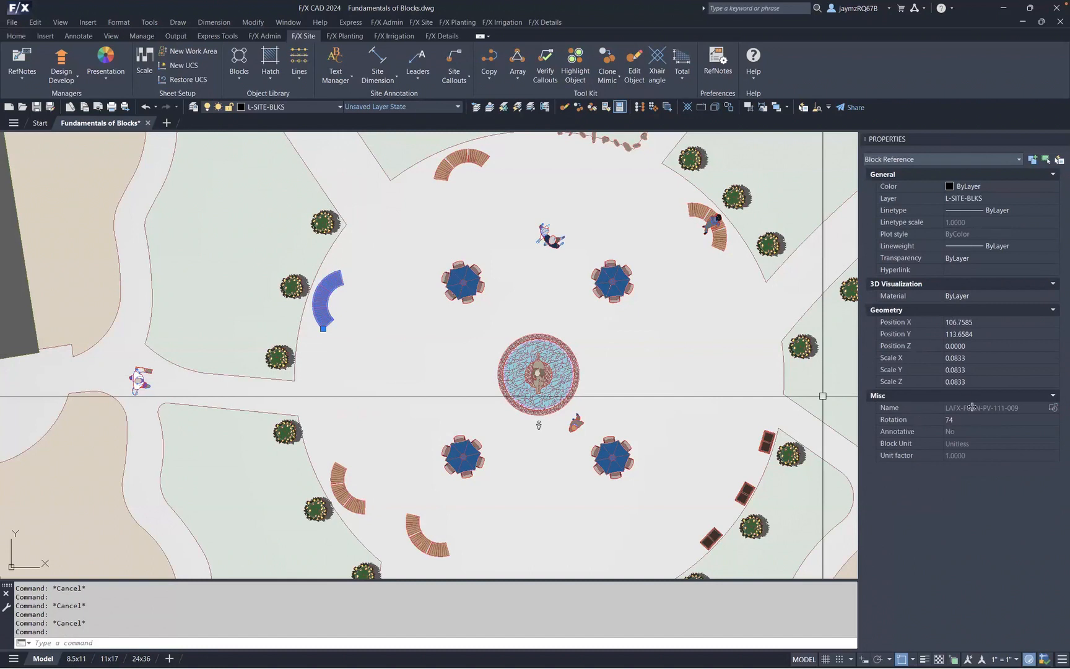
pyautogui.click(950, 159)
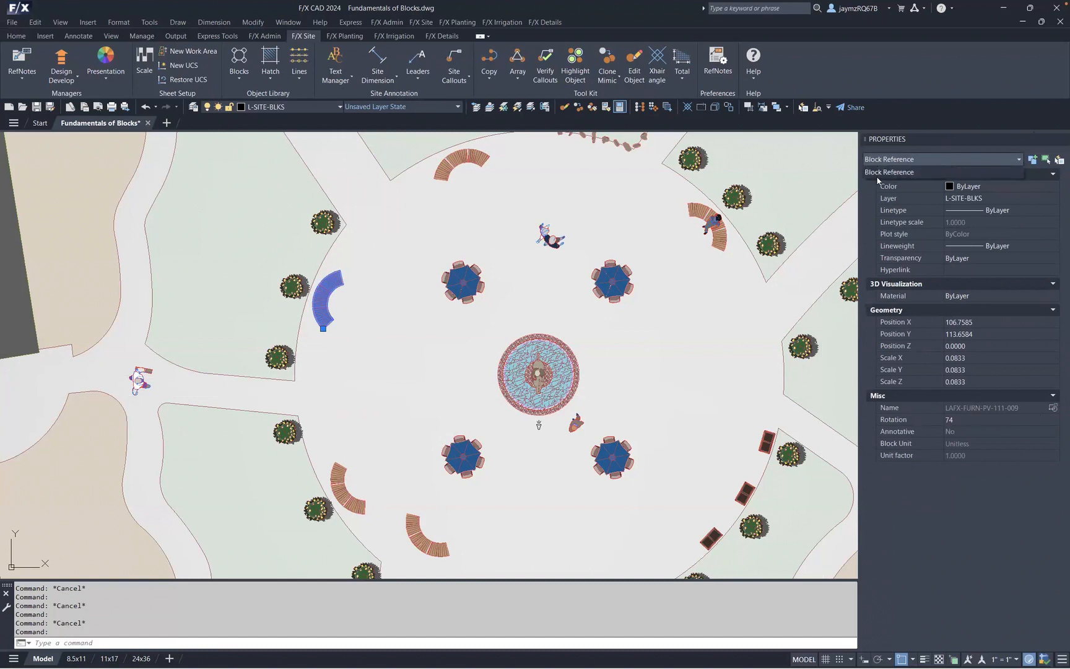
pyautogui.click(940, 164)
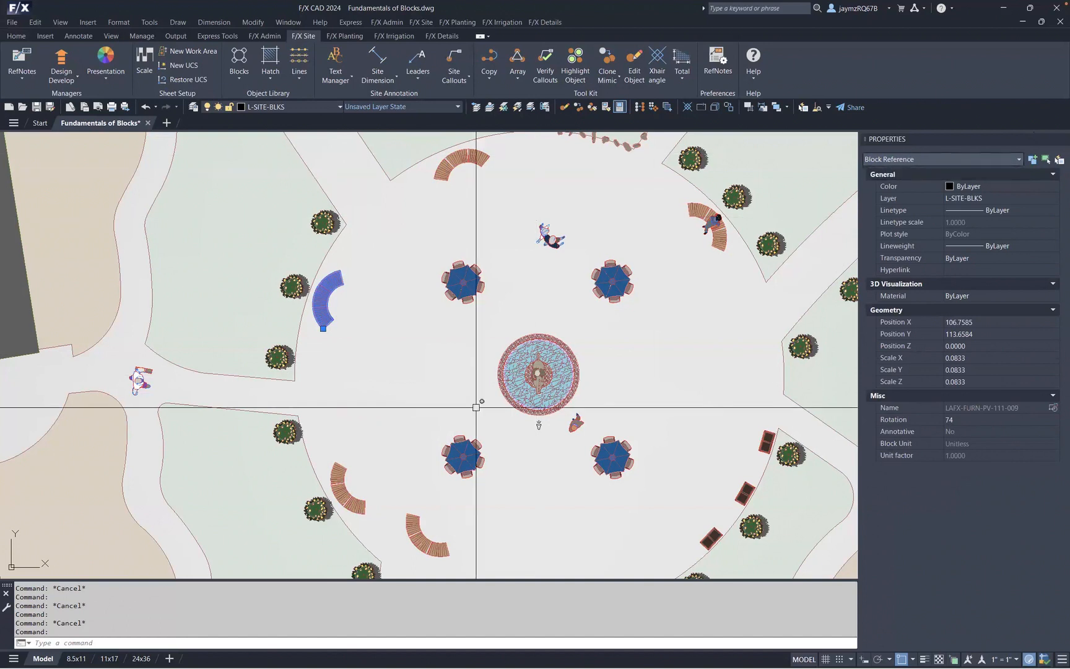
pyautogui.press('Escape')
# - Turn off the L-SITE-COLR-FILL layer to hide the plaza's colour fill hatch
pyautogui.moveTo(470, 432); pyautogui.dragTo(508, 286, button='middle')
pyautogui.click(498, 428)
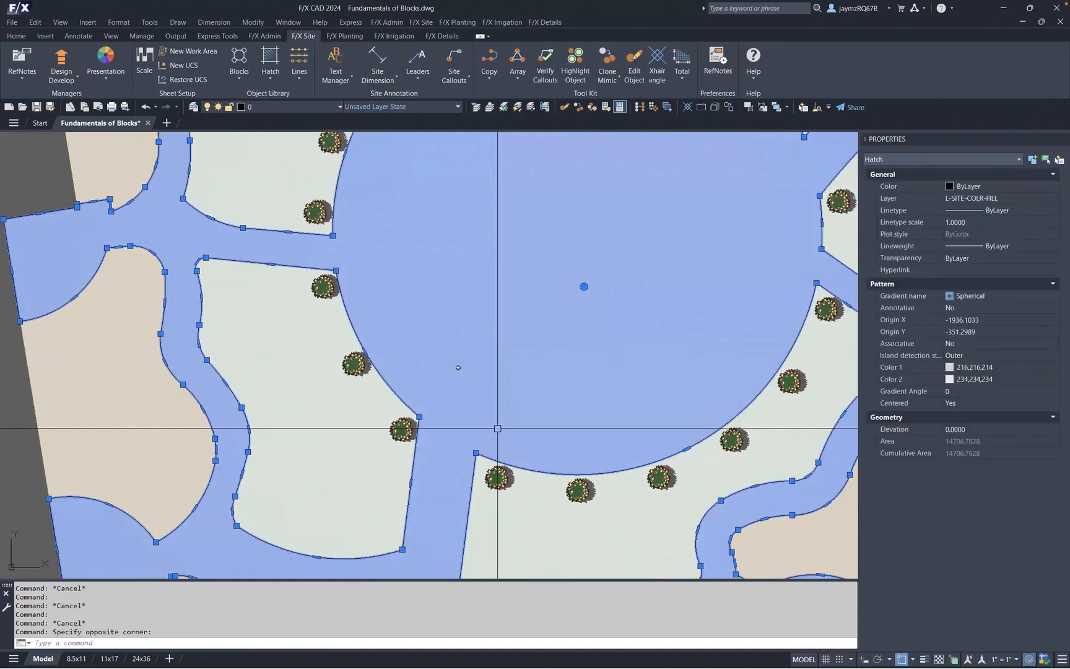
pyautogui.press('Escape')
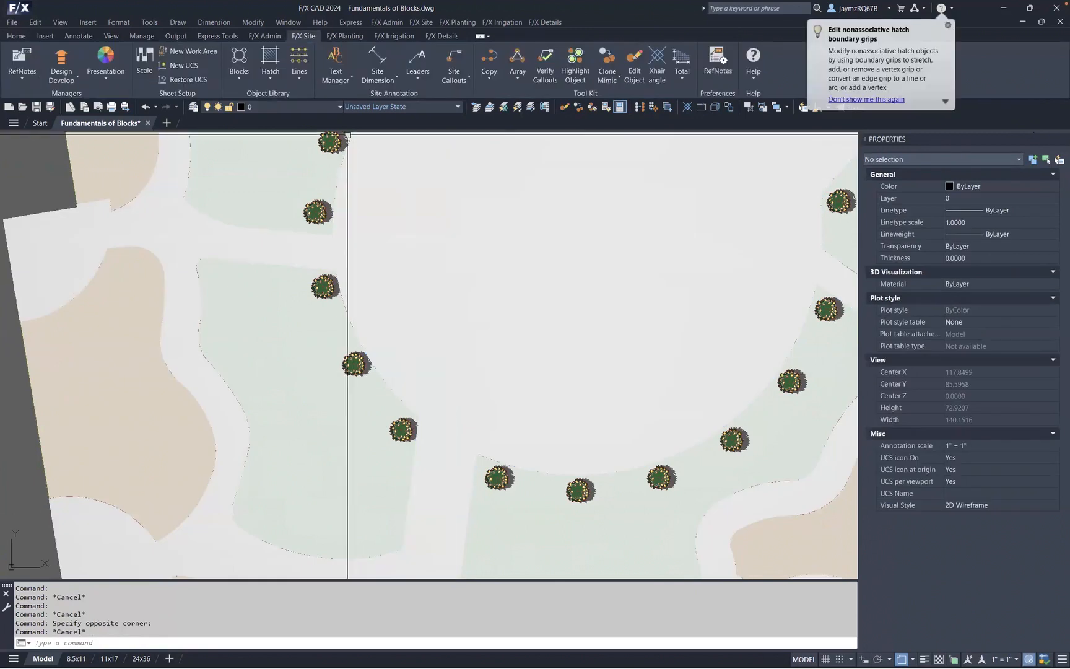
pyautogui.click(297, 107)
pyautogui.click(209, 202)
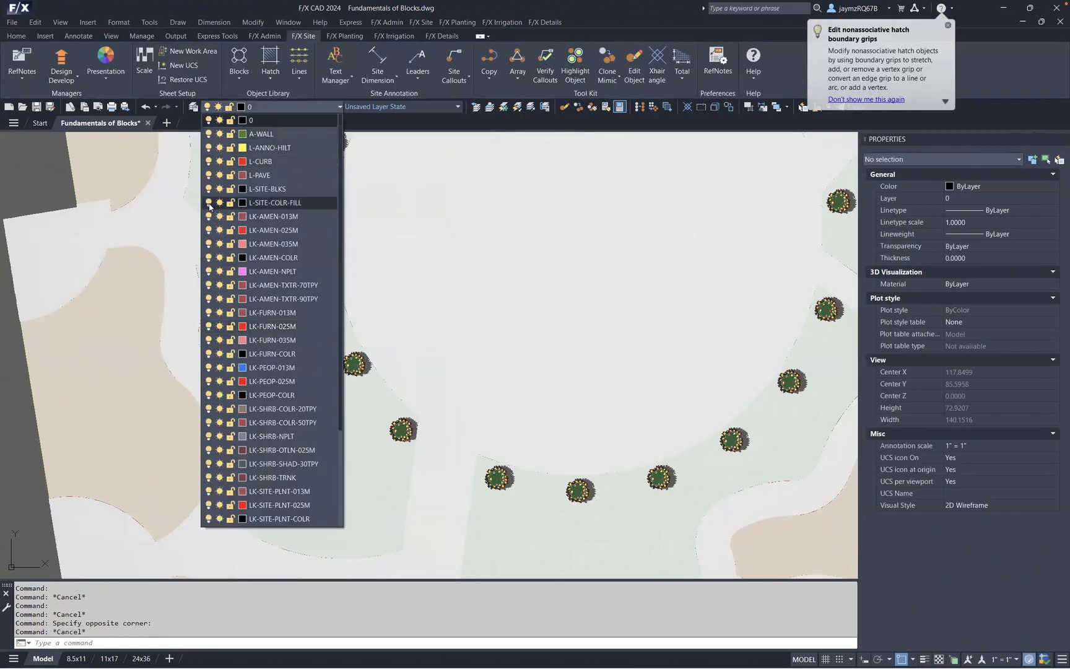
# - Delete the curved bench block left of the lower table group
pyautogui.click(577, 280)
pyautogui.click(509, 408)
pyautogui.click(434, 357)
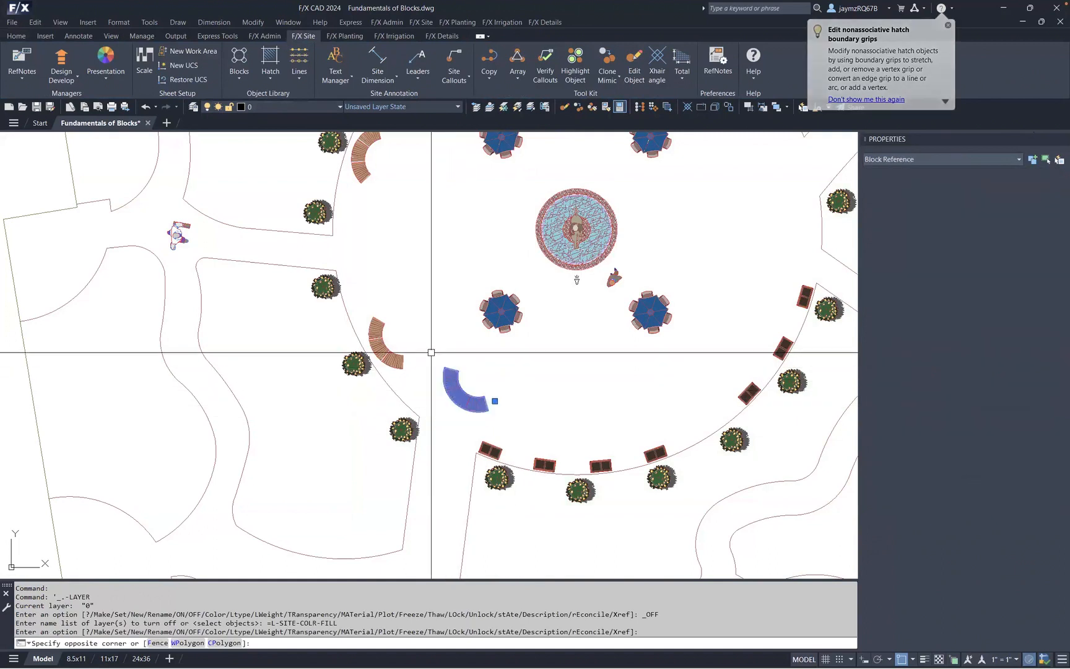
pyautogui.press('Delete')
pyautogui.click(363, 159)
pyautogui.press('Escape')
# - Select the curved bench beside the boulders and examine its block properties, such as rotation and name
pyautogui.scroll(6, 377, 334)
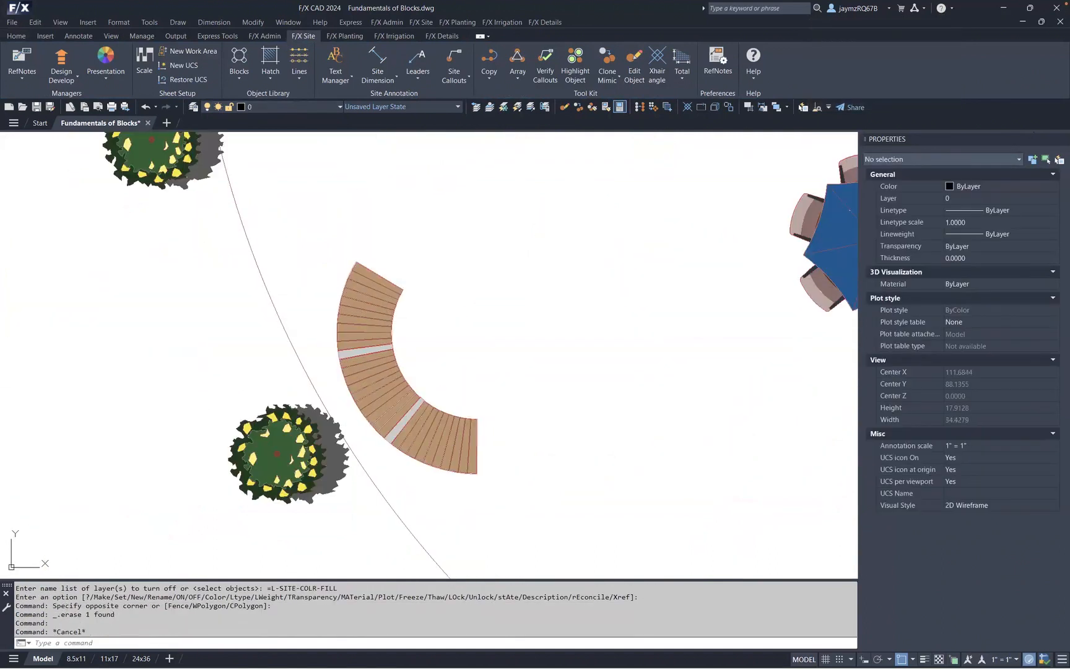
pyautogui.click(374, 287)
pyautogui.click(372, 296)
pyautogui.click(367, 311)
pyautogui.click(366, 325)
pyautogui.press('Escape')
pyautogui.moveTo(506, 410); pyautogui.dragTo(487, 390, button='middle')
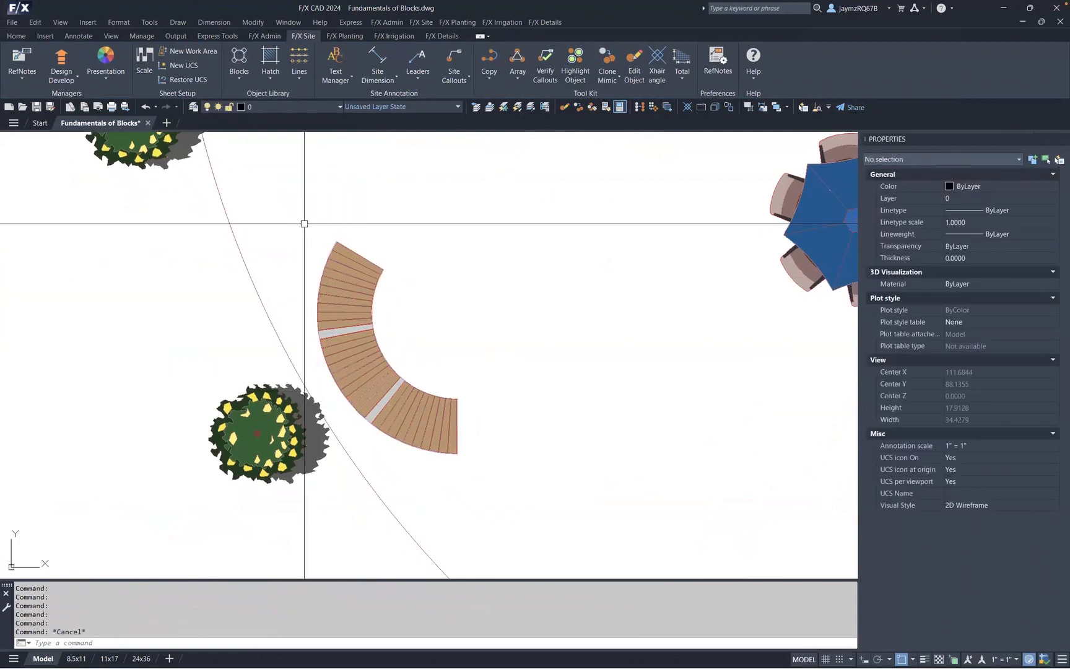
pyautogui.click(303, 223)
pyautogui.click(507, 474)
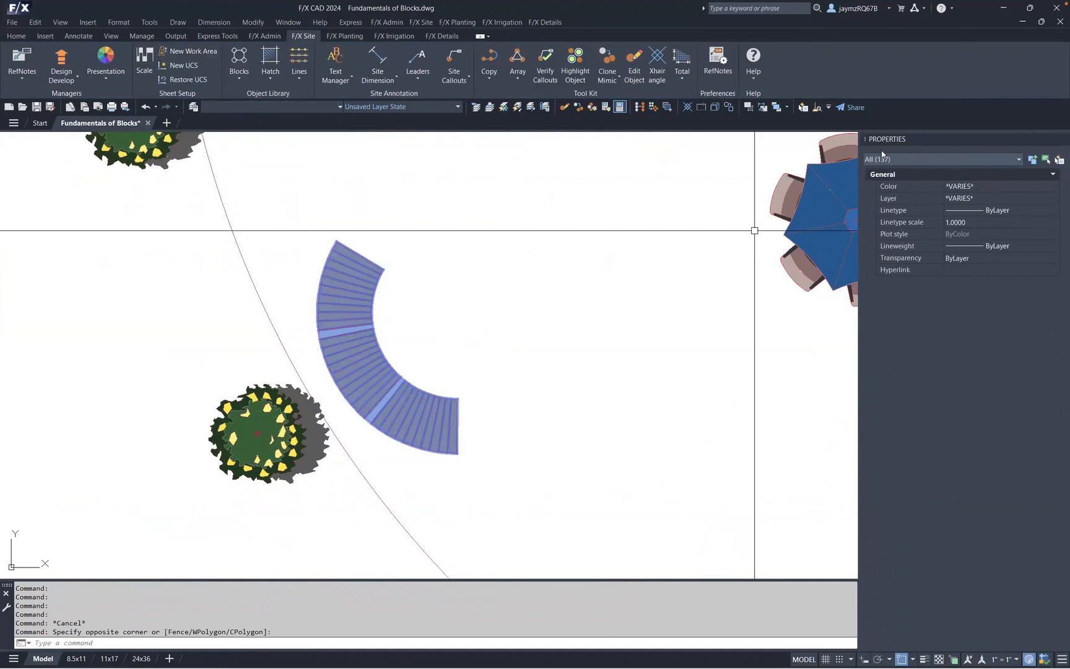
pyautogui.moveTo(385, 236); pyautogui.dragTo(496, 509, button='middle')
pyautogui.scroll(-4, 470, 289)
pyautogui.scroll(4, 468, 153)
pyautogui.moveTo(469, 153); pyautogui.dragTo(398, 316, button='middle')
pyautogui.press('Escape')
pyautogui.click(364, 255)
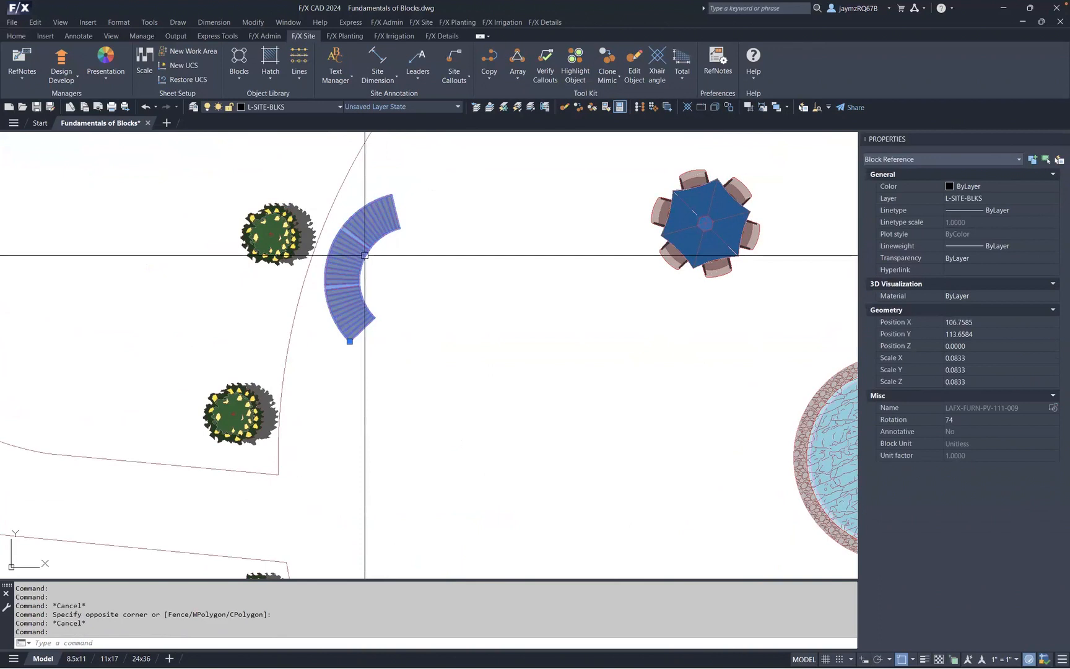
pyautogui.moveTo(504, 378); pyautogui.dragTo(516, 248, button='middle')
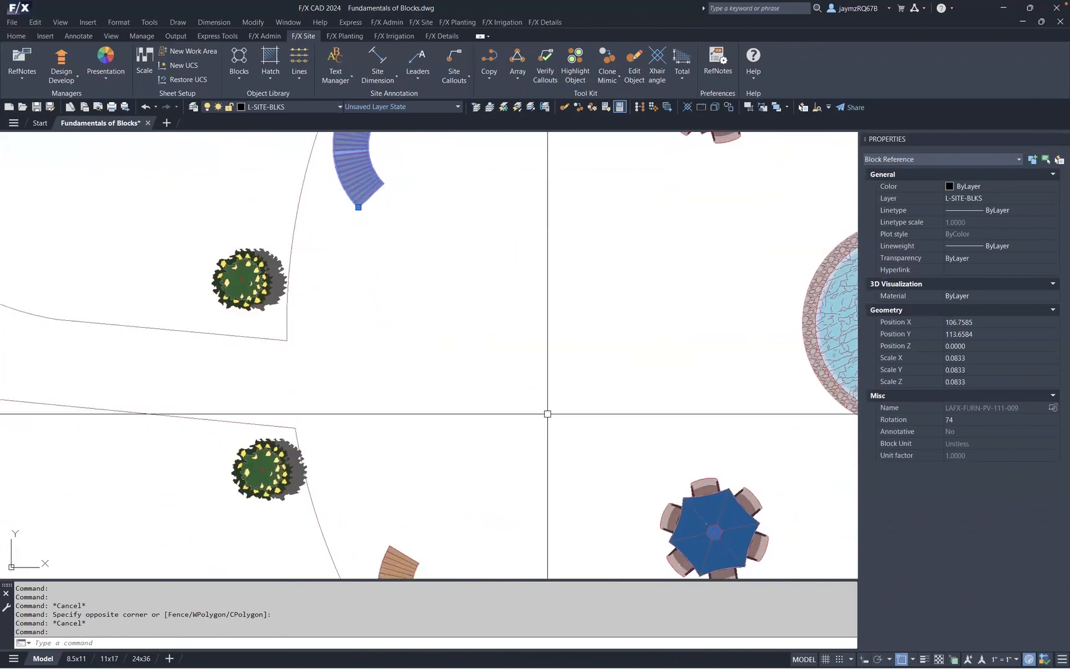
pyautogui.moveTo(561, 358); pyautogui.dragTo(538, 290, button='middle')
pyautogui.moveTo(575, 415); pyautogui.dragTo(555, 314, button='middle')
pyautogui.scroll(-3, 501, 371)
pyautogui.scroll(3, 500, 425)
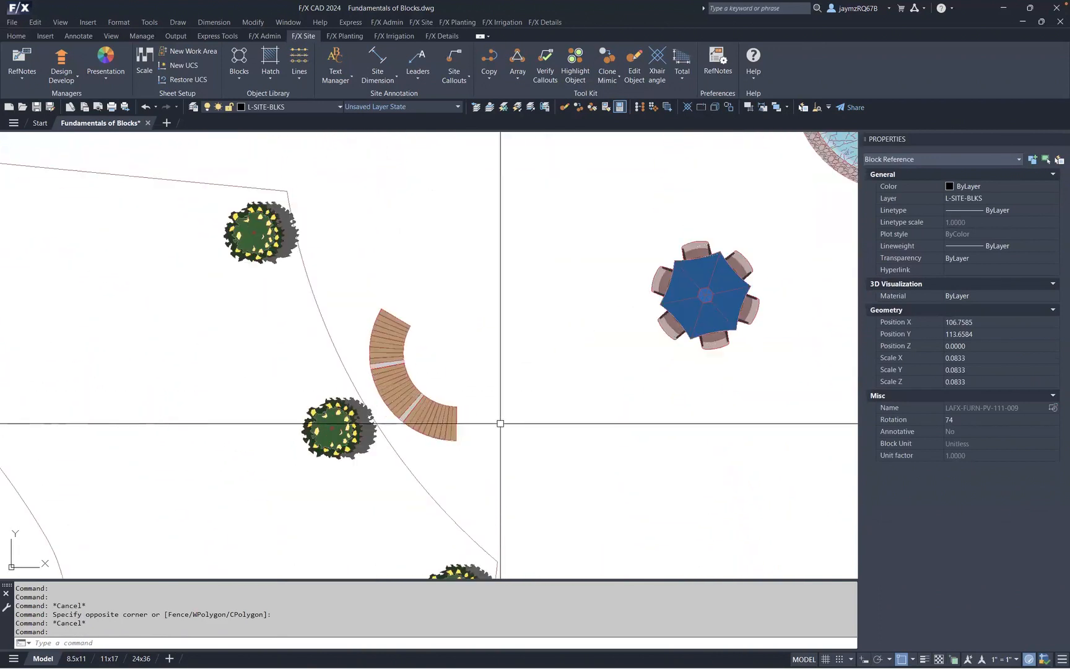
pyautogui.press('Escape')
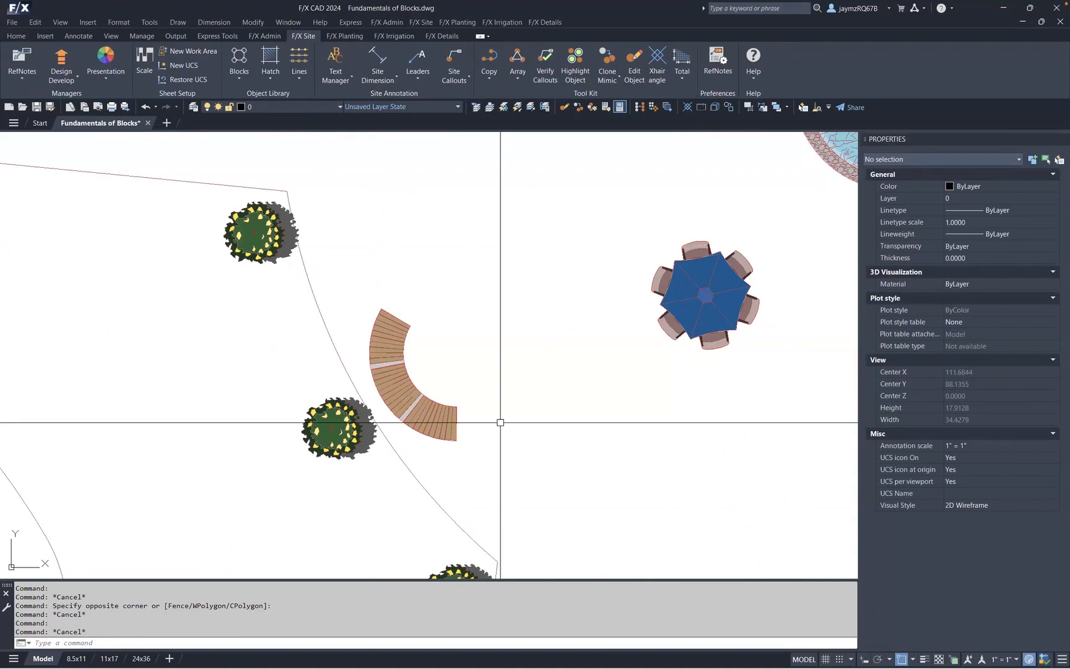
# - Select the curved bench with a selection window and start Save Block, picking an insertion point beside it
pyautogui.scroll(-5, 514, 424)
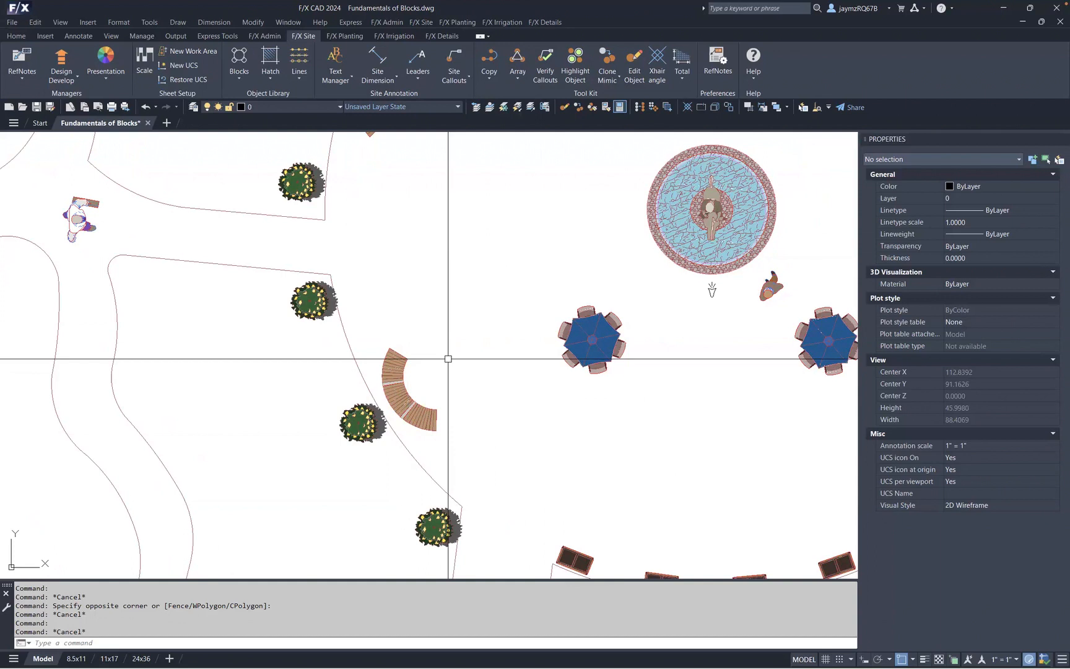
pyautogui.scroll(4, 448, 358)
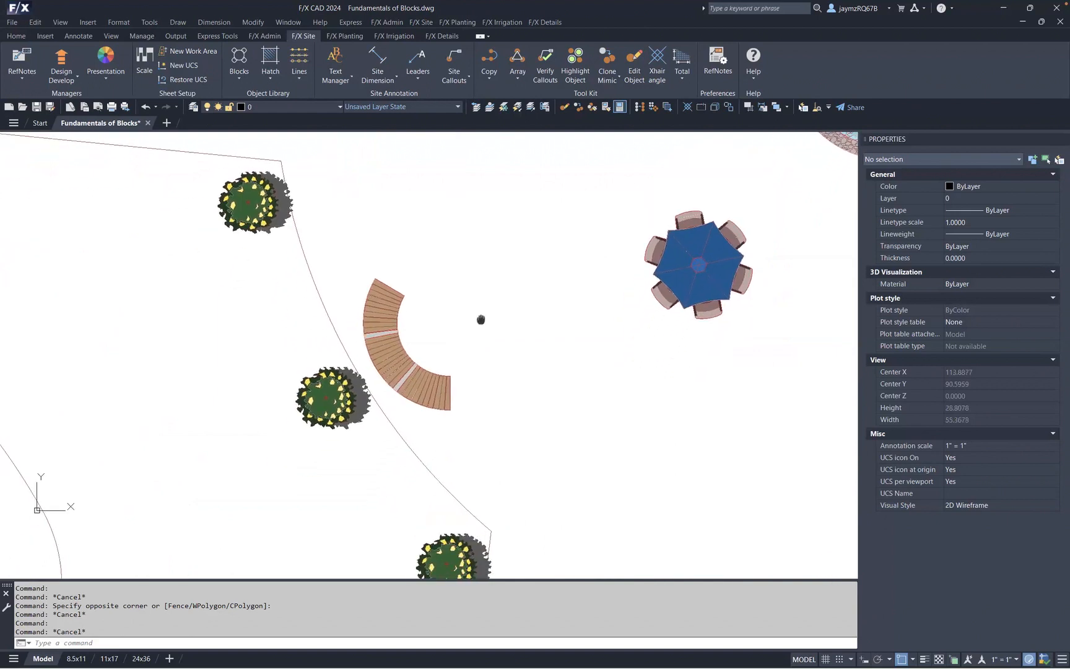
pyautogui.scroll(2, 495, 353)
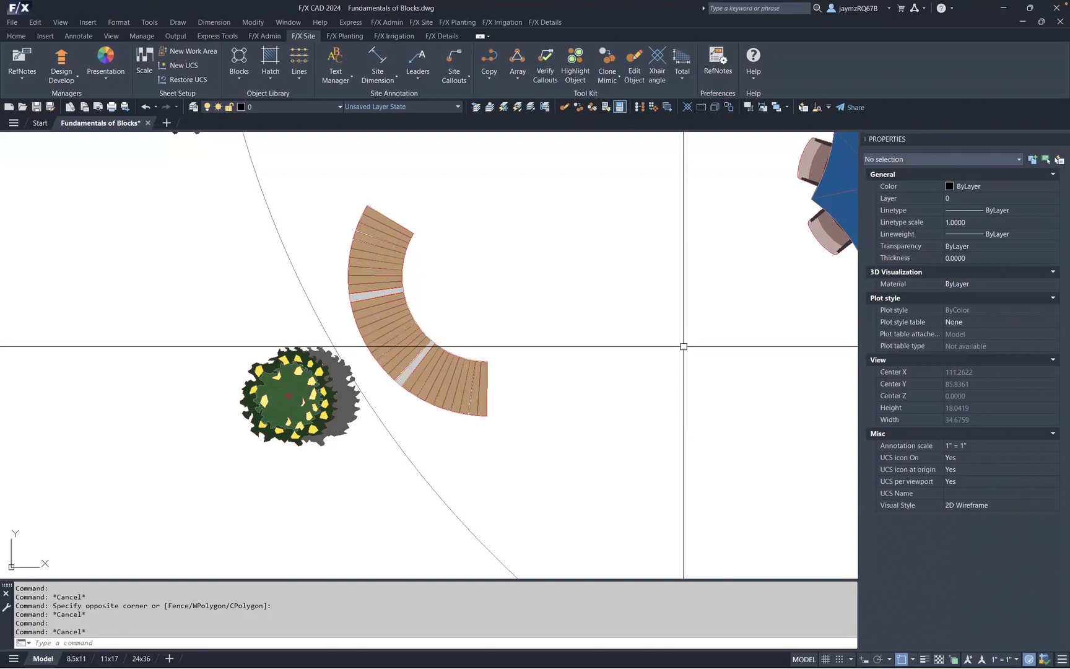
pyautogui.click(522, 427)
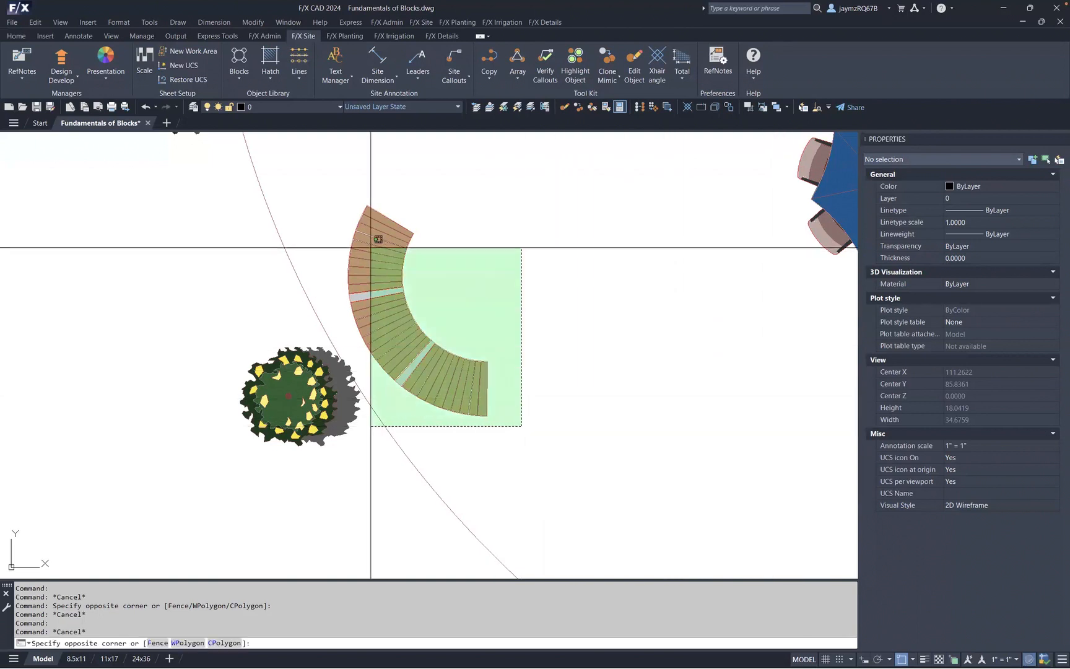
pyautogui.press('Escape')
pyautogui.click(335, 191)
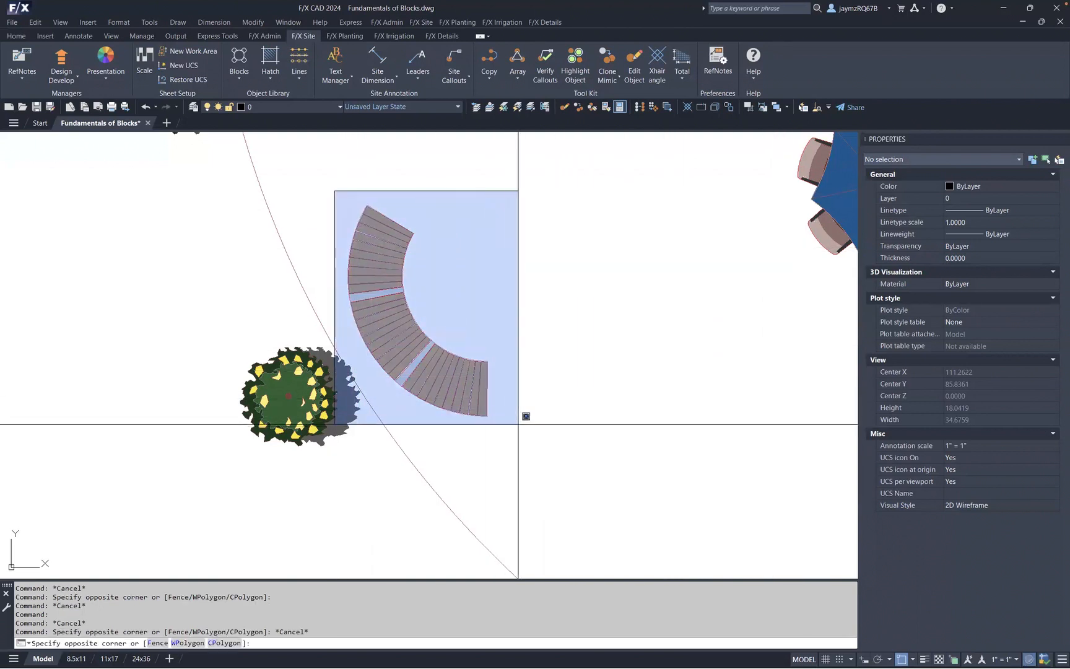
pyautogui.click(526, 430)
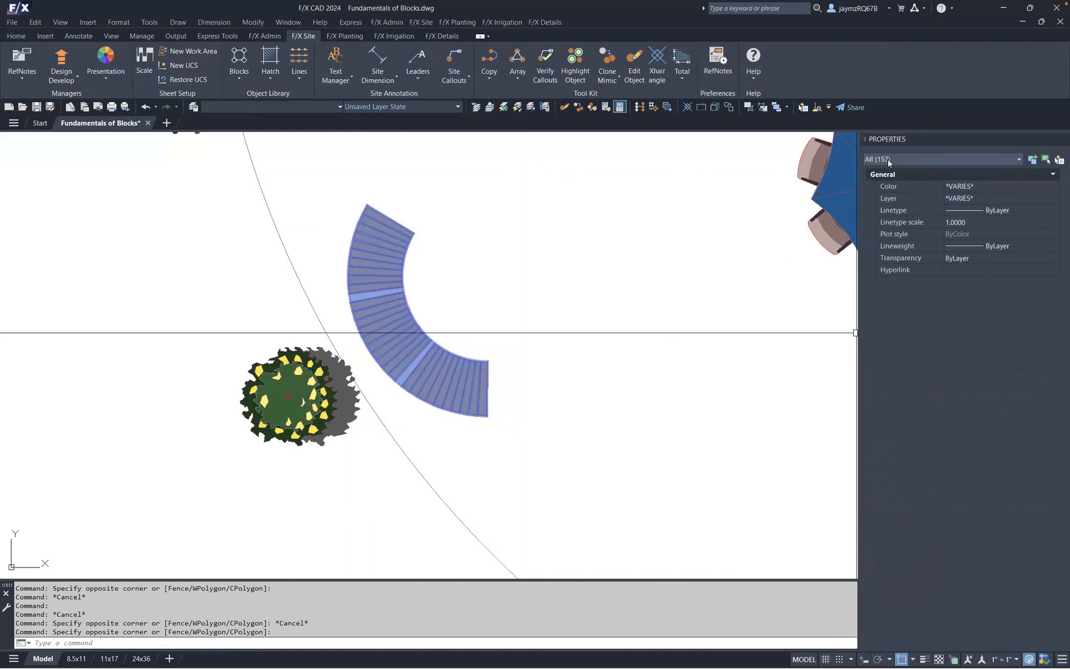
pyautogui.click(241, 77)
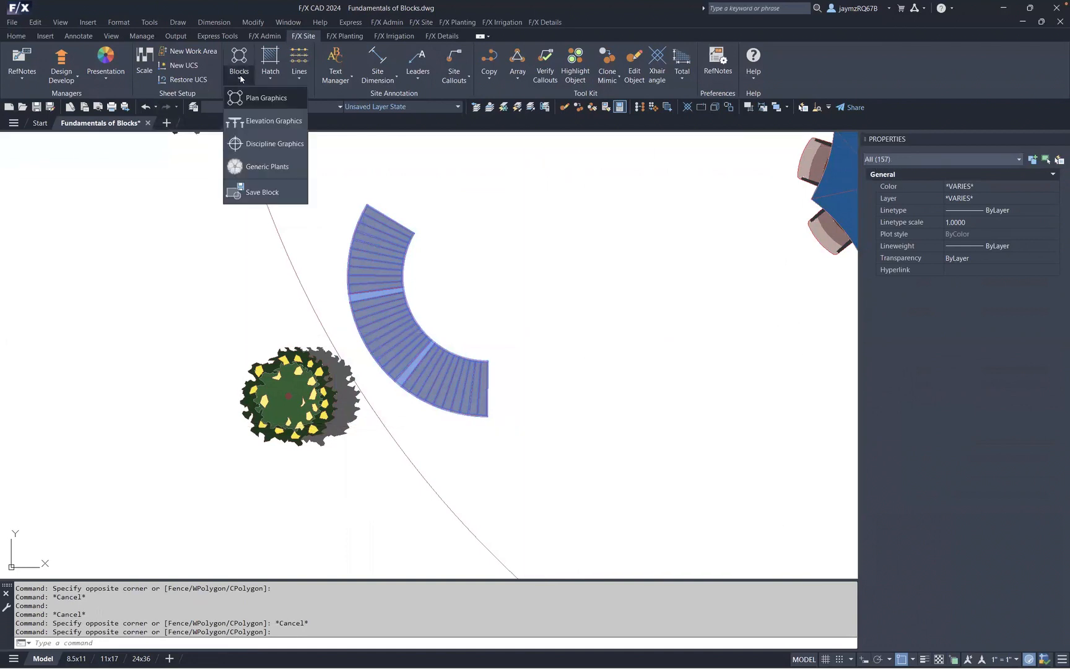
pyautogui.click(262, 193)
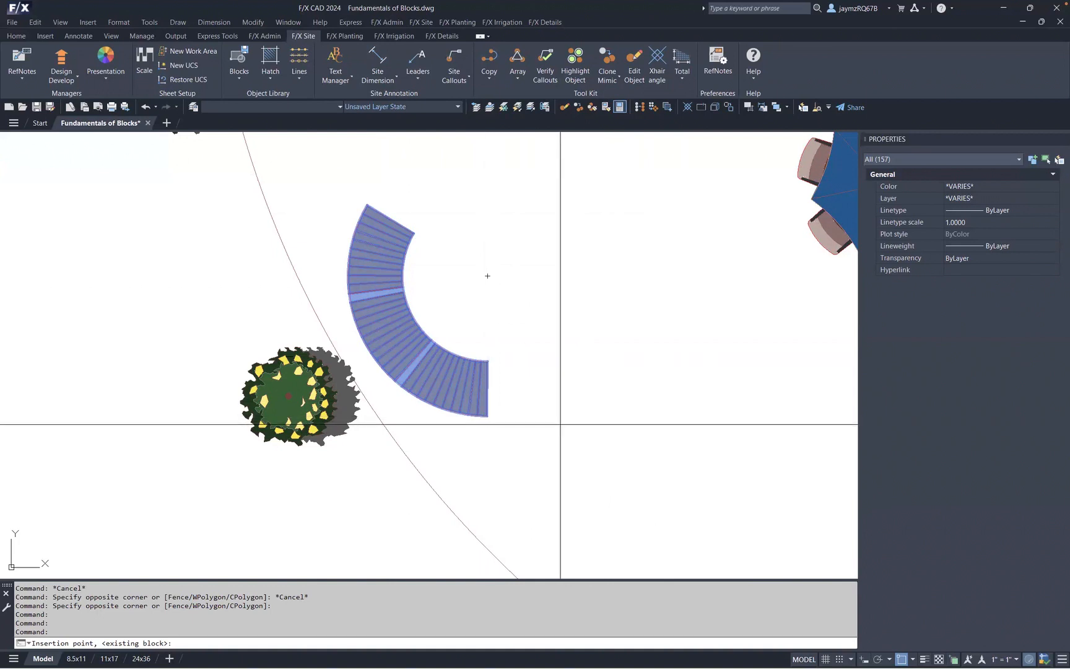
pyautogui.click(569, 433)
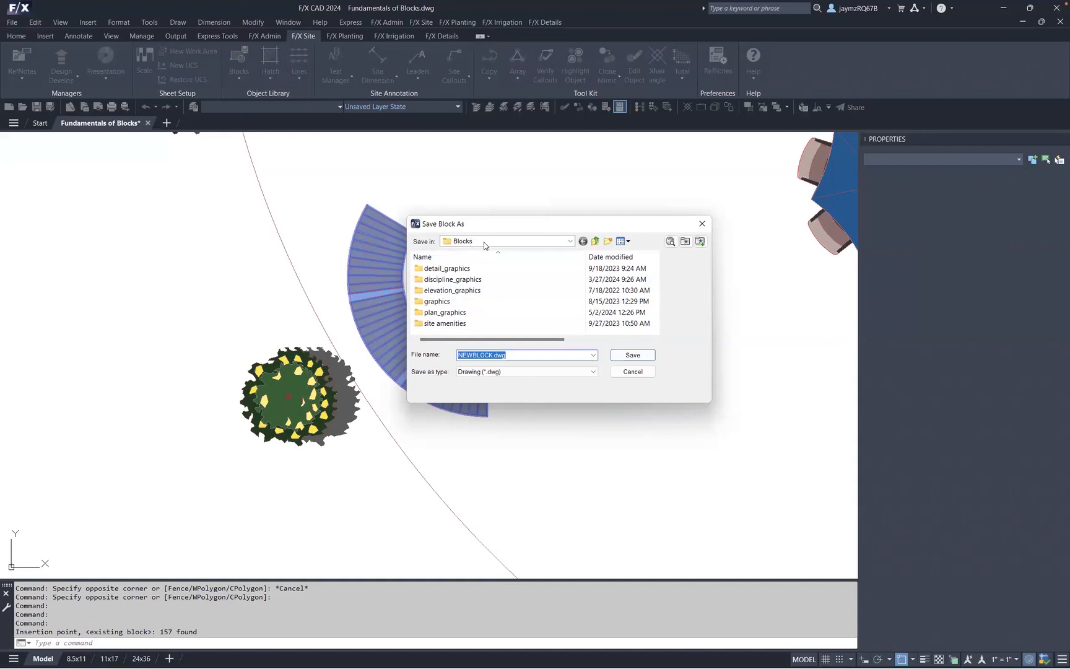
# - Save the block as ZTest in the plan_graphics, 05-site_furnishings, benches library folder
pyautogui.doubleClick(460, 312)
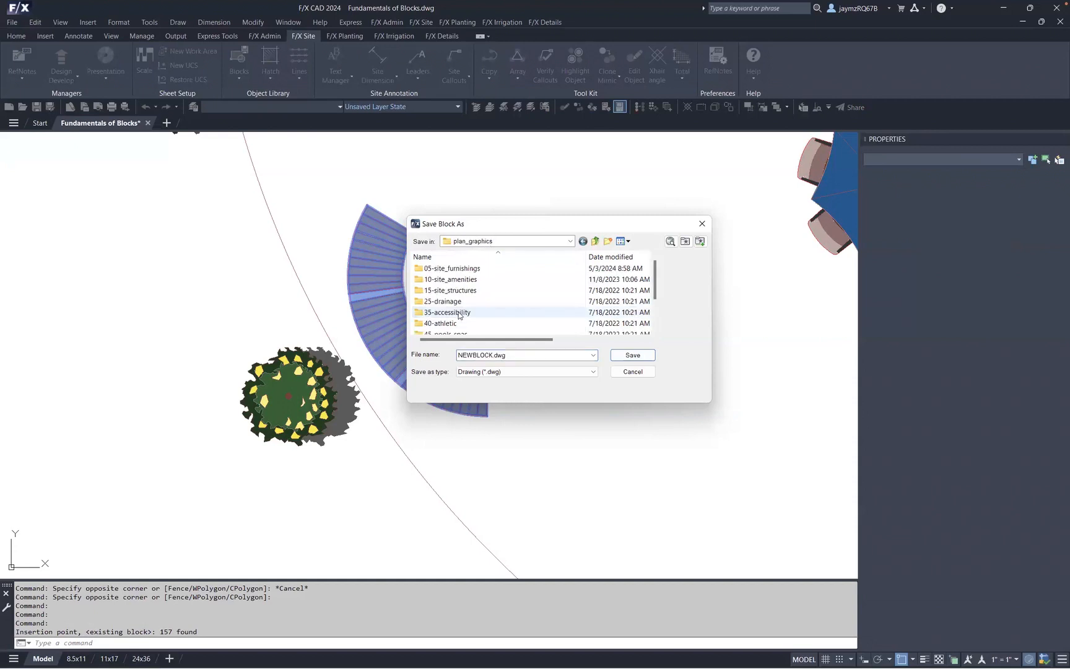
pyautogui.doubleClick(460, 269)
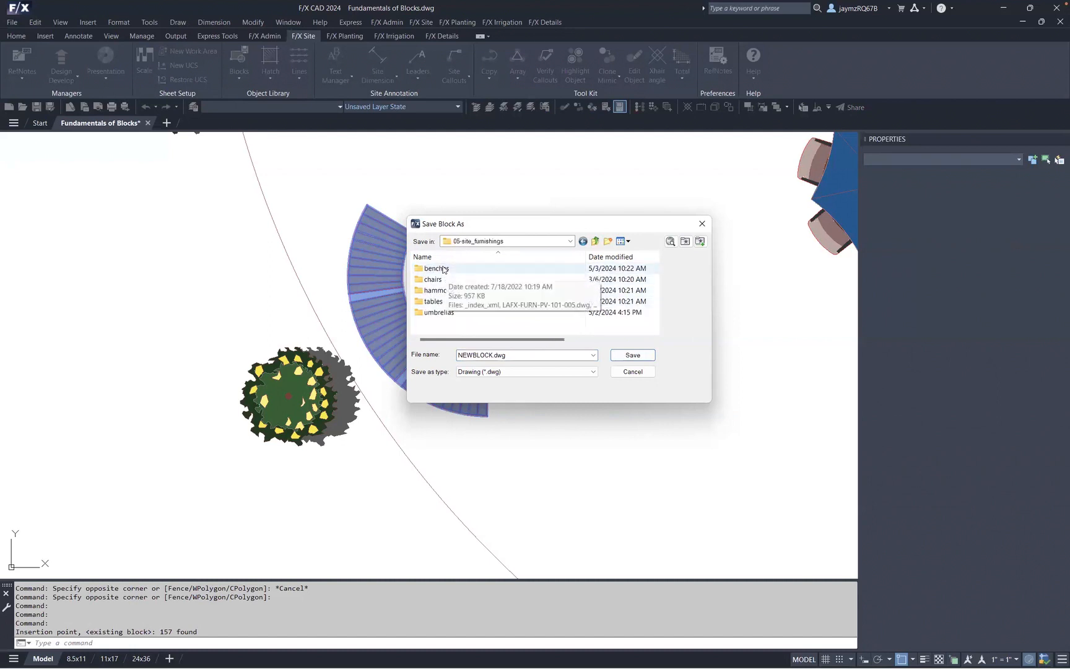
pyautogui.doubleClick(436, 269)
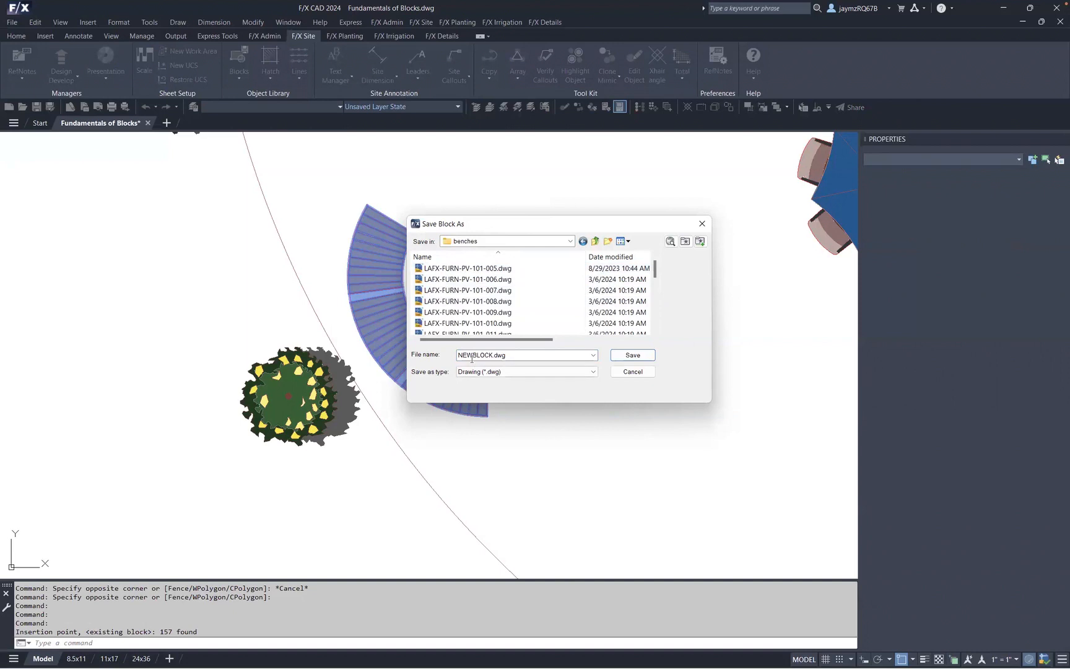
pyautogui.moveTo(493, 355); pyautogui.dragTo(429, 351)
pyautogui.write('ZTest')
pyautogui.click(621, 358)
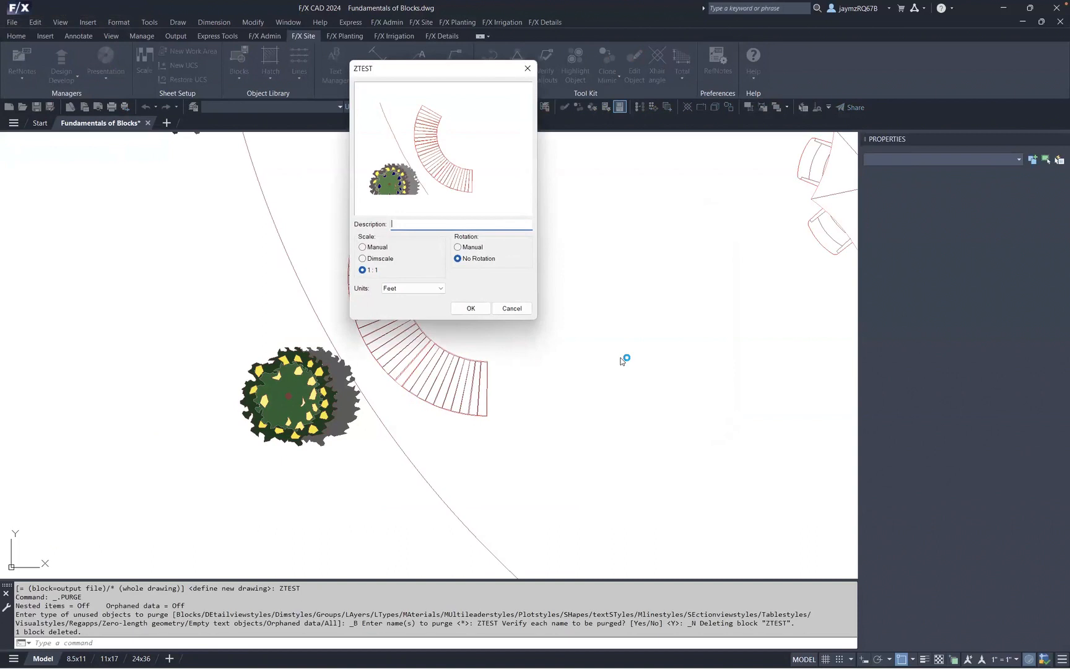
# - Set the new block's rotation option to Manual and accept the block settings
pyautogui.moveTo(441, 69); pyautogui.dragTo(658, 166)
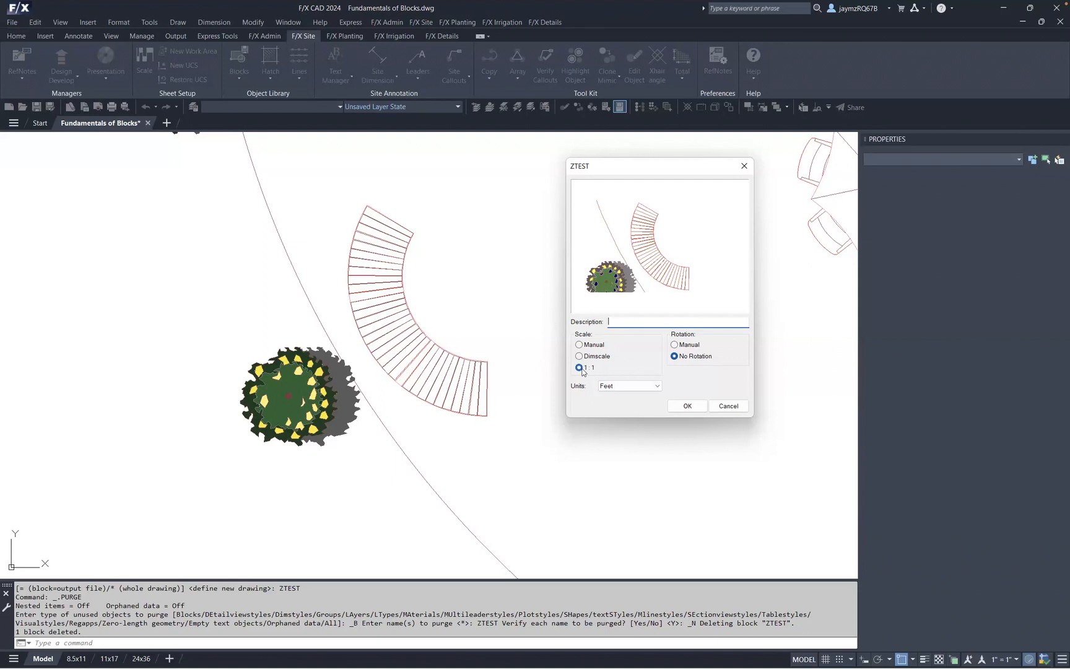
pyautogui.click(675, 345)
pyautogui.click(688, 405)
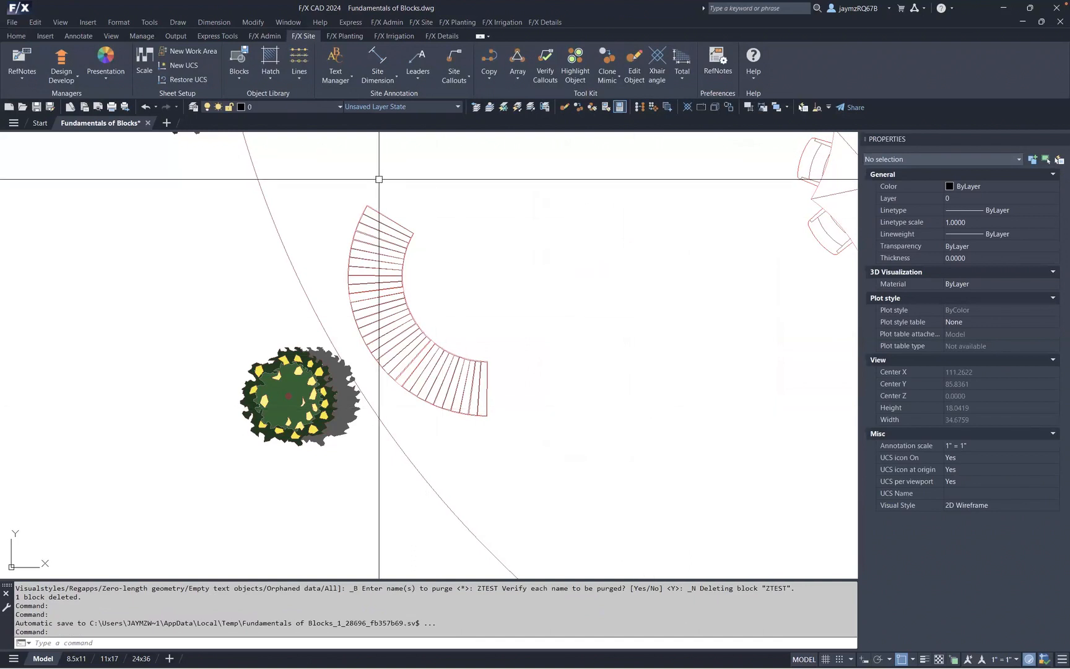
# - Open Plan Graphics, browse Site Furnishings benches and choose the new ZTEST block for insertion
pyautogui.click(245, 76)
pyautogui.click(248, 96)
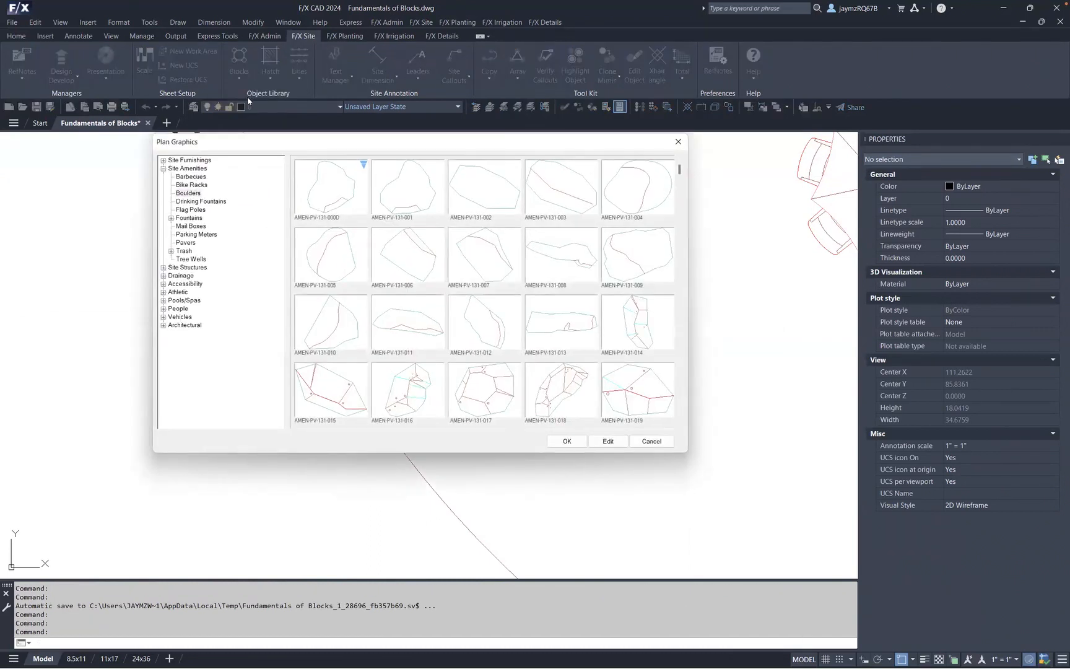
pyautogui.click(163, 161)
pyautogui.click(187, 168)
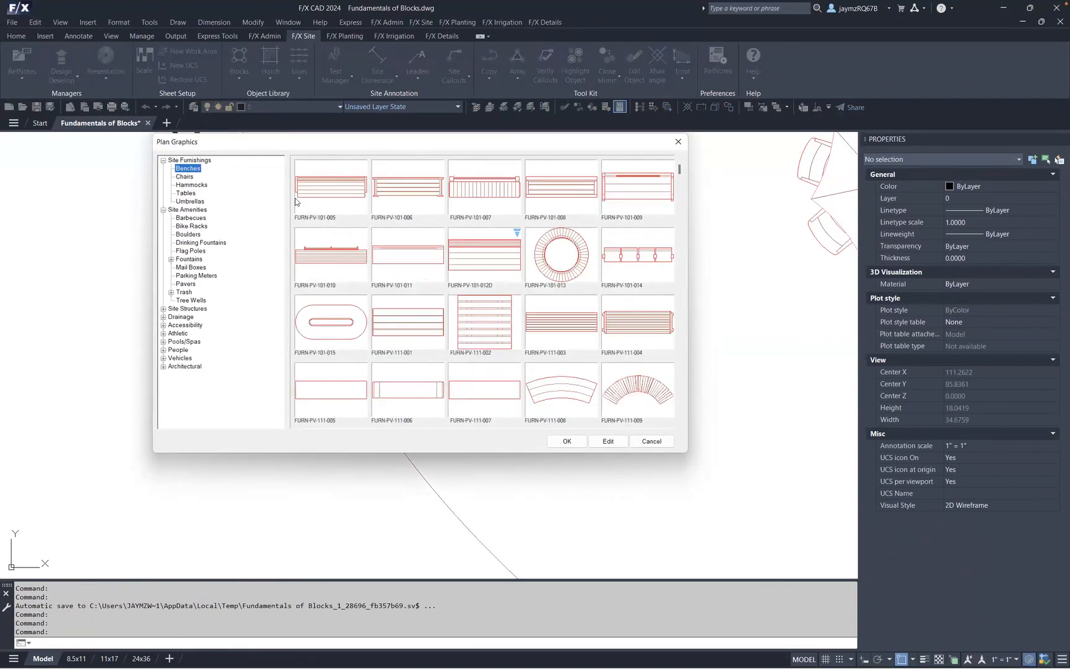
pyautogui.scroll(-3, 685, 417)
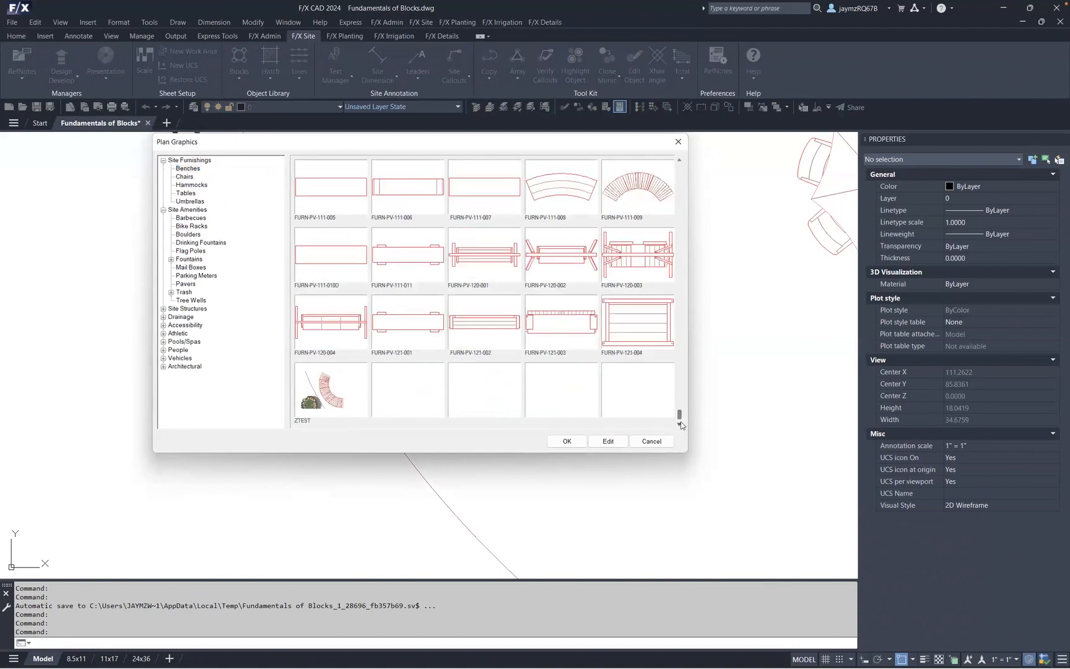
pyautogui.click(312, 389)
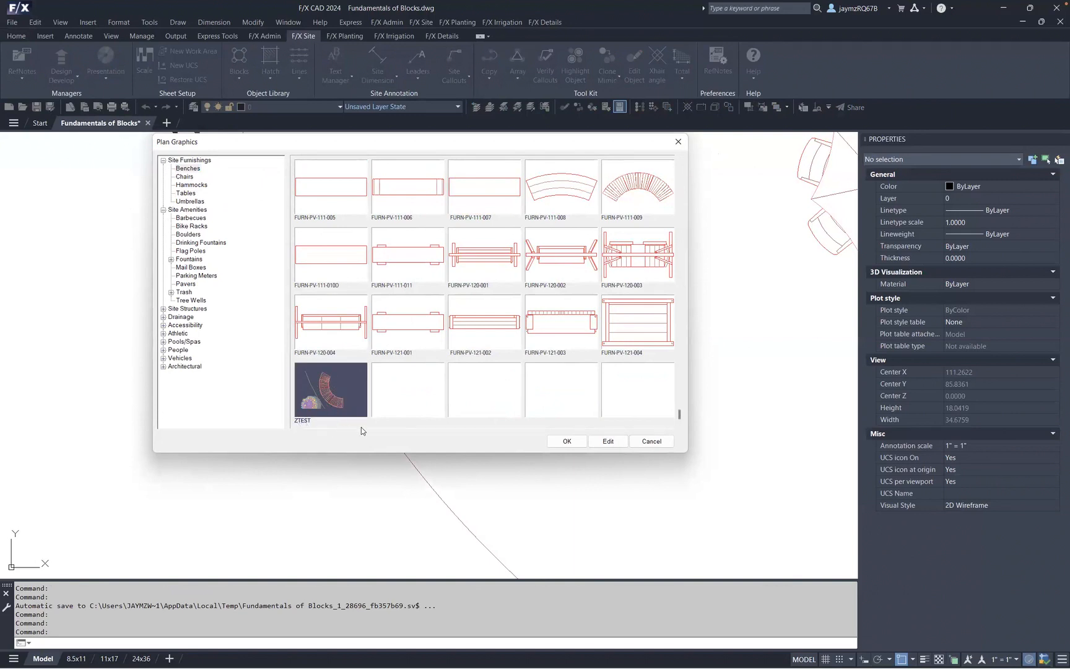
pyautogui.click(561, 440)
# - Place the ZTEST bench left of the path near the boulders and rotate it to face the path
pyautogui.scroll(-2, 734, 414)
pyautogui.moveTo(734, 413); pyautogui.dragTo(515, 314, button='middle')
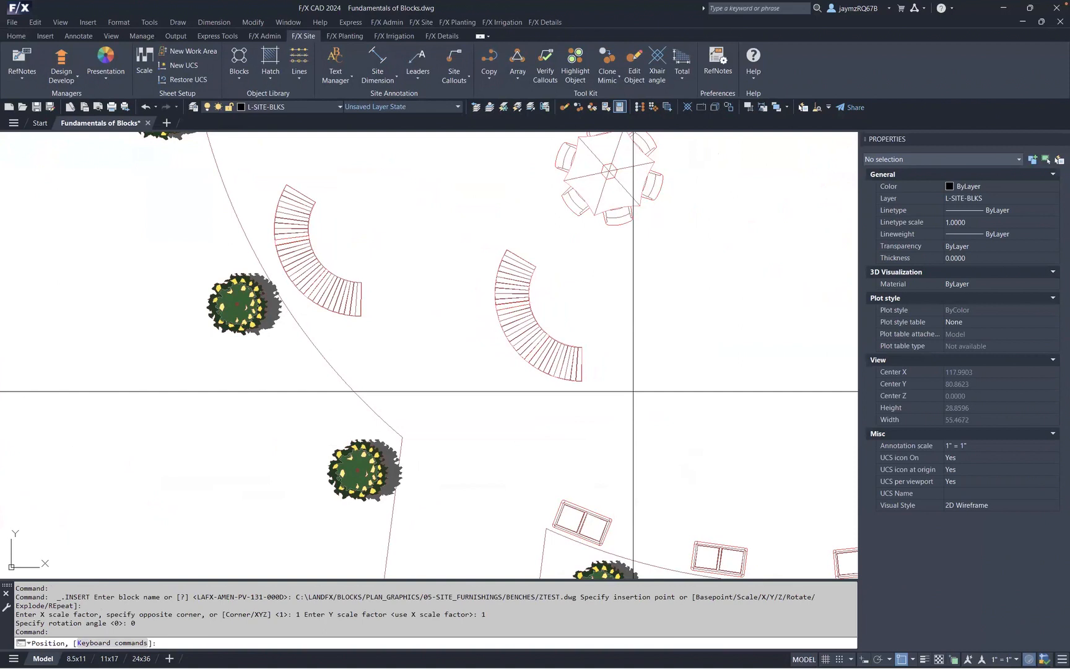
pyautogui.scroll(-3, 633, 391)
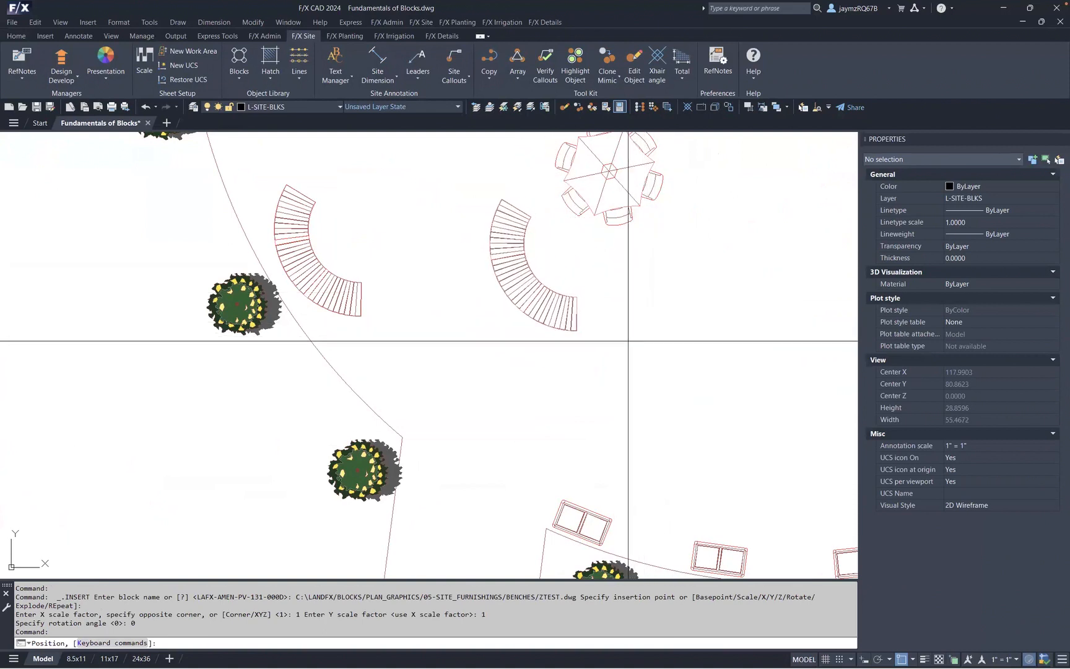
pyautogui.moveTo(568, 375); pyautogui.dragTo(659, 387, button='middle')
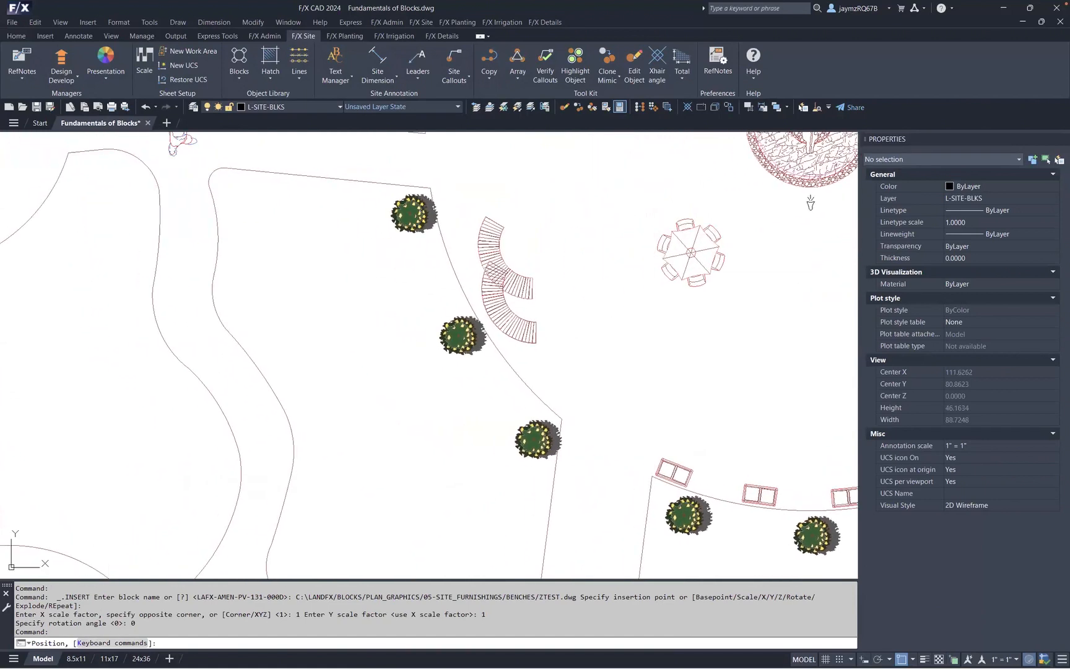
pyautogui.moveTo(430, 342); pyautogui.dragTo(545, 318, button='middle')
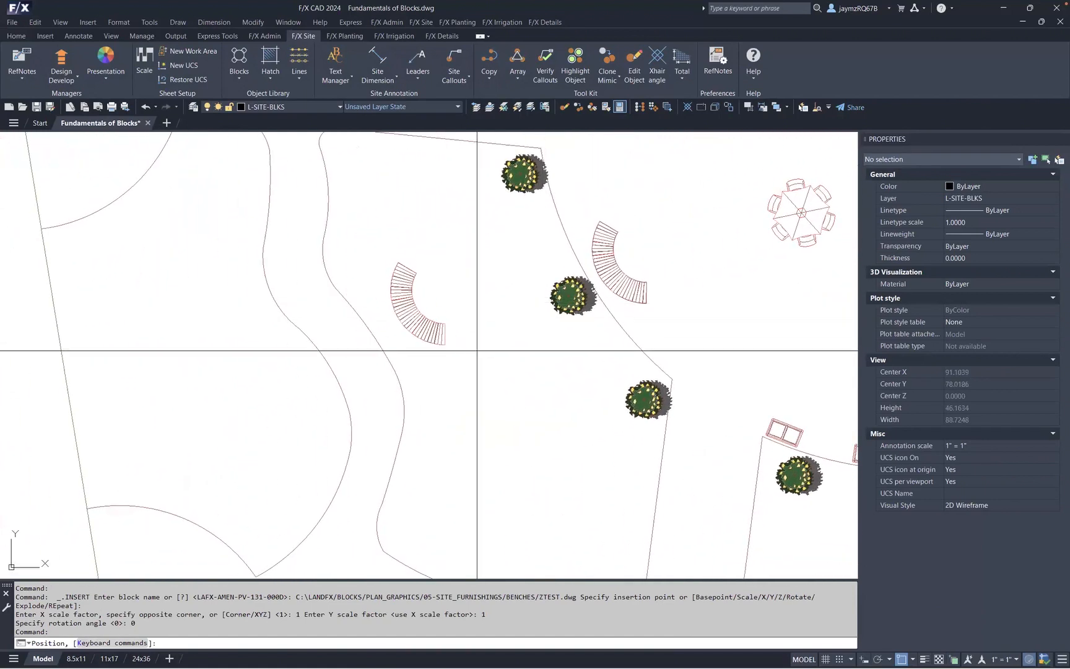
pyautogui.click(478, 354)
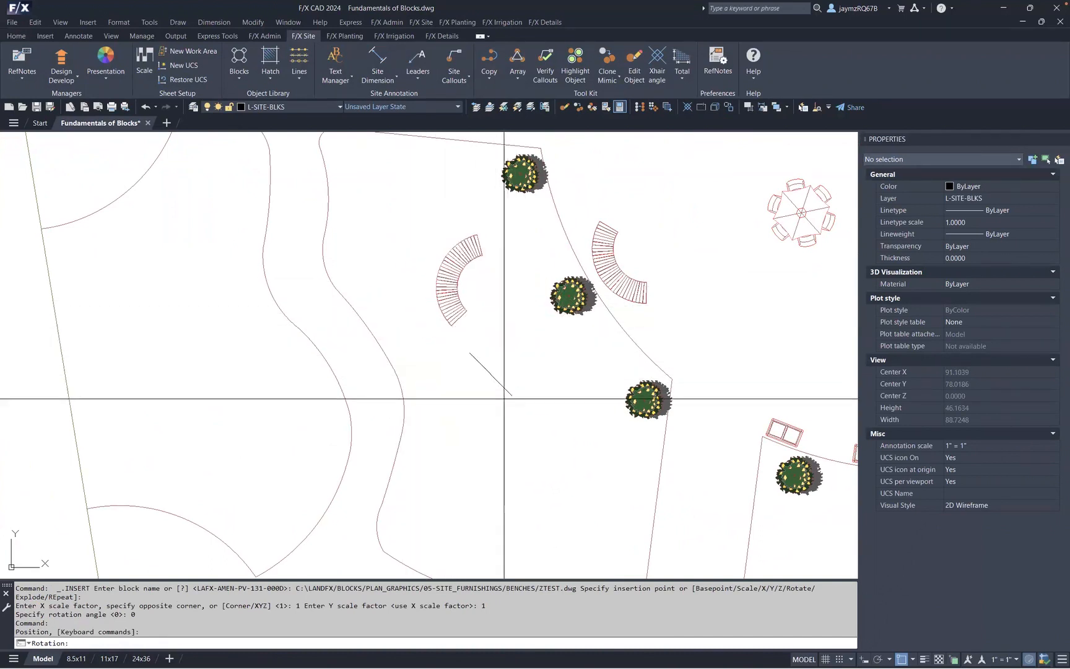
pyautogui.click(437, 358)
pyautogui.moveTo(602, 431); pyautogui.dragTo(516, 377, button='middle')
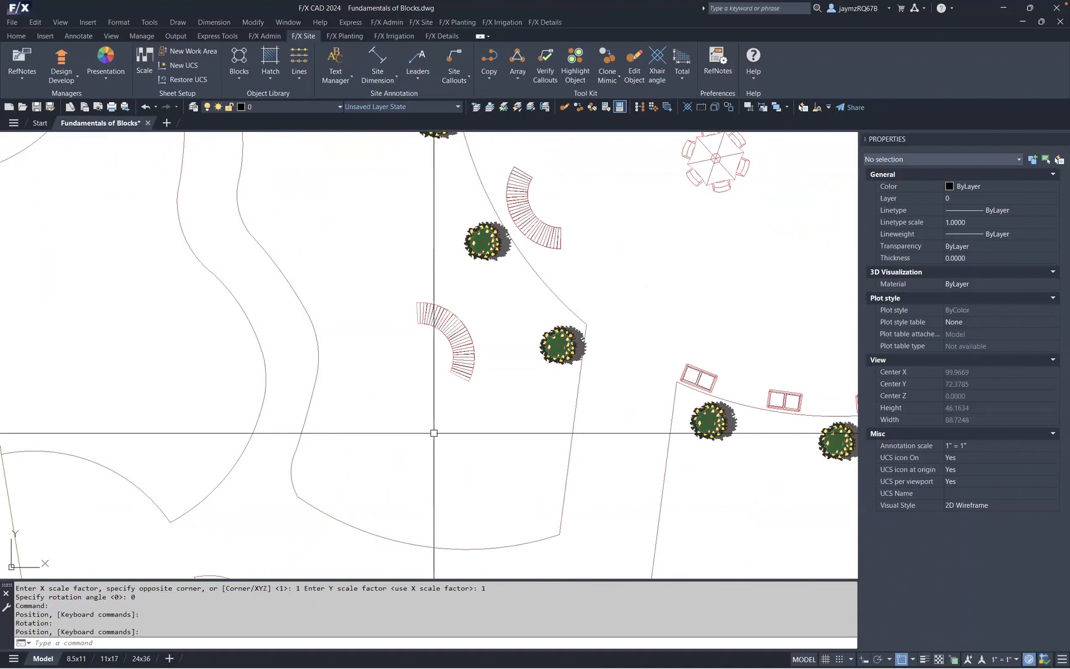
pyautogui.rightClick(395, 285)
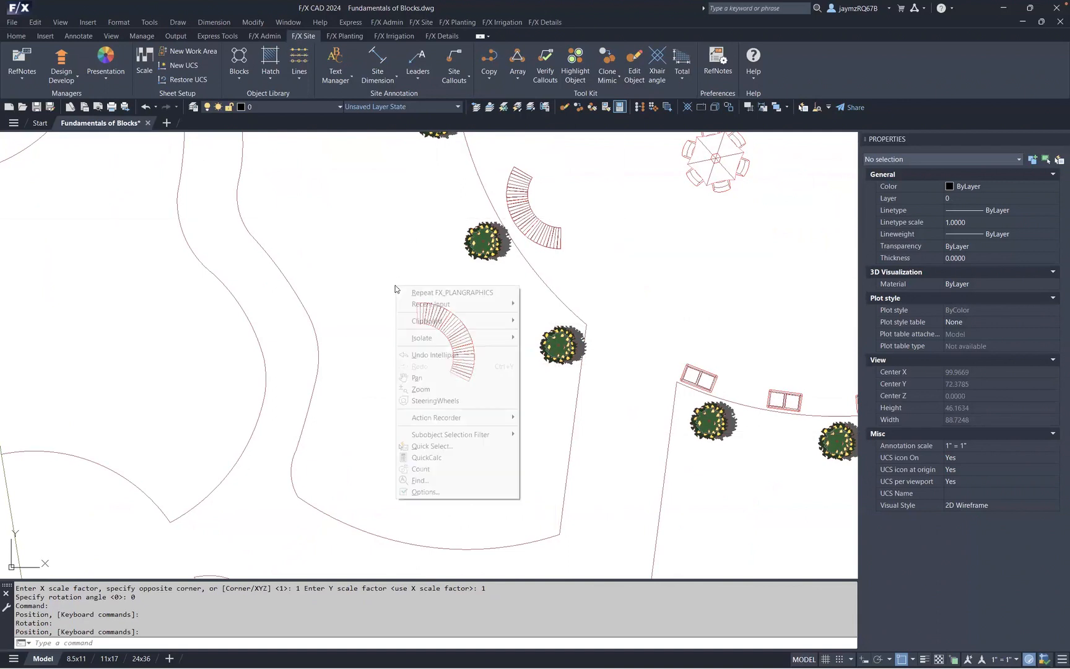
pyautogui.click(391, 254)
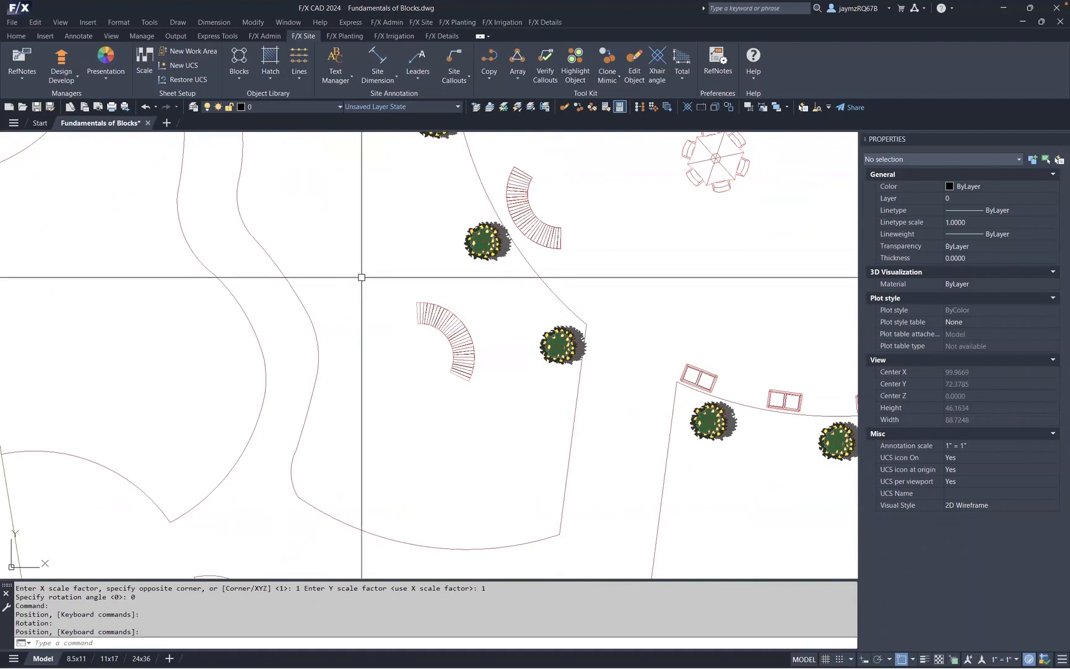
# - Open the ZTEST bench block's drawing file from the Plan Graphics benches library for editing
pyautogui.click(240, 78)
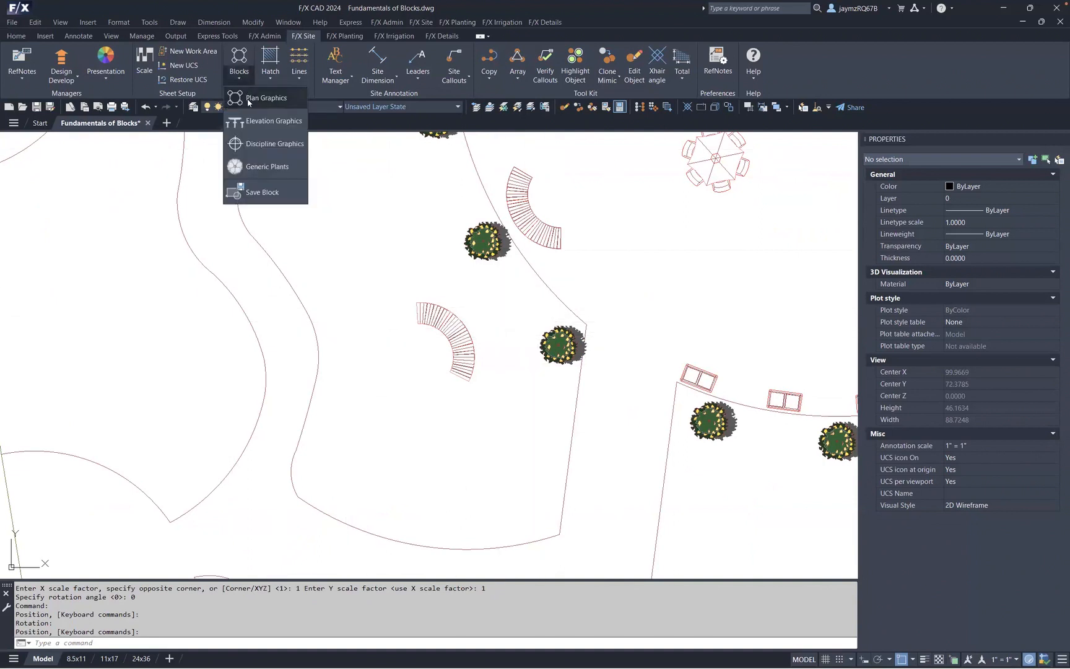
pyautogui.click(251, 99)
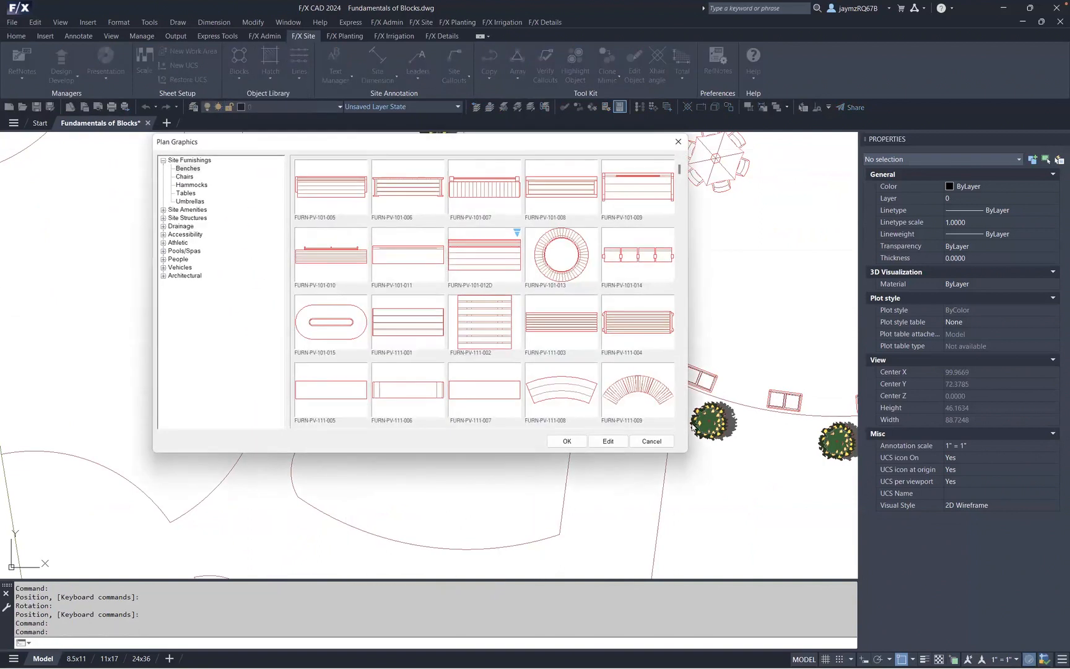
pyautogui.scroll(-3, 681, 425)
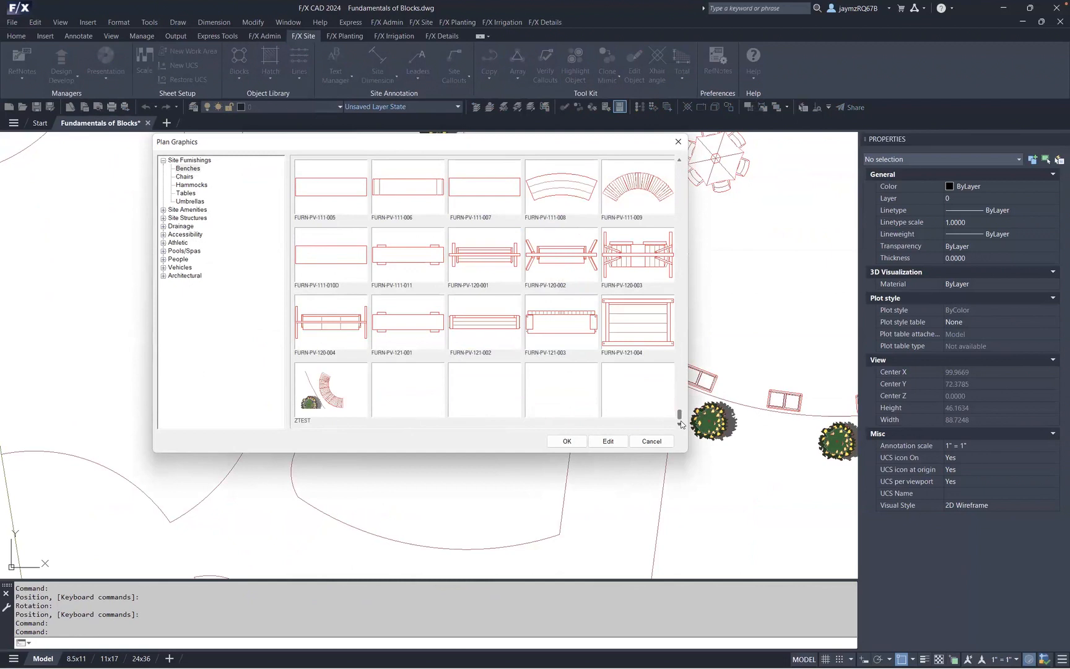
pyautogui.click(355, 388)
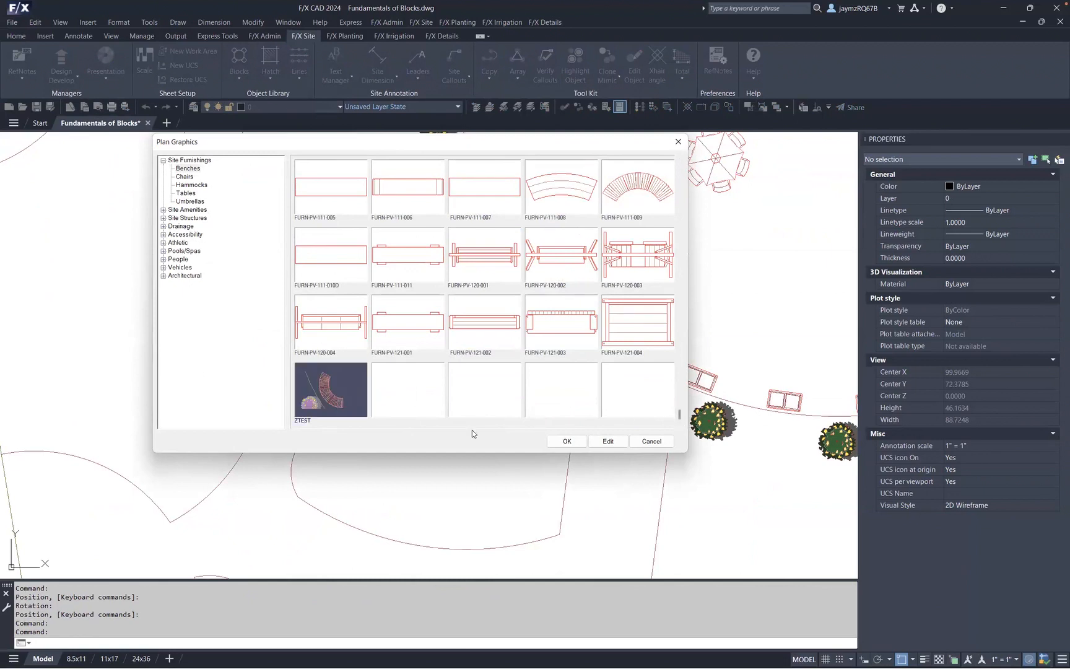
pyautogui.click(598, 445)
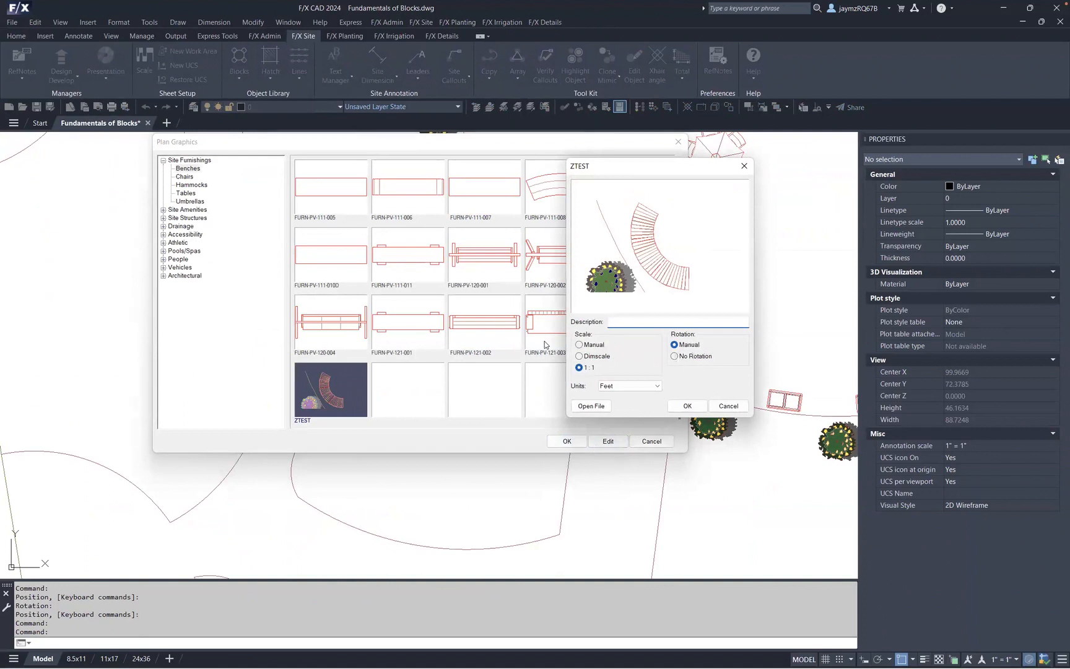
pyautogui.click(590, 406)
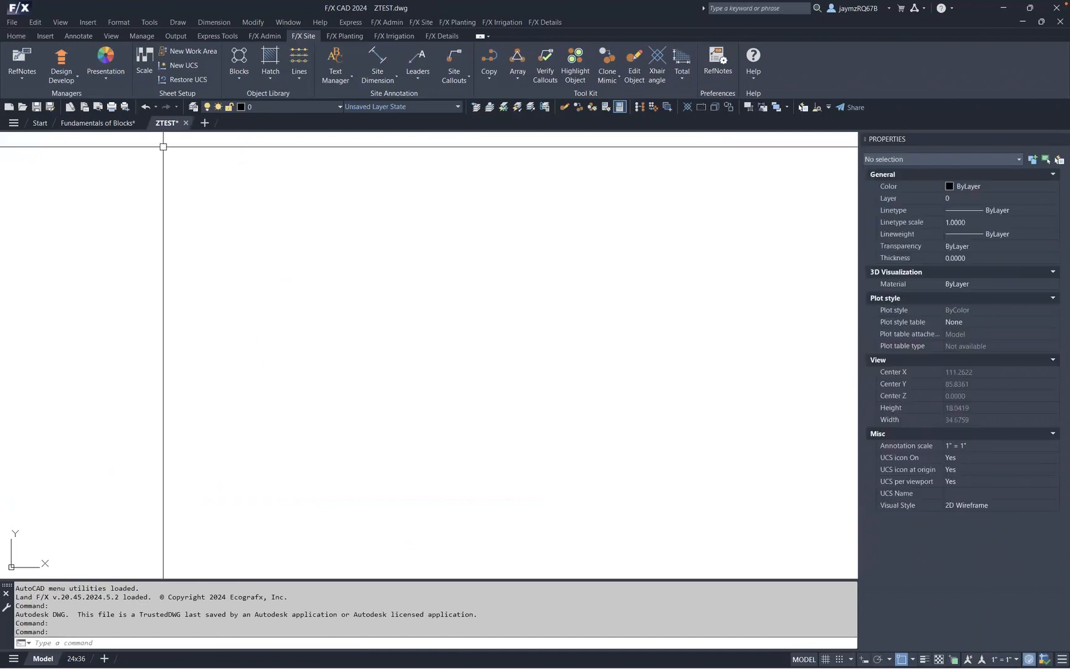
pyautogui.write('z')
pyautogui.press('Return')
pyautogui.write('e')
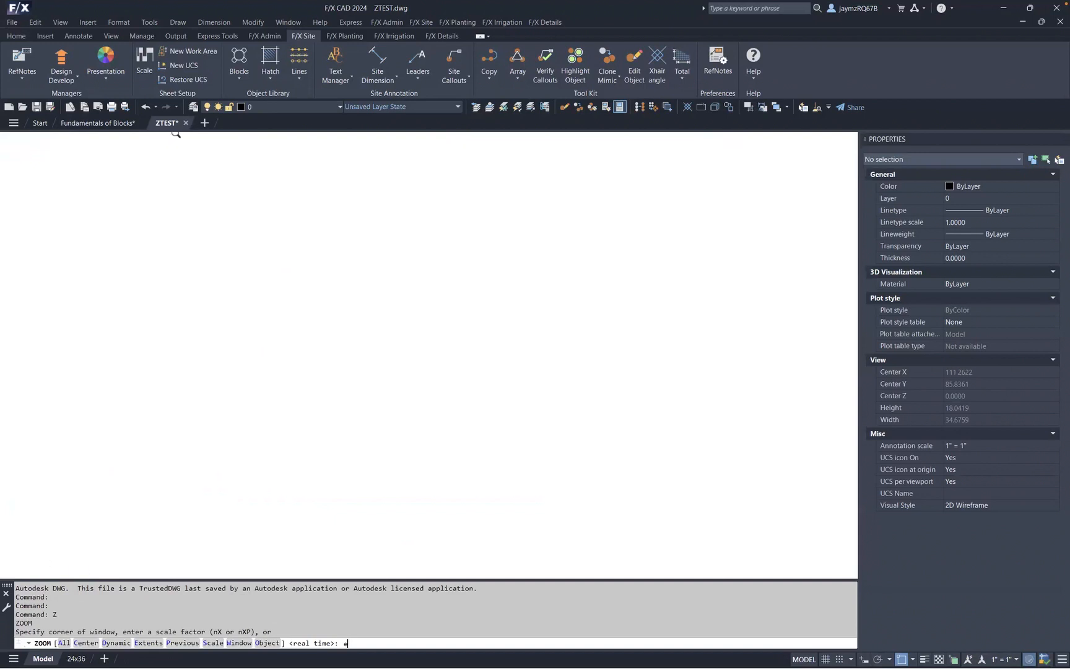
pyautogui.press('Return')
pyautogui.scroll(-2, 630, 351)
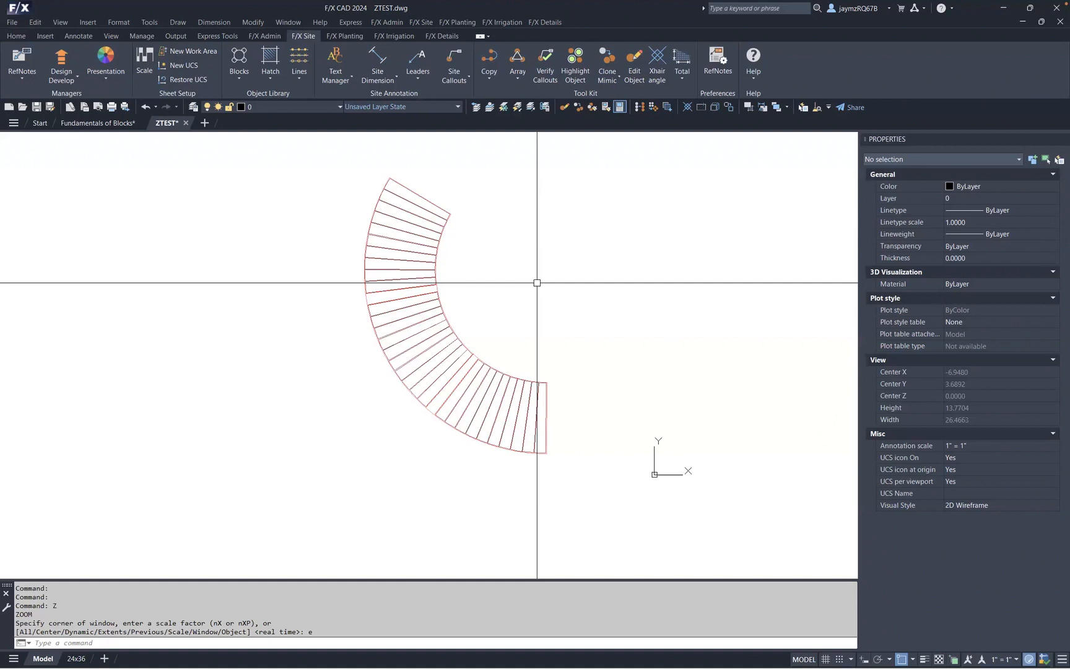
pyautogui.click(239, 66)
pyautogui.click(246, 98)
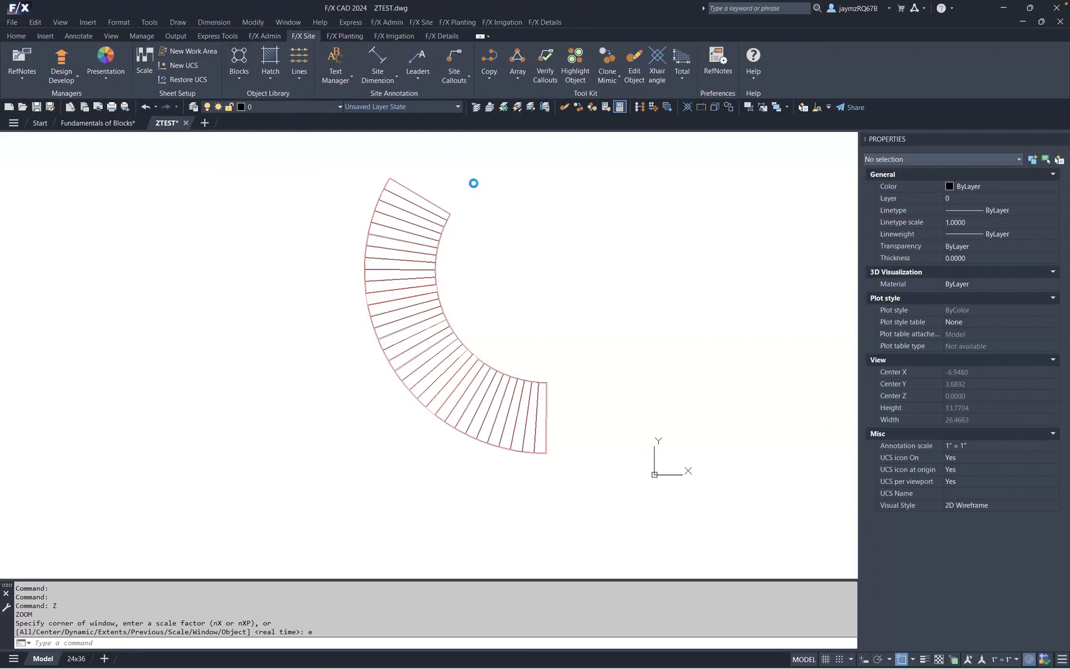
pyautogui.doubleClick(171, 163)
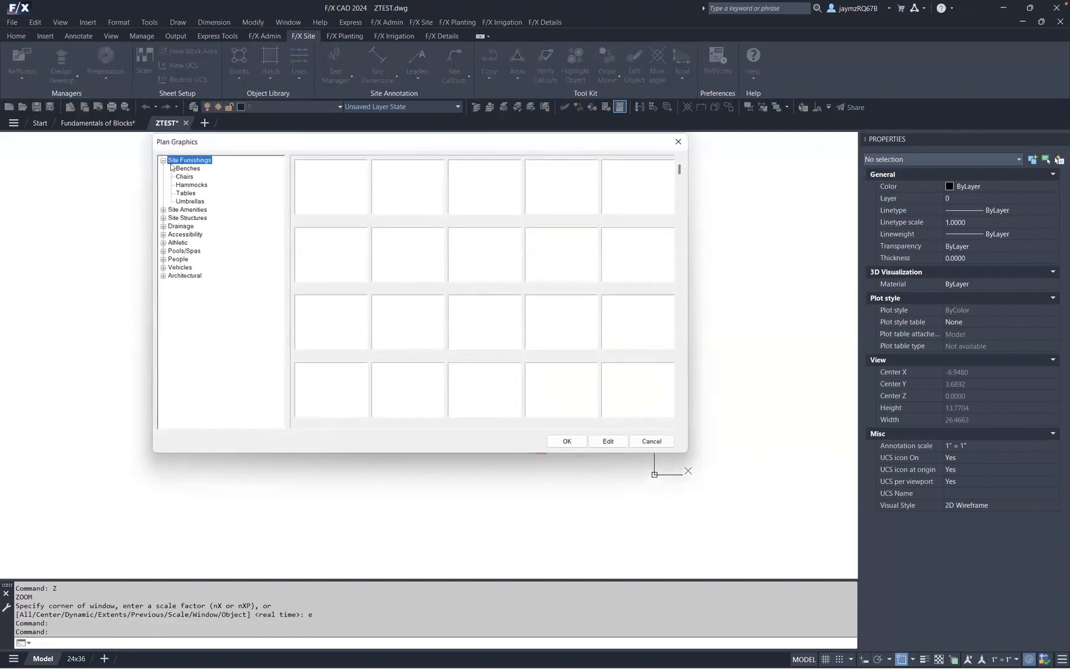
pyautogui.press('Down')
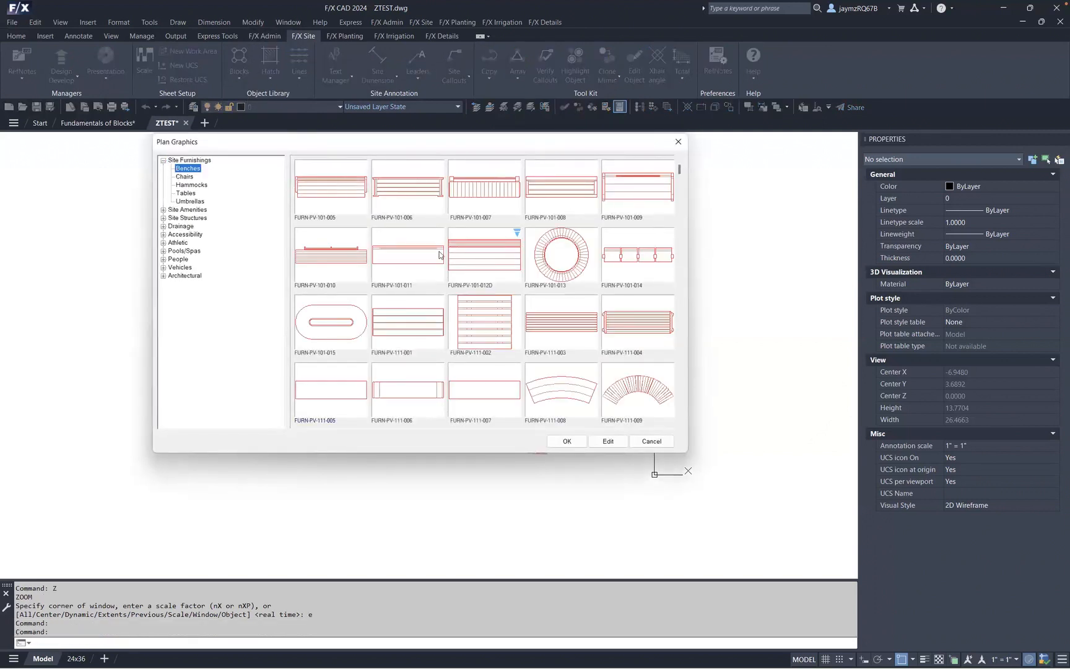
pyautogui.scroll(-3, 680, 425)
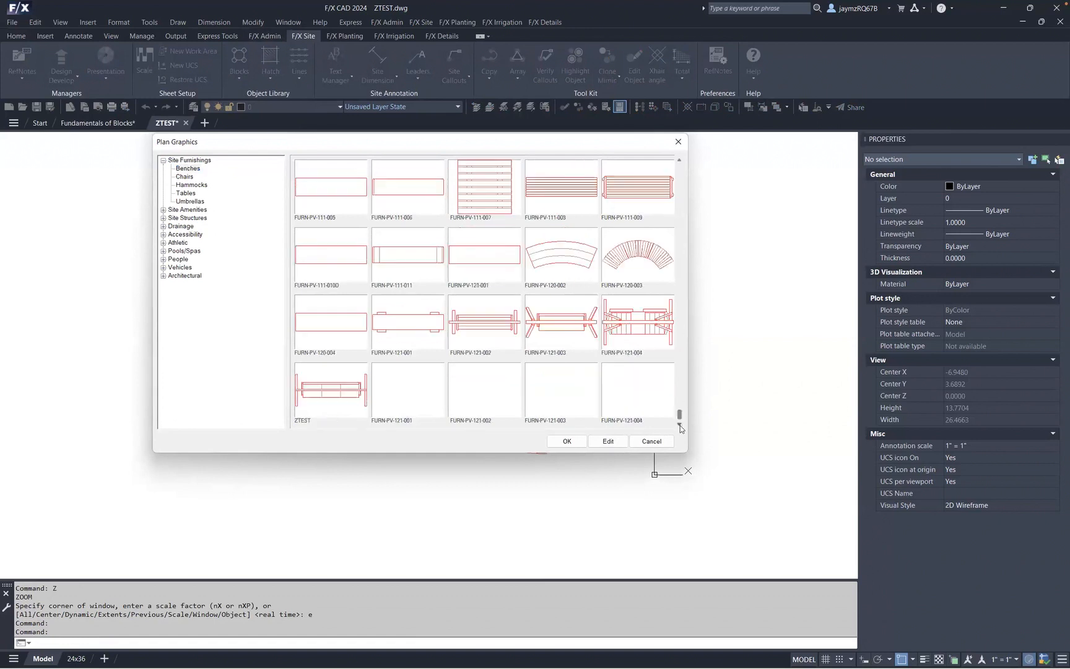
pyautogui.click(651, 441)
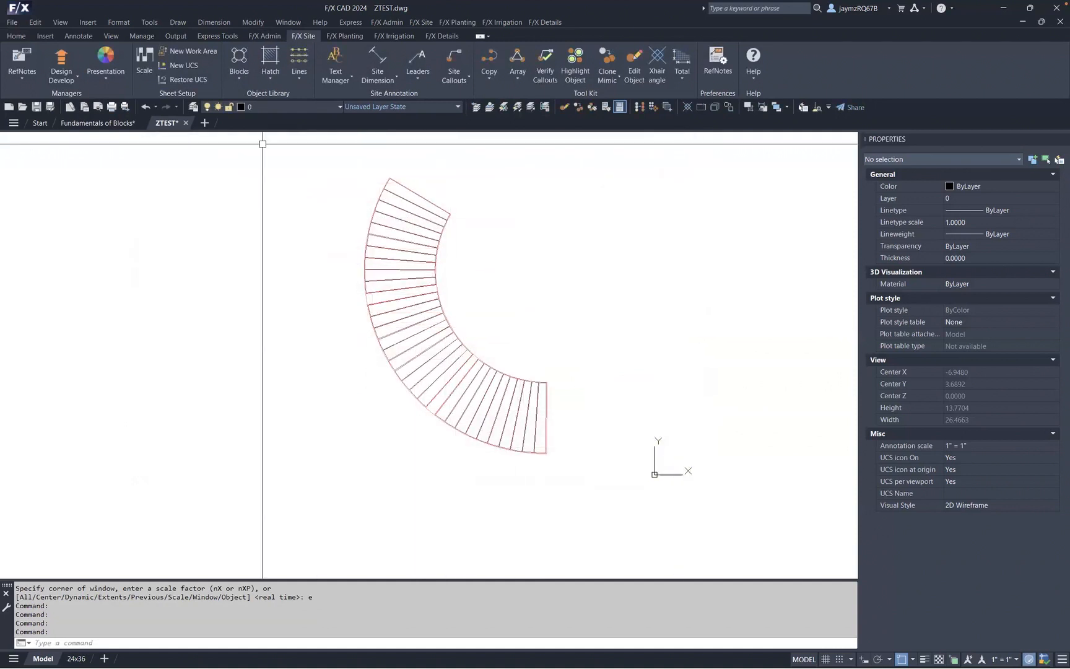
# - Turn on the LK-FURN-COLR layer and move the entire bench so its end corner sits at the drawing origin
pyautogui.click(278, 107)
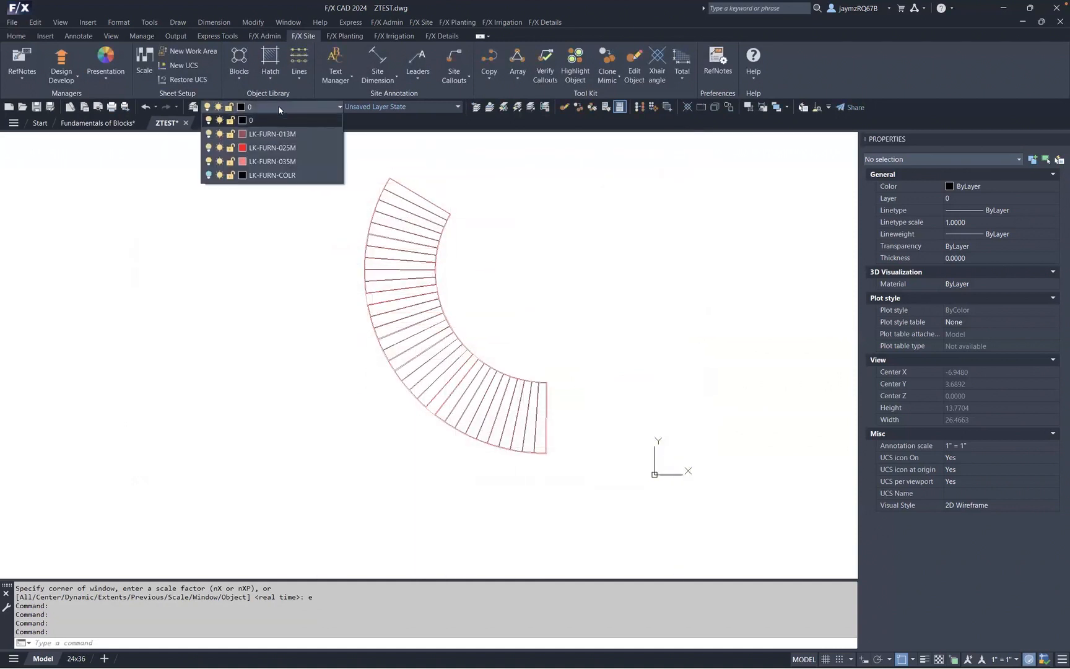
pyautogui.click(209, 176)
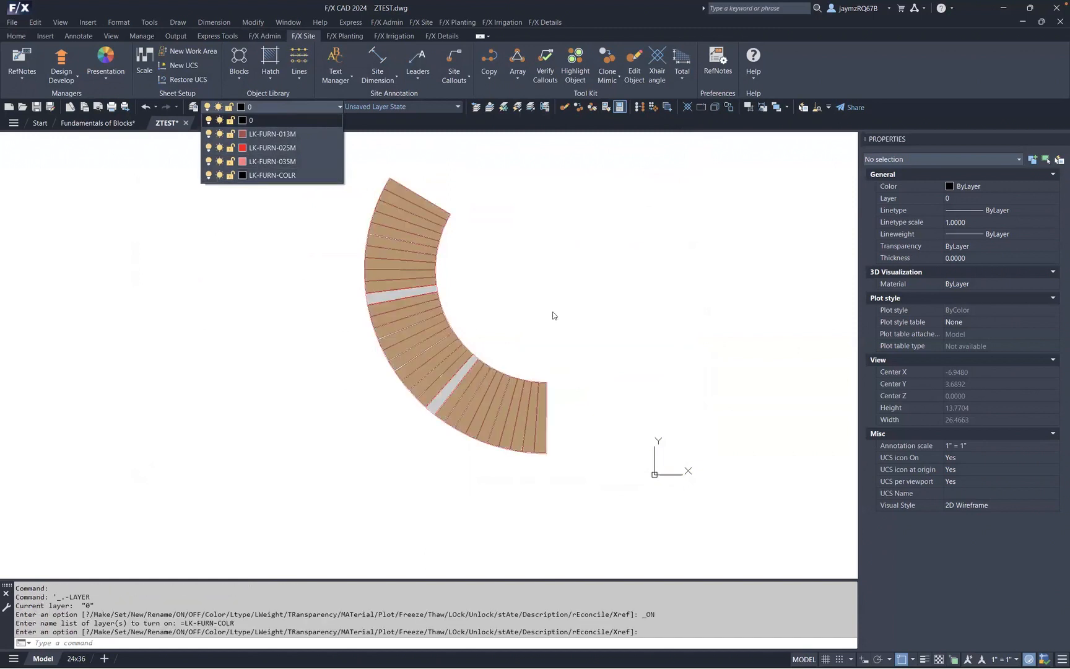
pyautogui.click(586, 305)
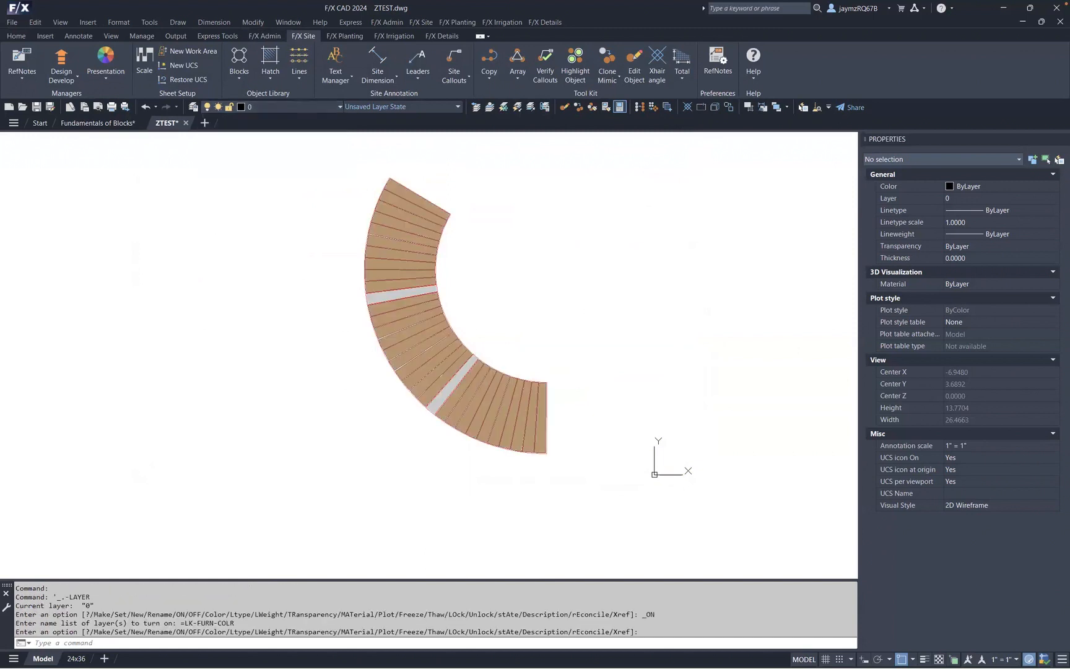
pyautogui.click(588, 468)
pyautogui.click(280, 163)
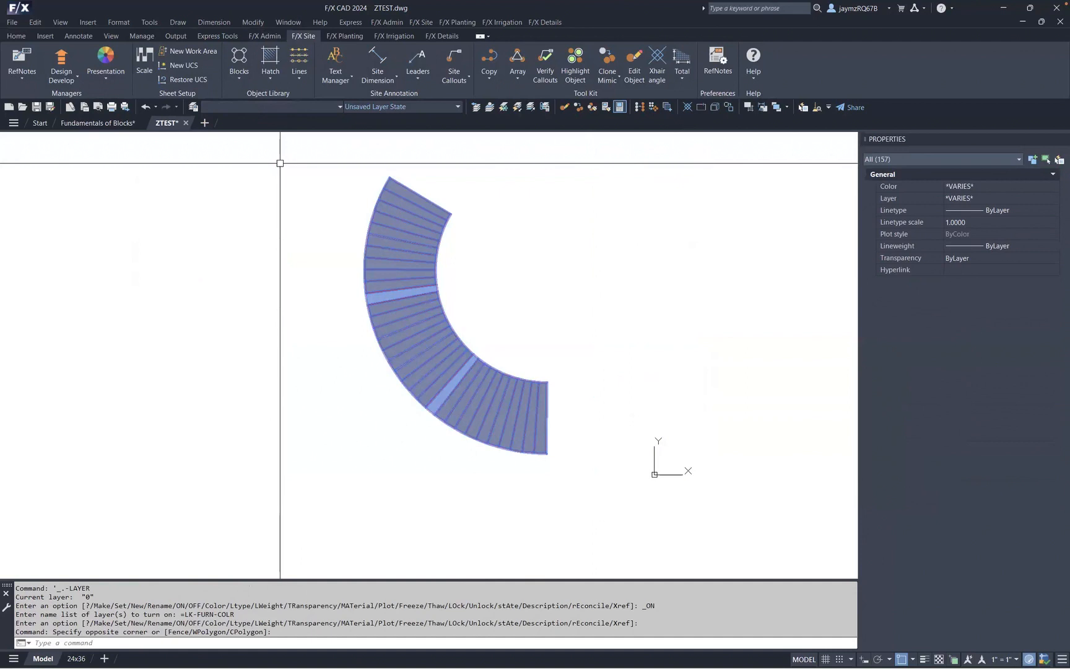
pyautogui.press('Return')
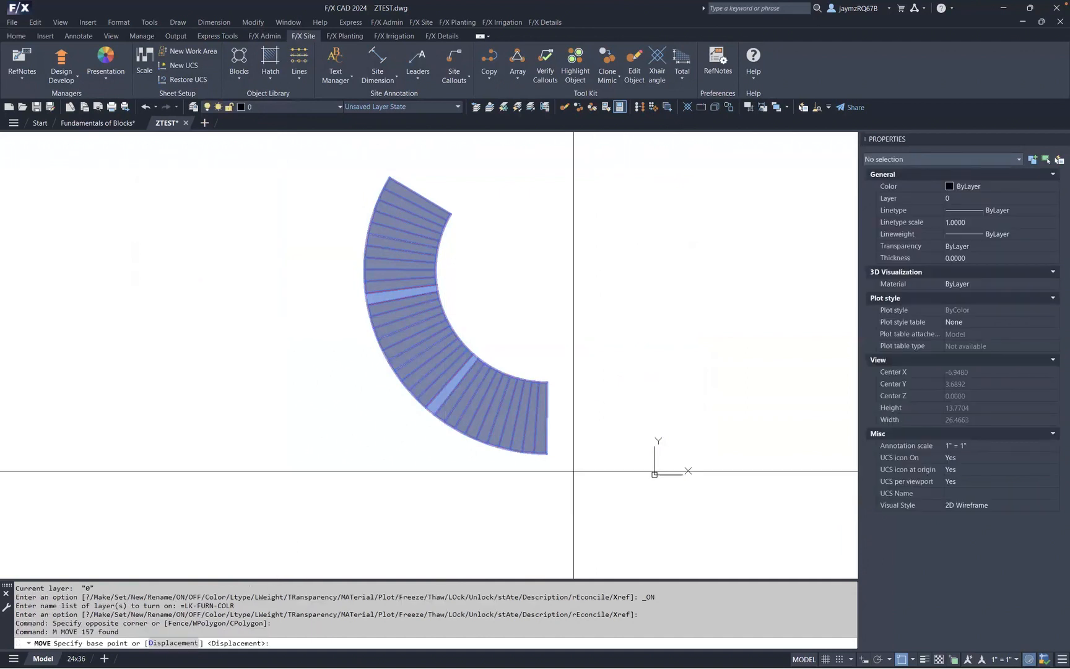
pyautogui.click(546, 453)
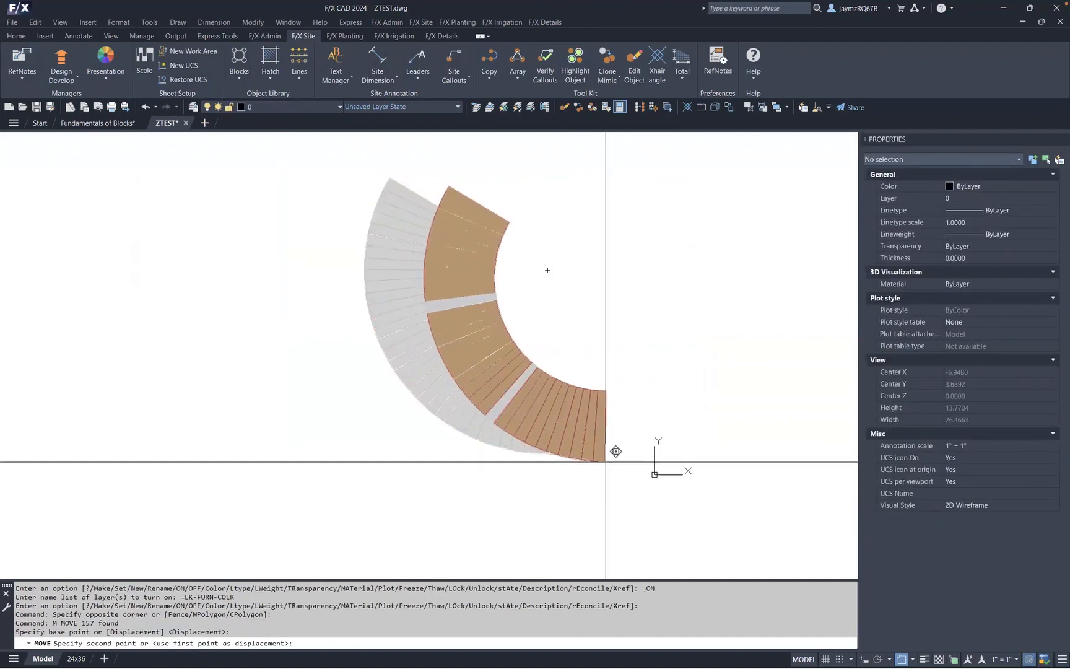
pyautogui.press('Return')
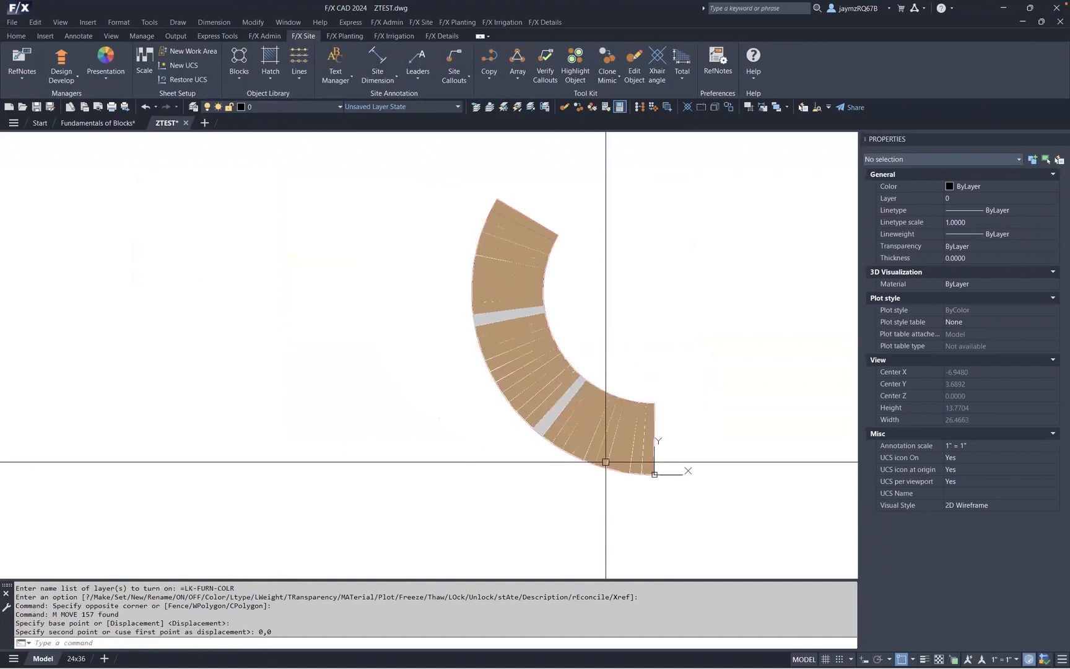
pyautogui.moveTo(740, 457)
pyautogui.mouseDown(button='middle')
pyautogui.moveTo(574, 390)
pyautogui.moveTo(572, 412)
pyautogui.mouseUp(button='middle')
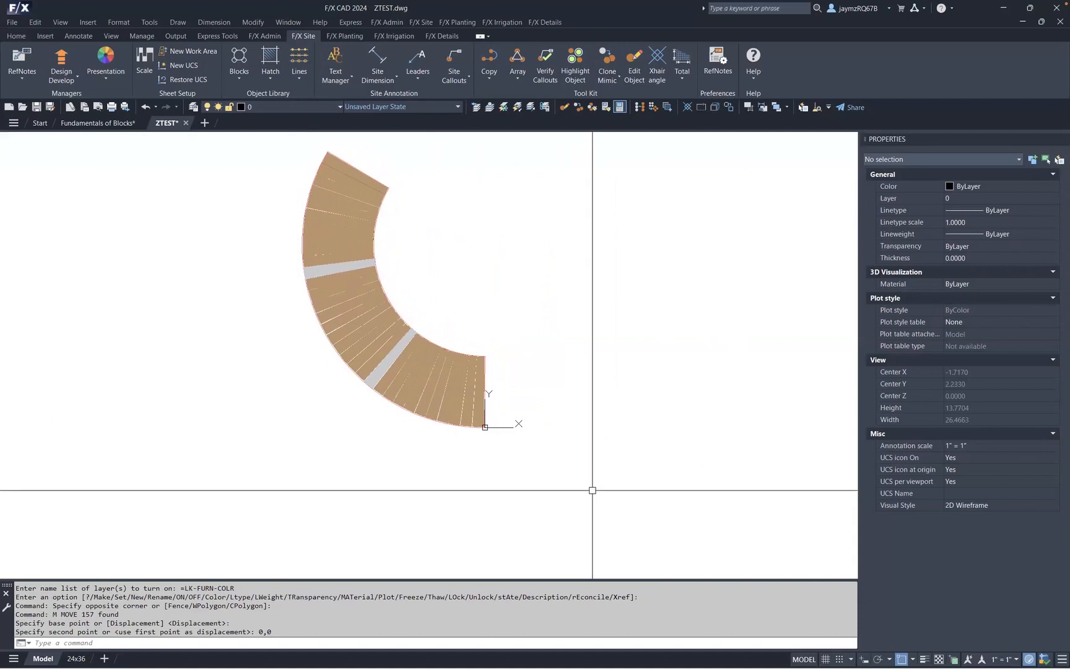
# - Select the whole bench and try to rotate it about its end corner at the origin
pyautogui.click(235, 340)
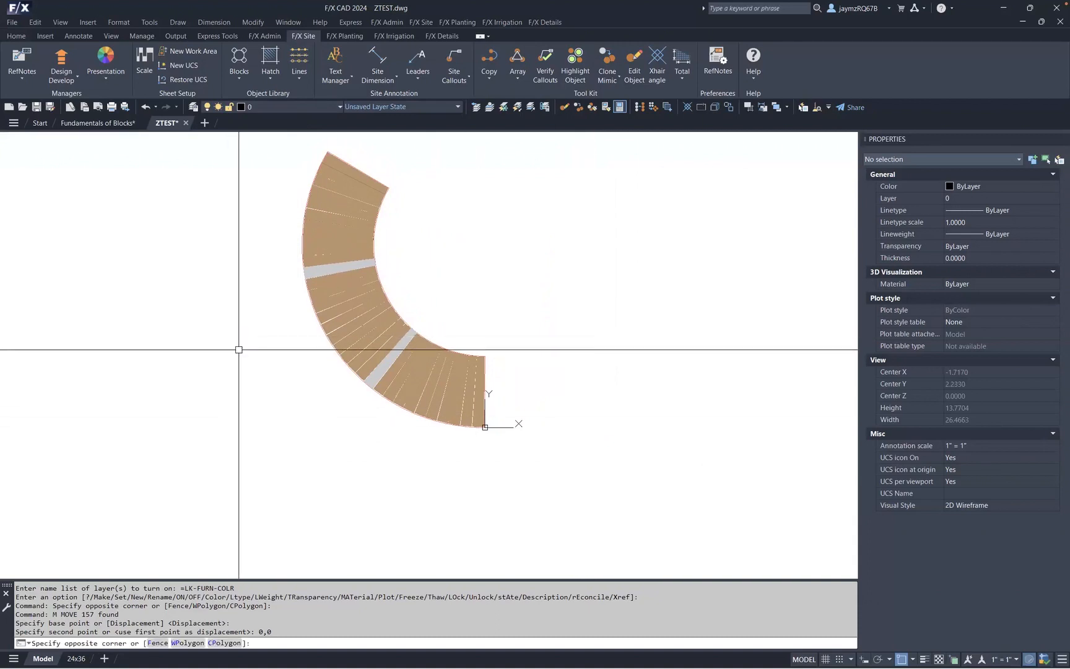
pyautogui.click(519, 460)
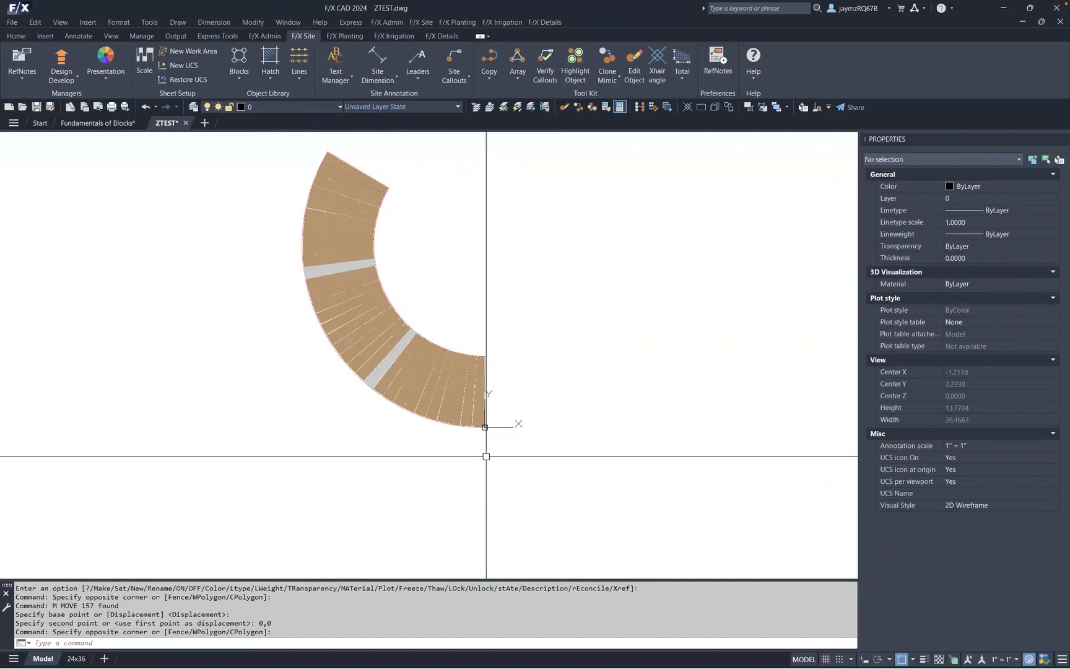
pyautogui.click(566, 465)
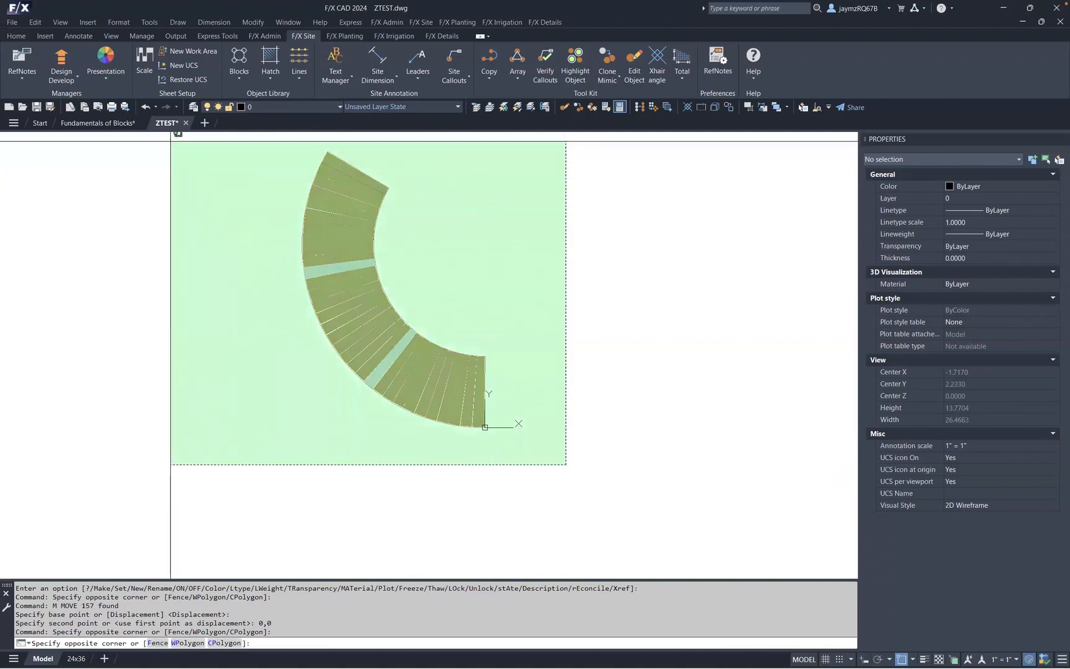
pyautogui.click(169, 137)
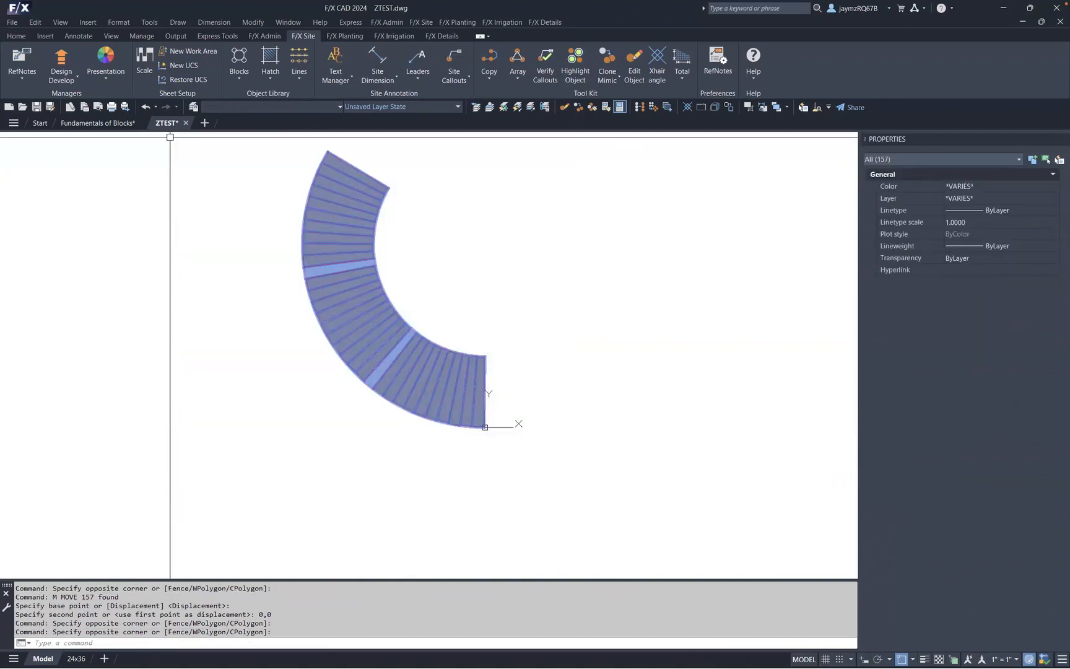
pyautogui.press('Return')
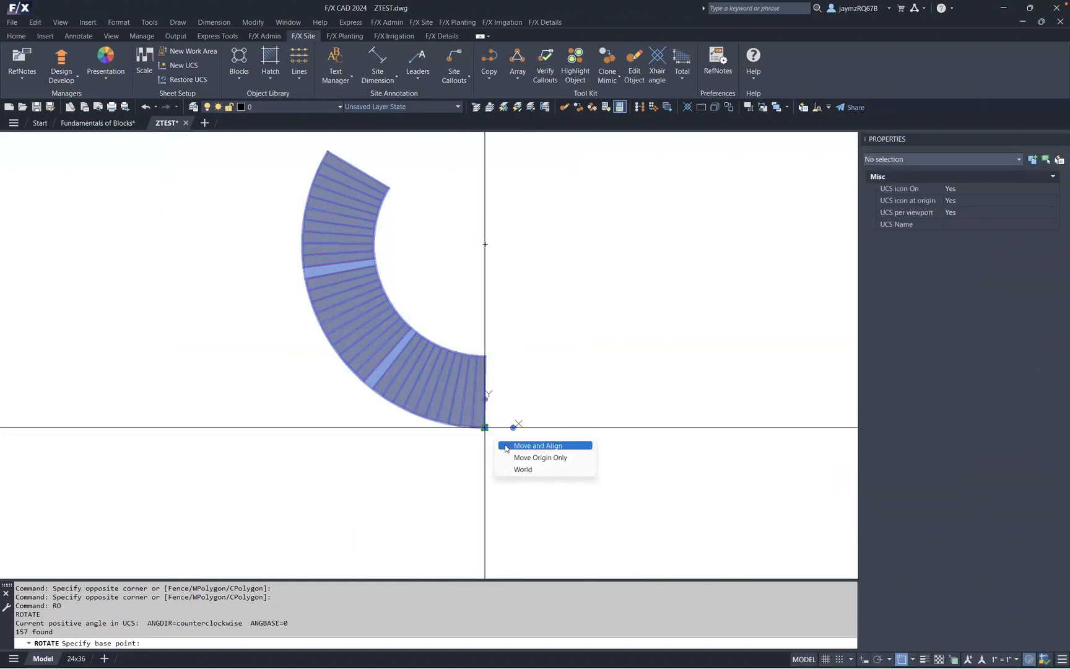
pyautogui.click(484, 427)
pyautogui.press('Escape')
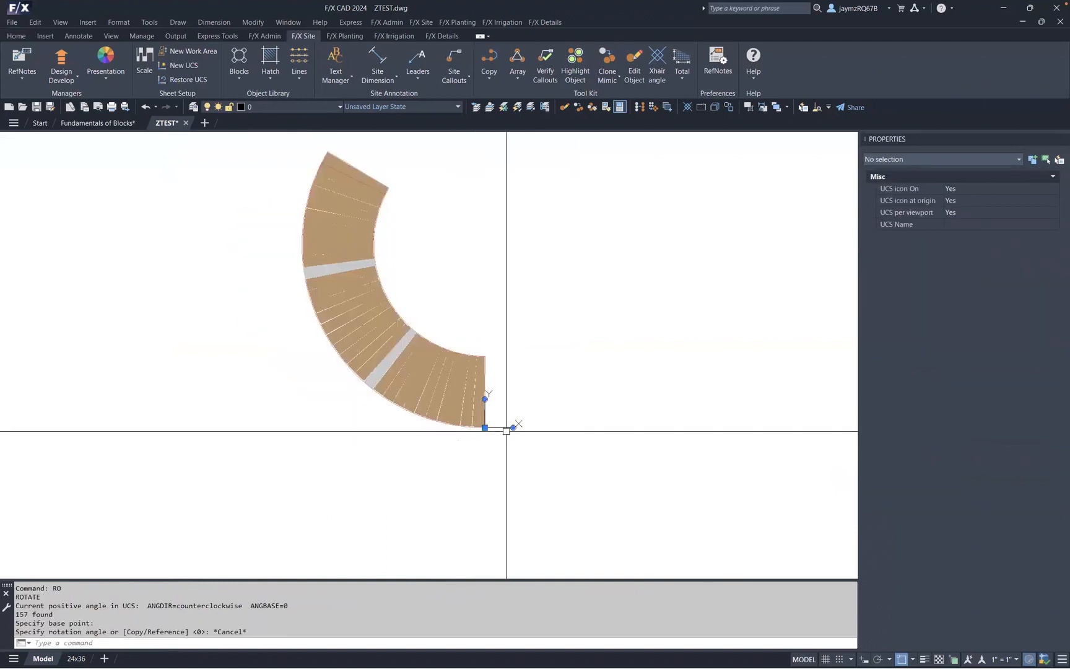
pyautogui.write('r')
pyautogui.press('Escape')
pyautogui.press('Escape')
pyautogui.press('Escape')
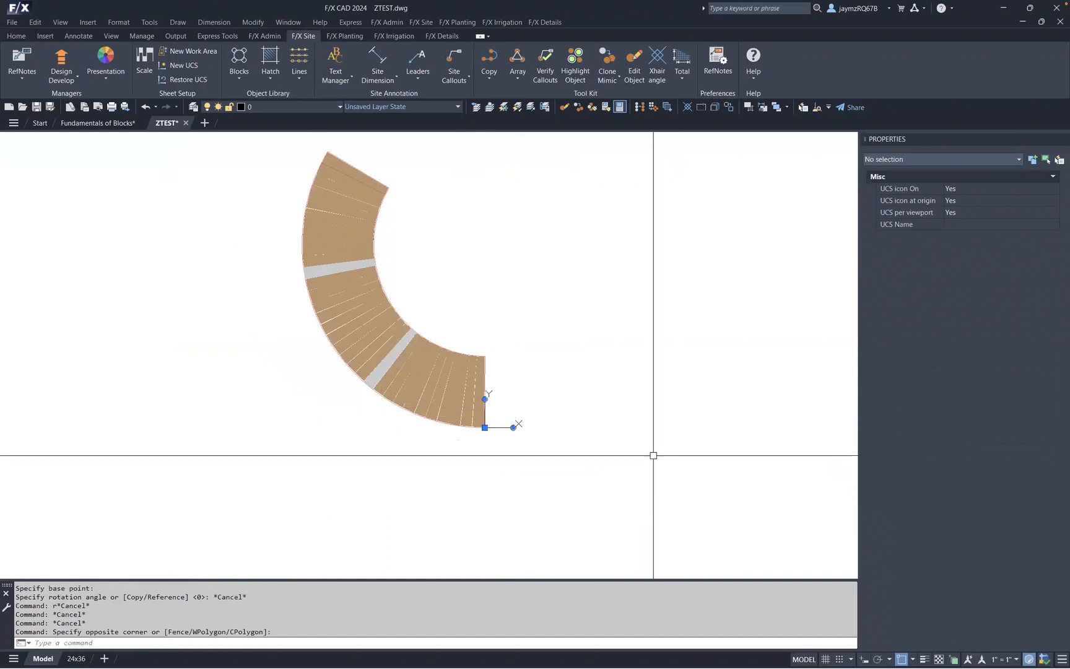
pyautogui.scroll(-1, 650, 461)
pyautogui.click(649, 468)
pyautogui.click(250, 158)
pyautogui.write('ro')
pyautogui.press('Return')
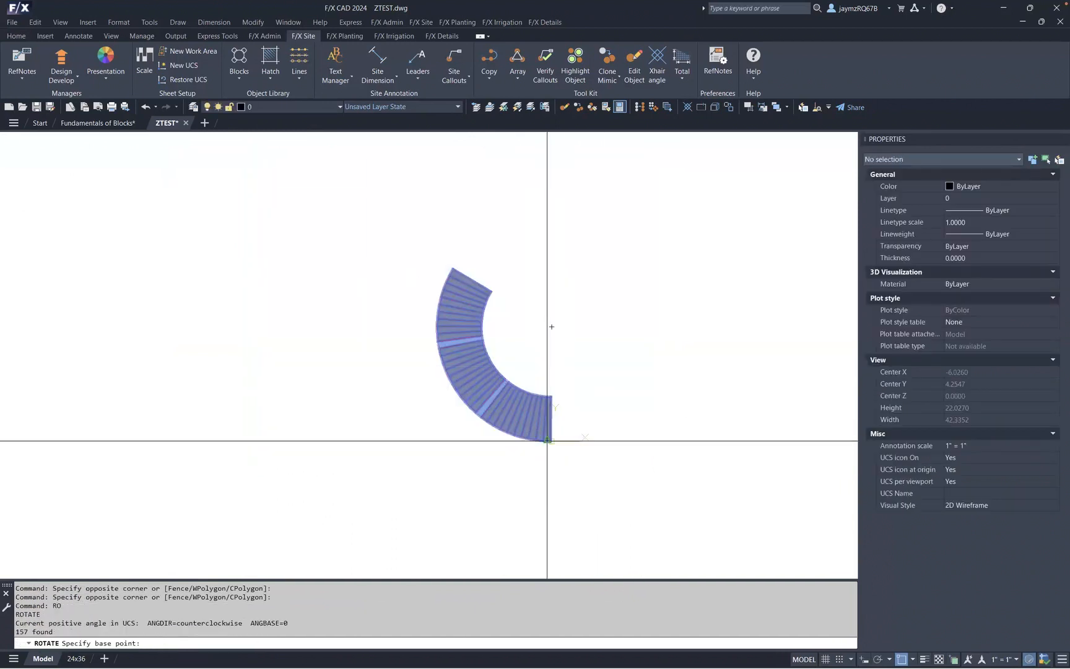
pyautogui.press('Escape')
pyautogui.scroll(2, 548, 440)
pyautogui.scroll(-1, 555, 447)
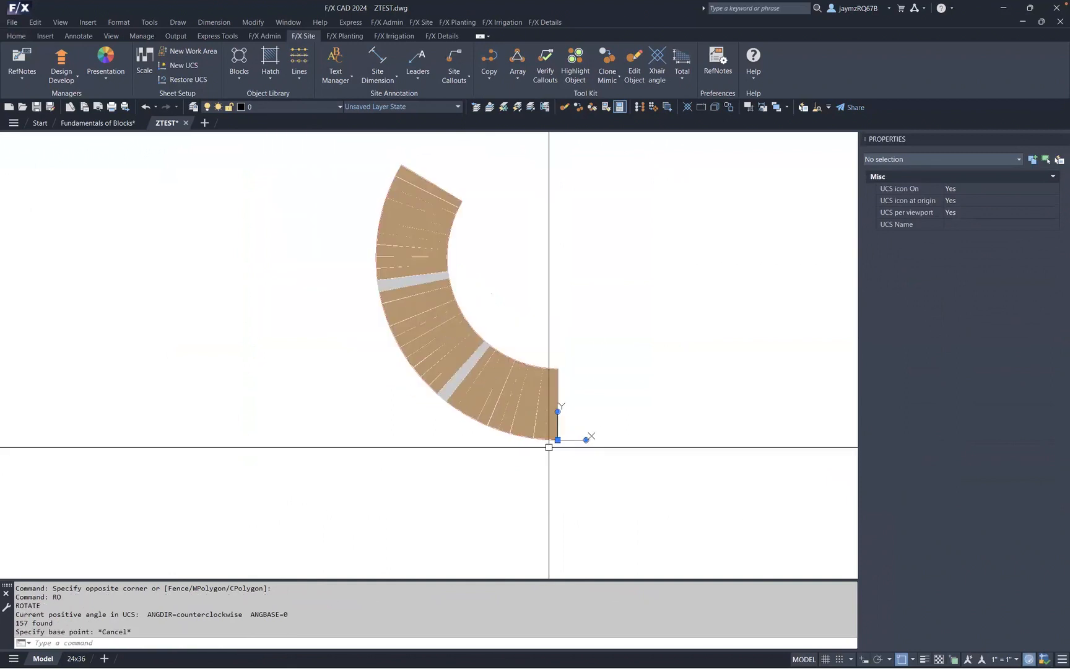
pyautogui.click(606, 457)
pyautogui.click(330, 154)
pyautogui.write('r')
pyautogui.press('Return')
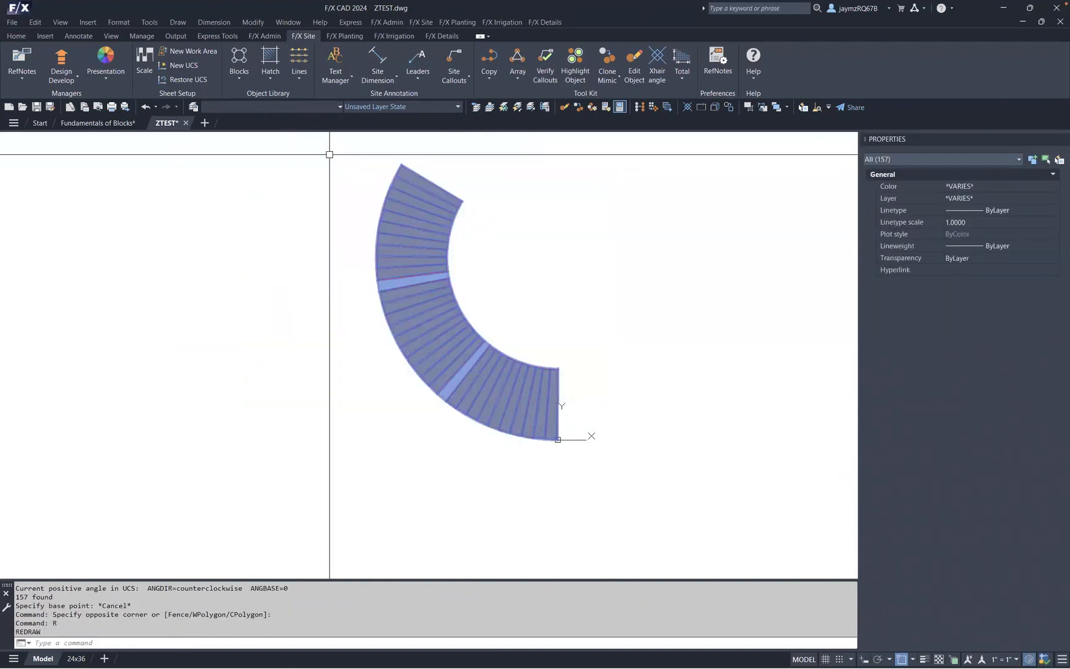
pyautogui.write('ro')
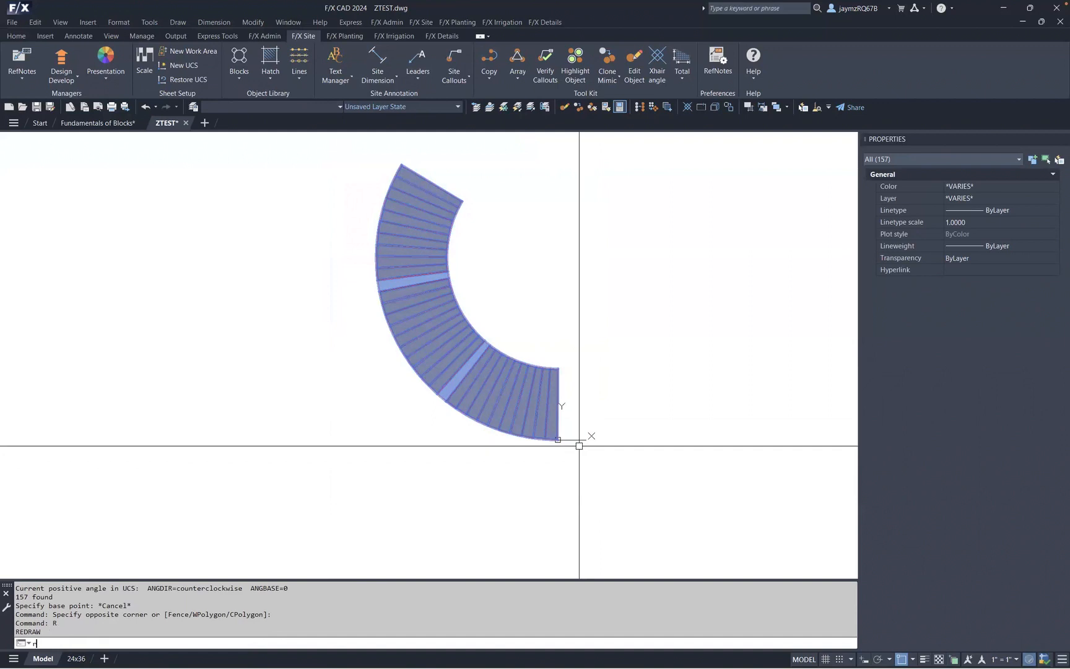
pyautogui.press('Return')
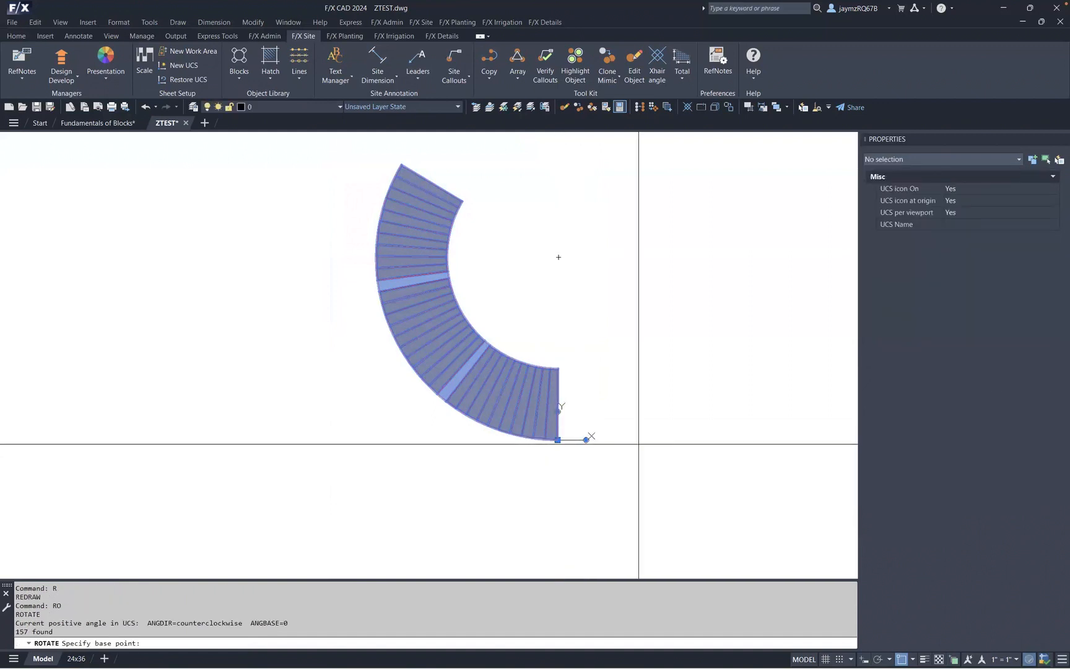
pyautogui.press('Escape')
pyautogui.press('Escape')
pyautogui.press('Escape')
# - Rotate the whole bench about the origin 0,0 so its arc lies level with the opening facing down
pyautogui.moveTo(633, 454); pyautogui.dragTo(345, 150)
pyautogui.write('ro')
pyautogui.press('Return')
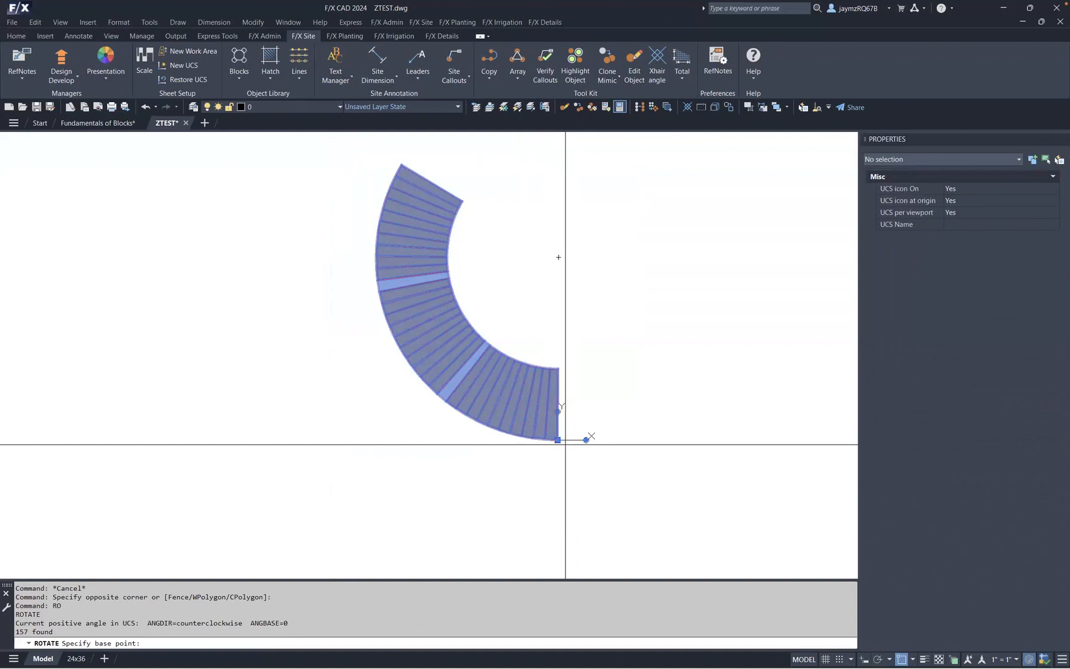
pyautogui.scroll(5, 561, 438)
pyautogui.scroll(3, 530, 441)
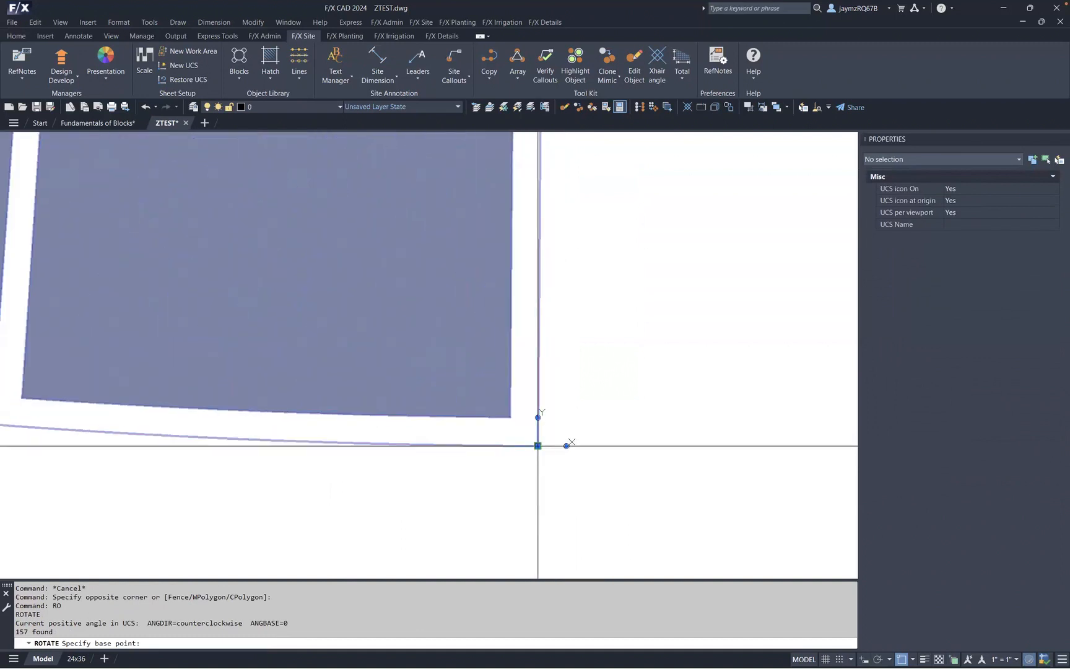
pyautogui.write('0,0')
pyautogui.press('Return')
pyautogui.scroll(-6, 522, 444)
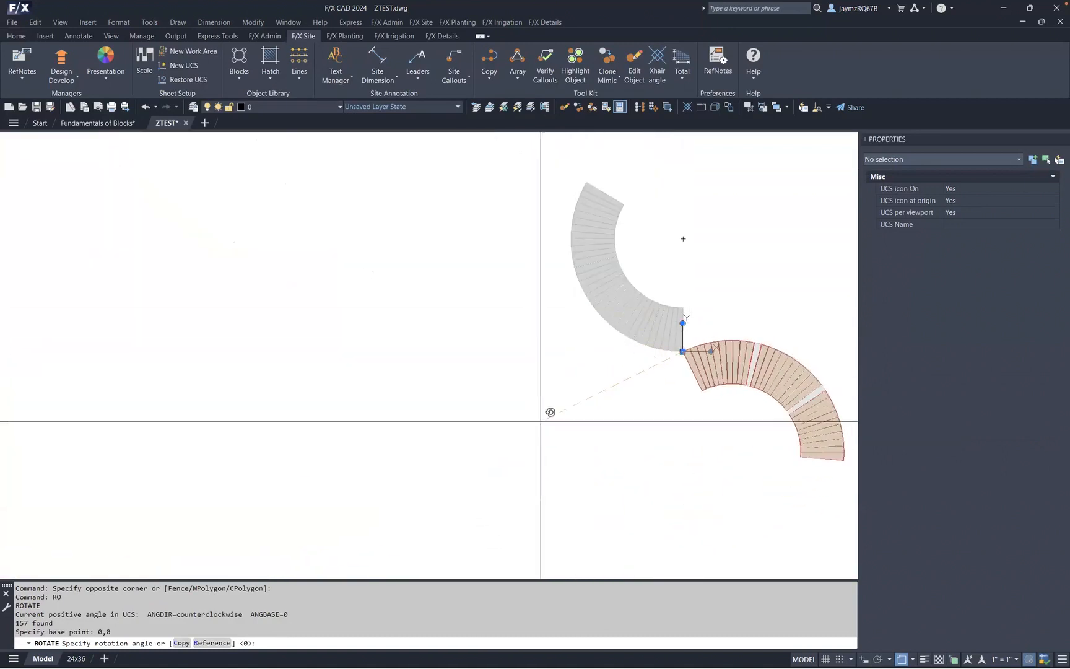
pyautogui.scroll(-5, 534, 414)
pyautogui.scroll(2, 534, 415)
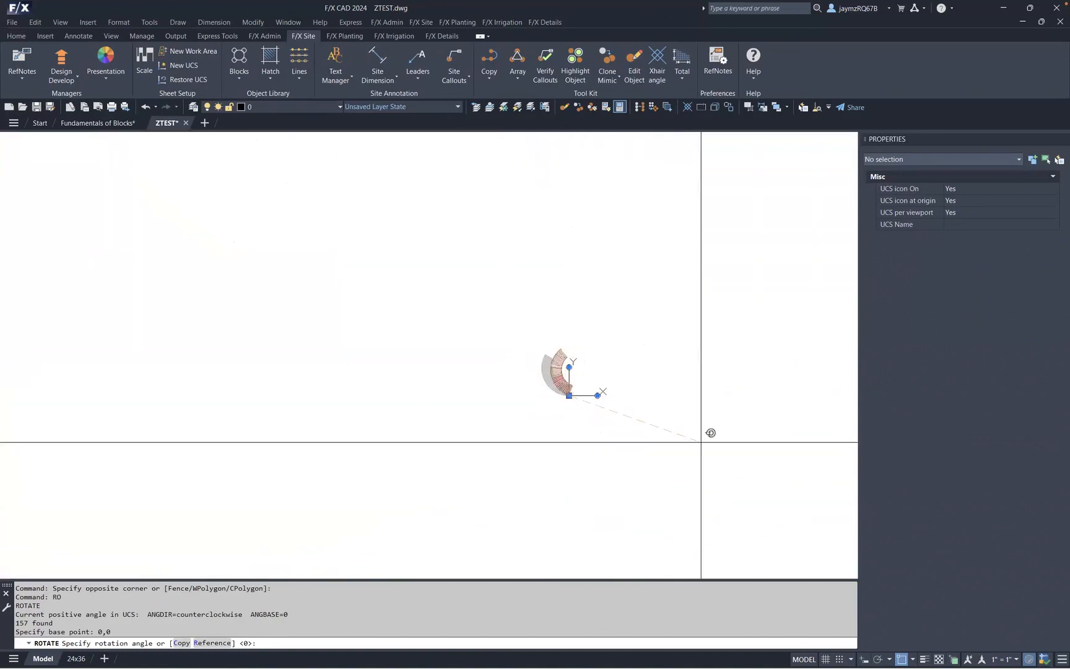
pyautogui.scroll(6, 582, 433)
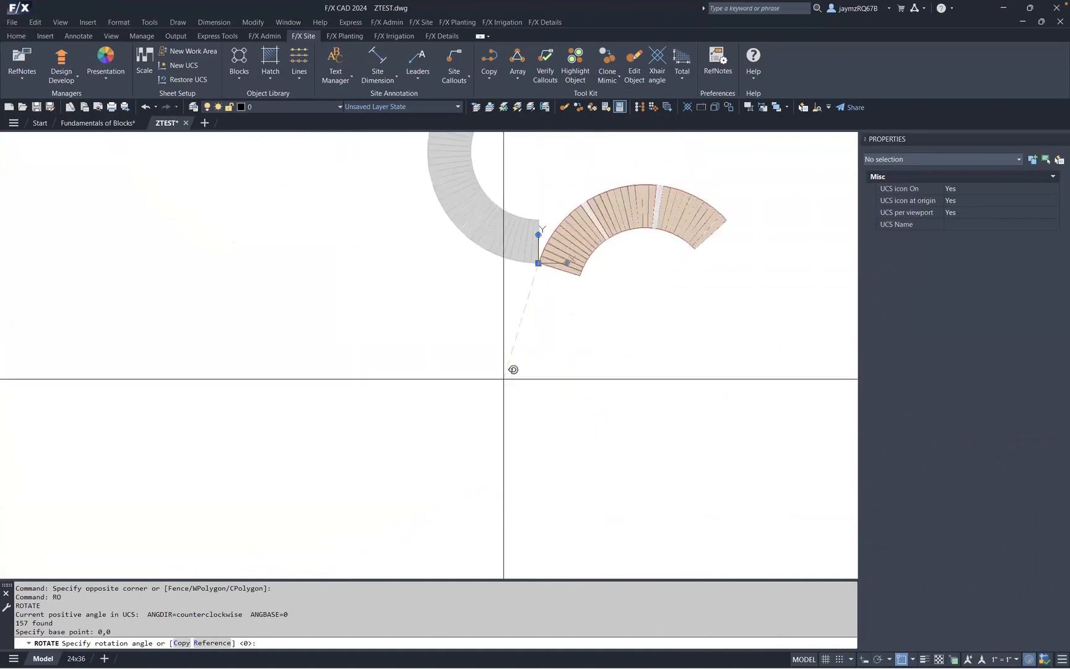
pyautogui.click(485, 351)
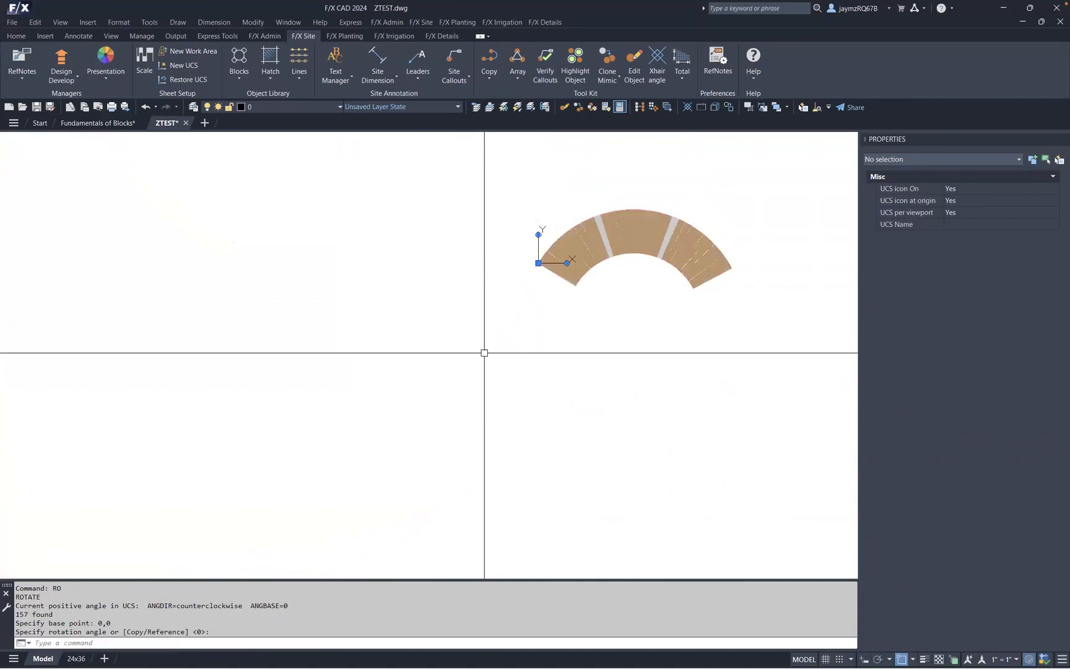
pyautogui.moveTo(737, 279); pyautogui.dragTo(680, 364, button='middle')
pyautogui.scroll(6, 617, 330)
pyautogui.scroll(-2, 629, 332)
pyautogui.press('Escape')
pyautogui.press('Escape')
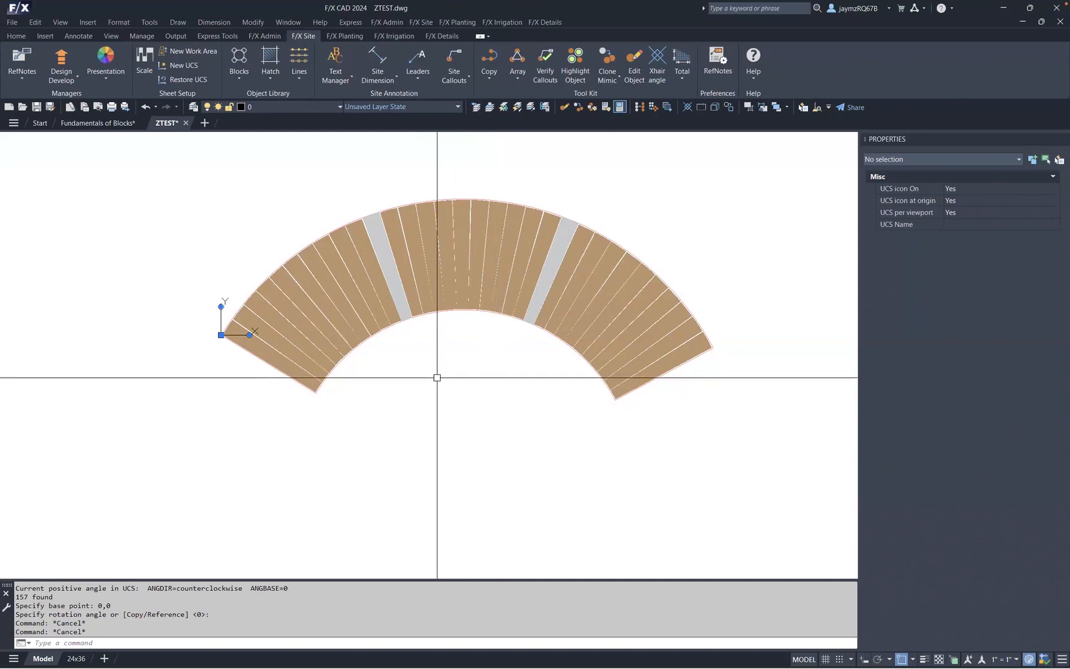
# - Turn off the LK-FURN-COLR layer
pyautogui.click(283, 108)
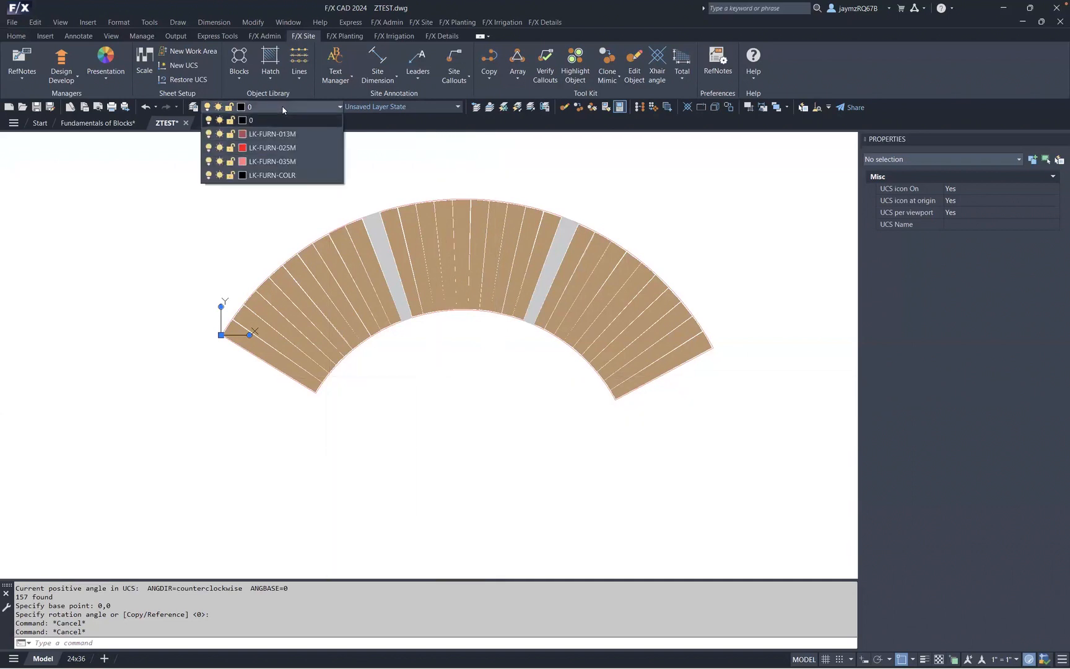
pyautogui.click(209, 175)
pyautogui.click(489, 402)
pyautogui.press('Escape')
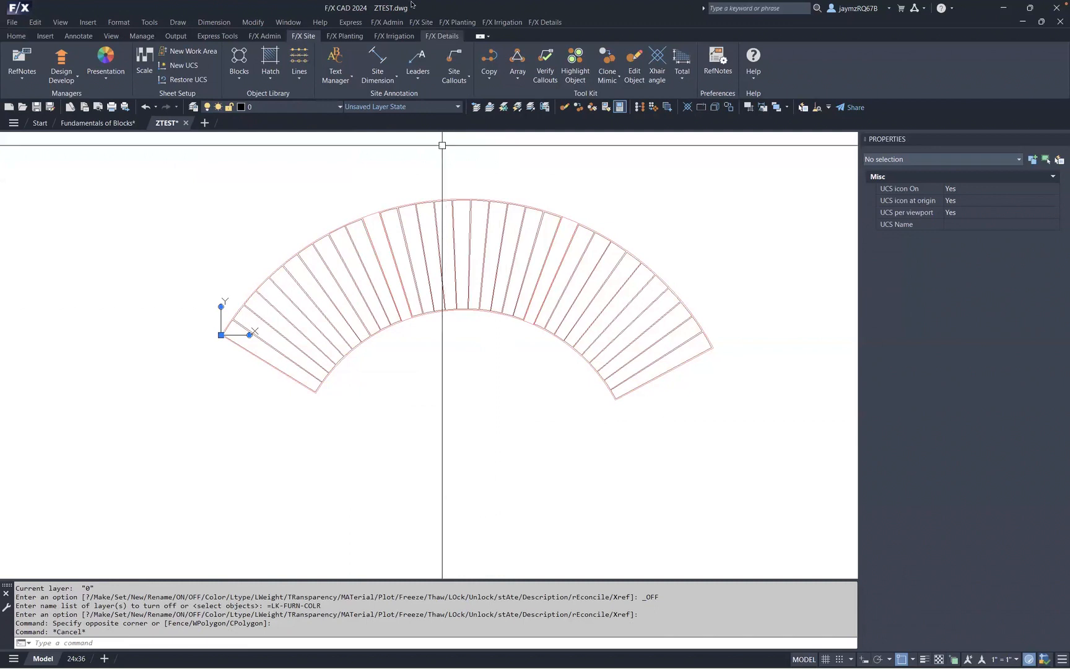
pyautogui.click(239, 68)
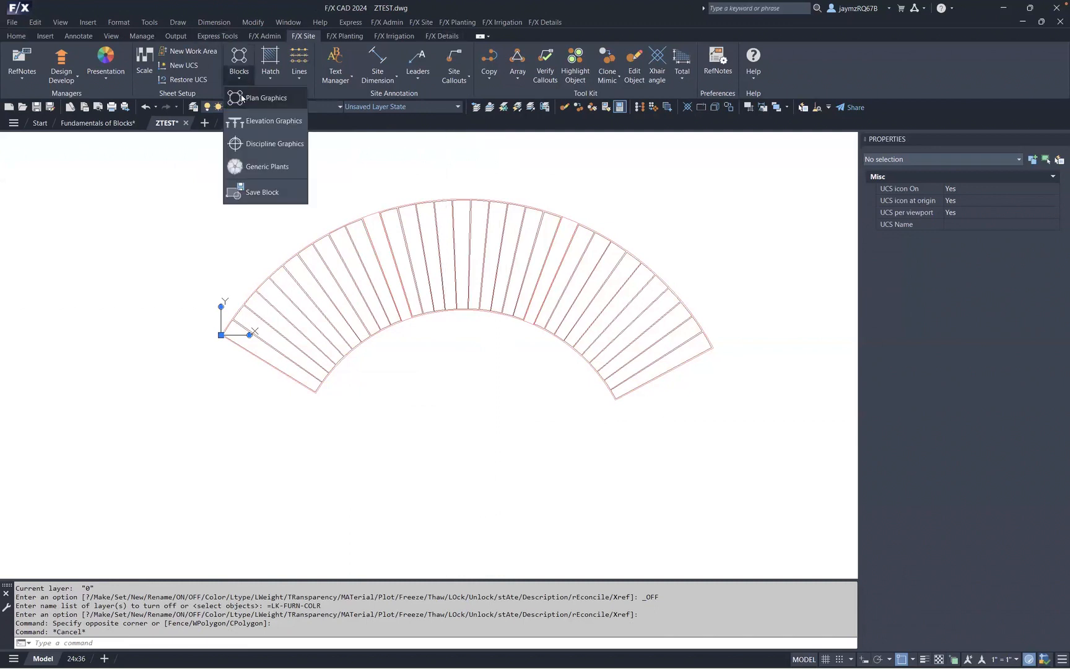
pyautogui.click(242, 98)
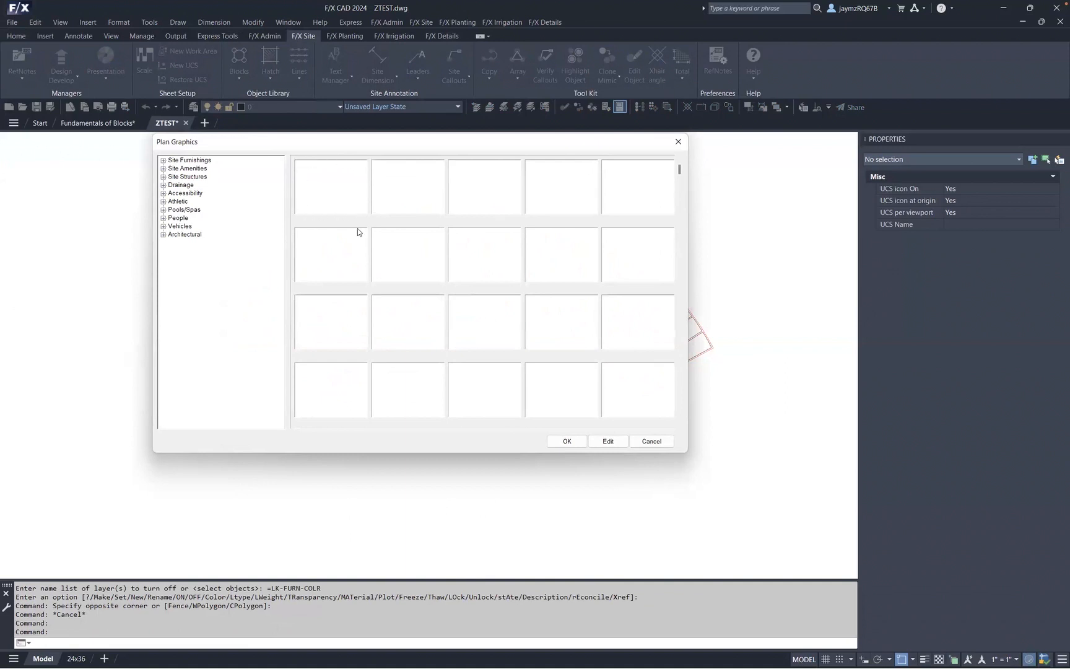
pyautogui.click(677, 142)
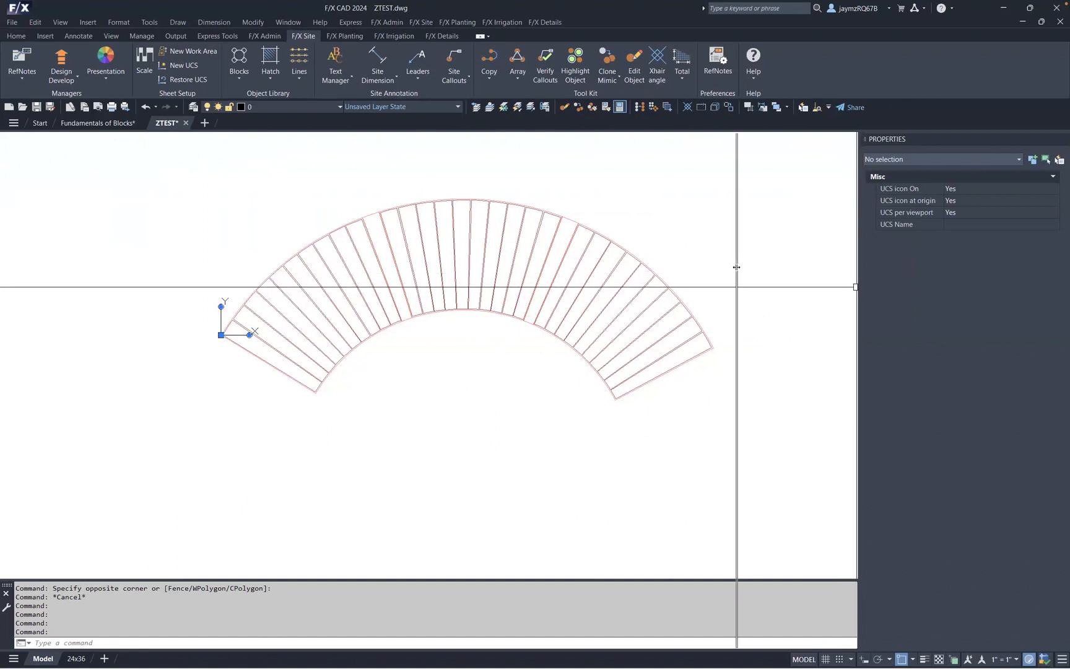
# - Create a ZTEST.sld slide of the whole bench in the benches folder, replacing the existing slide file
pyautogui.moveTo(486, 228); pyautogui.dragTo(488, 221)
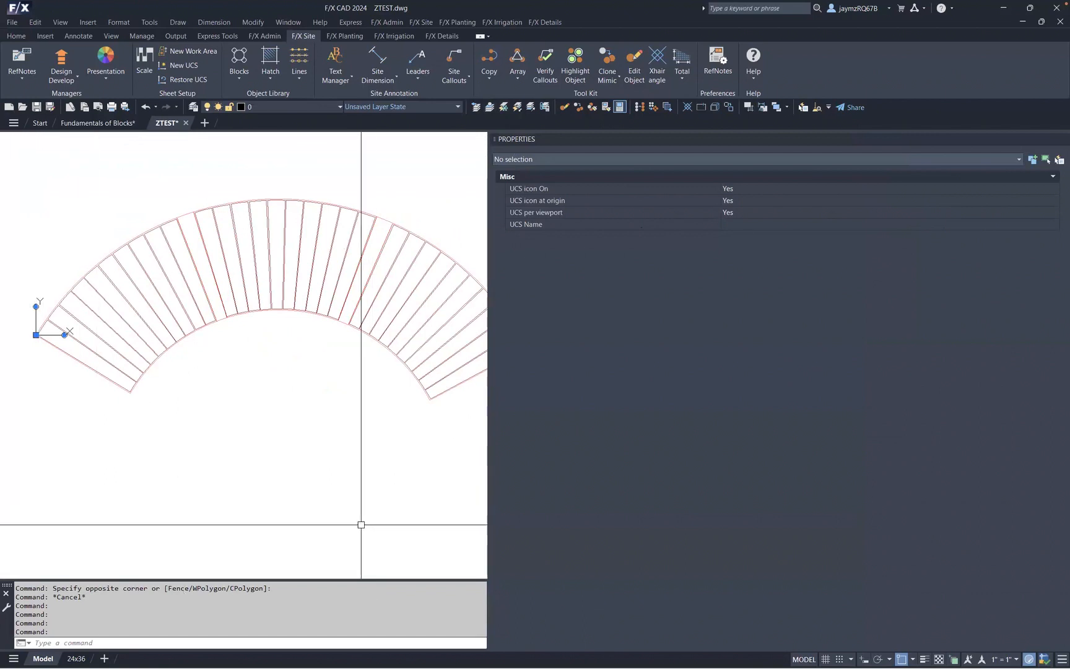
pyautogui.write('z')
pyautogui.press('Return')
pyautogui.write('e')
pyautogui.press('Return')
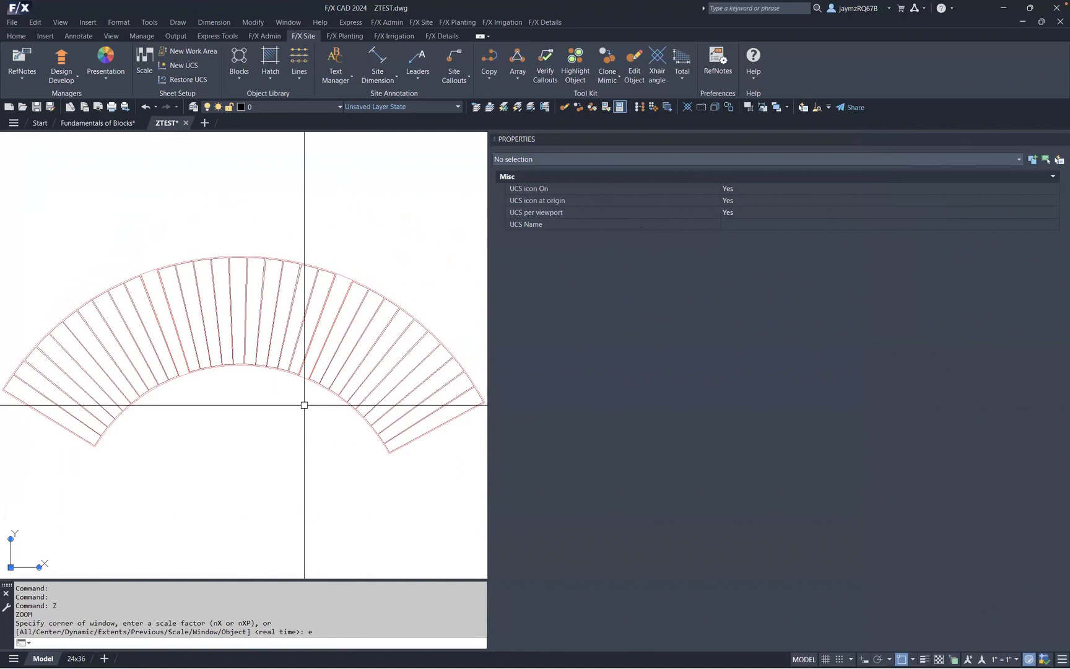
pyautogui.write('mslide')
pyautogui.press('Return')
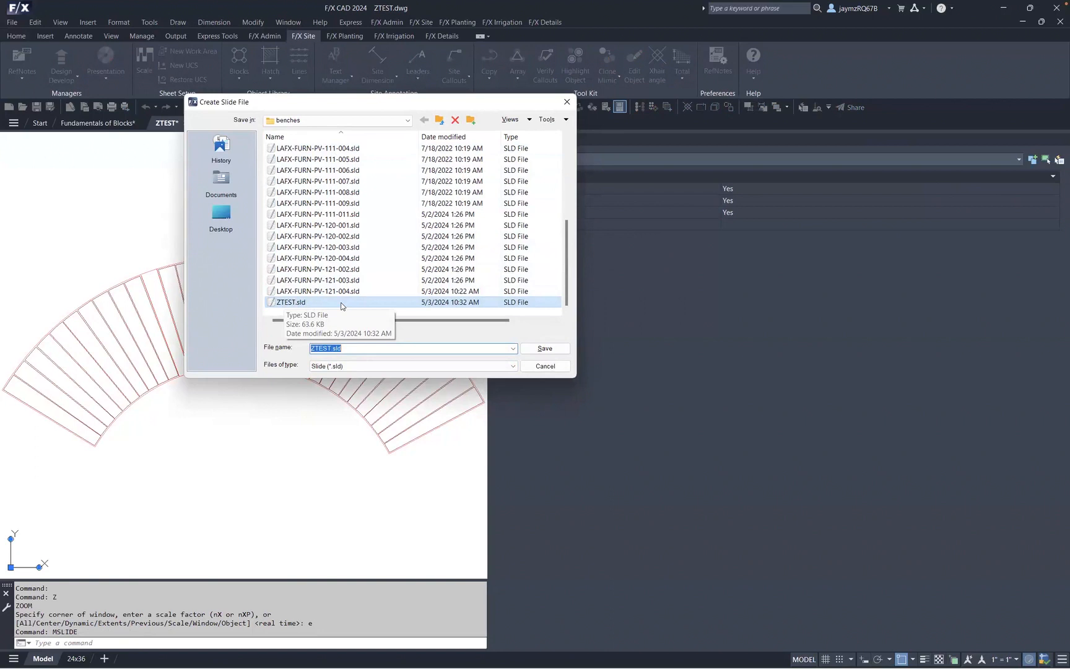
pyautogui.click(536, 351)
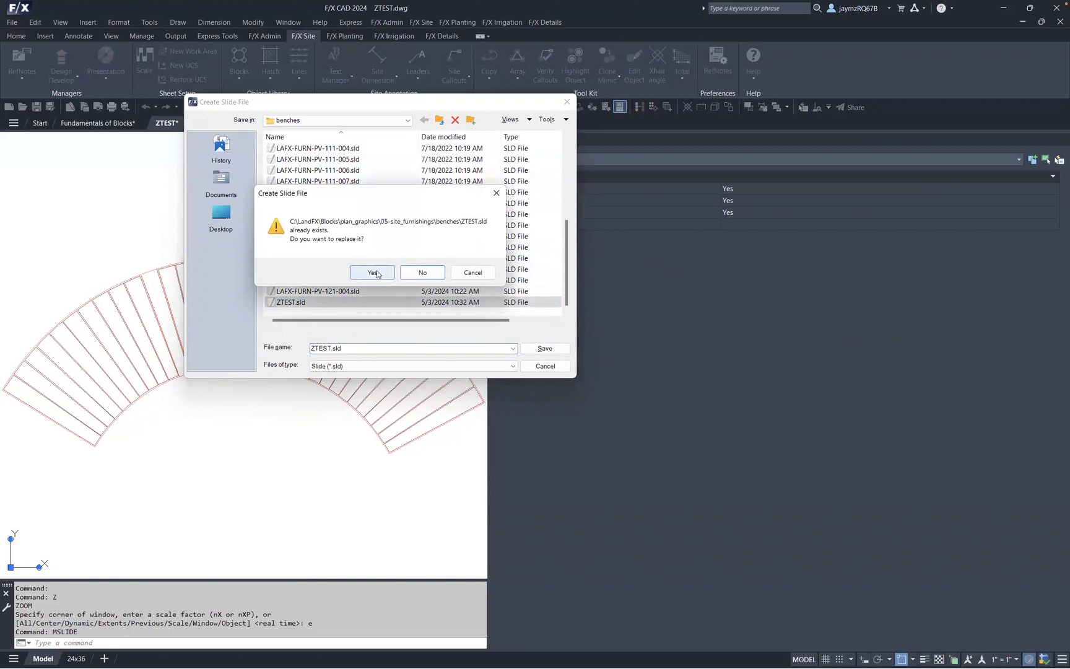
pyautogui.click(374, 272)
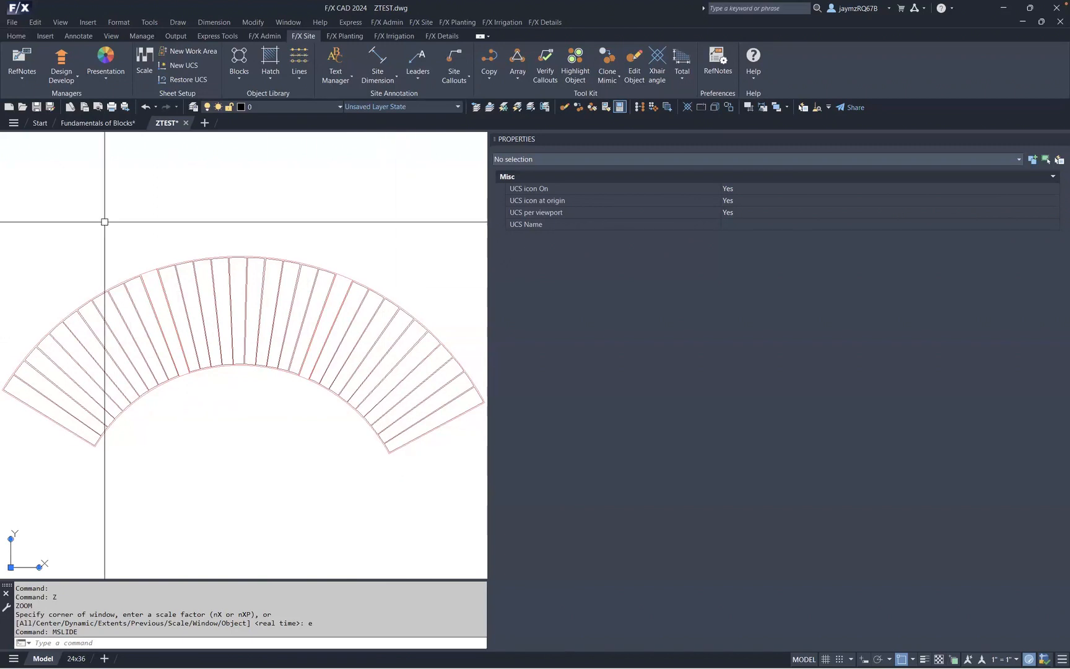
# - Close the ZTEST drawing, saving its changes
pyautogui.click(184, 122)
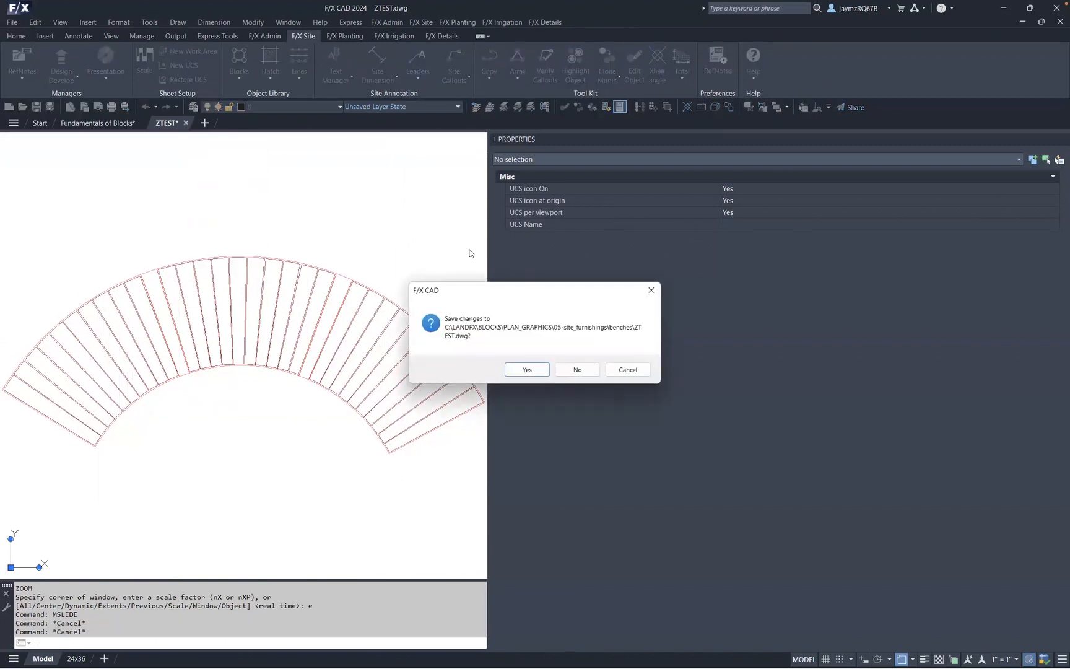
pyautogui.click(539, 370)
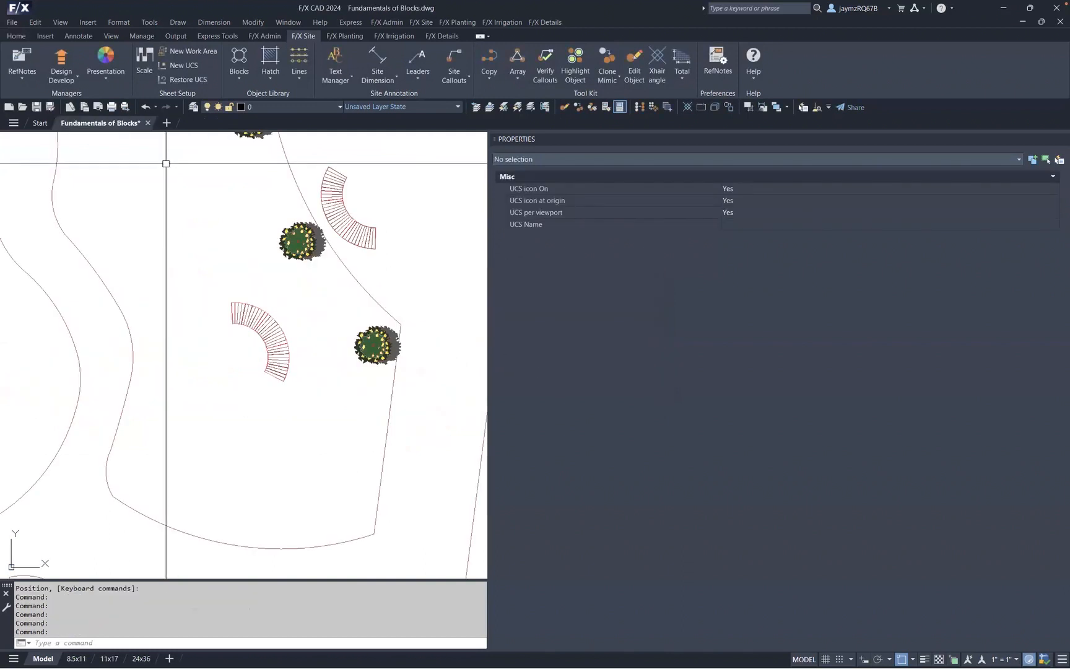
# - Try to place the updated ZTEST bench from the Plan Graphics benches library in the plaza
pyautogui.moveTo(387, 324)
pyautogui.mouseDown(button='middle')
pyautogui.moveTo(210, 311)
pyautogui.moveTo(220, 318)
pyautogui.mouseUp(button='middle')
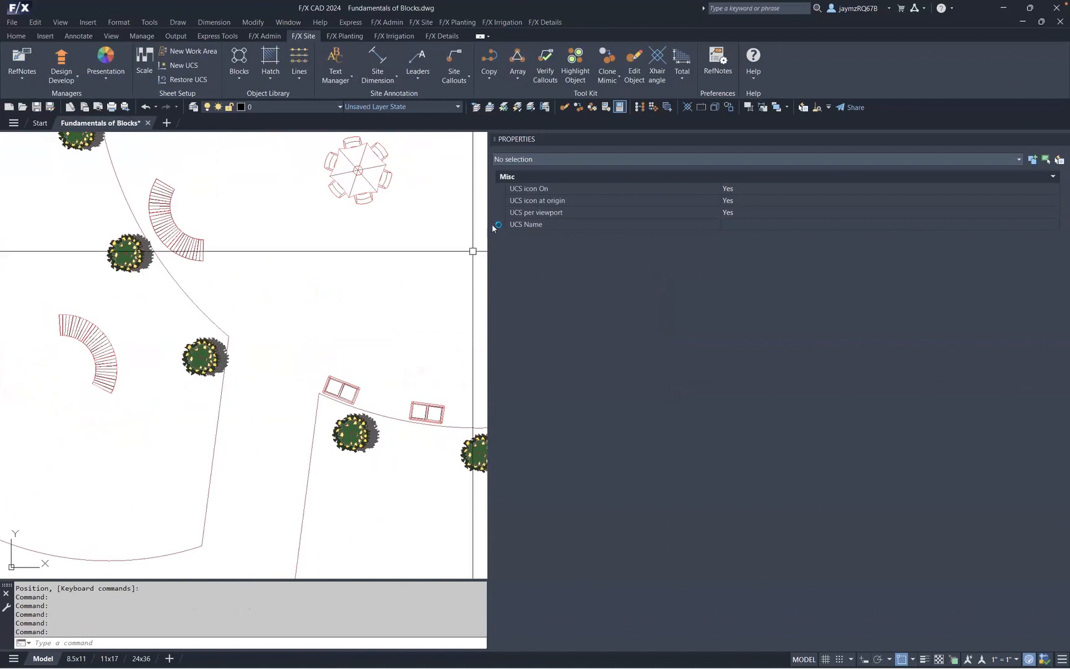
pyautogui.moveTo(489, 292)
pyautogui.mouseDown()
pyautogui.moveTo(987, 283)
pyautogui.moveTo(916, 291)
pyautogui.mouseUp()
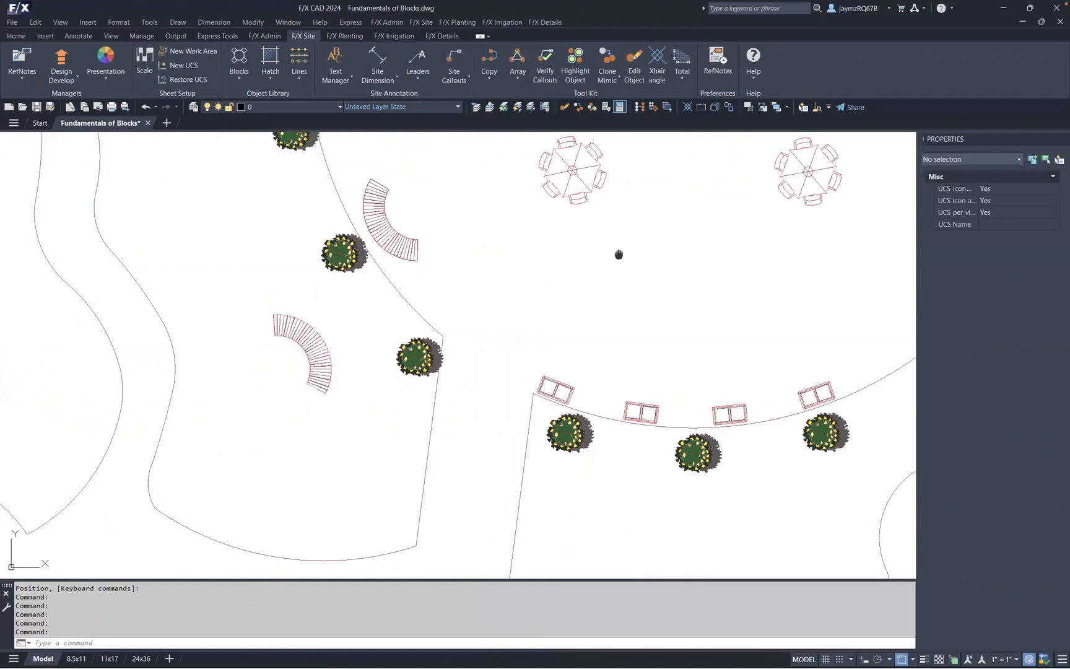
pyautogui.moveTo(619, 253); pyautogui.dragTo(501, 270, button='middle')
pyautogui.click(228, 81)
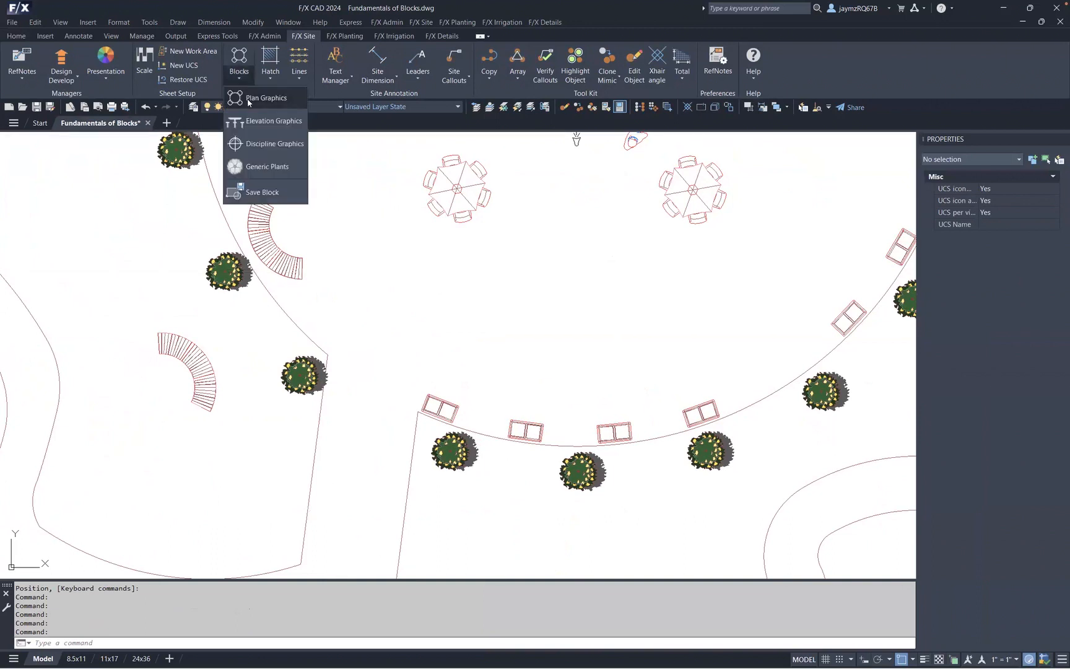
pyautogui.click(248, 100)
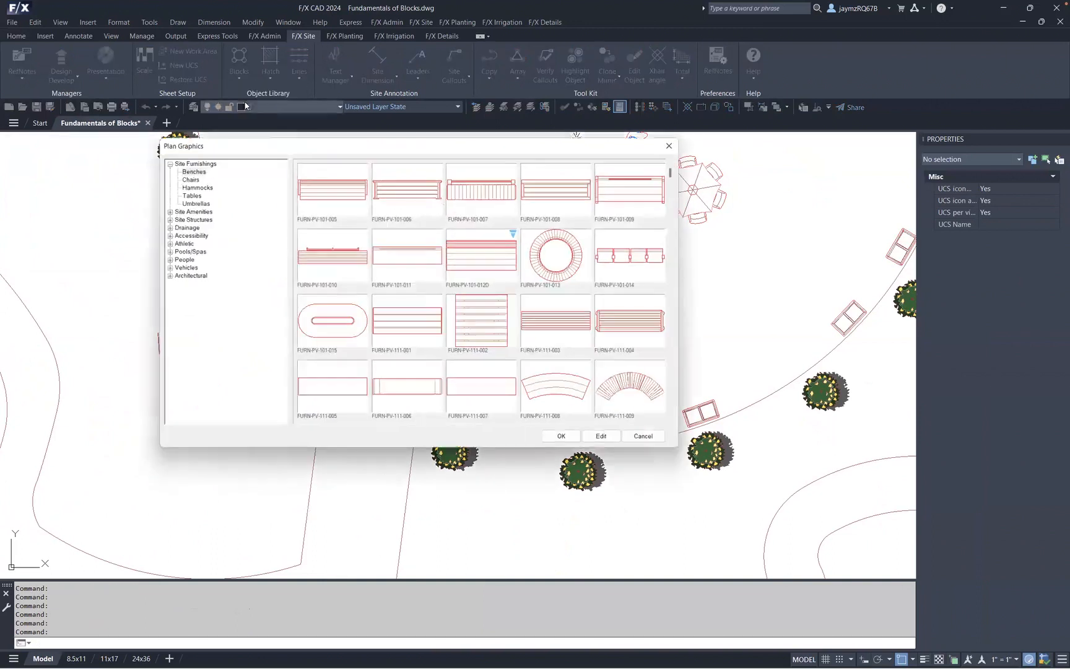
pyautogui.click(189, 169)
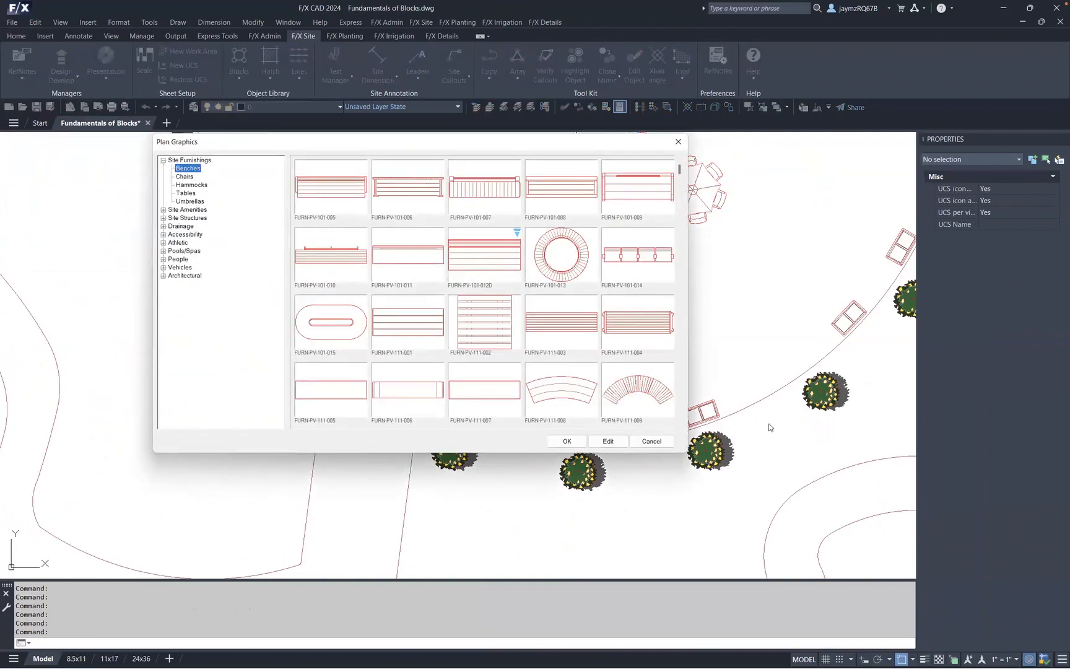
pyautogui.click(679, 424)
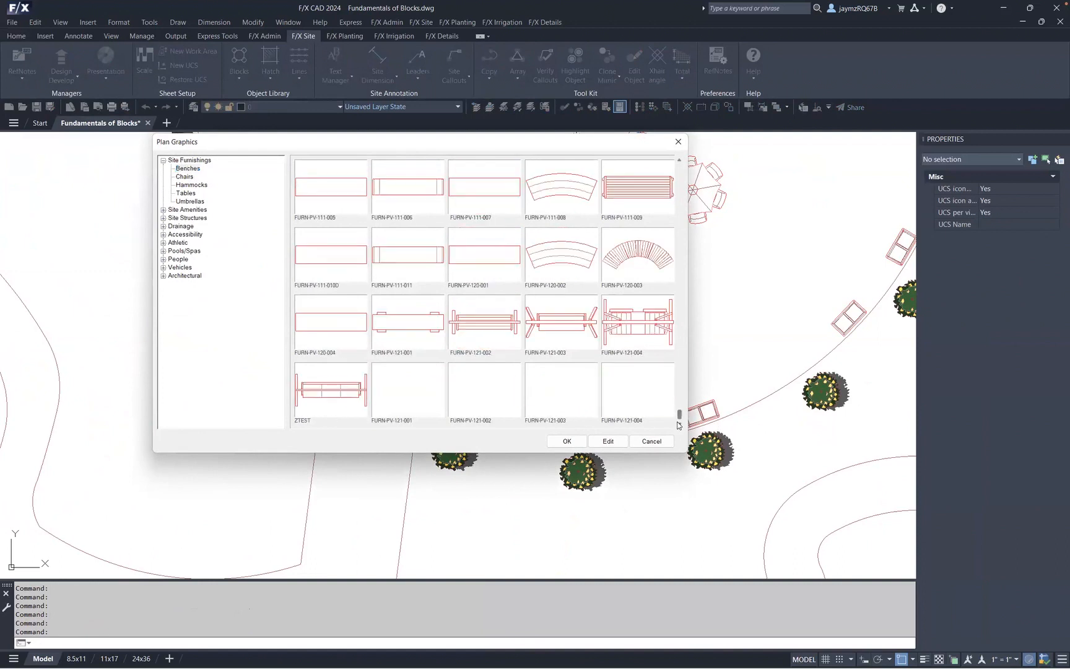
pyautogui.click(337, 392)
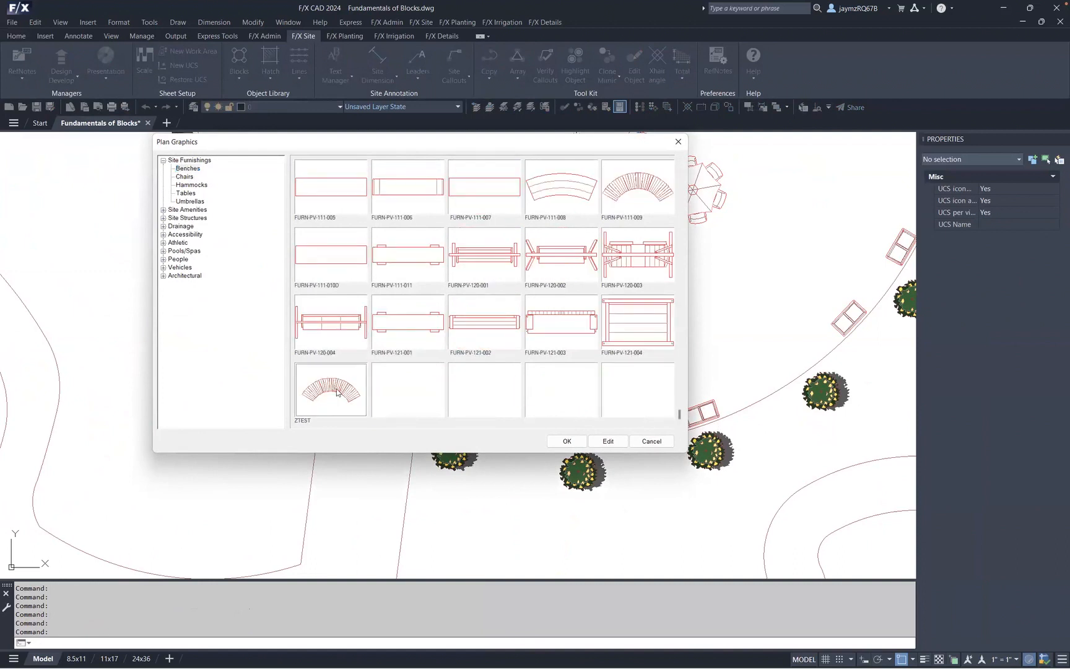
pyautogui.click(566, 441)
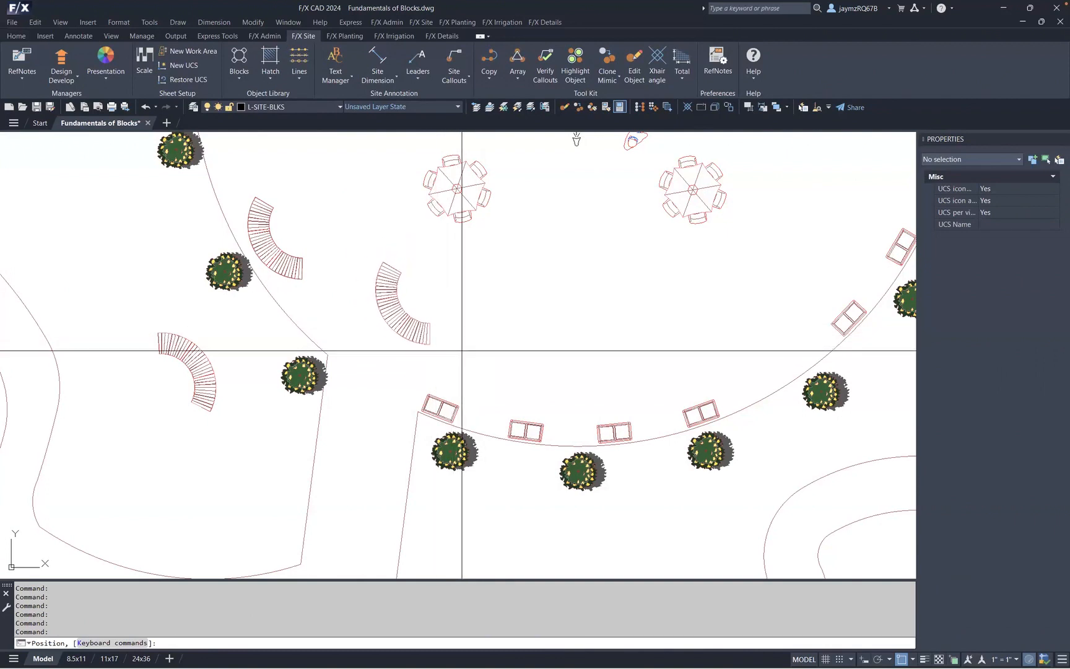
pyautogui.click(577, 140)
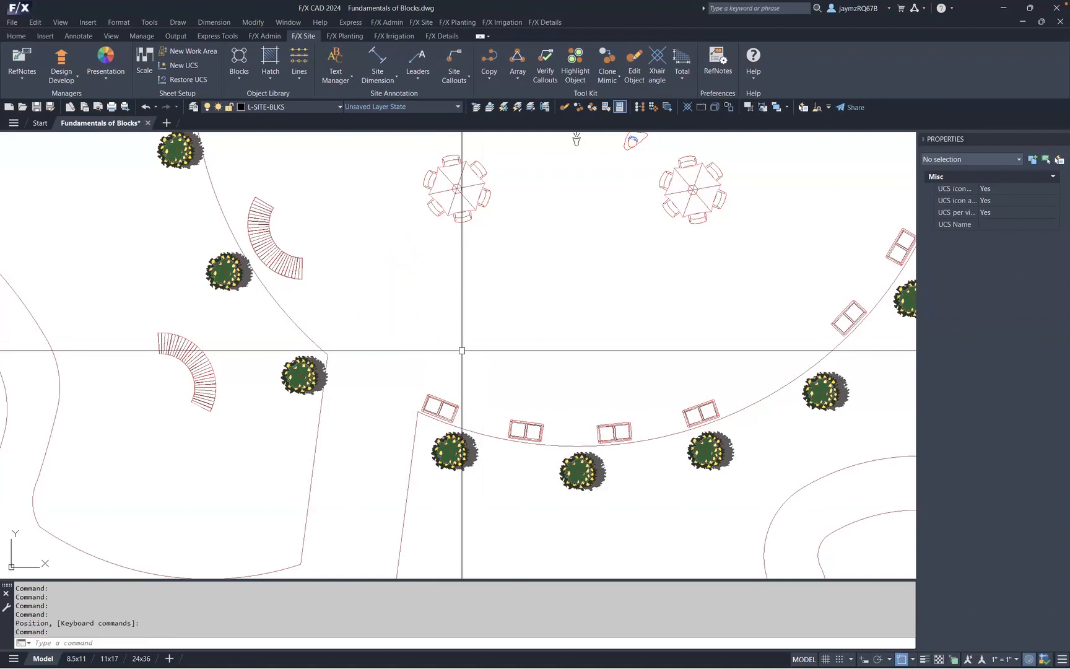
pyautogui.moveTo(577, 139); pyautogui.dragTo(457, 400, button='middle')
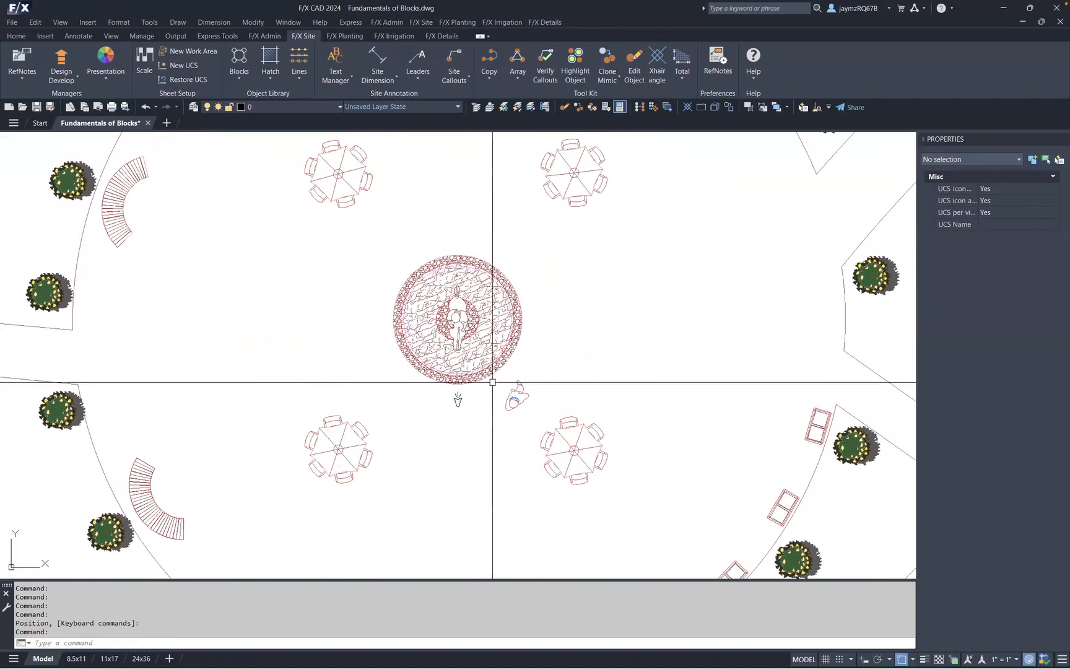
# - Select the four umbrella table blocks around the central fountain to inspect their properties
pyautogui.click(580, 189)
pyautogui.press('Escape')
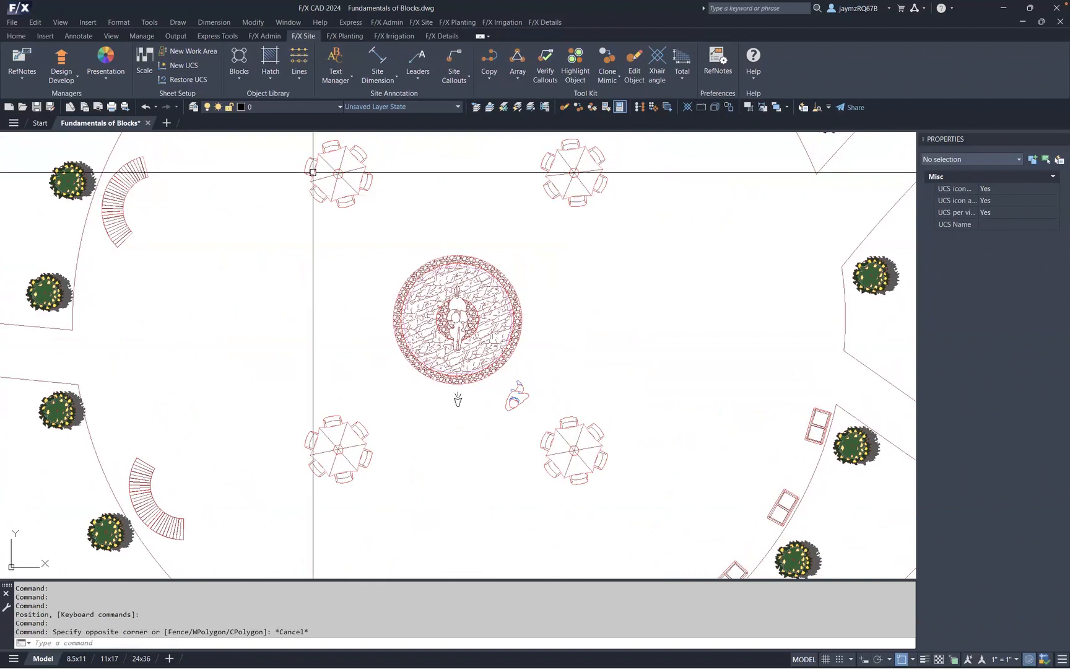
pyautogui.click(597, 192)
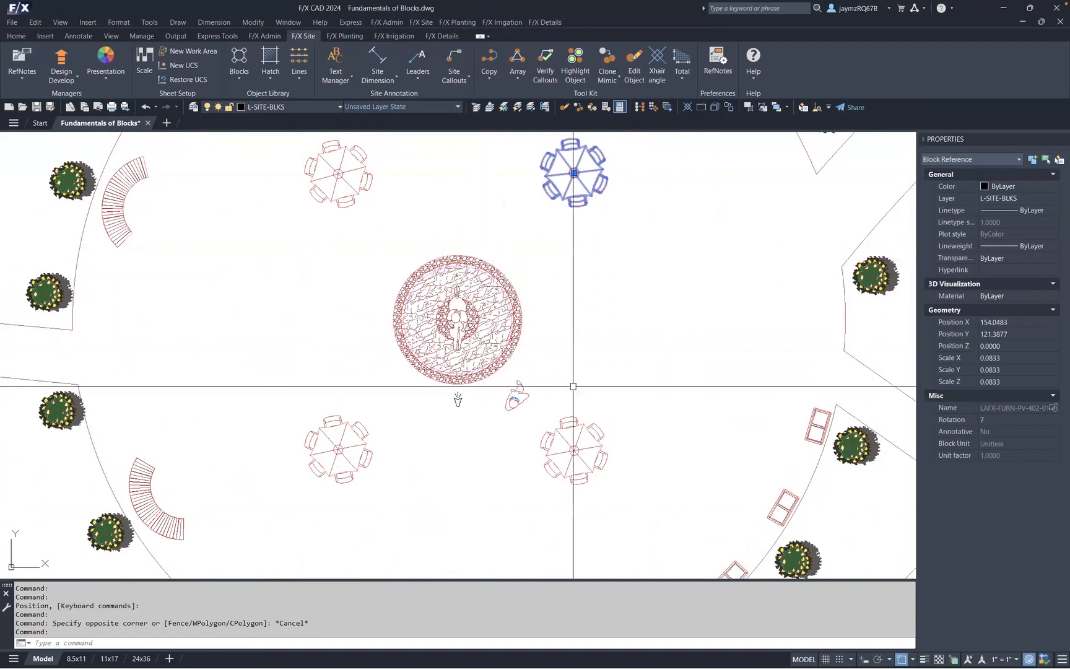
pyautogui.click(585, 427)
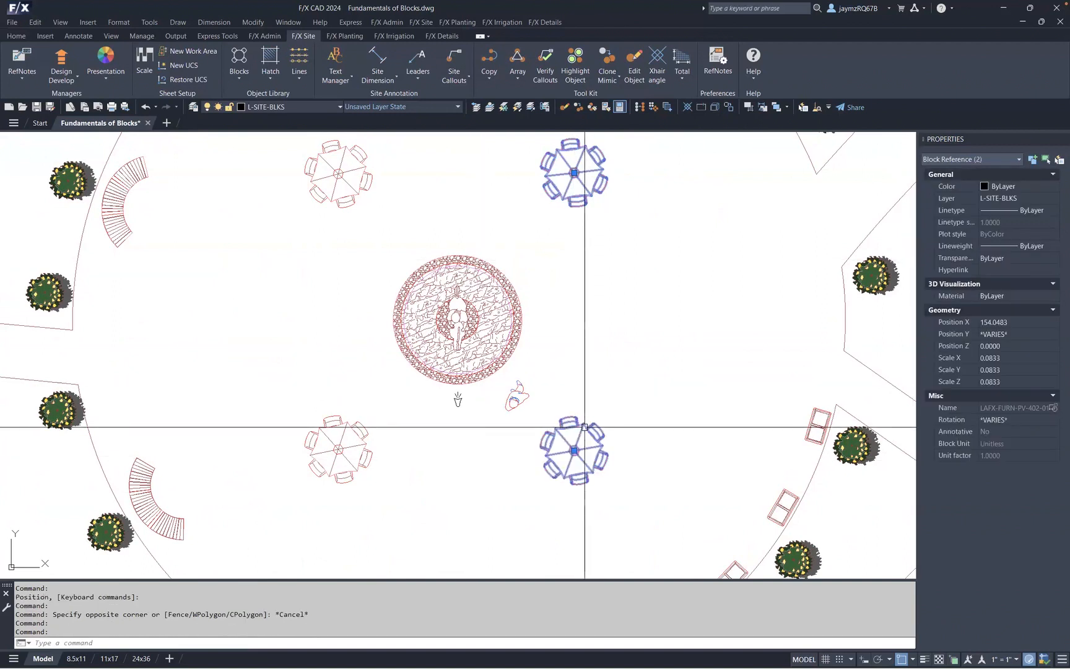
pyautogui.click(347, 430)
pyautogui.click(338, 176)
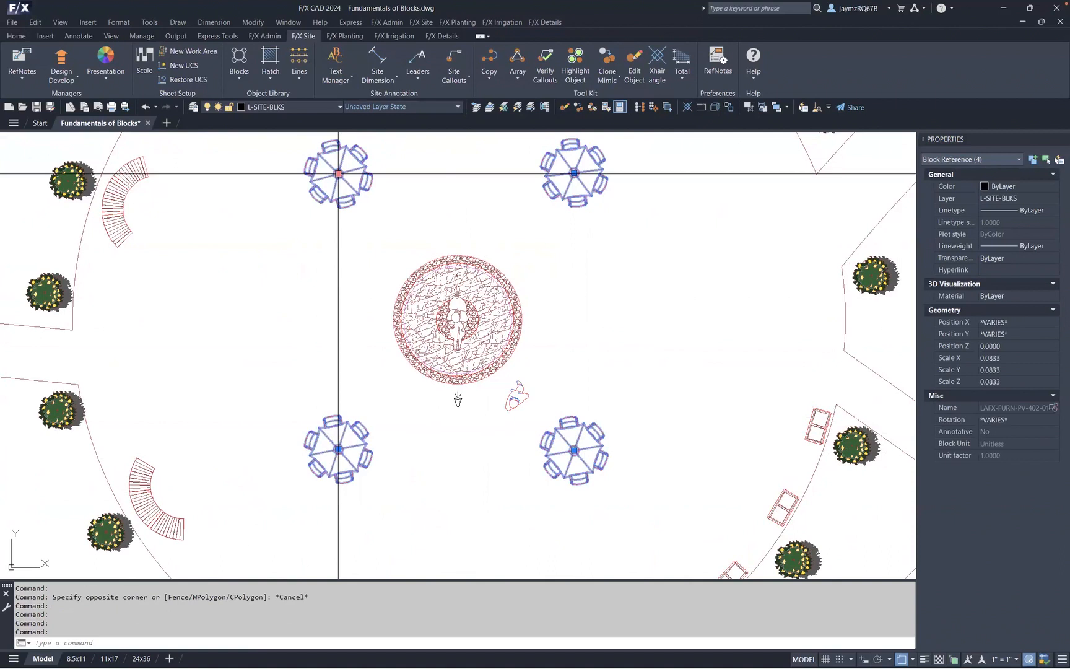
pyautogui.press('Escape')
# - Try to place the updated ZTEST bench from the Plan Graphics benches library near the lower plaza planting
pyautogui.moveTo(283, 372)
pyautogui.mouseDown(button='middle')
pyautogui.moveTo(345, 307)
pyautogui.moveTo(389, 217)
pyautogui.mouseUp(button='middle')
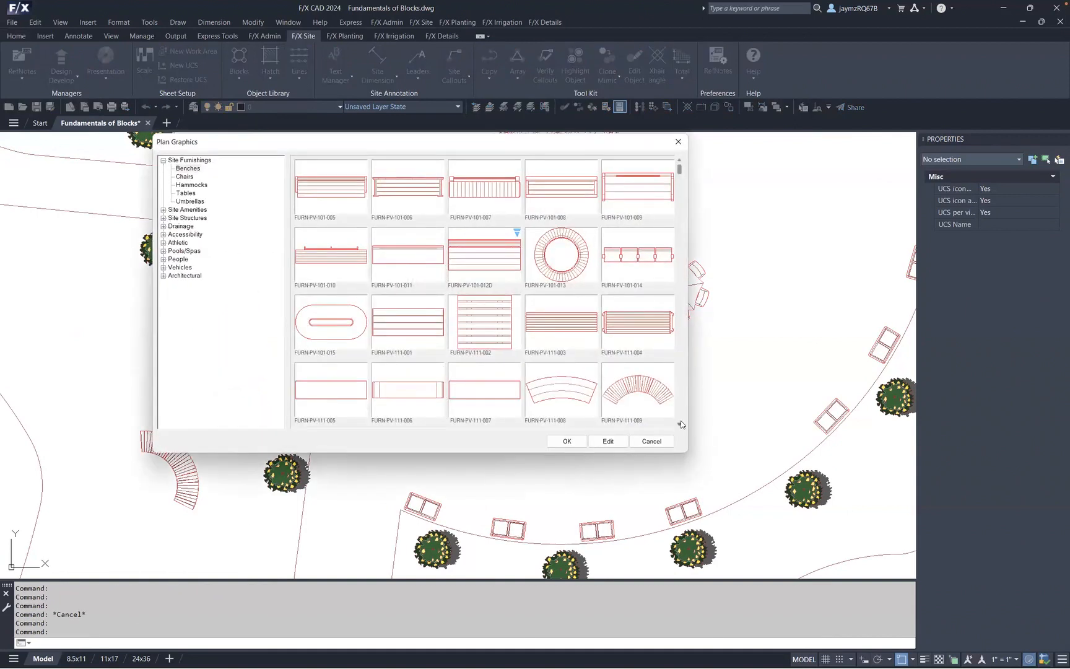
pyautogui.click(681, 421)
pyautogui.click(681, 421)
pyautogui.click(680, 421)
pyautogui.click(331, 389)
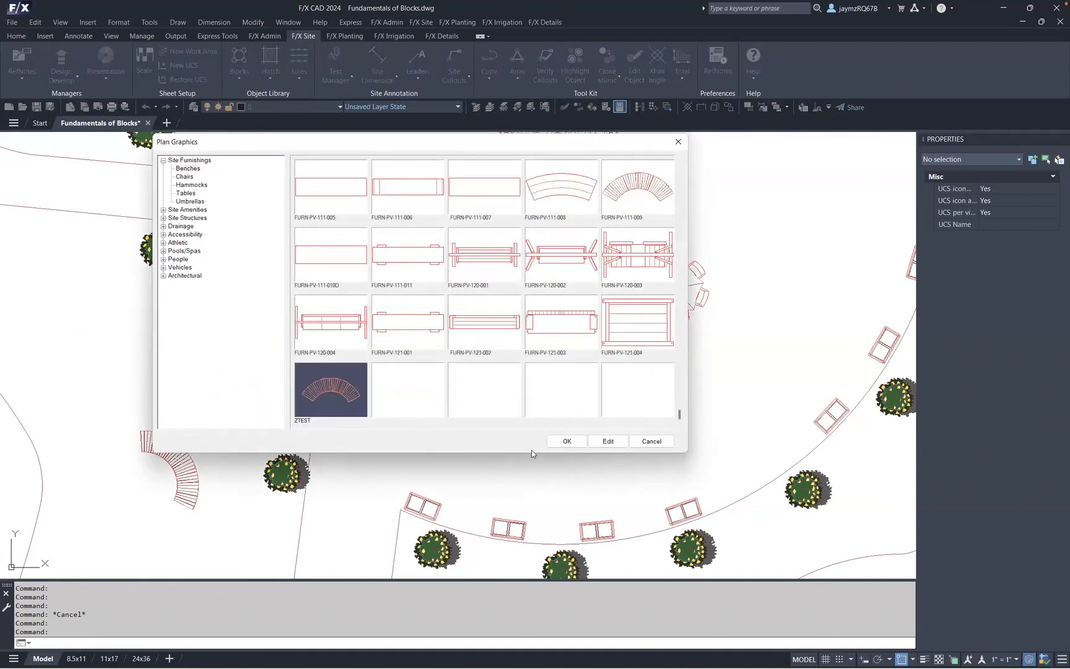
pyautogui.click(568, 441)
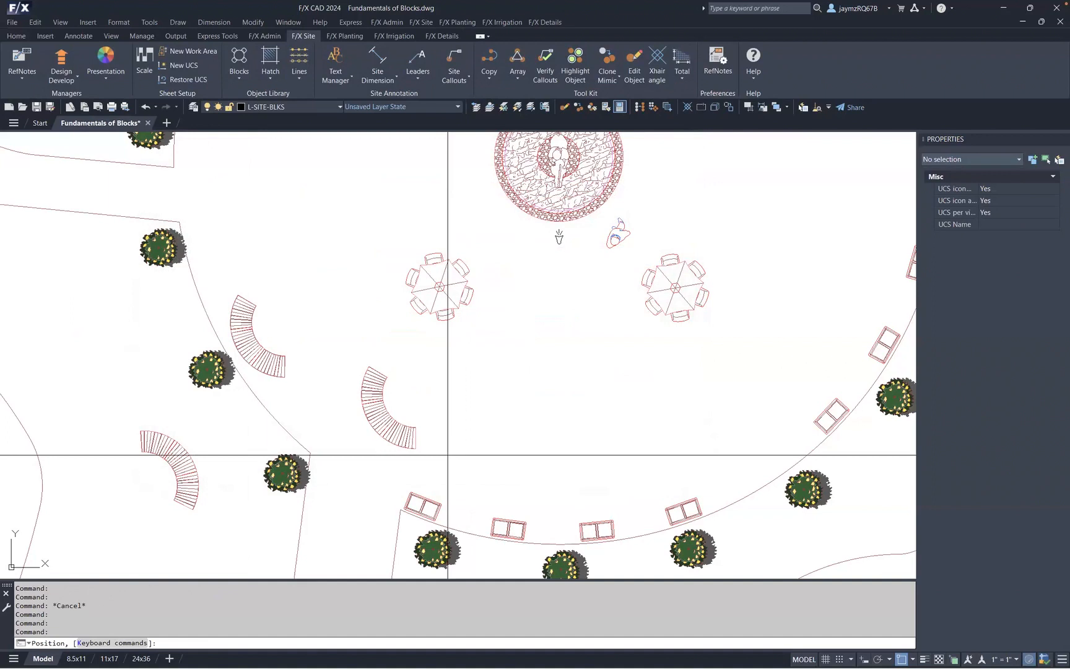
pyautogui.click(425, 456)
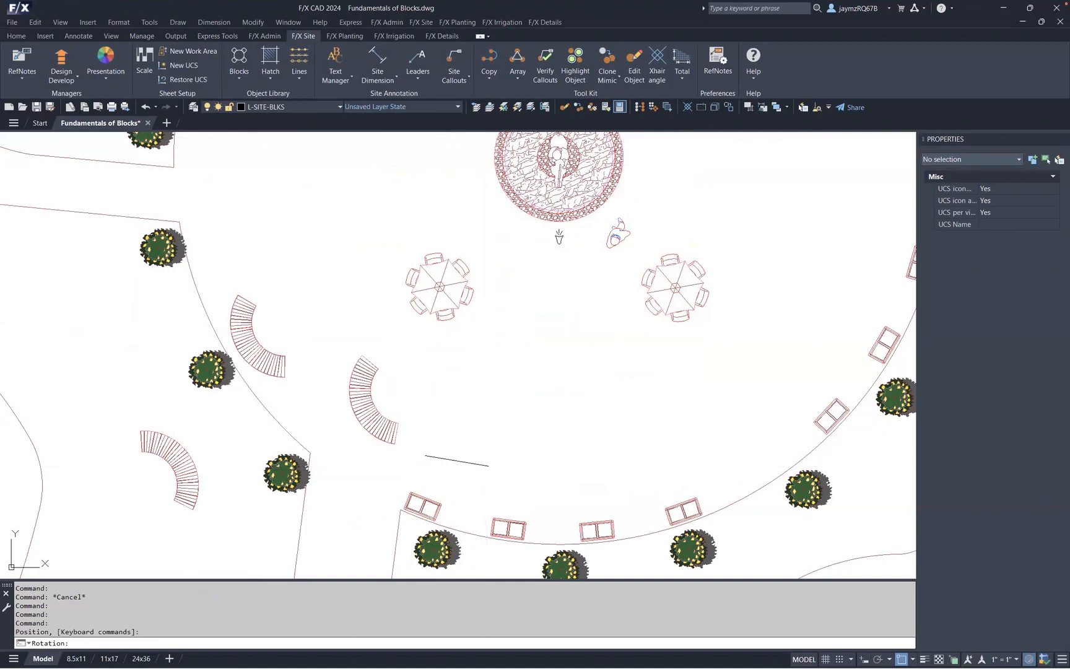
pyautogui.press('Escape')
pyautogui.press('Escape')
pyautogui.press('Escape')
# - Delete the ZTEST bench block beside the lower-left planting bed
pyautogui.click(223, 520)
pyautogui.click(126, 397)
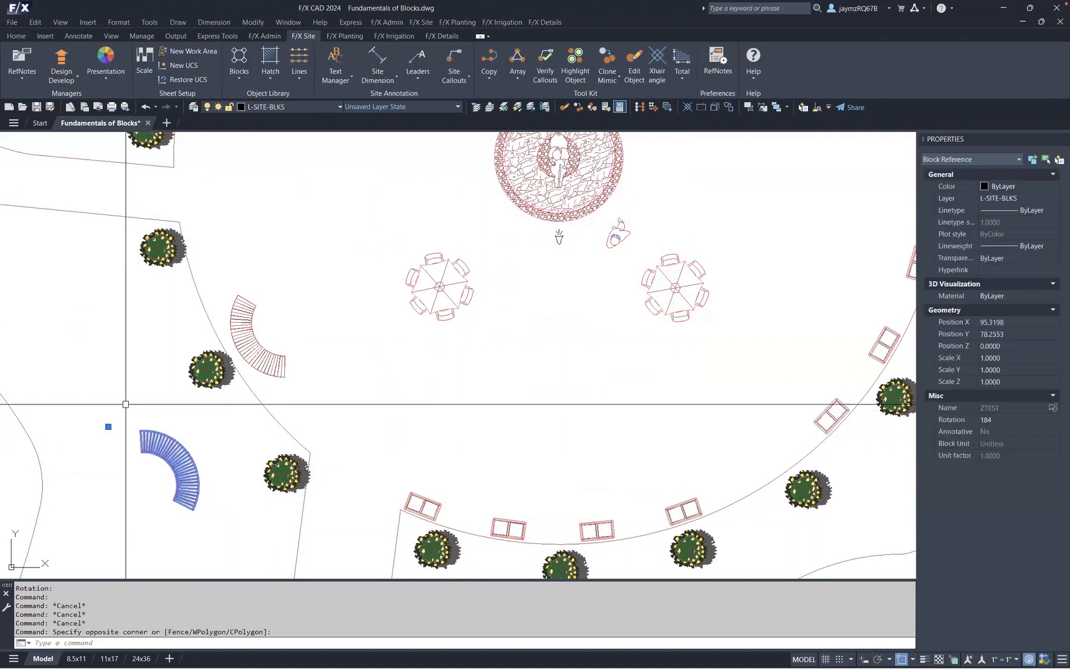
pyautogui.press('Delete')
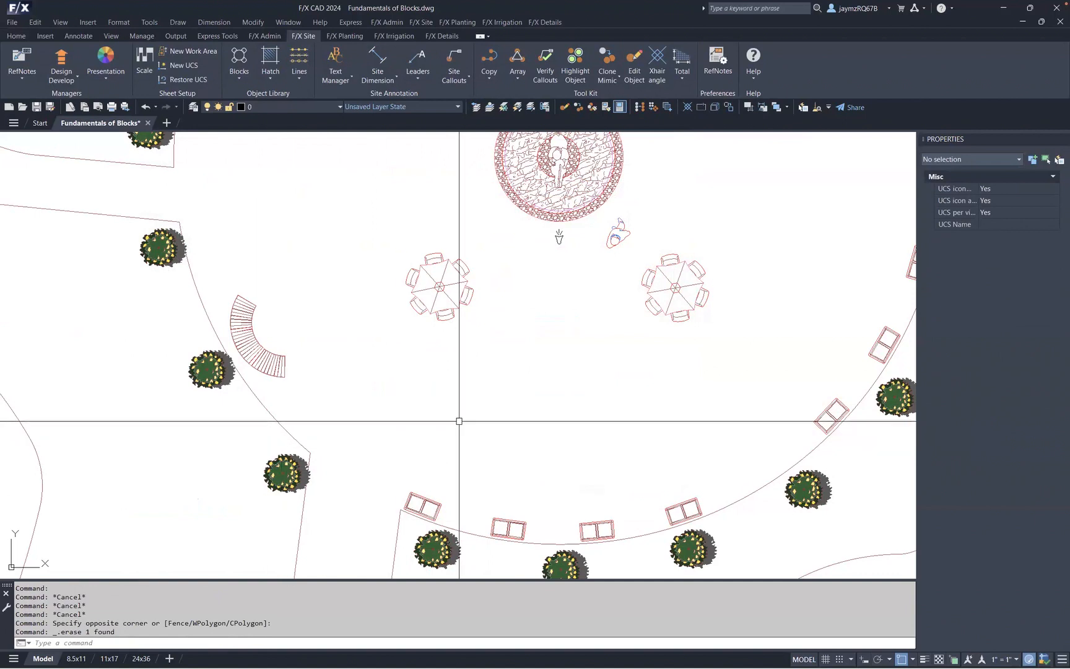
# - Purge unreferenced items from the drawing with the PRG command
pyautogui.write('prg')
pyautogui.press('Return')
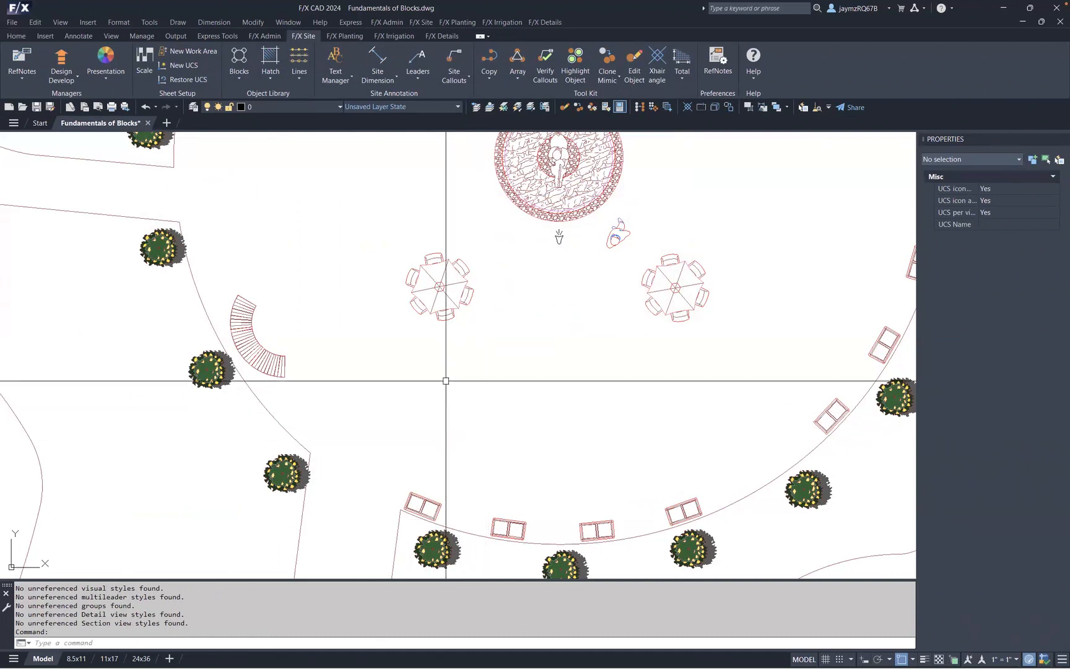
# - Insert the updated ZTEST bench from the benches library along the curved western walkway, rotating it to follow the curve
pyautogui.click(241, 77)
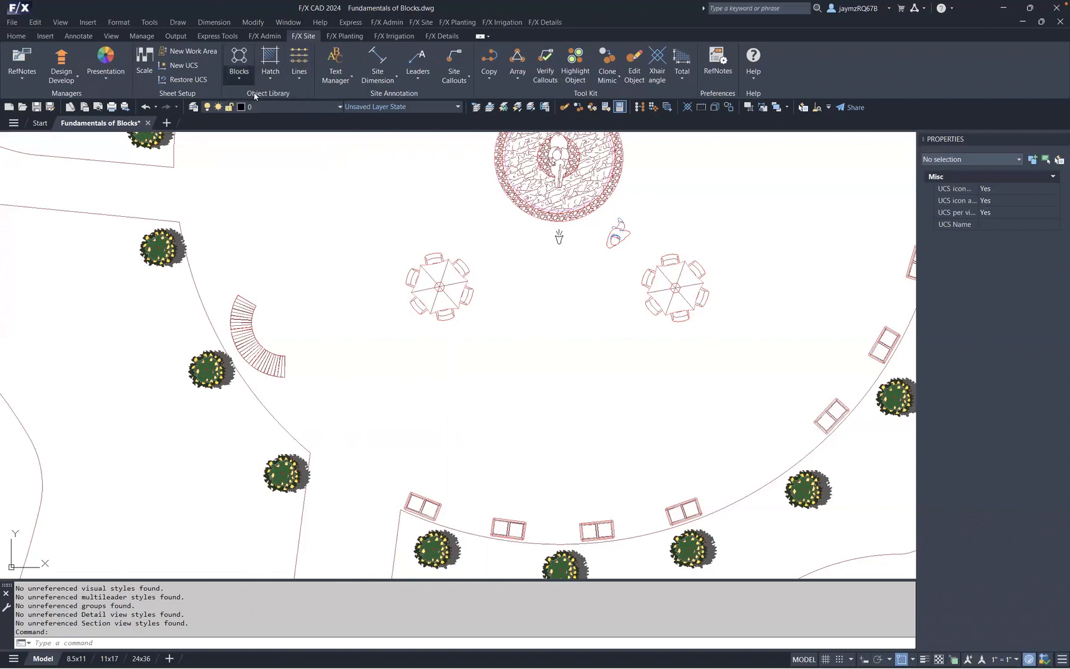
pyautogui.click(681, 424)
pyautogui.click(331, 389)
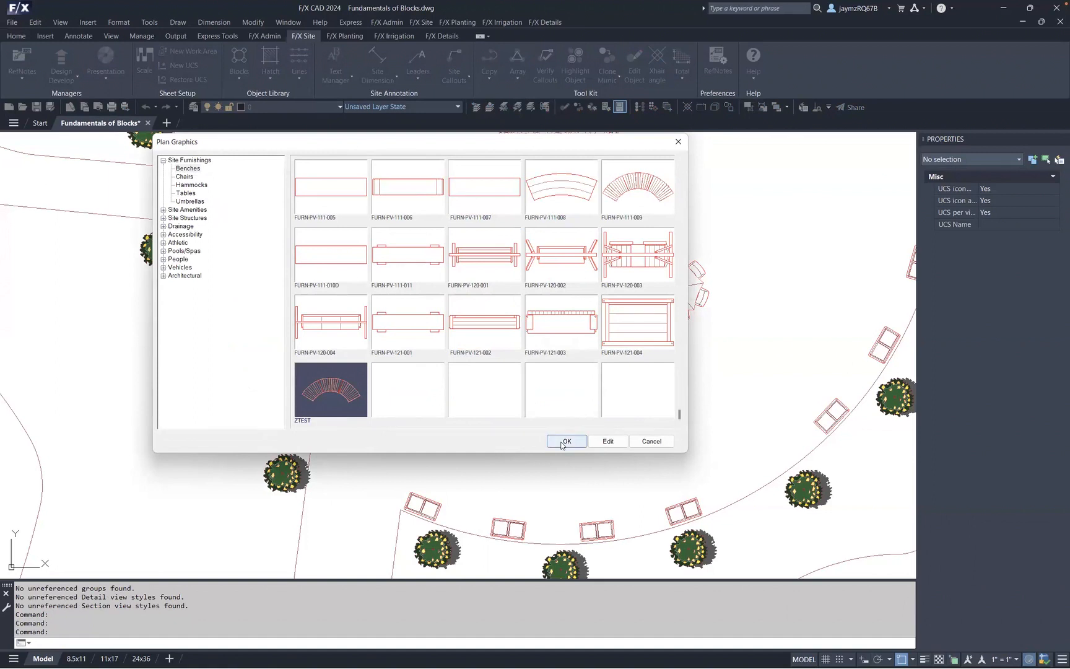
pyautogui.click(565, 441)
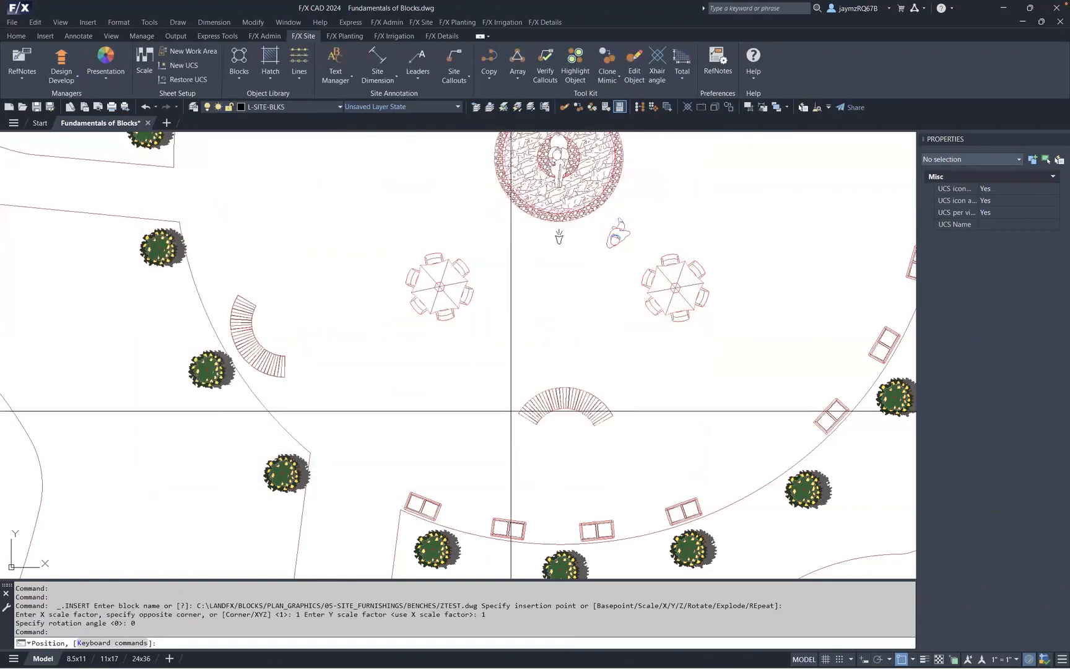
pyautogui.moveTo(298, 260); pyautogui.dragTo(530, 286, button='middle')
pyautogui.click(374, 394)
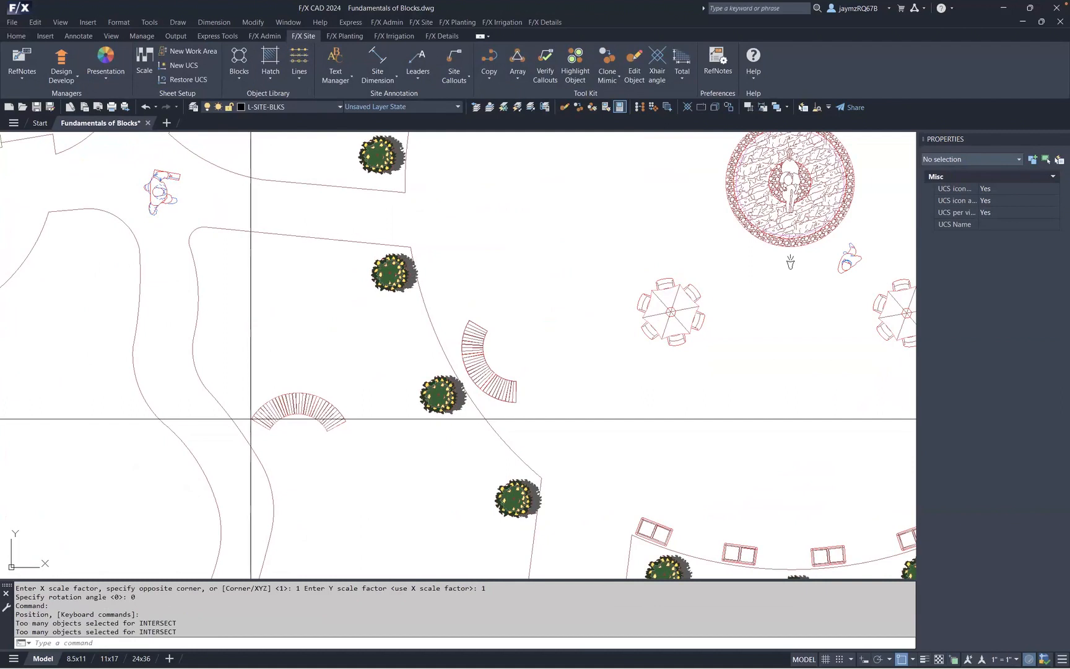
pyautogui.click(247, 420)
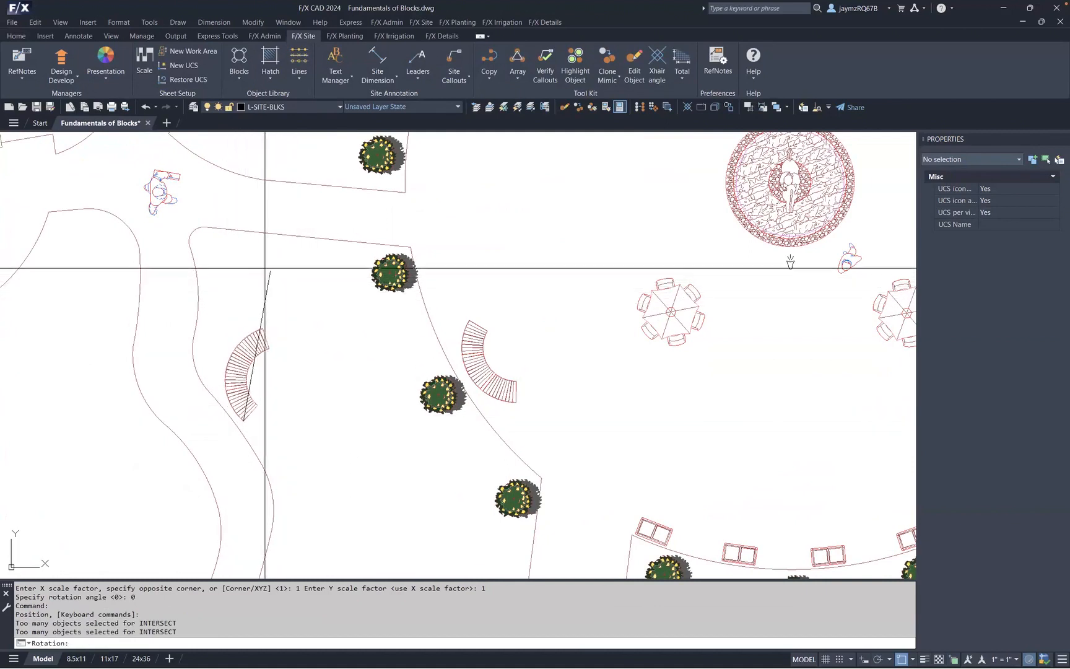
pyautogui.click(273, 331)
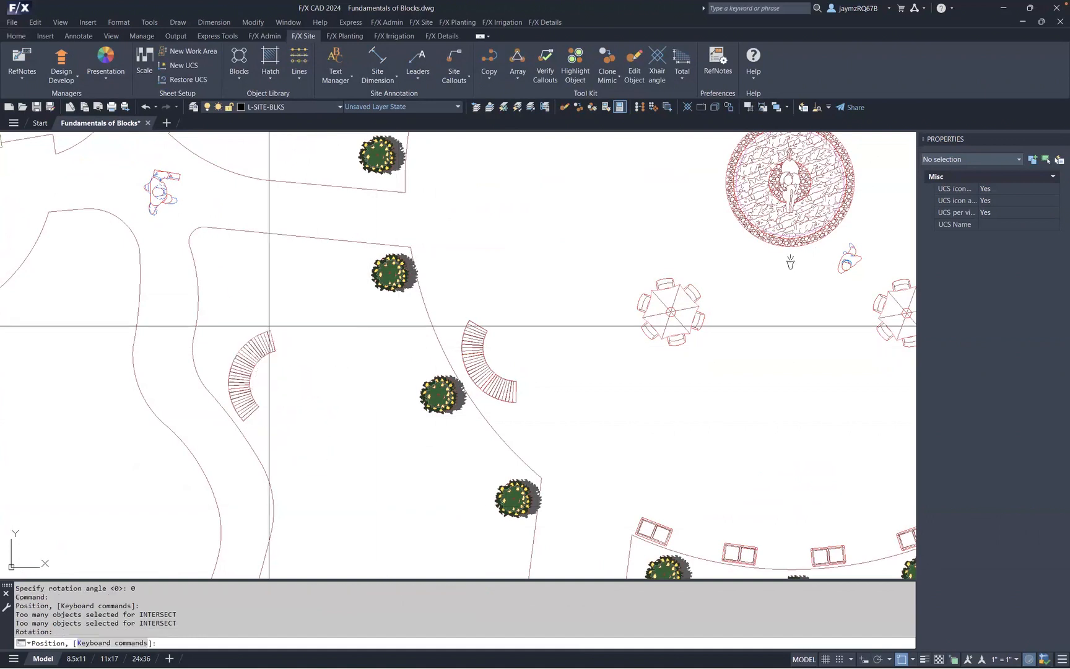
pyautogui.press('Escape')
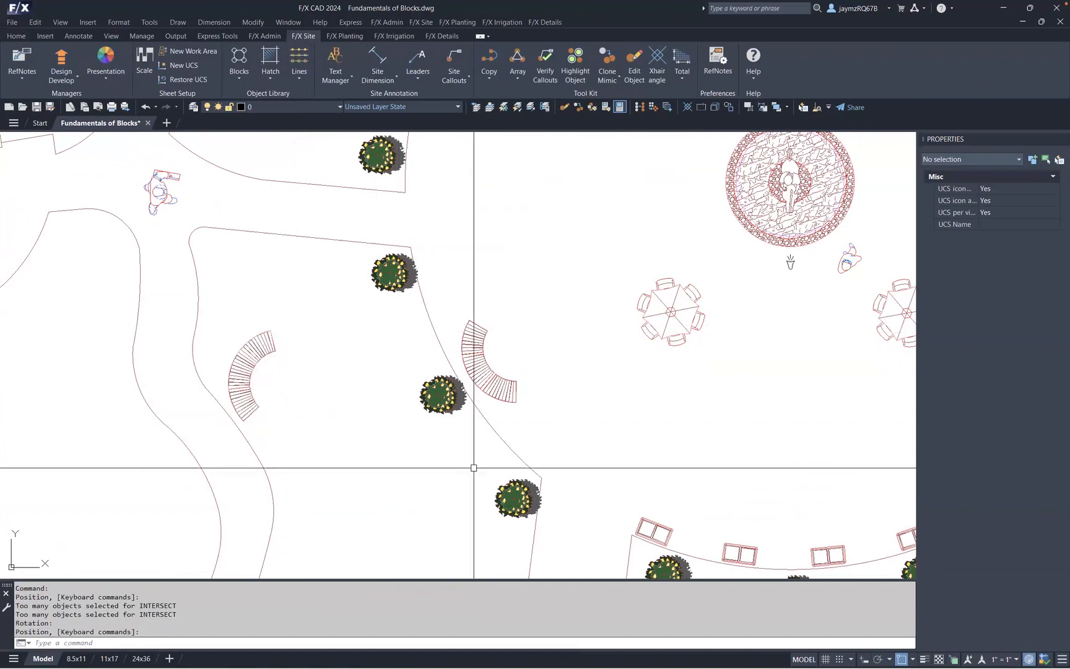
pyautogui.scroll(-2, 569, 407)
pyautogui.moveTo(562, 410); pyautogui.dragTo(473, 416, button='middle')
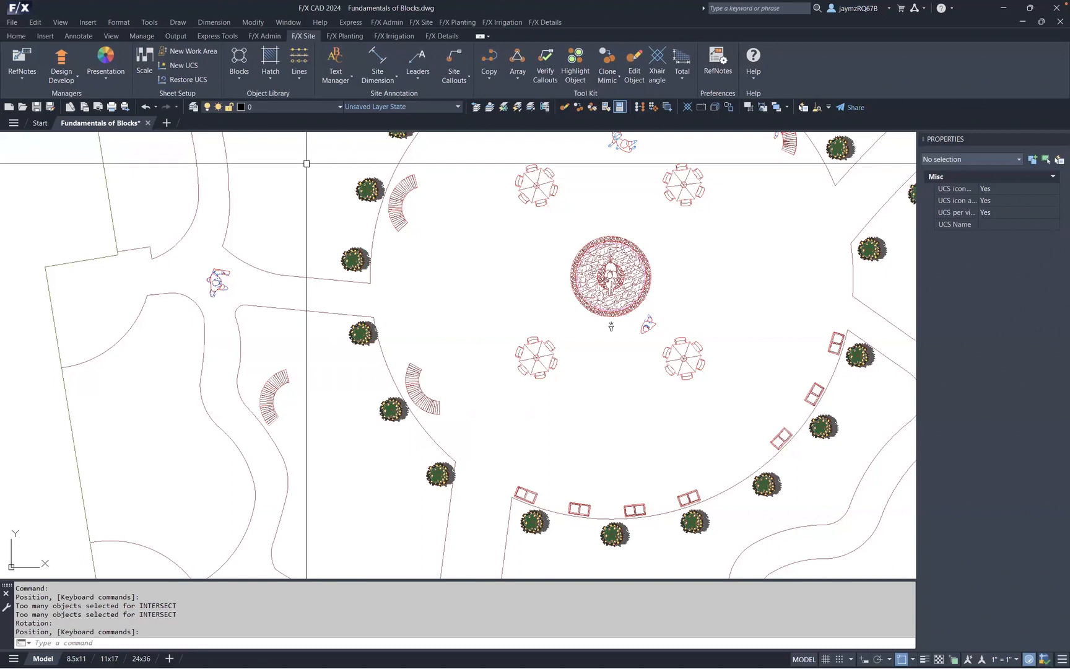
pyautogui.click(239, 62)
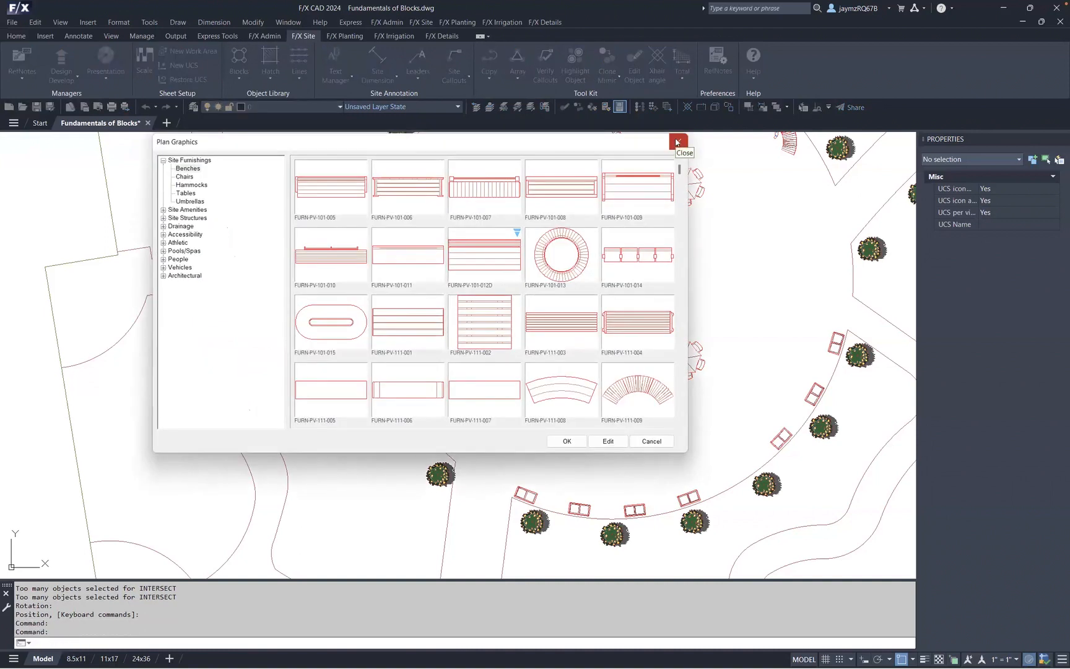
pyautogui.click(677, 142)
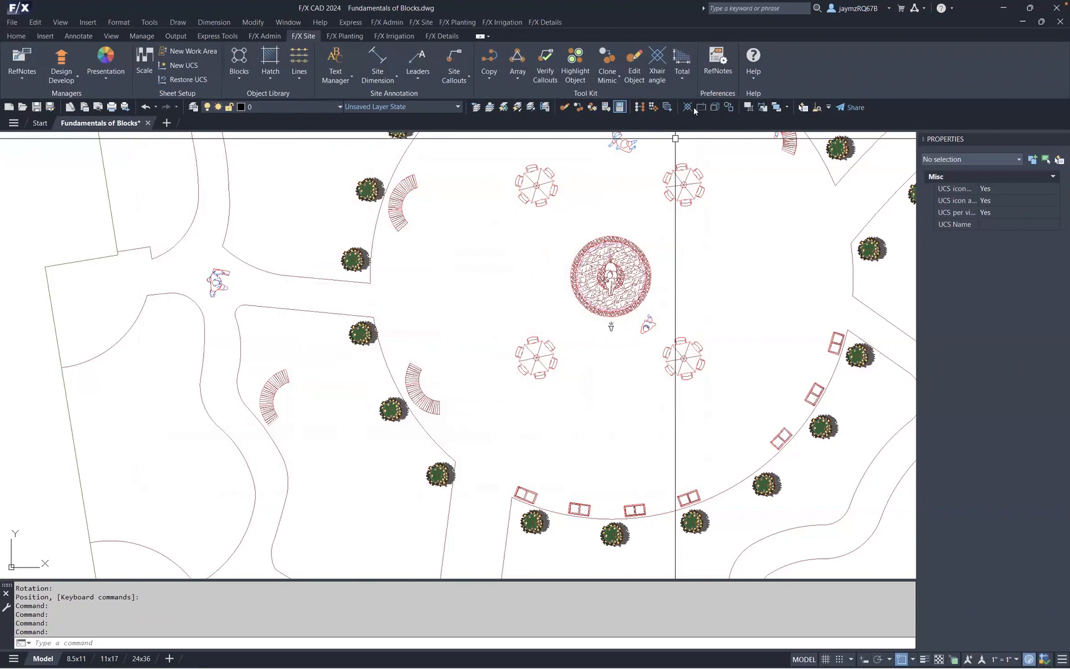
# - Minimize the CAD window and examine the deleted block files in the Recycle Bin sorted by date modified
pyautogui.click(999, 12)
pyautogui.press('super+Down')
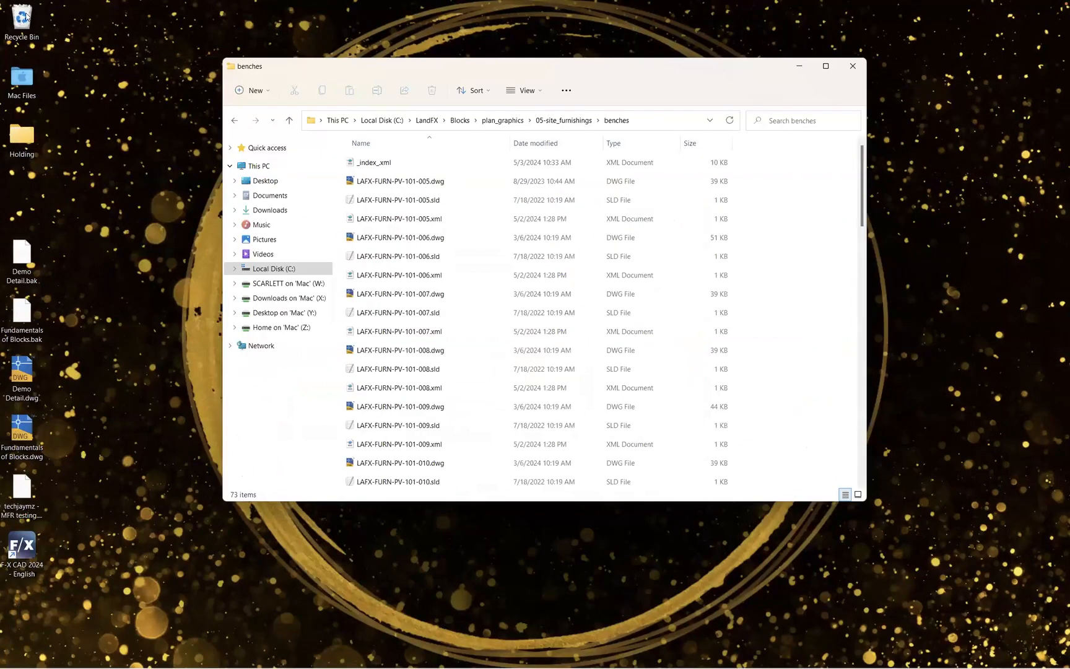
pyautogui.doubleClick(22, 19)
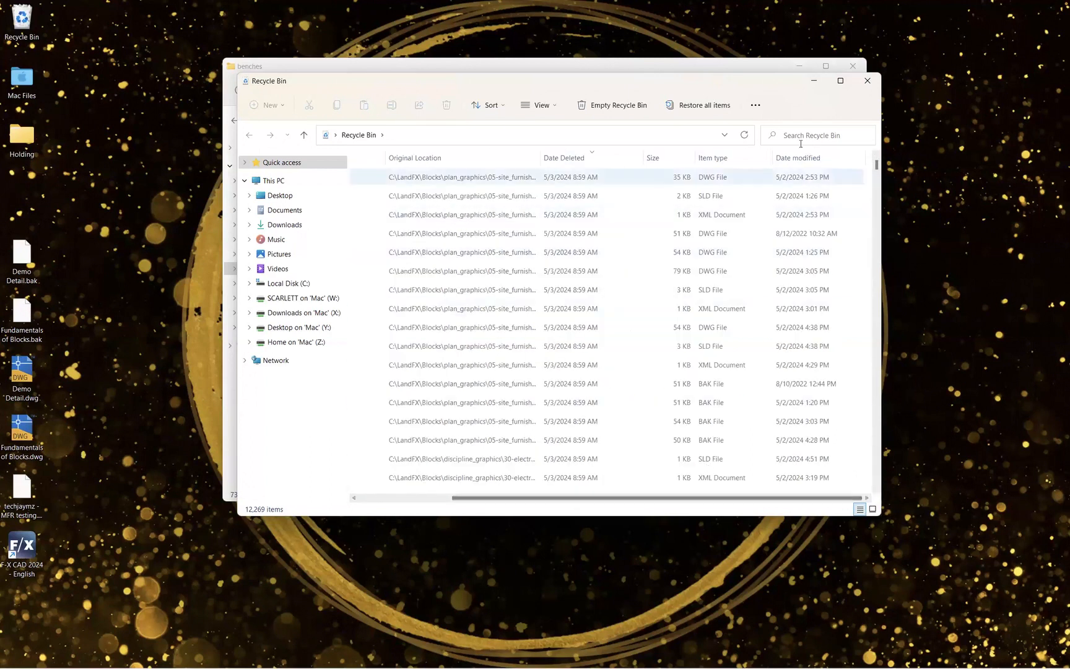
pyautogui.click(792, 157)
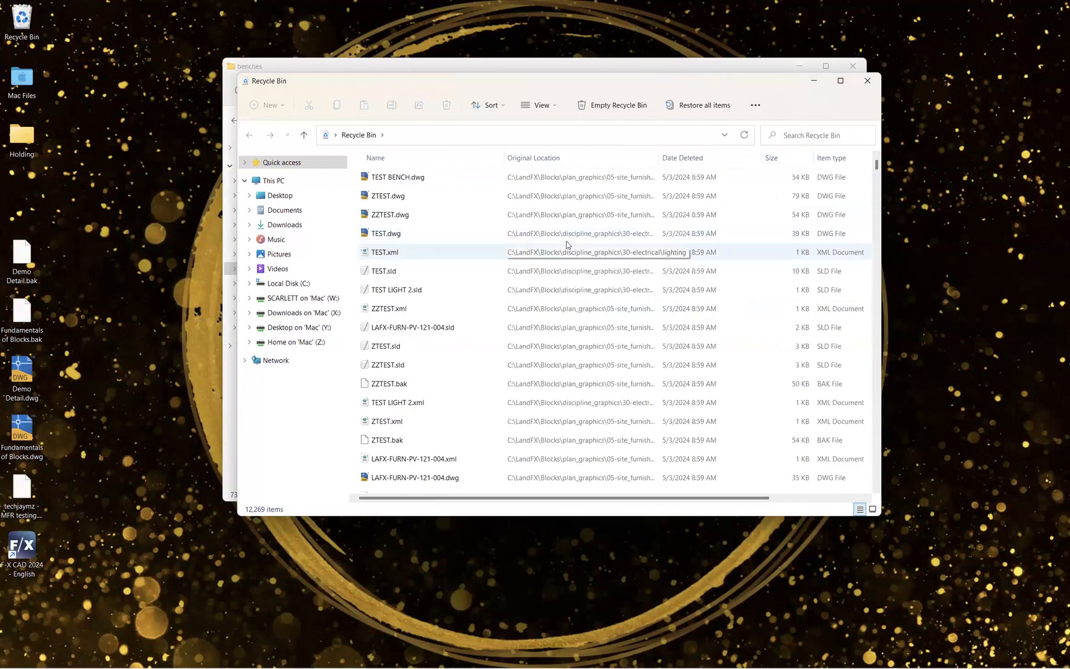
pyautogui.scroll(-10, 473, 259)
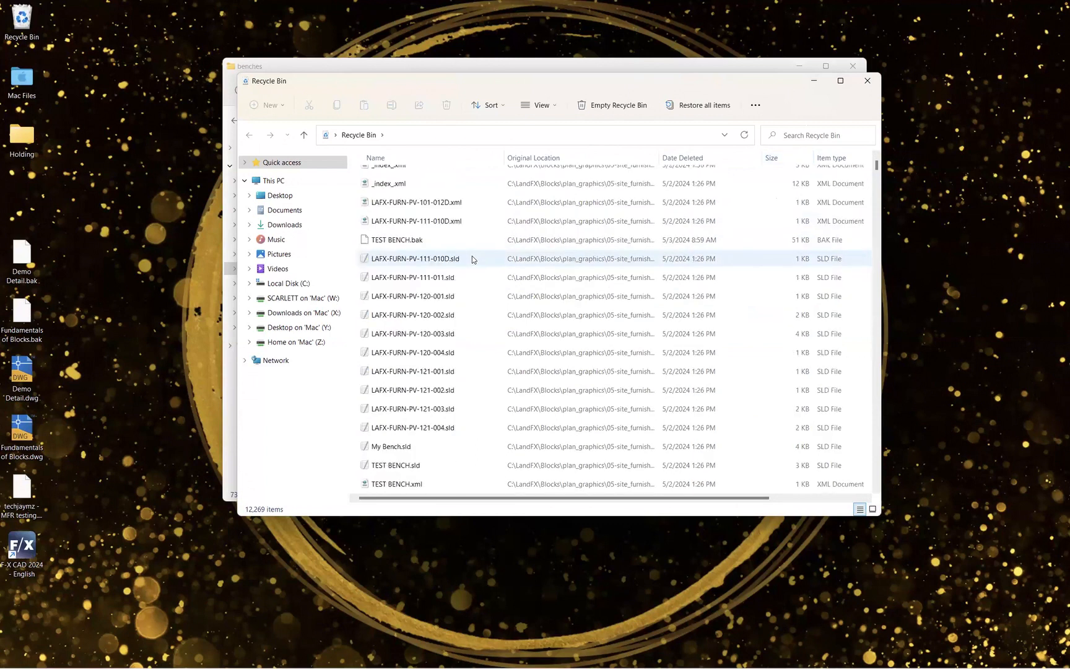
pyautogui.scroll(-10, 473, 259)
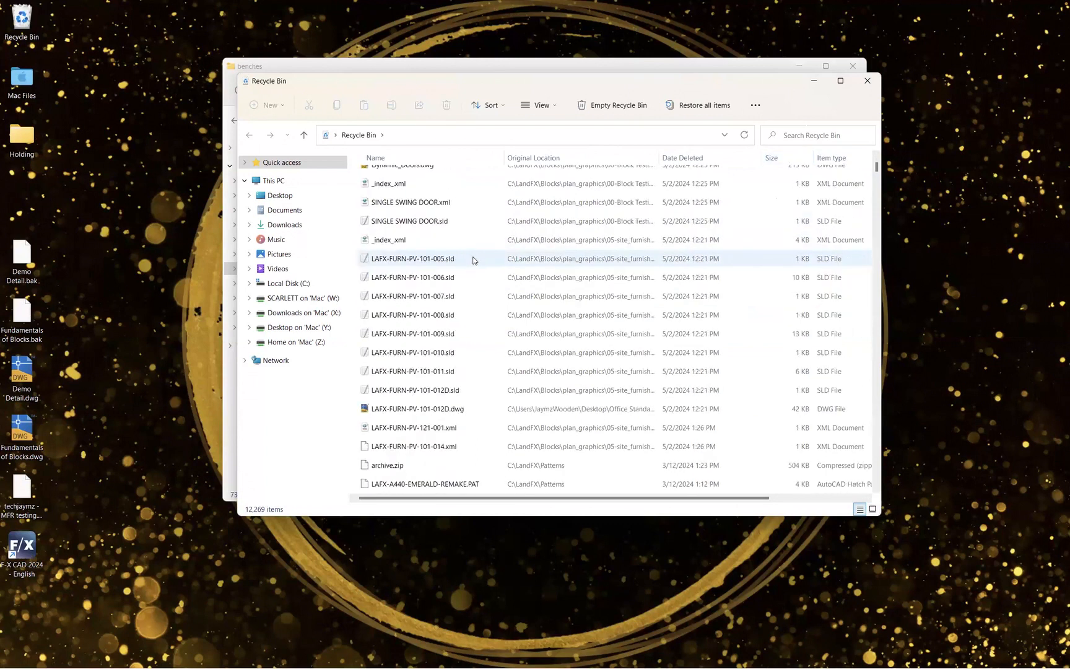
pyautogui.scroll(-10, 473, 259)
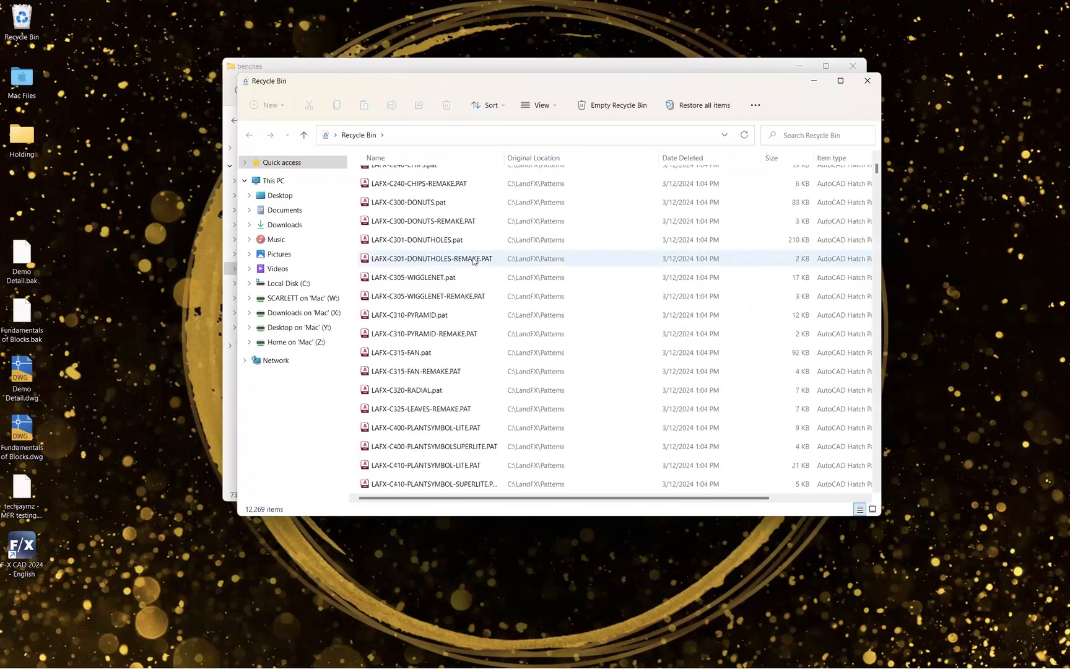
pyautogui.click(860, 79)
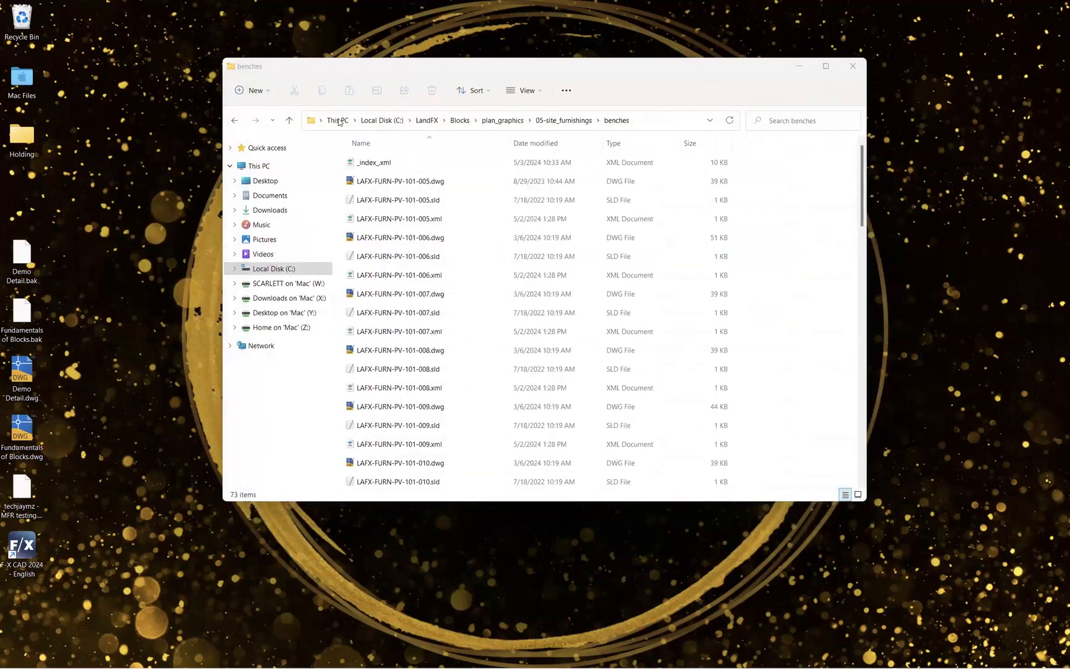
# - Sort the benches folder by type, select the drawings LAFX-FURN-PV-101-005 through 101-009 and copy them
pyautogui.click(234, 121)
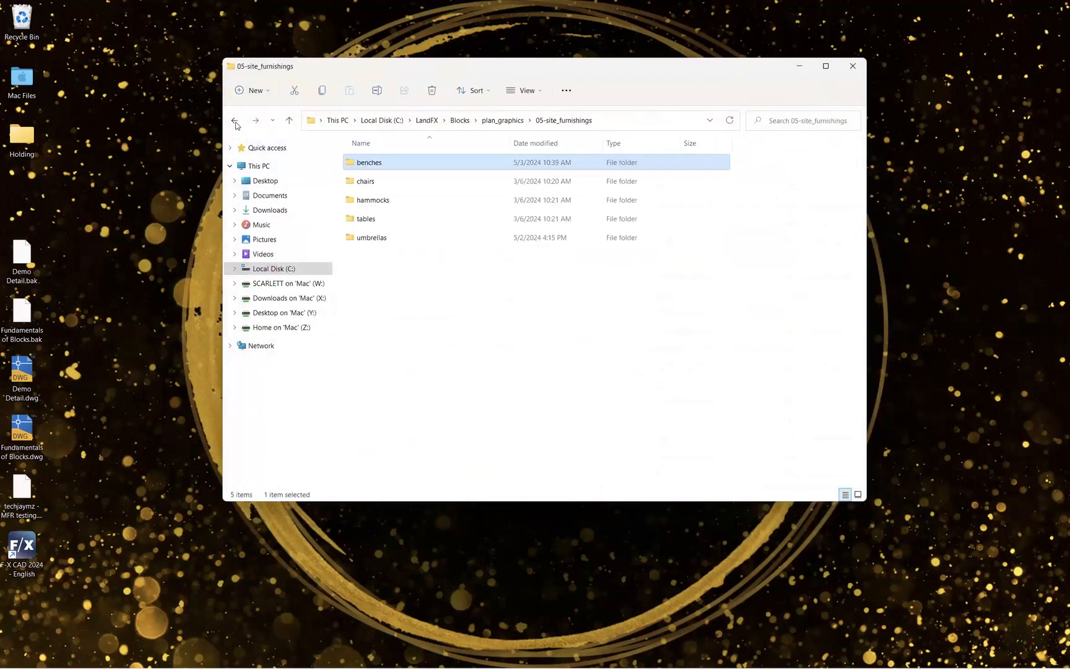
pyautogui.doubleClick(375, 163)
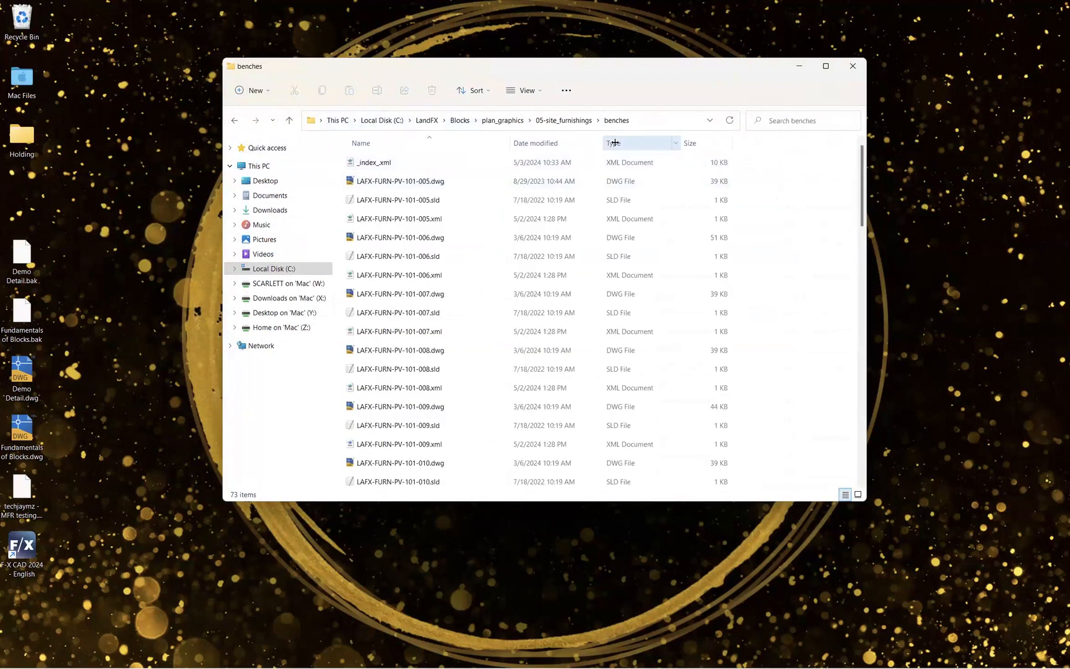
pyautogui.click(636, 148)
pyautogui.click(460, 181)
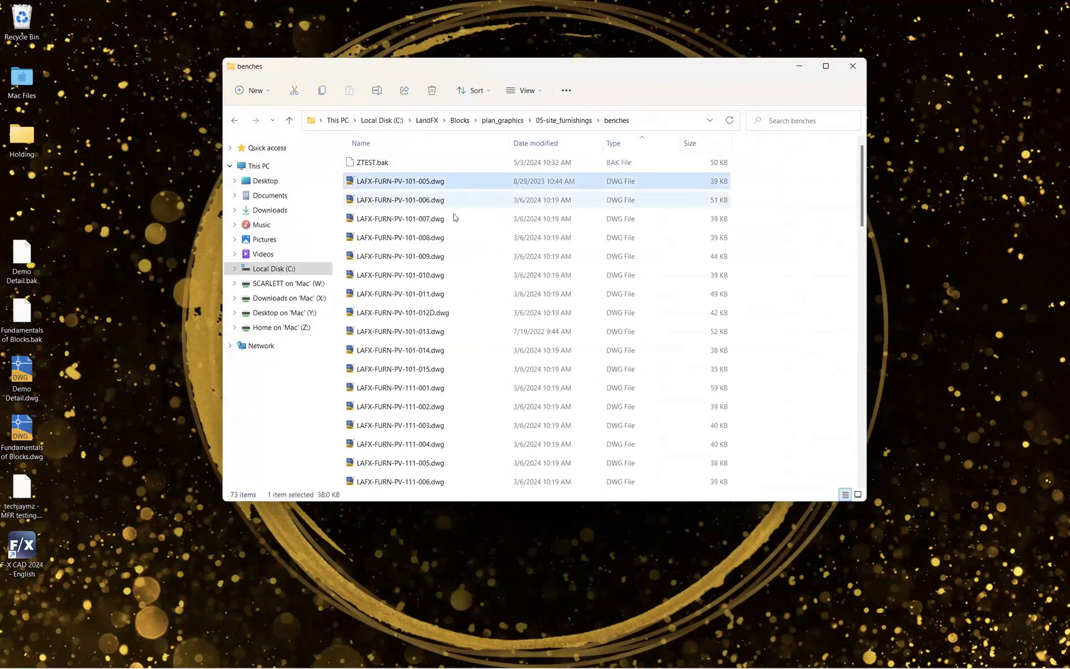
pyautogui.keyDown('shift'); pyautogui.click(439, 256); pyautogui.keyUp('shift')
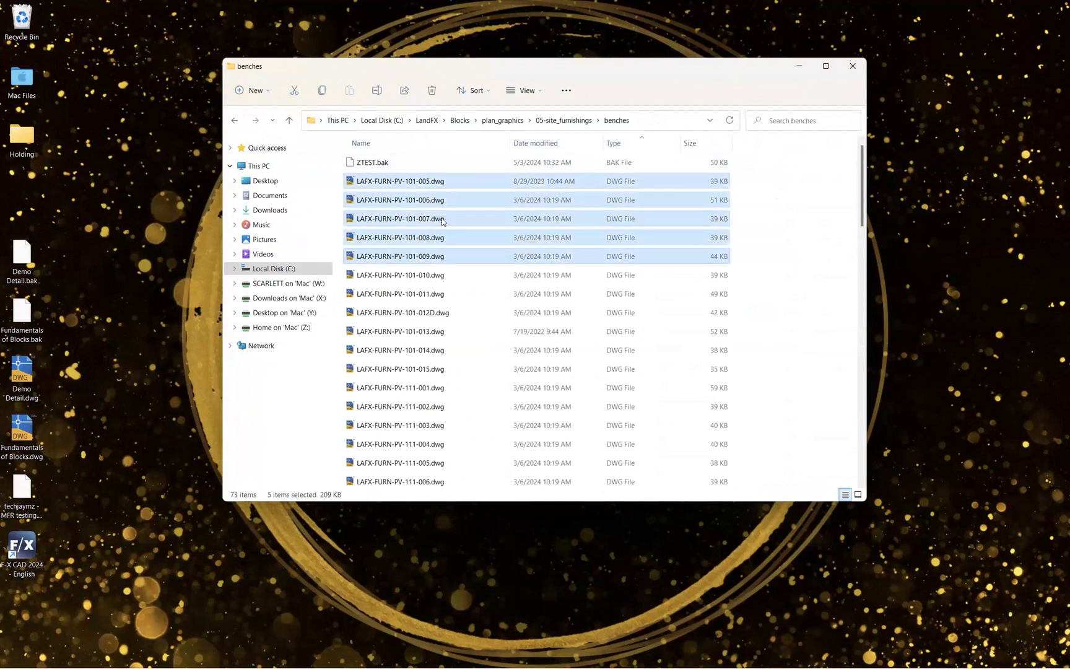
pyautogui.rightClick(440, 220)
pyautogui.click(336, 204)
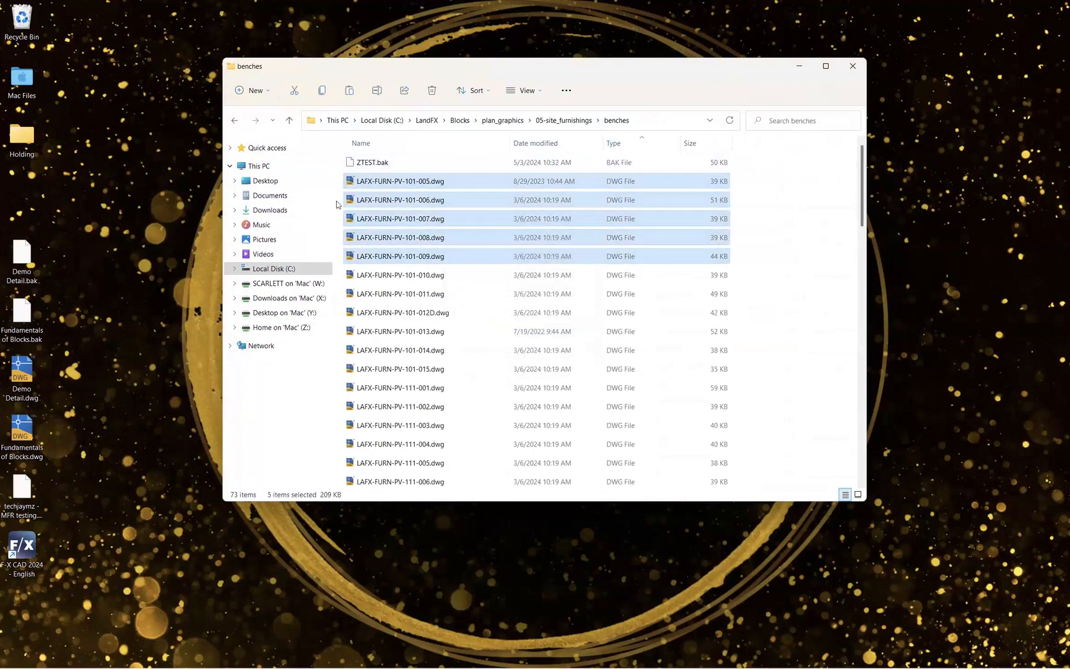
pyautogui.rightClick(46, 179)
pyautogui.click(57, 193)
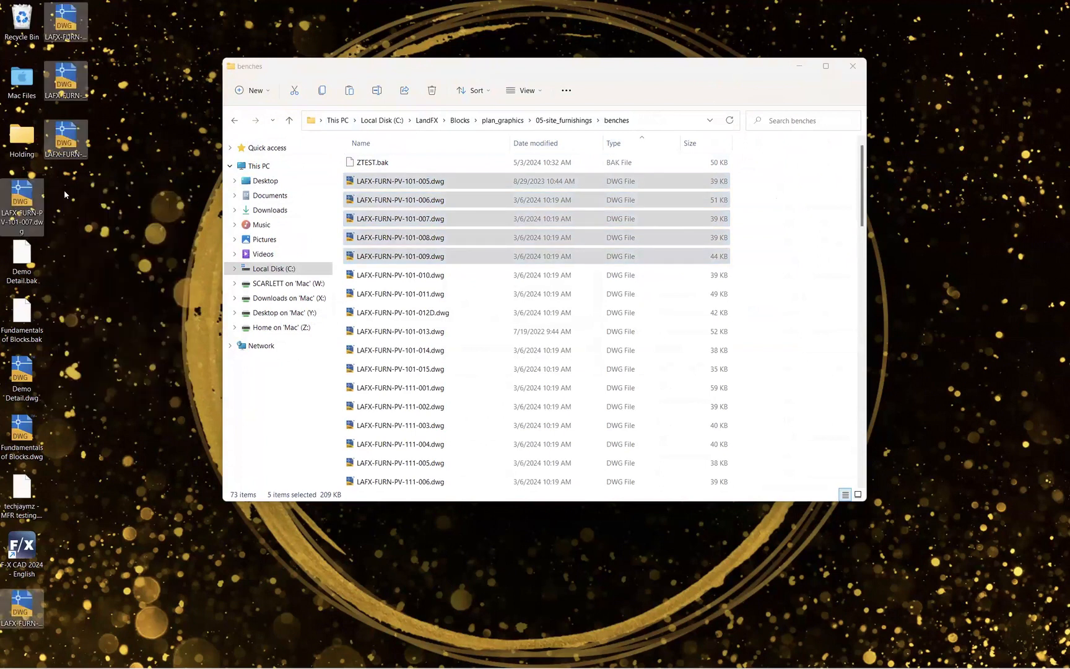
pyautogui.hotkey('ctrl', 'z')
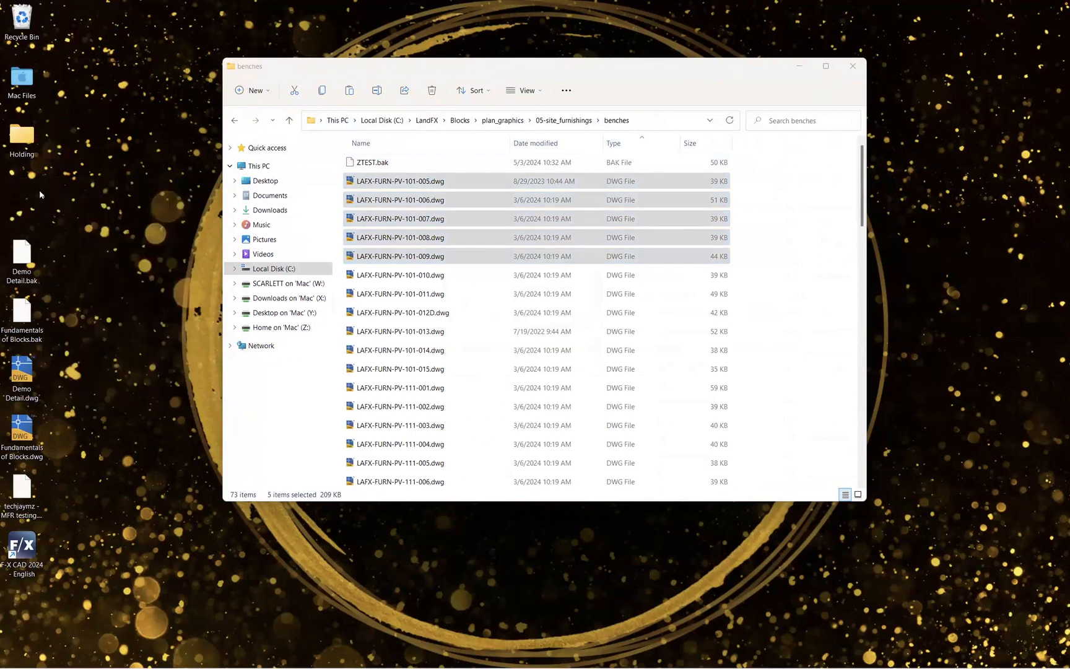
# - Create a new folder on the desktop named Office Standard
pyautogui.rightClick(39, 190)
pyautogui.moveTo(101, 346)
pyautogui.click(217, 344)
pyautogui.write('Office Standard')
pyautogui.press('Return')
# - Open the Office Standard folder and paste the five copied bench drawings into it
pyautogui.moveTo(73, 190); pyautogui.dragTo(29, 193)
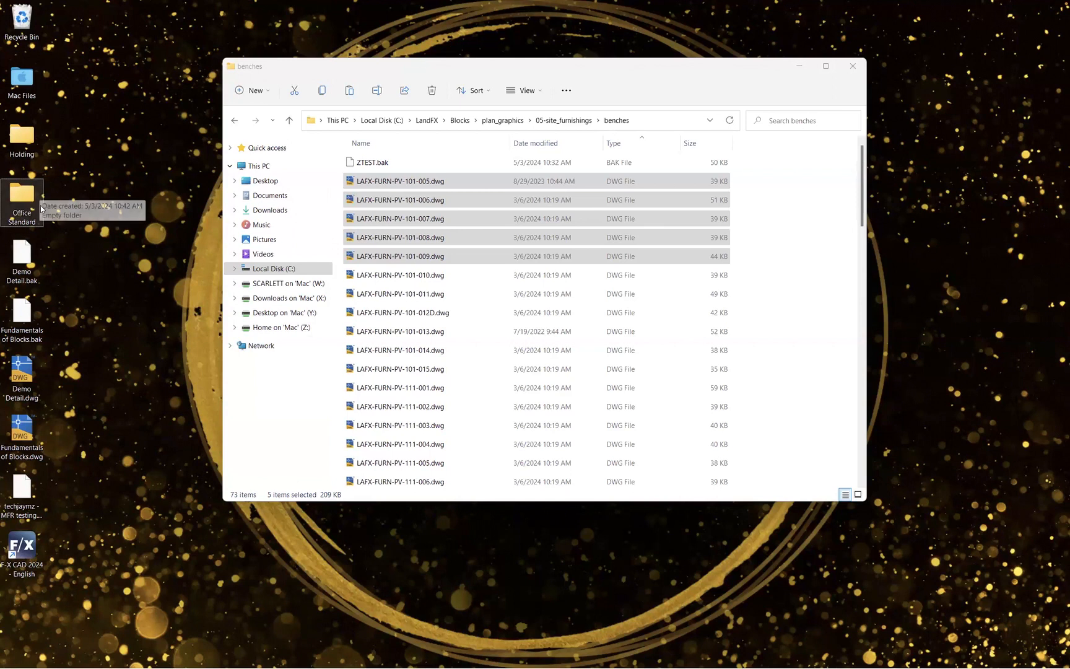
pyautogui.doubleClick(12, 193)
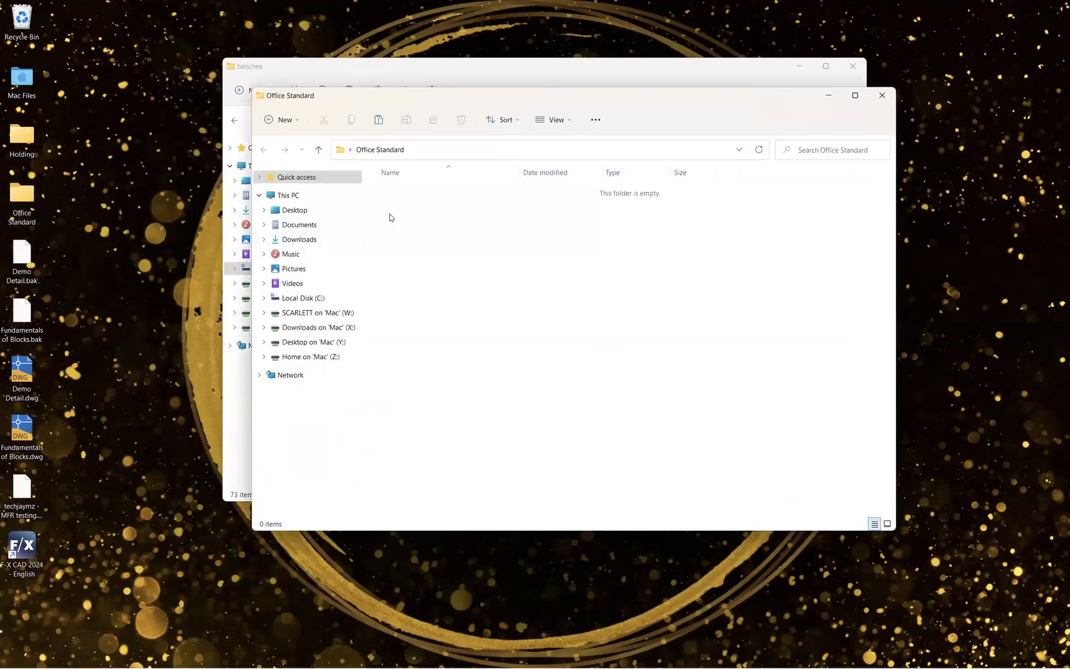
pyautogui.rightClick(403, 212)
pyautogui.click(379, 121)
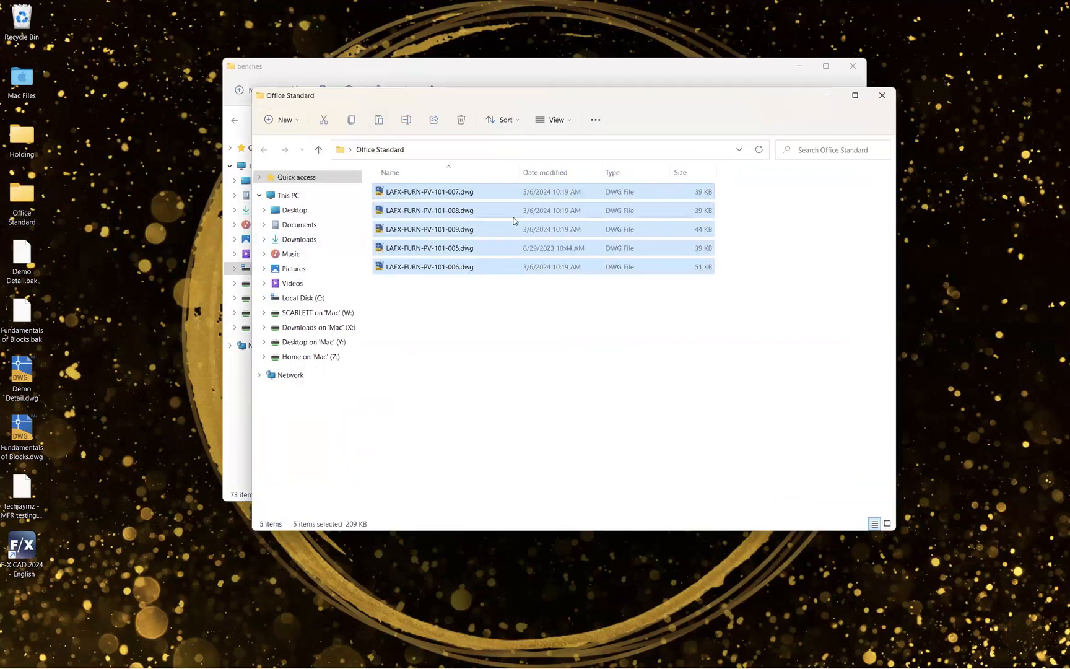
# - Rename the drawing LAFX-FURN-PV-101-005.dwg in the Office Standard folder to 005.dwg
pyautogui.click(426, 198)
pyautogui.click(426, 189)
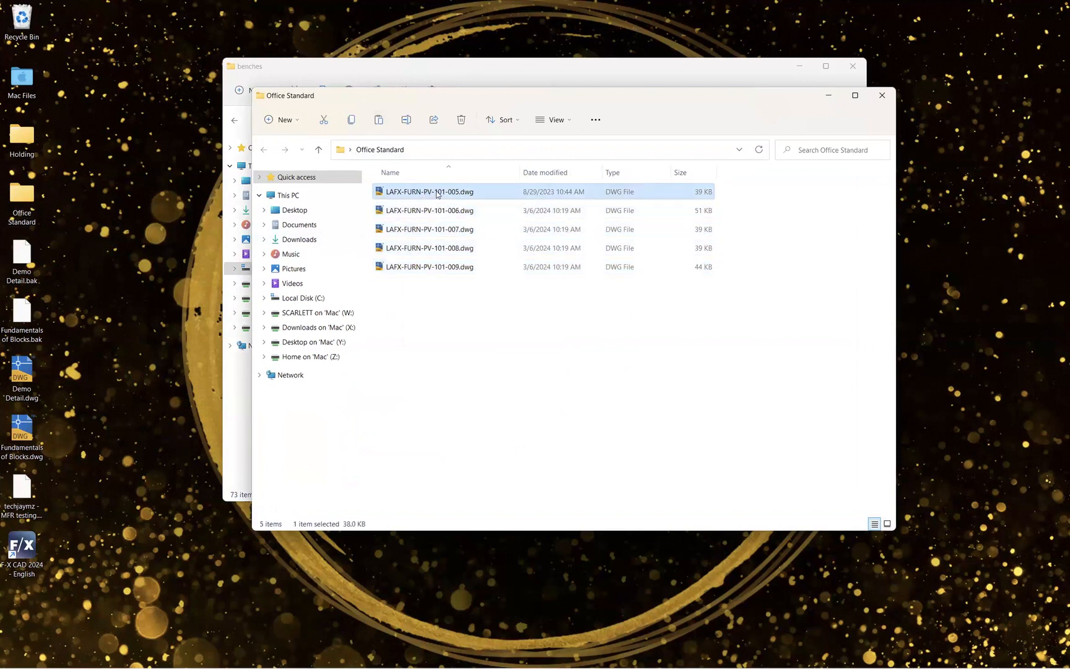
pyautogui.click(438, 192)
pyautogui.click(447, 191)
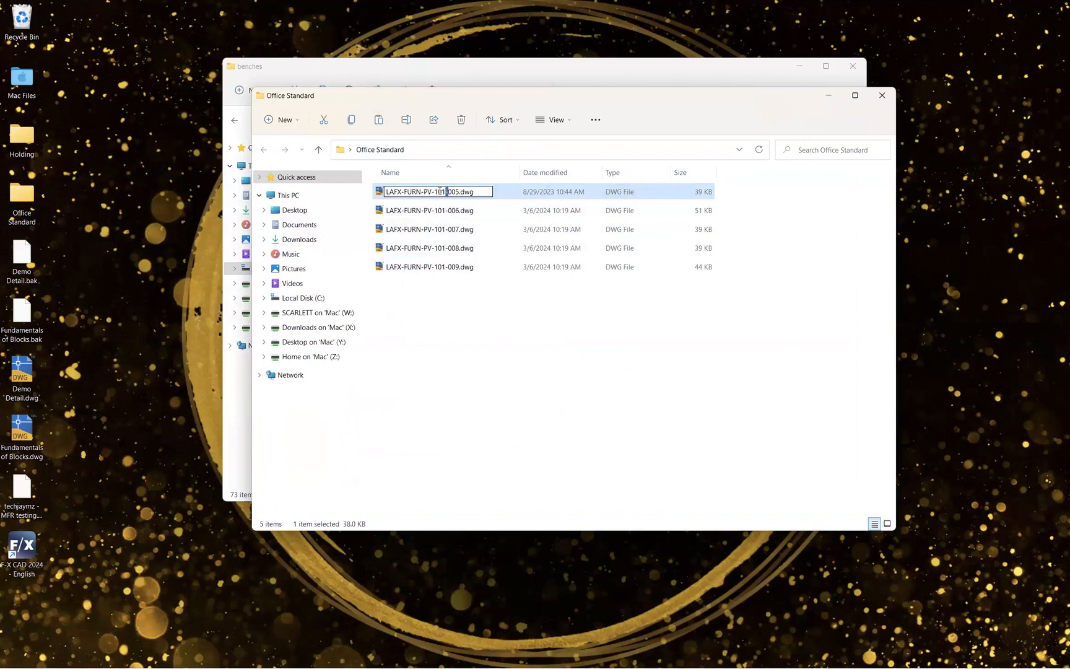
pyautogui.moveTo(440, 192); pyautogui.dragTo(366, 186)
pyautogui.press('BackSpace')
pyautogui.press('Return')
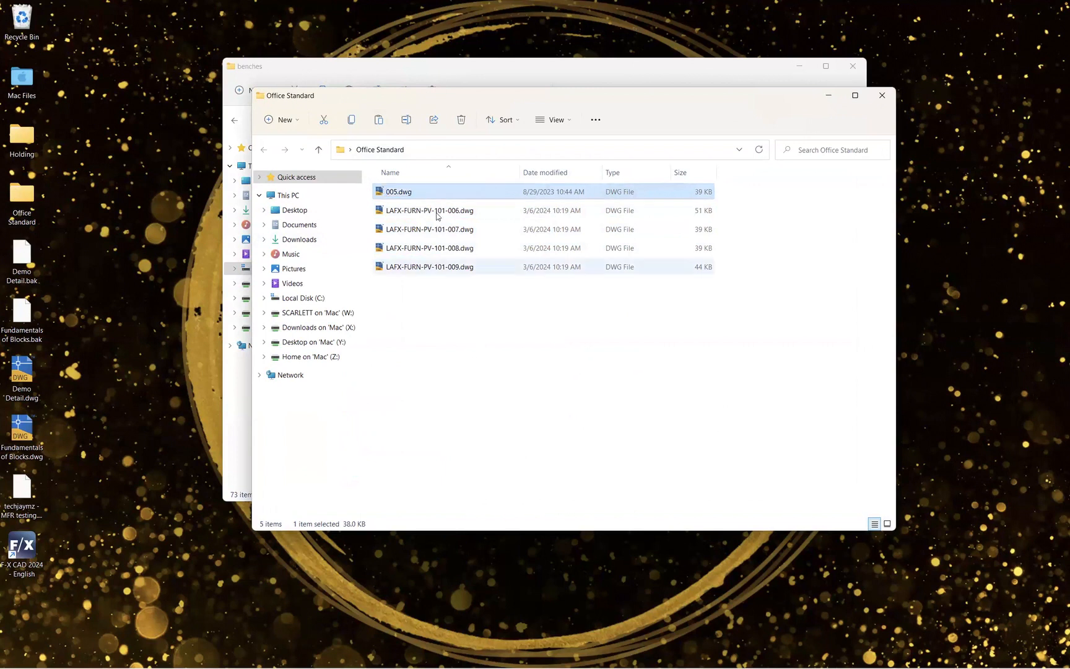
# - Rename LAFX-FURN-PV-101-006.dwg to 006.dwg by removing the name prefix
pyautogui.click(433, 212)
pyautogui.click(430, 210)
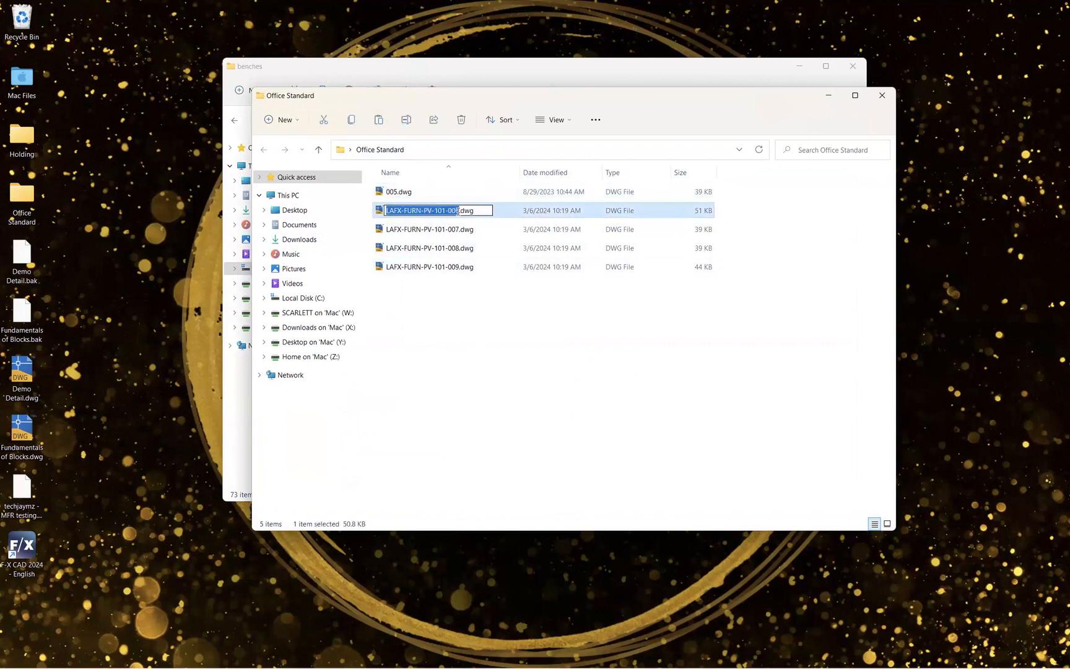
pyautogui.moveTo(449, 211); pyautogui.dragTo(380, 211)
pyautogui.press('BackSpace')
pyautogui.press('Return')
# - Rename LAFX-FURN-PV-101-007.dwg to 007.dwg by removing the name prefix
pyautogui.click(413, 230)
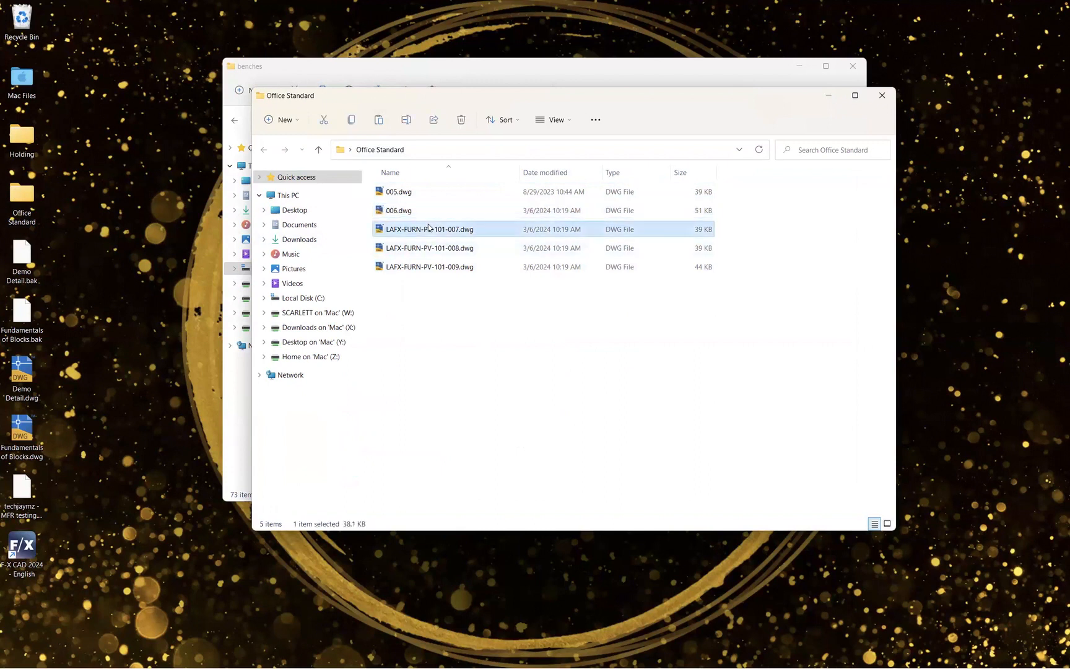
pyautogui.click(435, 229)
pyautogui.moveTo(448, 229); pyautogui.dragTo(363, 228)
pyautogui.press('BackSpace')
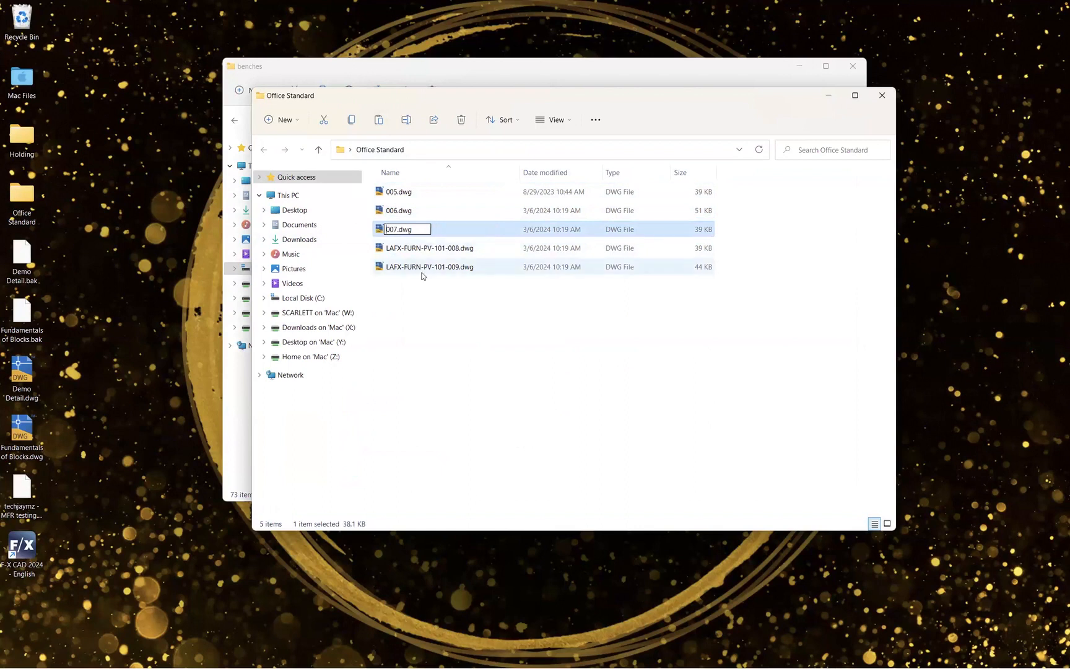
pyautogui.press('Return')
# - Rename LAFX-FURN-PV-101-008.dwg to 008.dwg by removing the name prefix
pyautogui.click(416, 249)
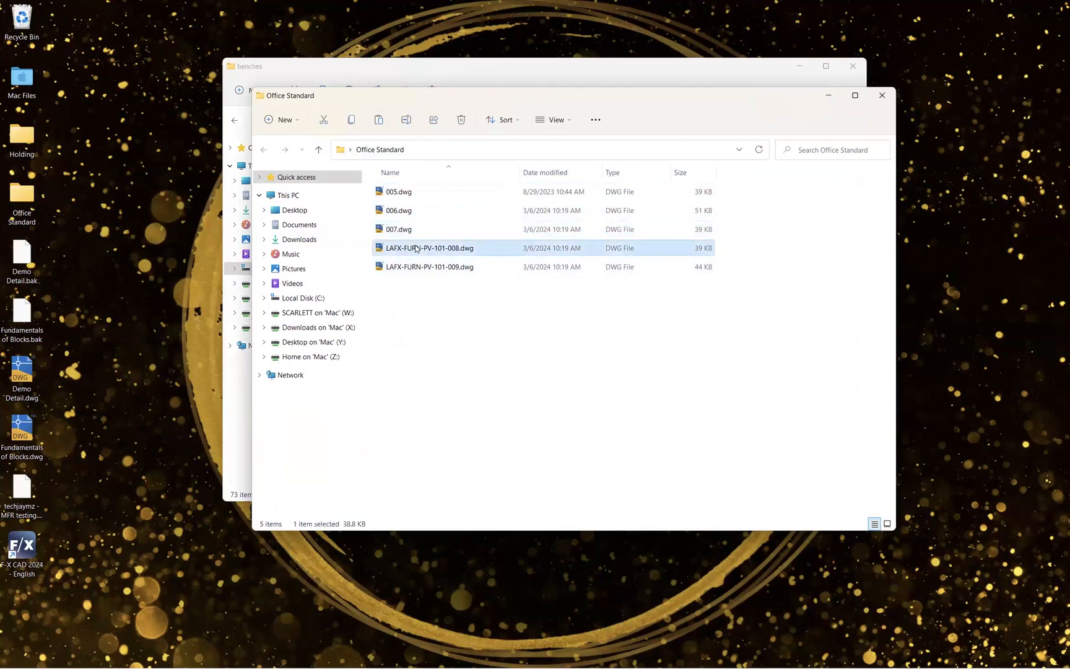
pyautogui.click(416, 248)
pyautogui.click(449, 248)
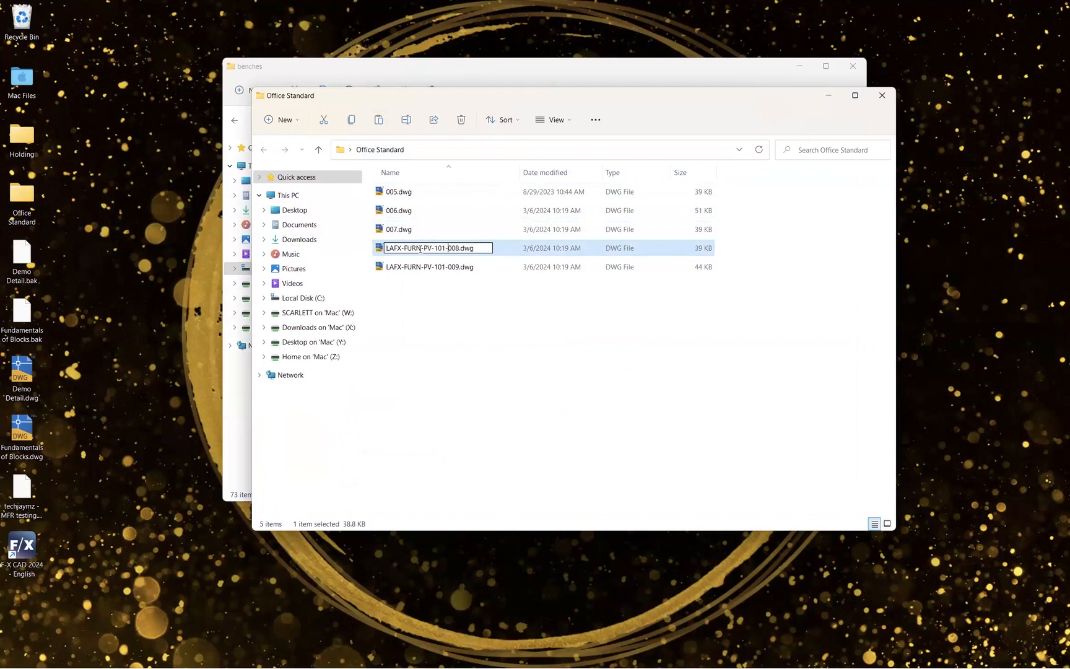
pyautogui.hotkey('shift', 'Home')
pyautogui.press('Delete')
# - Rename LAFX-FURN-PV-101-009.dwg to 009.dwg by removing the name prefix
pyautogui.click(421, 268)
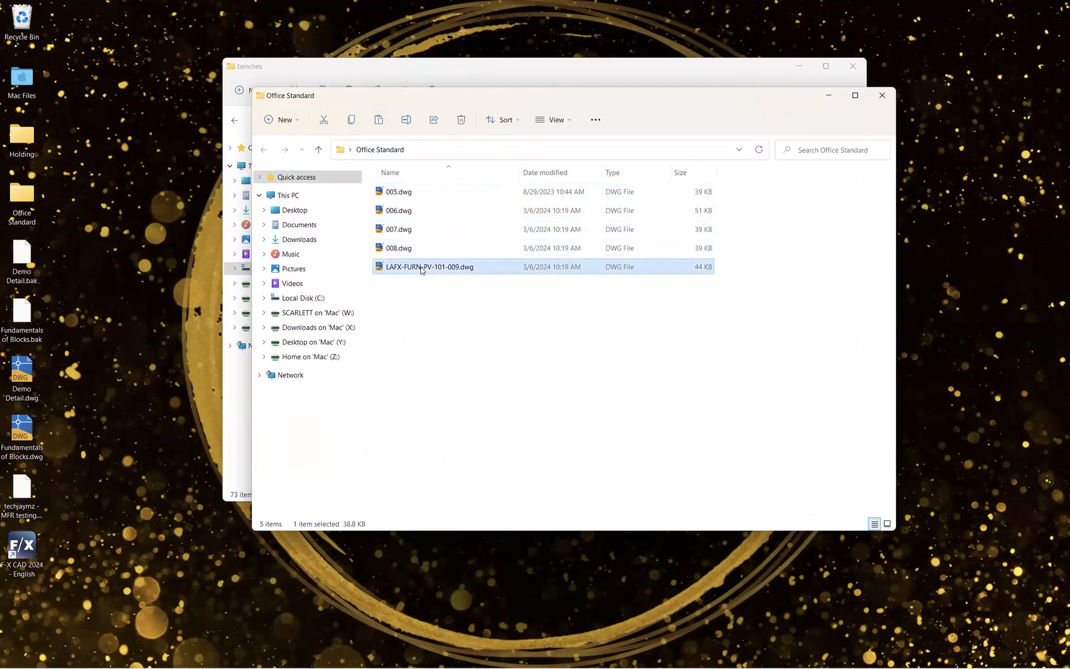
pyautogui.click(420, 268)
pyautogui.click(447, 267)
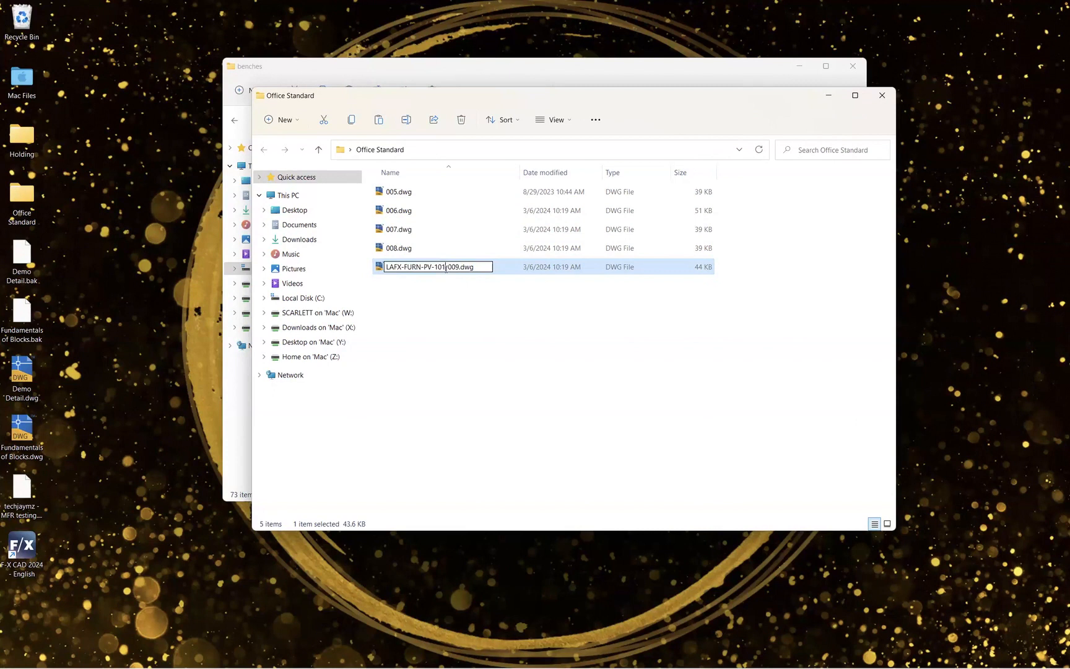
pyautogui.moveTo(447, 267); pyautogui.dragTo(384, 266)
pyautogui.press('Delete')
pyautogui.click(437, 286)
# - Close the Office Standard window and move the desktop Office Standard folder into LandFX > Blocks > plan_graphics > 05-site_furnishings
pyautogui.click(881, 96)
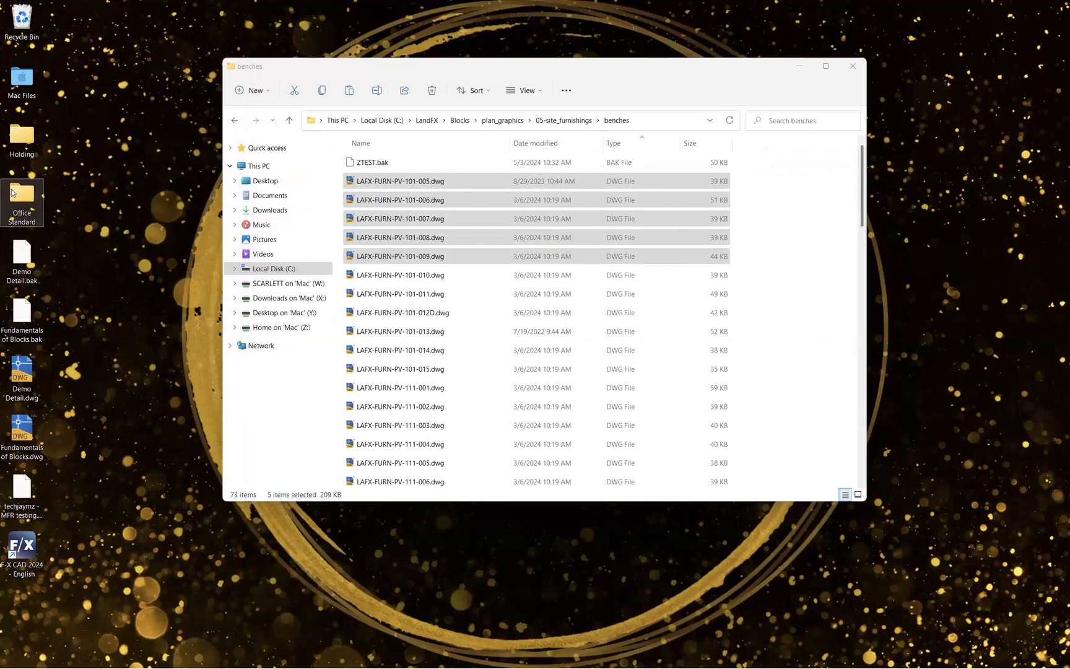
pyautogui.click(436, 121)
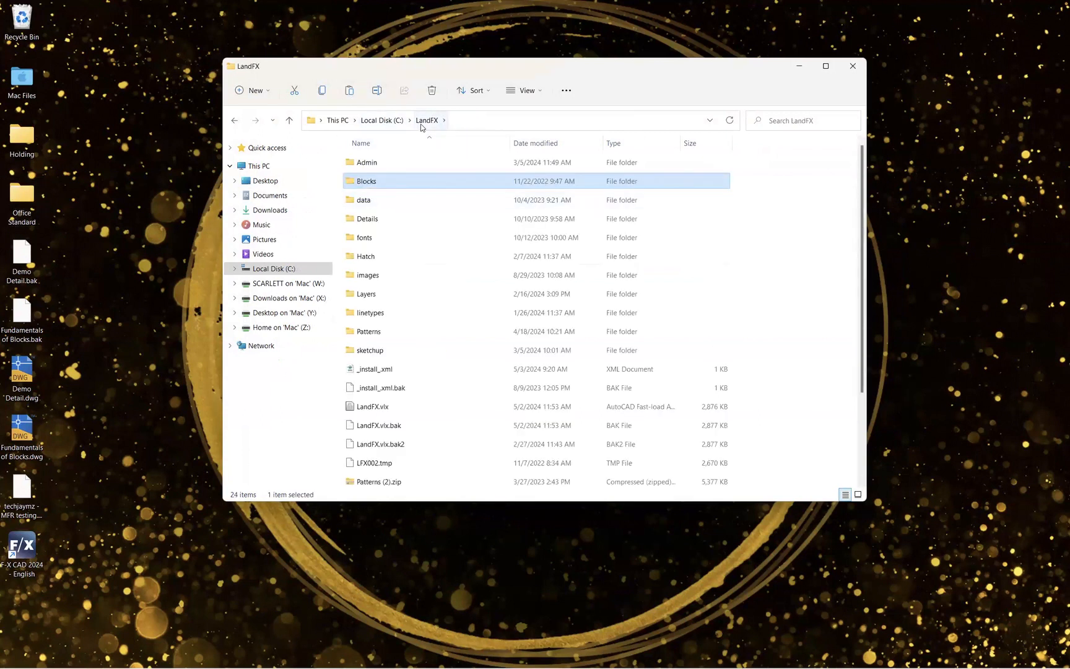
pyautogui.doubleClick(365, 183)
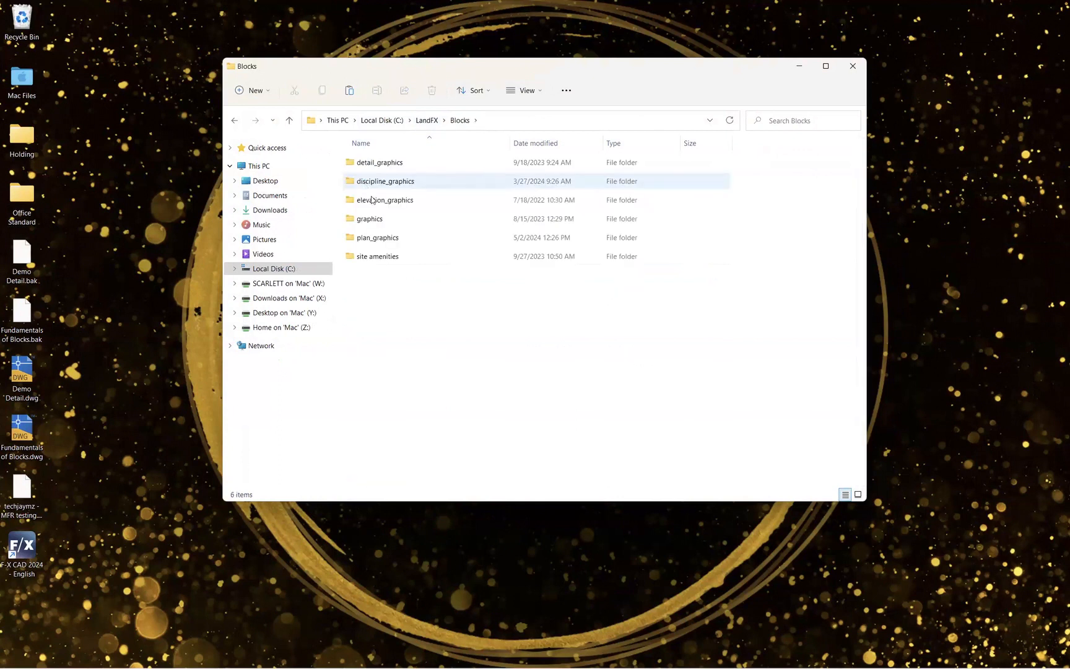
pyautogui.click(31, 199)
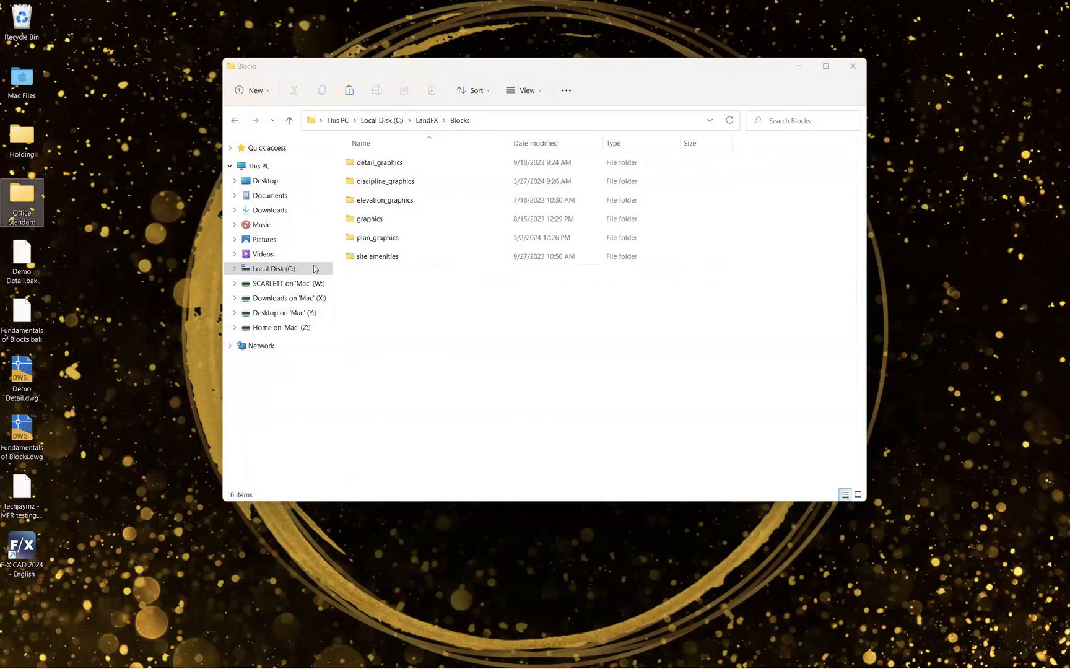
pyautogui.doubleClick(369, 238)
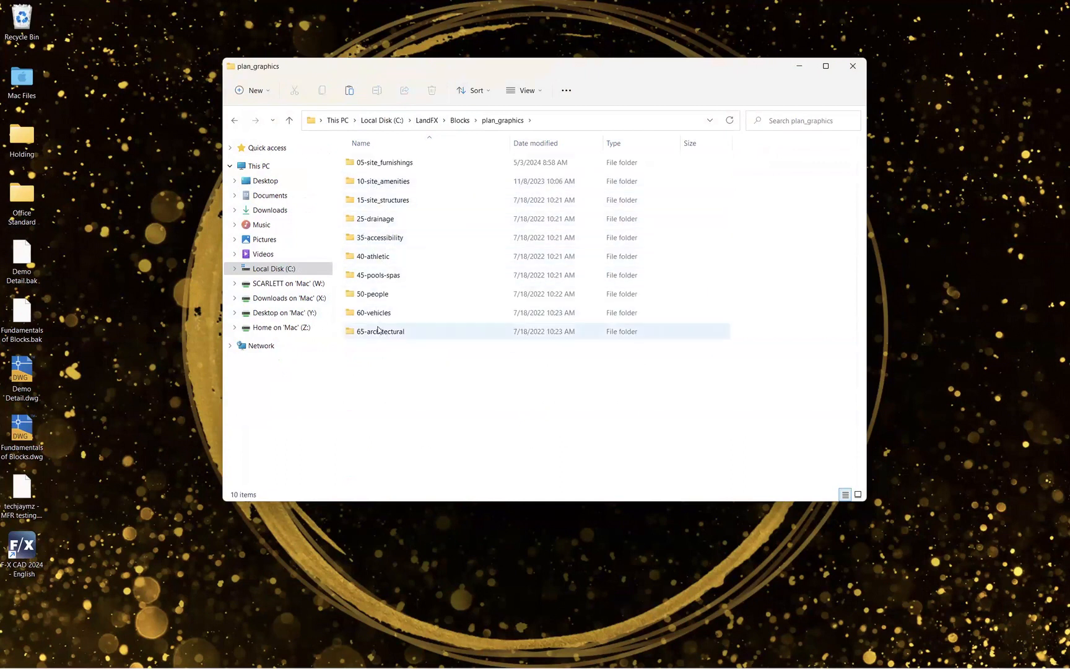
pyautogui.doubleClick(386, 164)
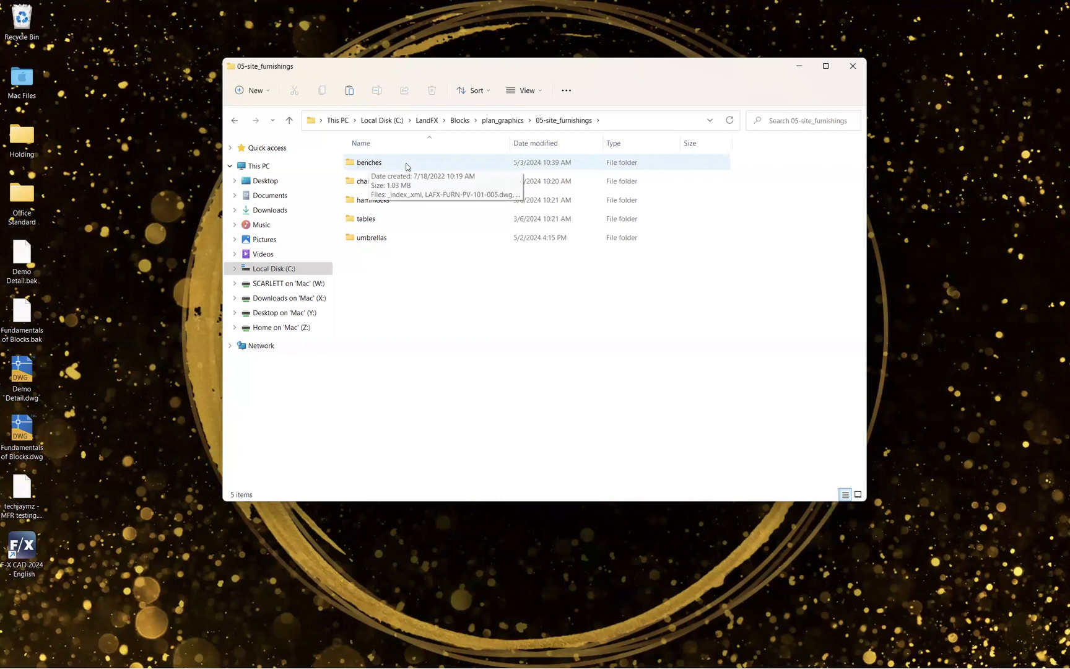
pyautogui.click(26, 203)
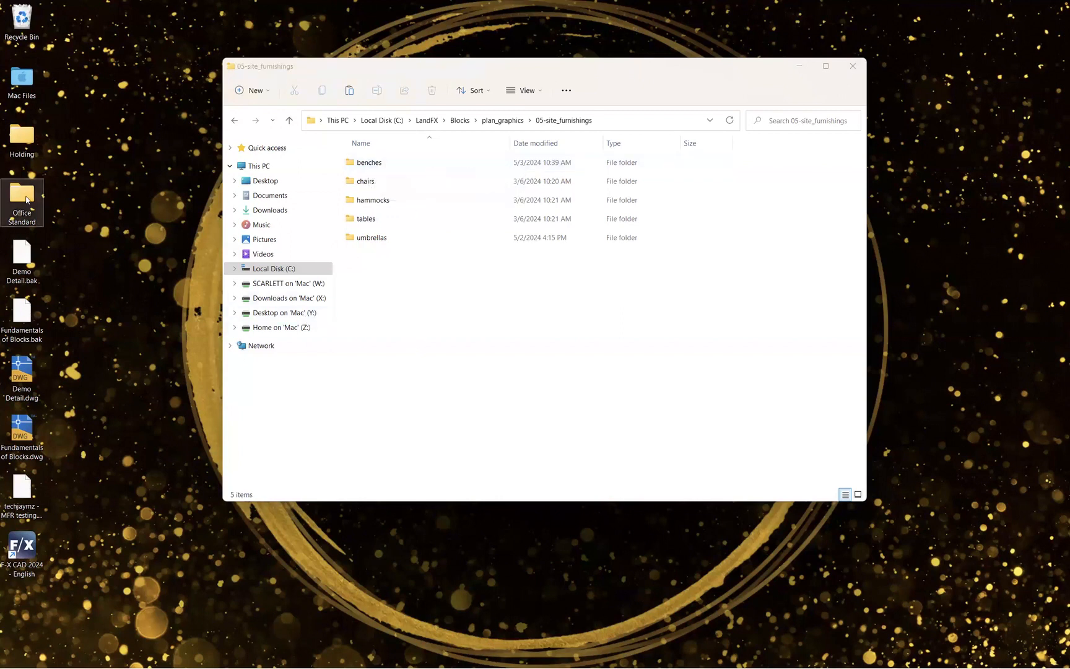
pyautogui.moveTo(27, 200); pyautogui.dragTo(405, 292)
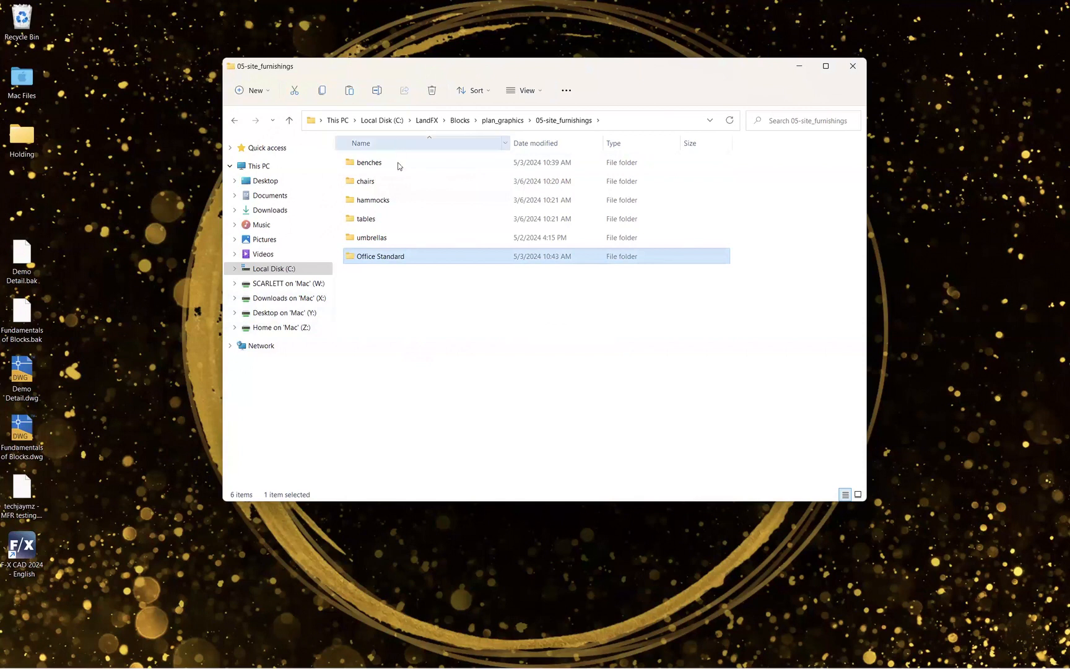
# - Rename the moved folder to Office Standard Benches and open it
pyautogui.click(391, 257)
pyautogui.click(408, 256)
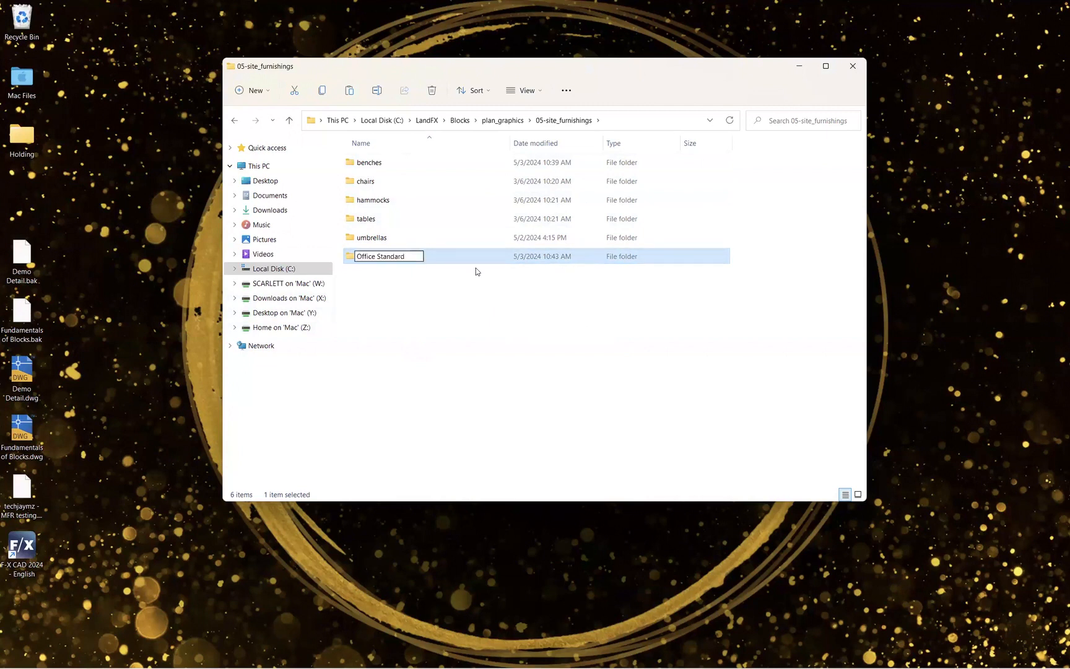
pyautogui.write('Benches')
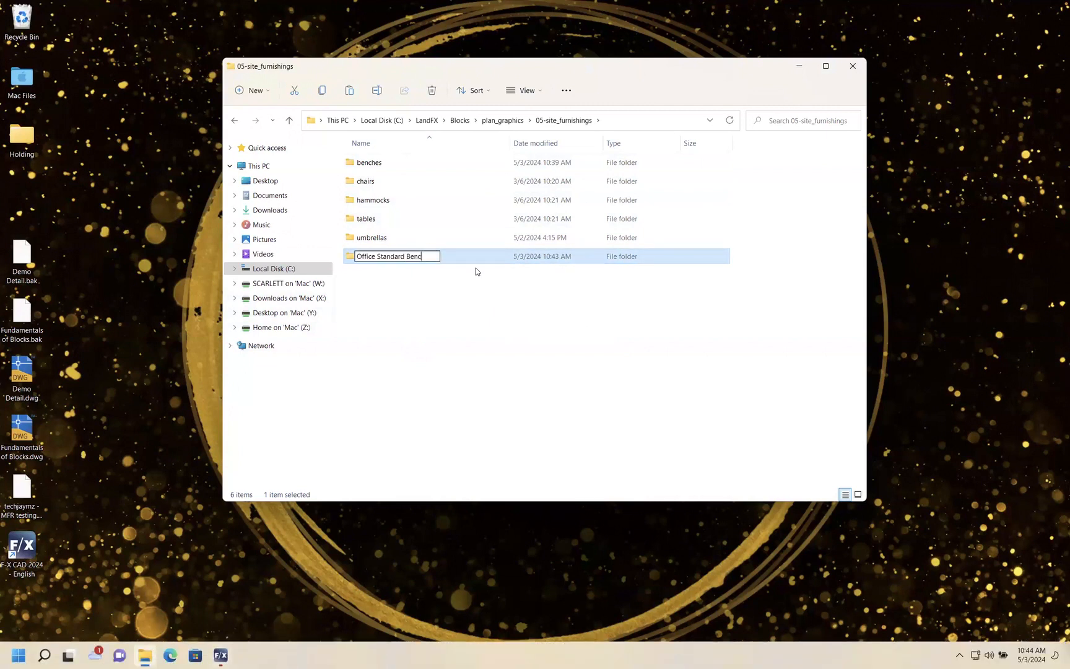
pyautogui.click(525, 296)
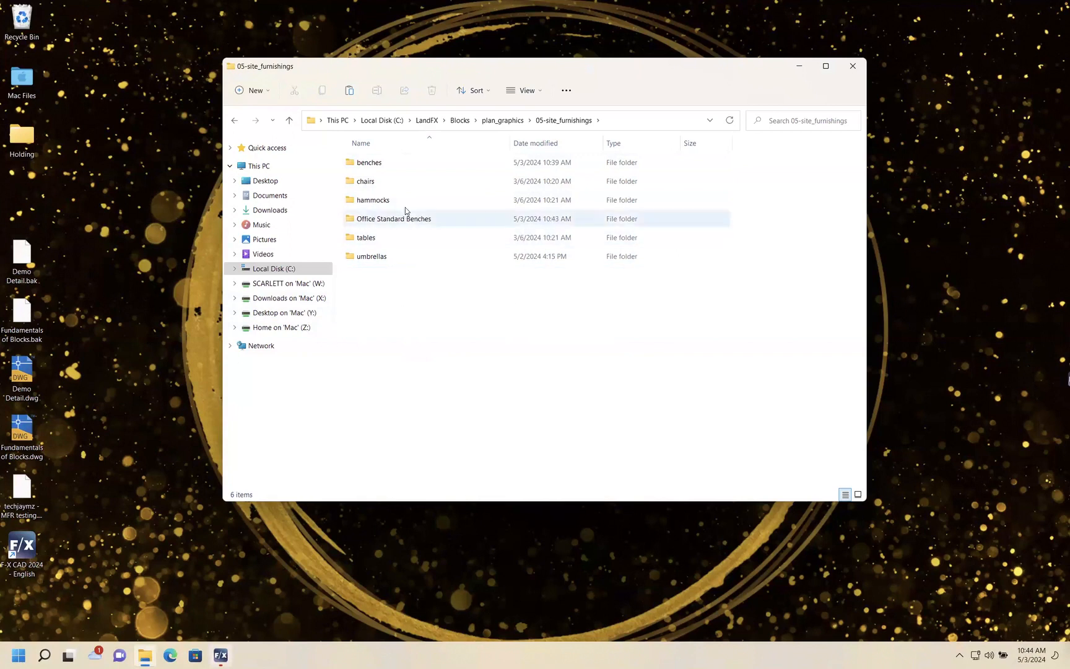
pyautogui.doubleClick(395, 218)
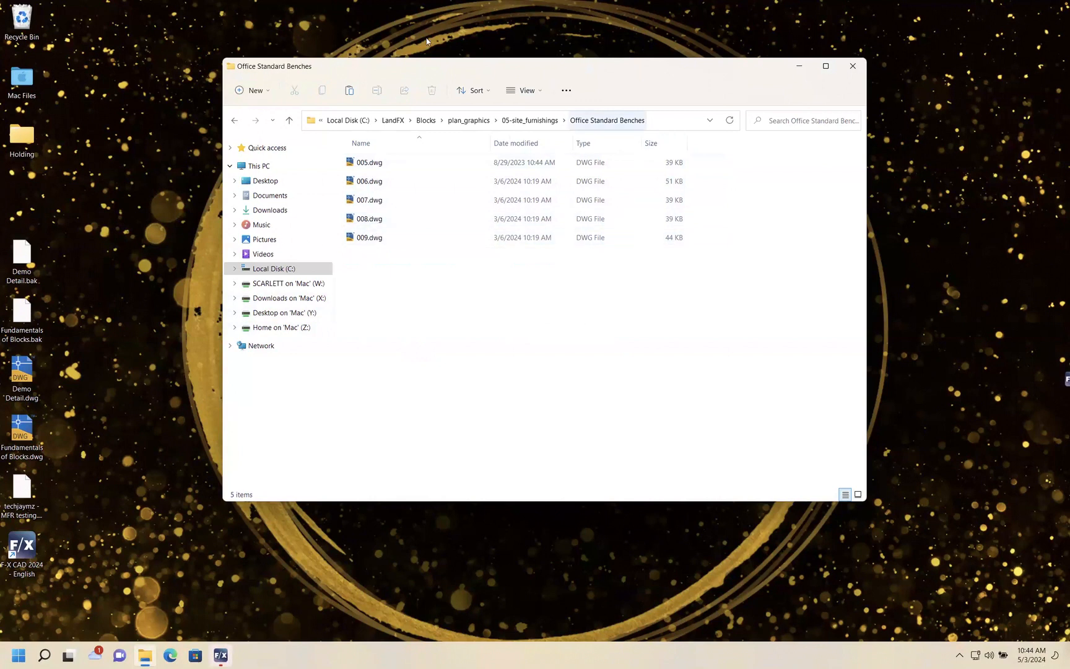
# - Switch to F/X CAD, open the Plan Graphics block library and browse the Site Furnishings categories
pyautogui.click(221, 654)
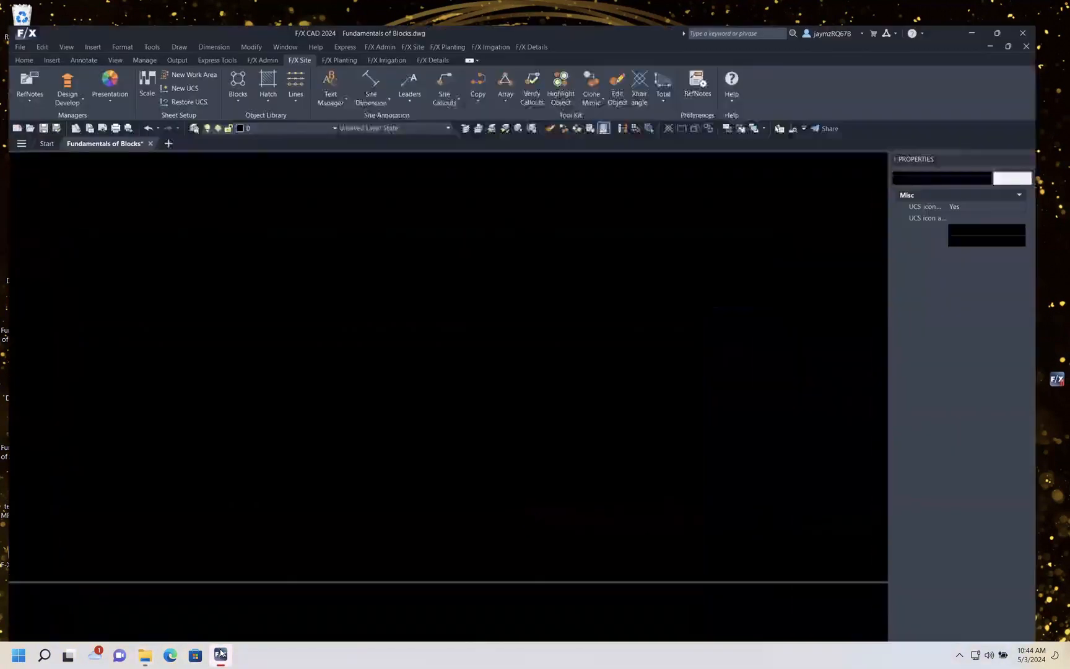
pyautogui.click(239, 68)
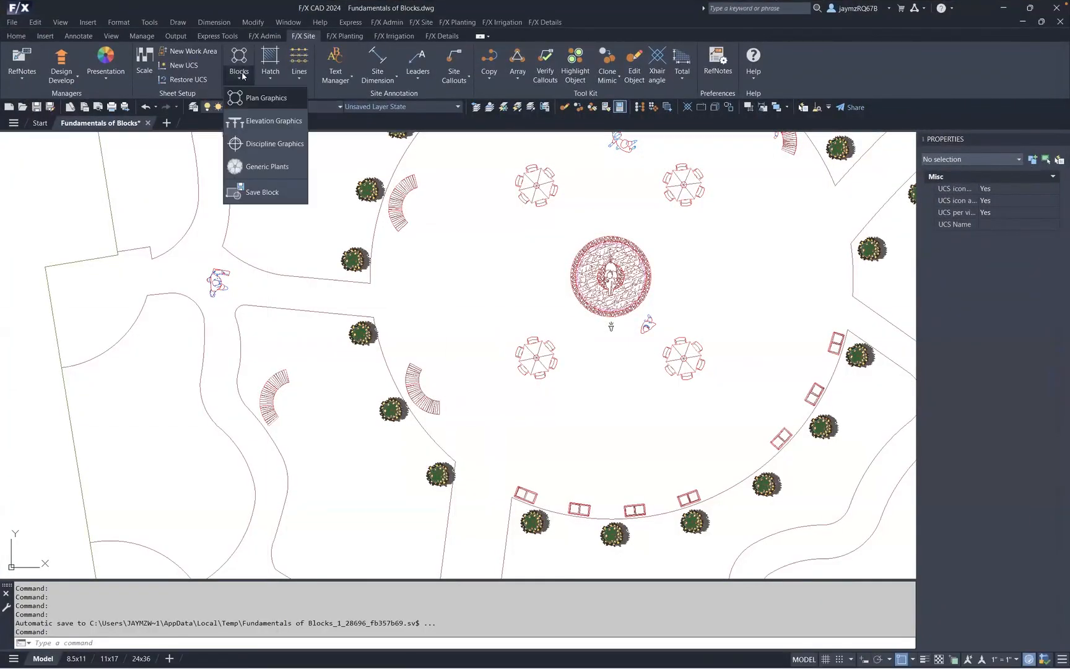
pyautogui.click(254, 98)
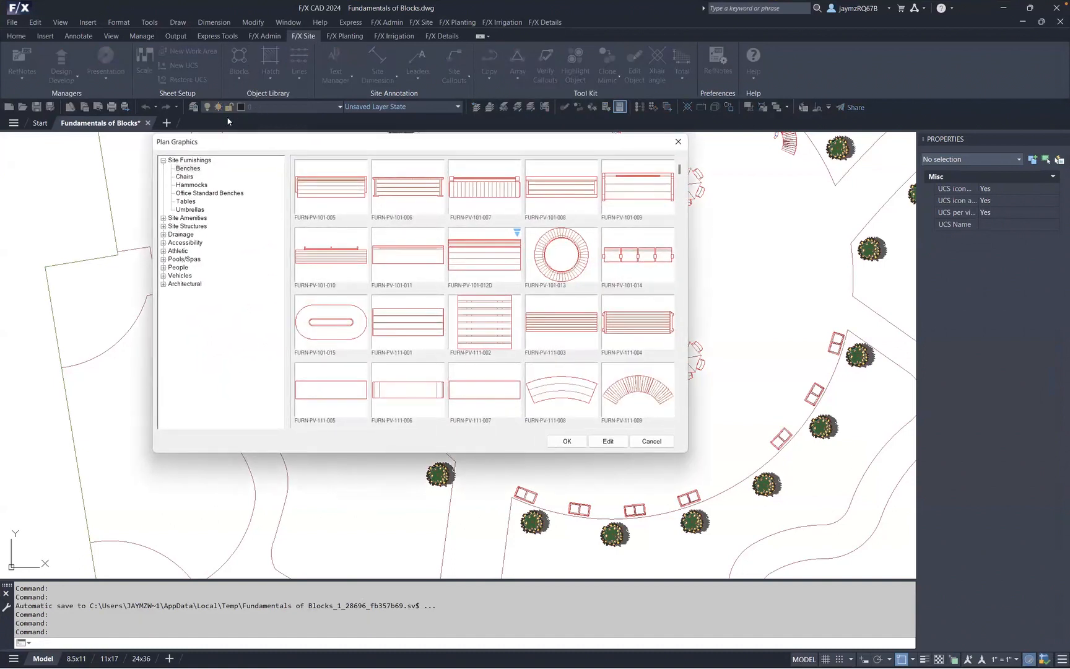
pyautogui.click(166, 161)
pyautogui.click(194, 168)
pyautogui.click(191, 178)
pyautogui.click(192, 185)
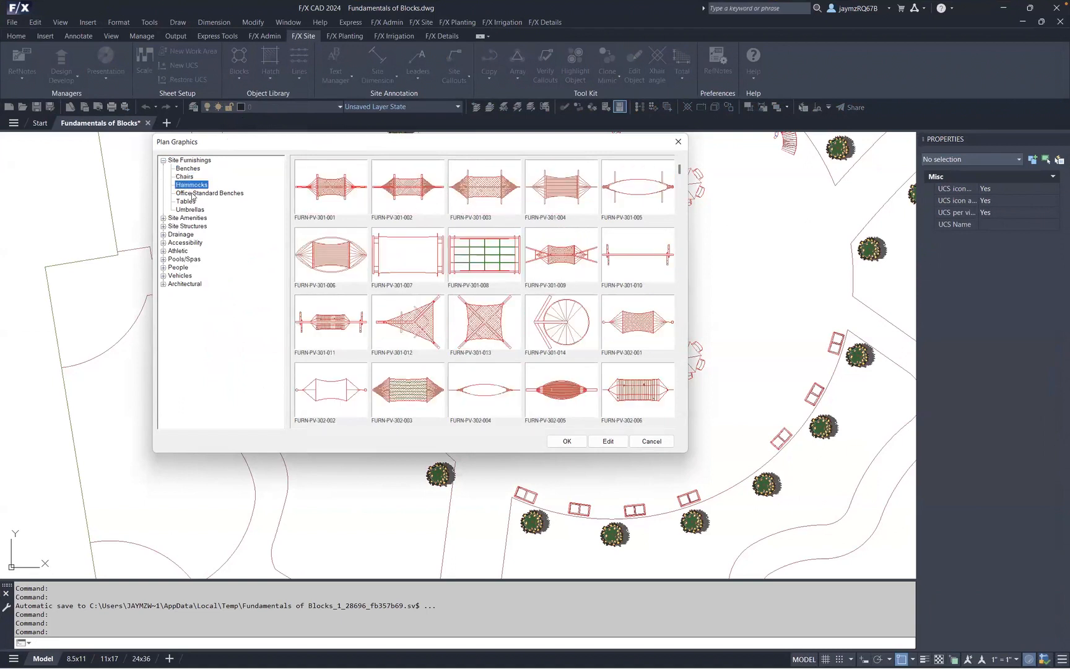
# - Browse the Office Standard Benches category in the Plan Graphics library, then close the library
pyautogui.click(193, 193)
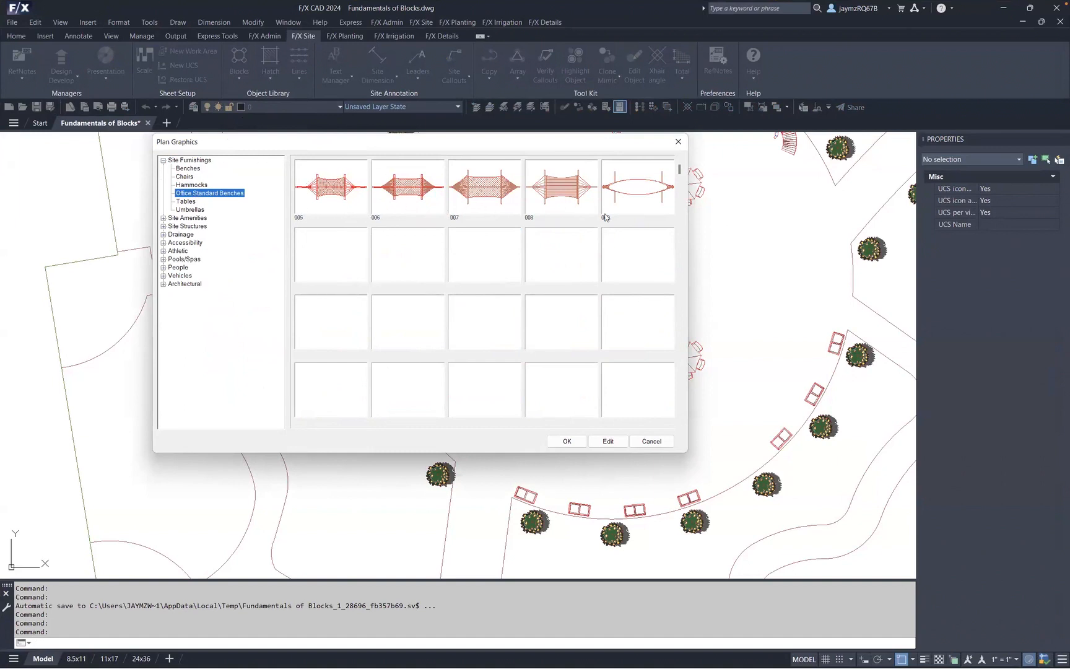
pyautogui.click(193, 185)
pyautogui.click(195, 192)
pyautogui.click(188, 204)
pyautogui.click(195, 193)
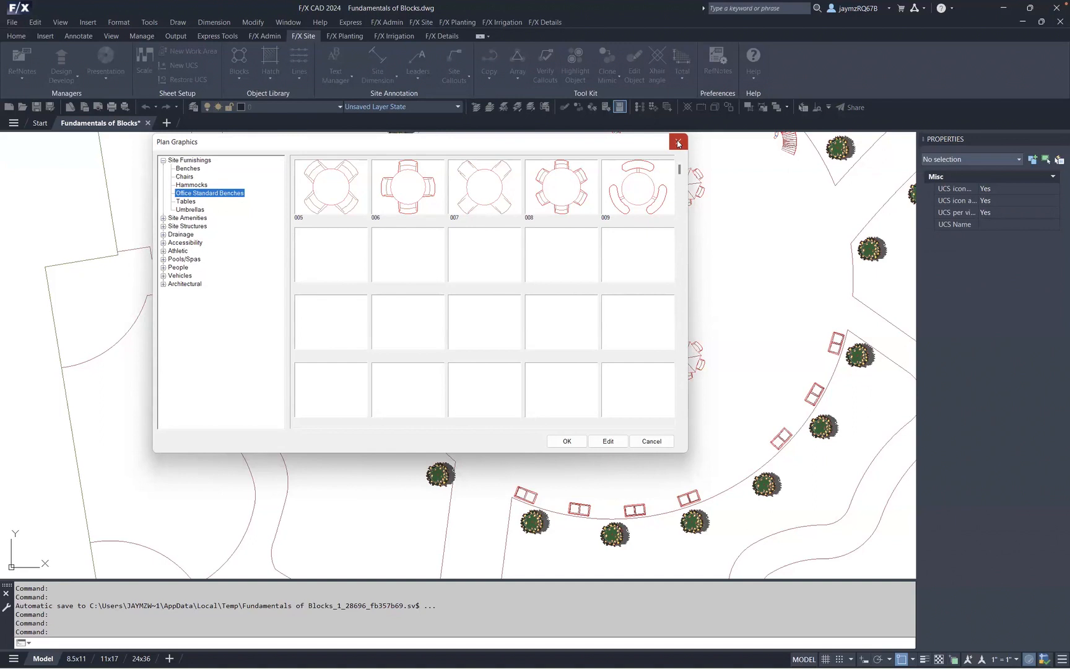
pyautogui.click(678, 143)
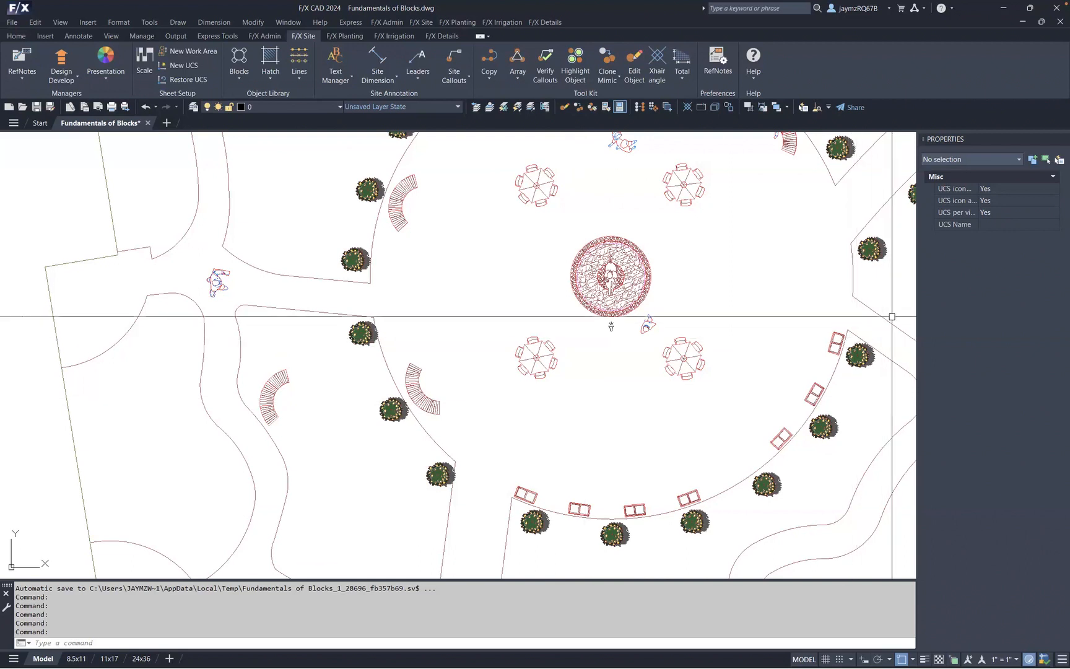
# - Widen the Properties palette and open the BatchMan batch-processing tool from the F/X Admin tools
pyautogui.moveTo(917, 310); pyautogui.dragTo(488, 295)
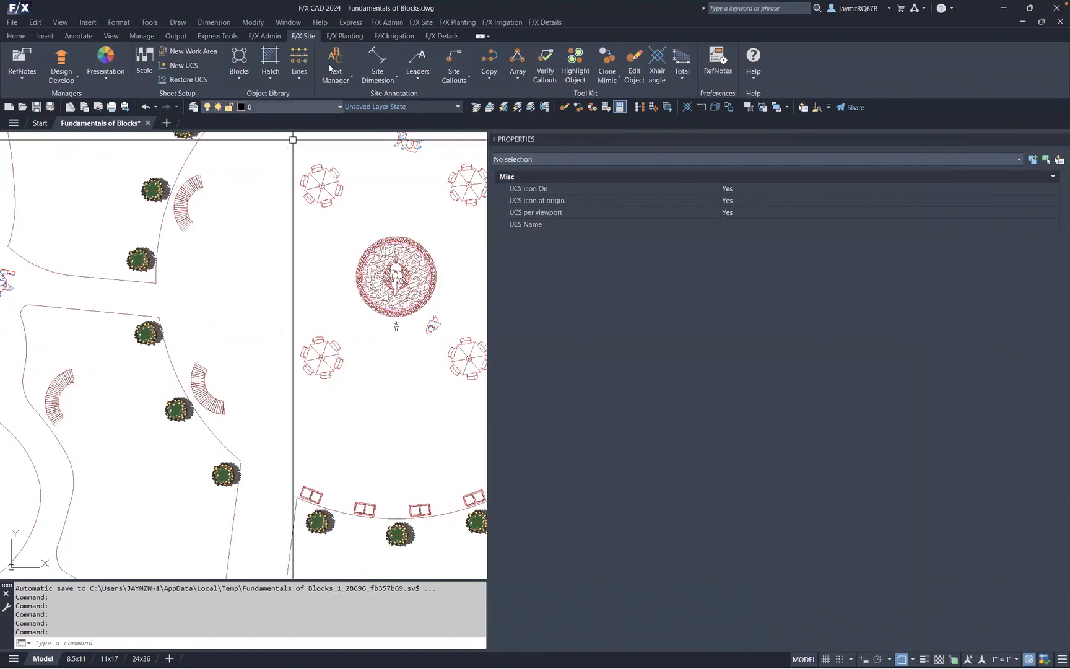
pyautogui.click(265, 36)
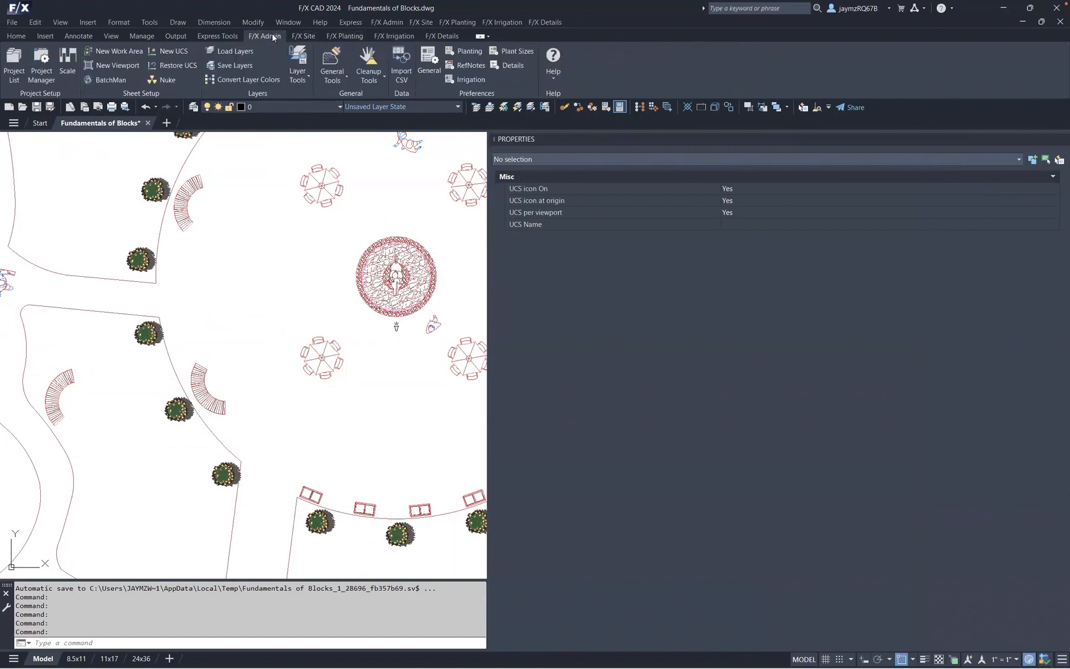
pyautogui.click(111, 80)
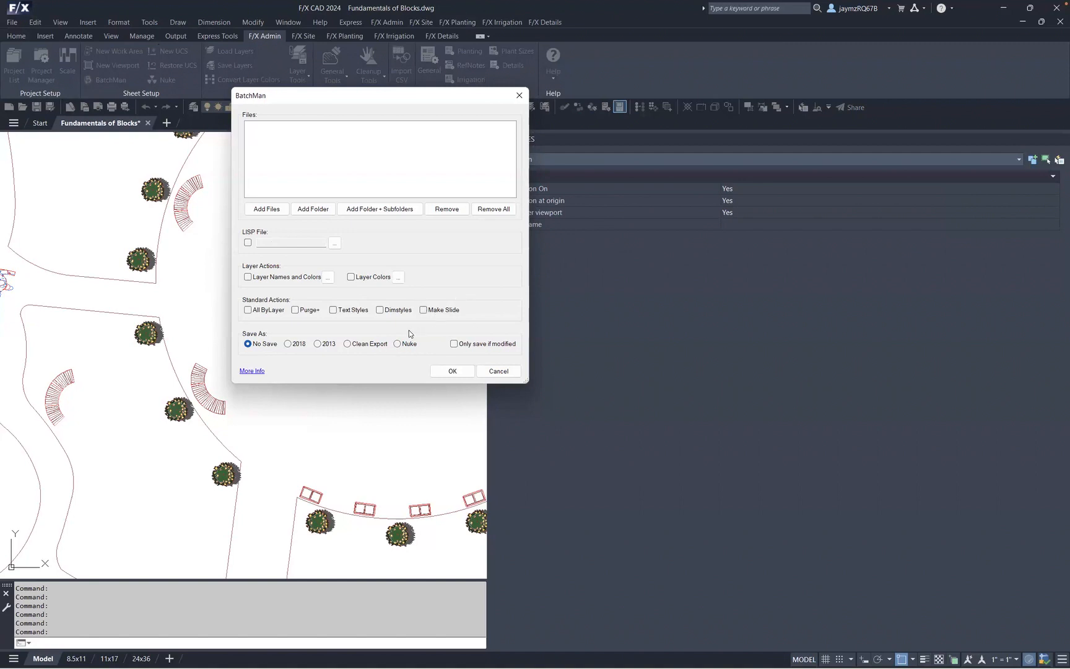
pyautogui.moveTo(329, 90); pyautogui.dragTo(227, 92)
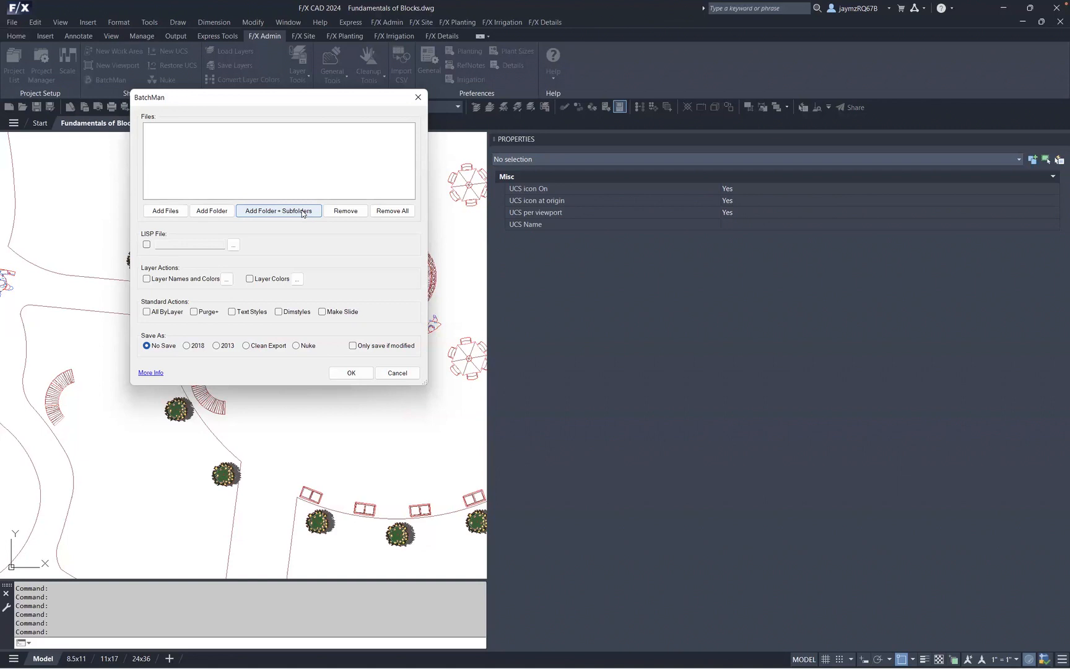
# - Add the LandFX > Blocks > plan_graphics > 05-site_furnishings > Office Standard Benches folder to the BatchMan file list
pyautogui.click(216, 211)
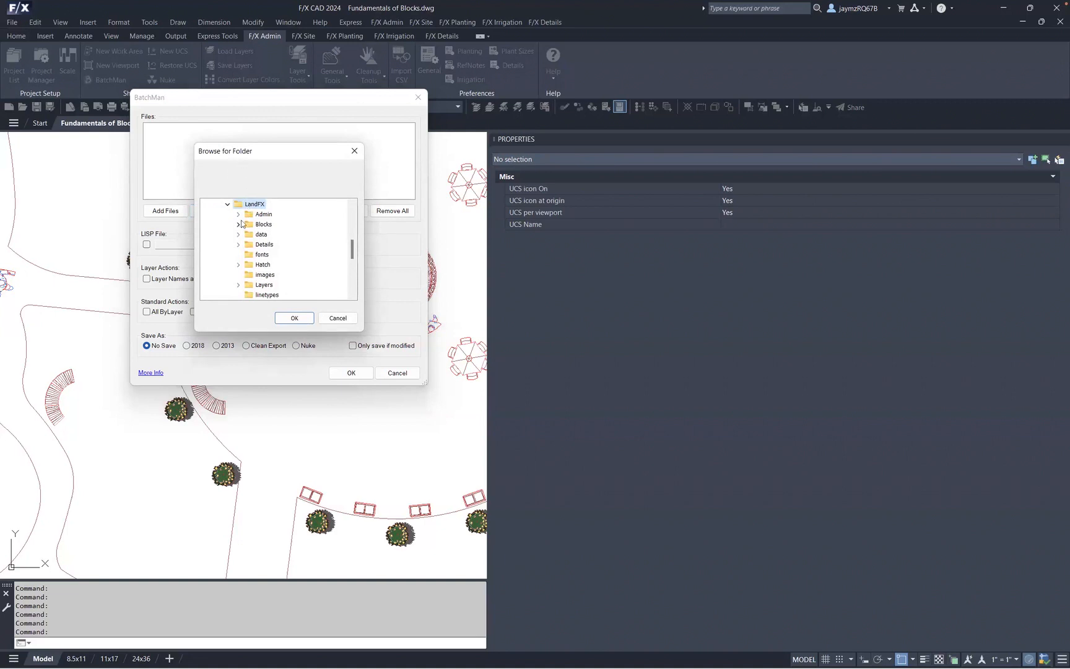
pyautogui.click(238, 225)
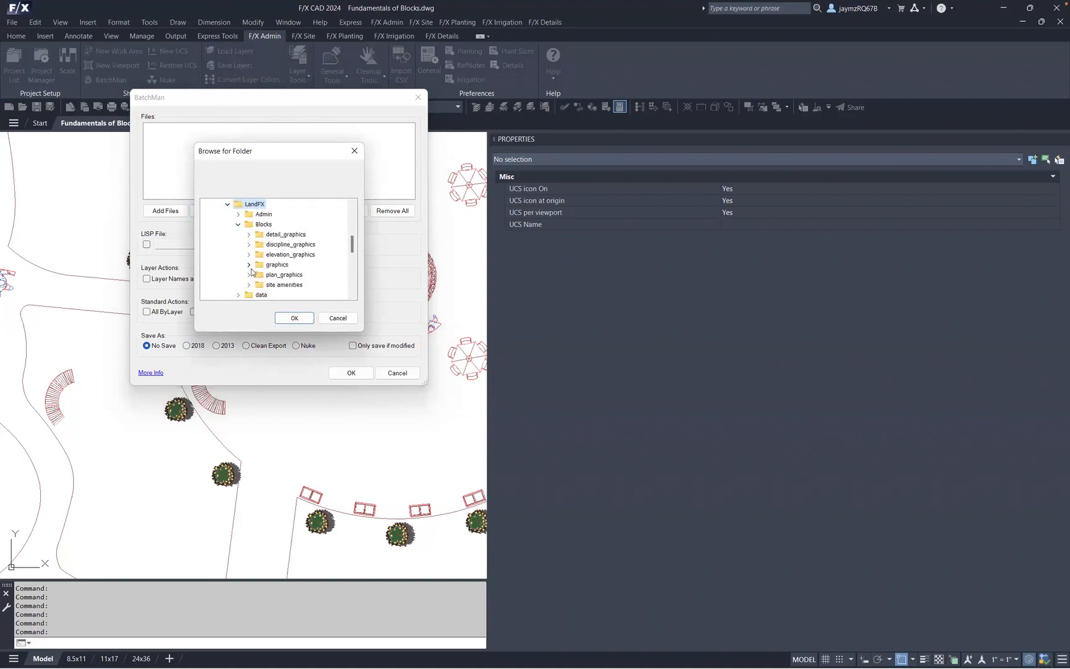
pyautogui.click(249, 275)
pyautogui.click(260, 214)
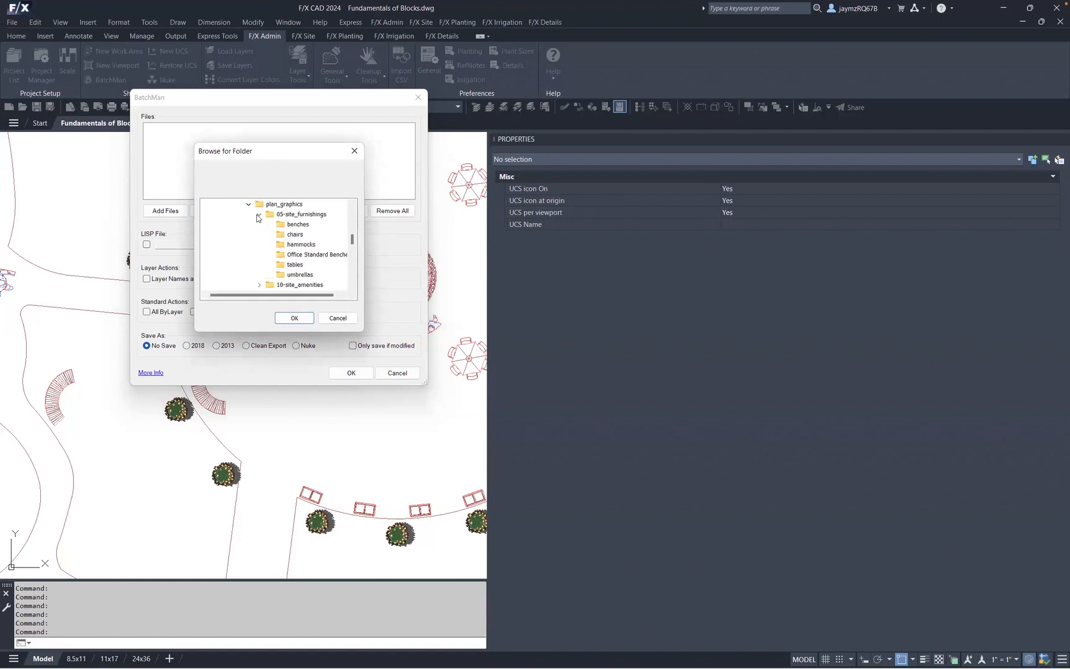
pyautogui.click(297, 255)
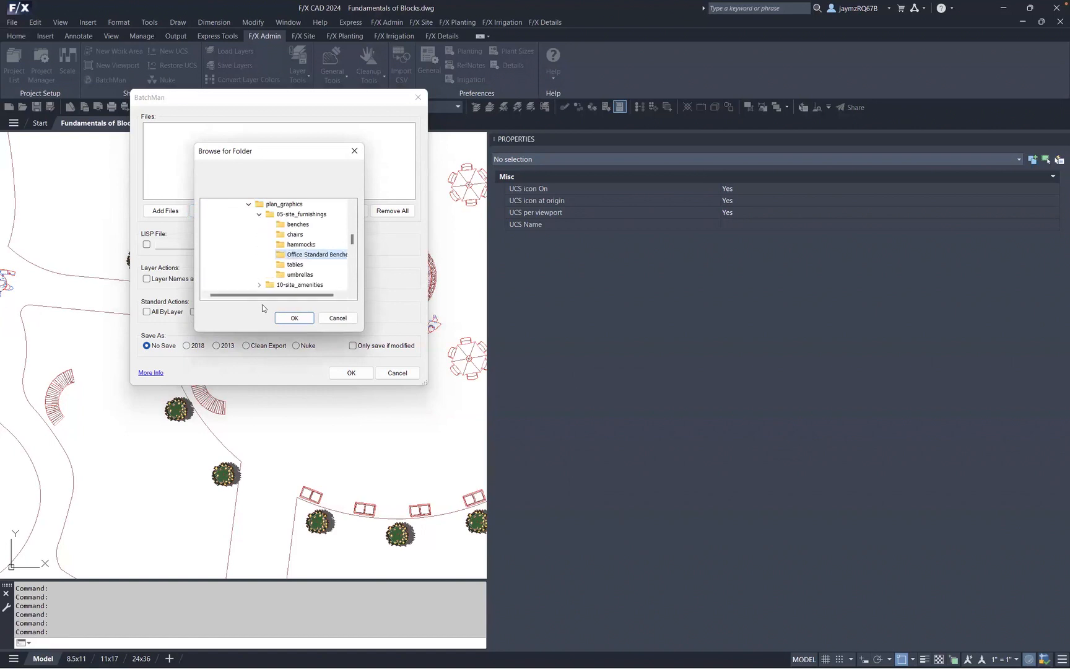
pyautogui.moveTo(268, 297); pyautogui.dragTo(304, 295)
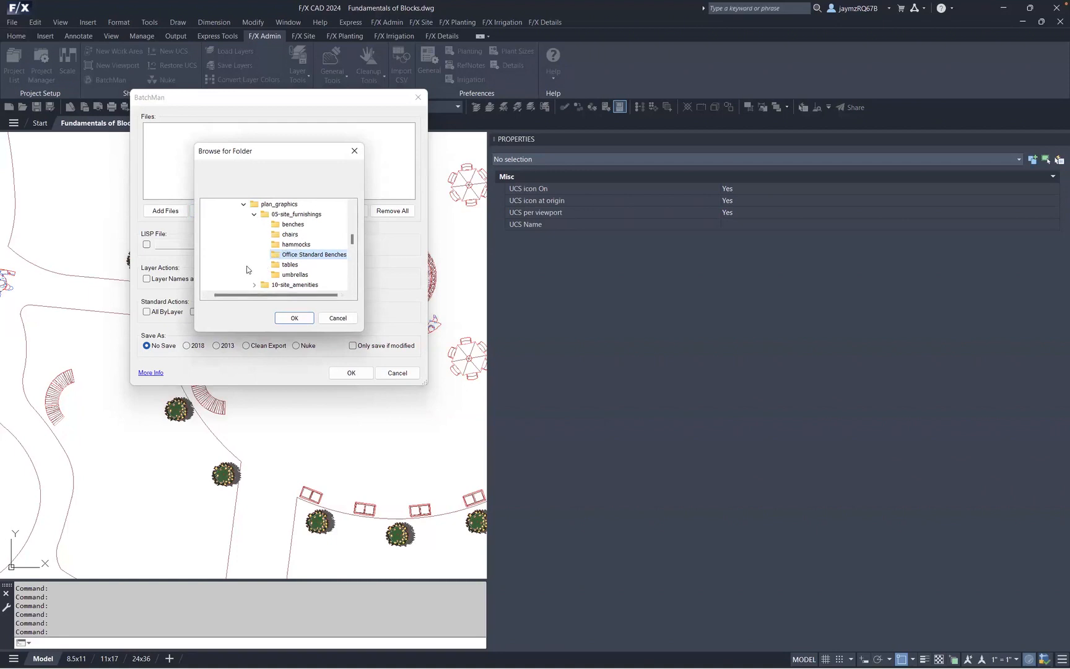
pyautogui.moveTo(301, 152); pyautogui.dragTo(181, 144)
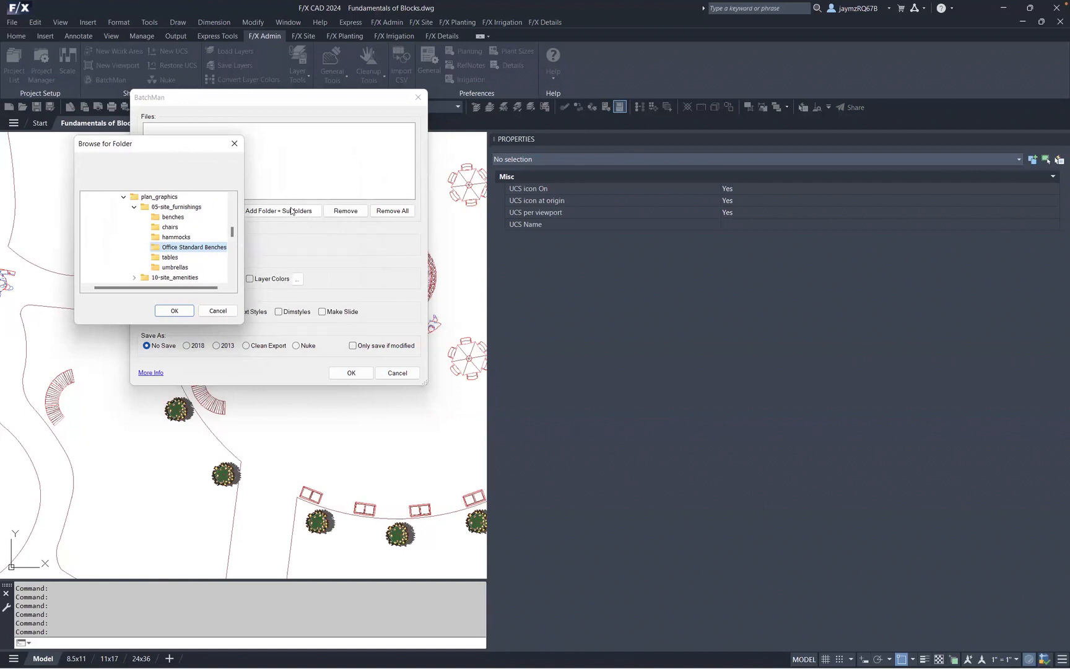
pyautogui.click(180, 314)
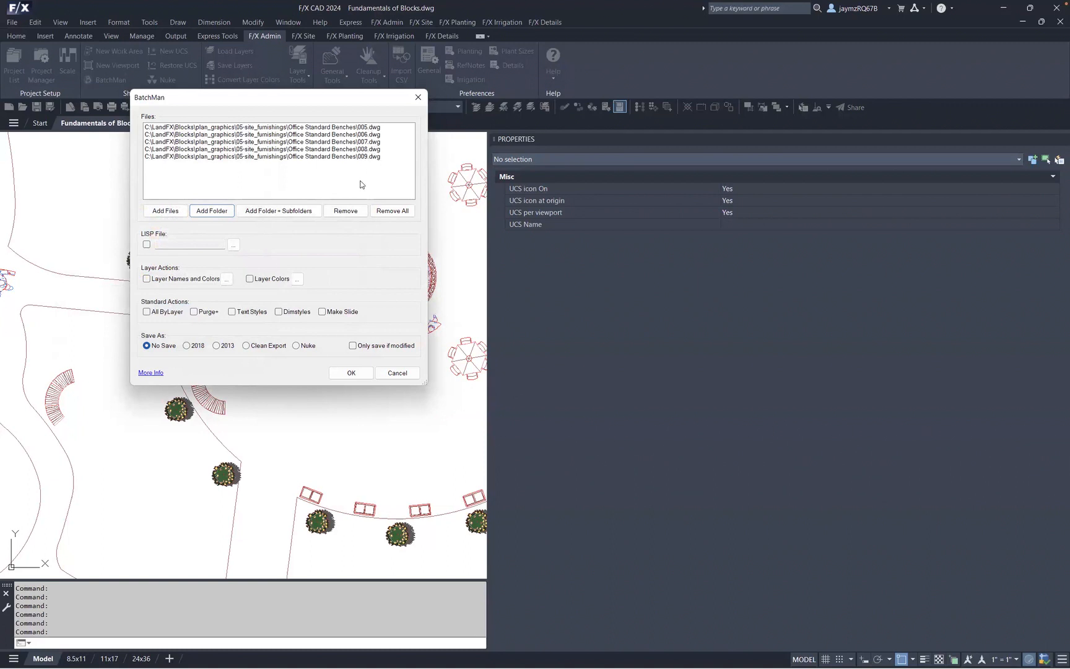
# - Enable the Make Slide standard action and run BatchMan on the listed bench drawings
pyautogui.click(321, 311)
pyautogui.click(362, 375)
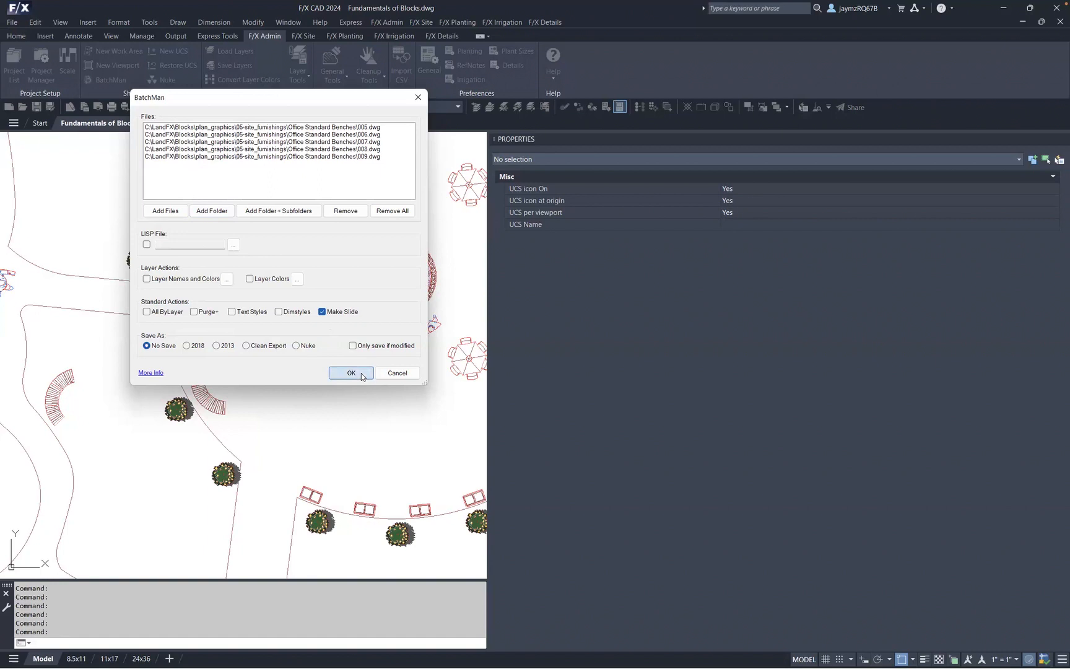
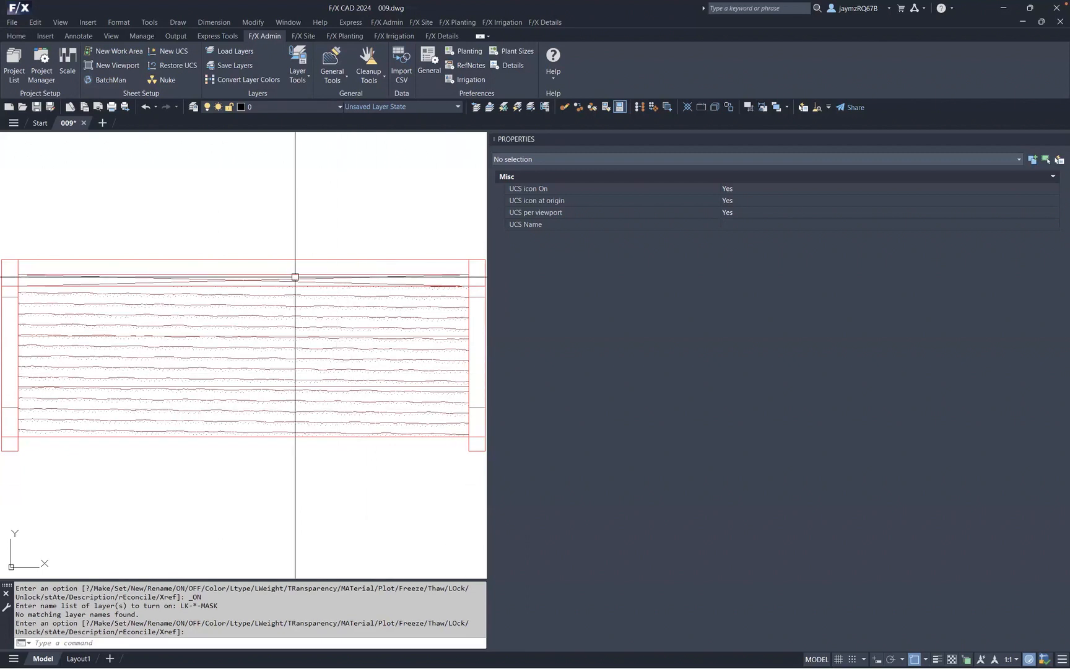
# - Open the Plan Graphics library and browse the Benches and Office Standard Benches categories
pyautogui.click(303, 36)
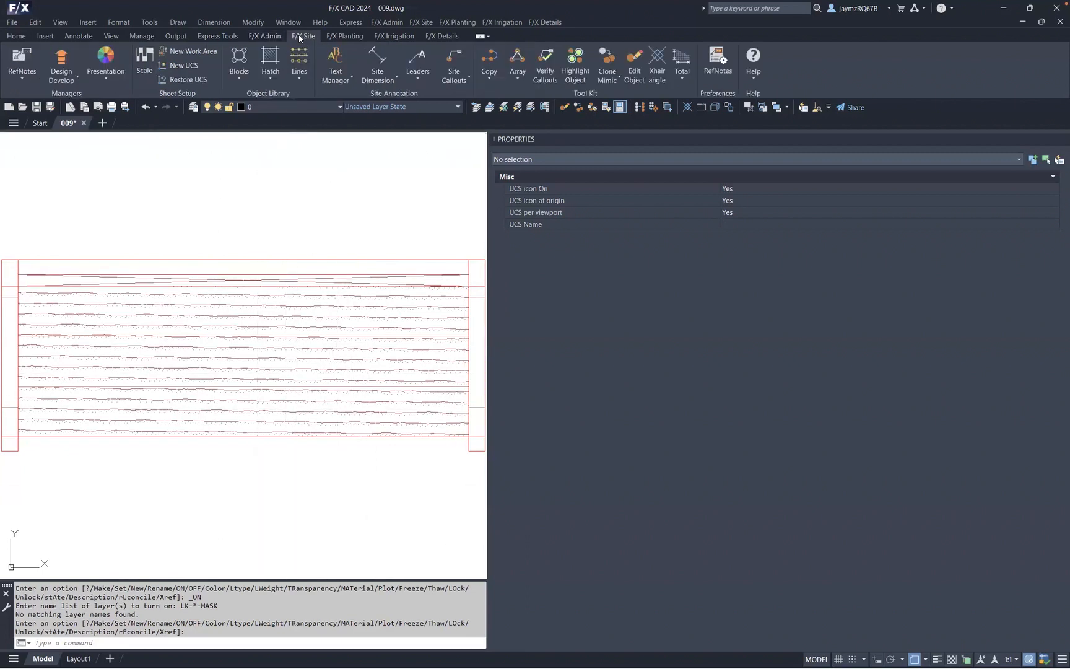
pyautogui.click(238, 81)
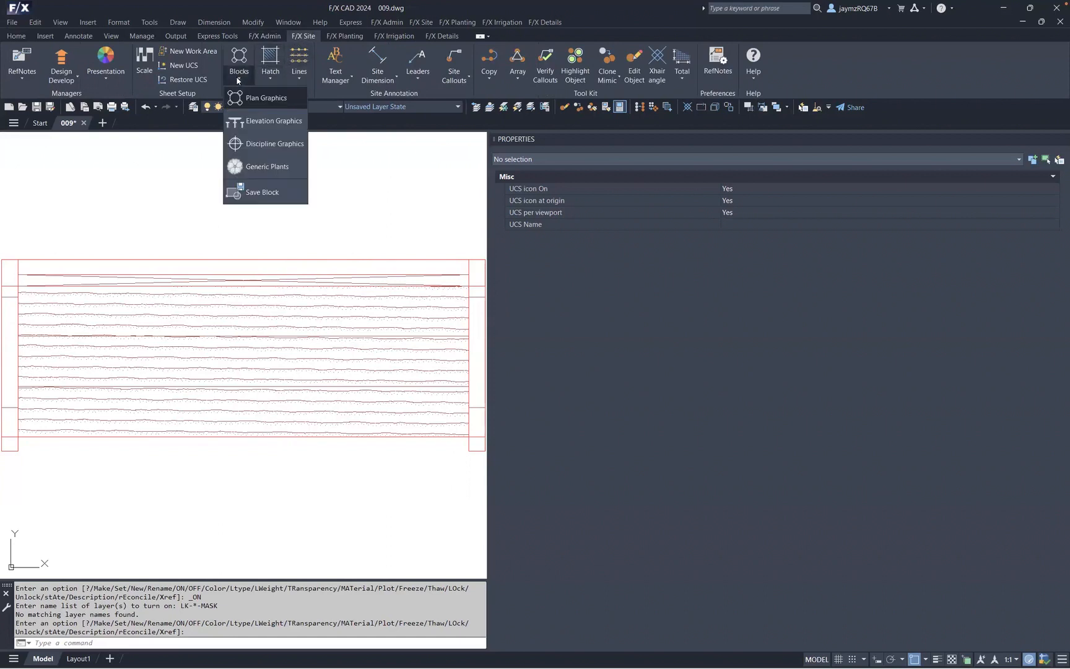
pyautogui.click(266, 100)
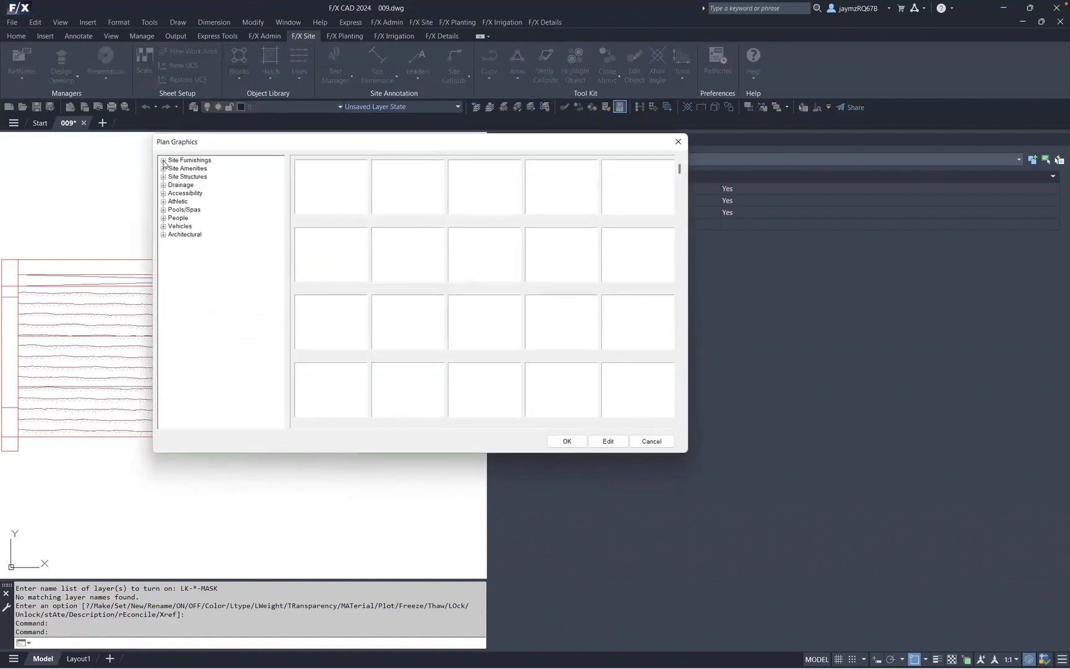
pyautogui.click(164, 161)
pyautogui.click(210, 195)
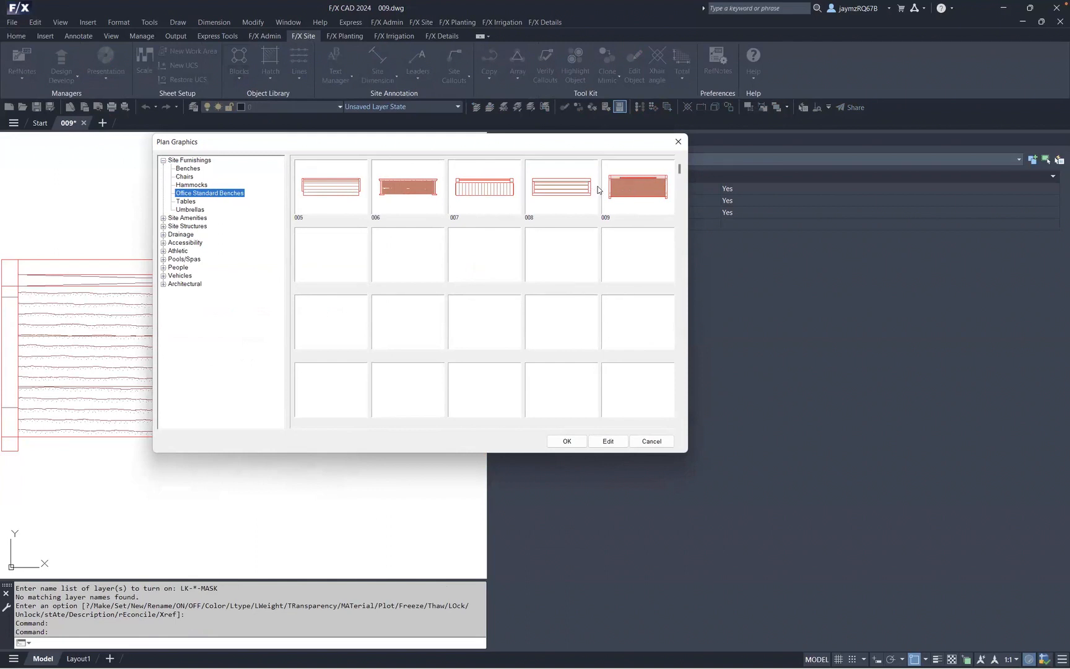
pyautogui.click(188, 169)
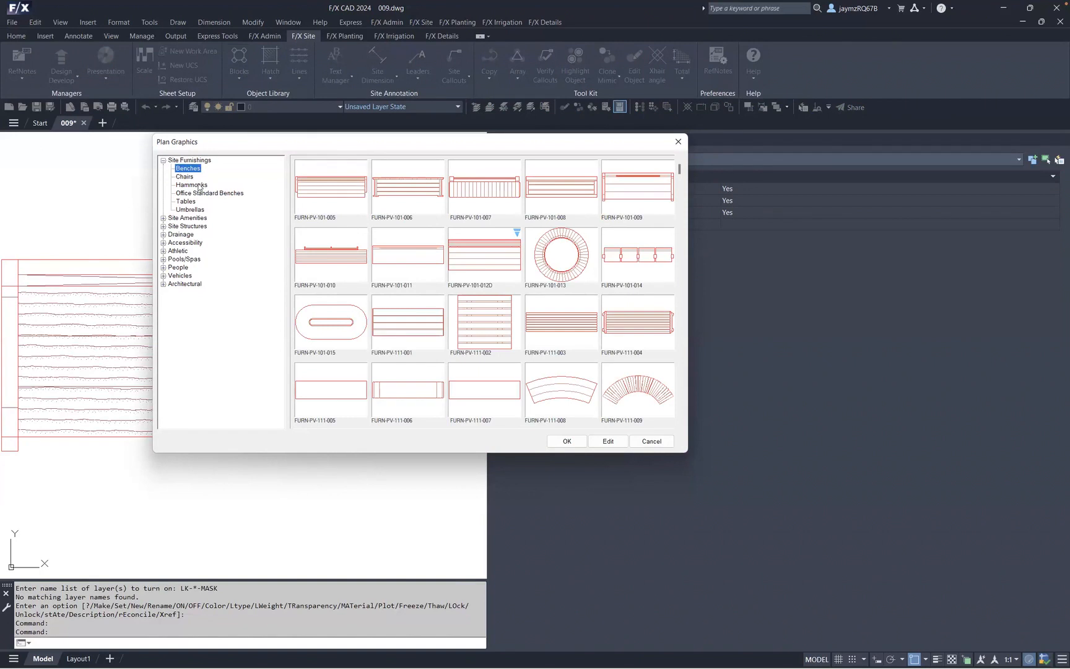
pyautogui.click(202, 193)
pyautogui.moveTo(468, 146)
pyautogui.mouseDown()
pyautogui.moveTo(743, 165)
pyautogui.moveTo(810, 237)
pyautogui.moveTo(829, 233)
pyautogui.mouseUp()
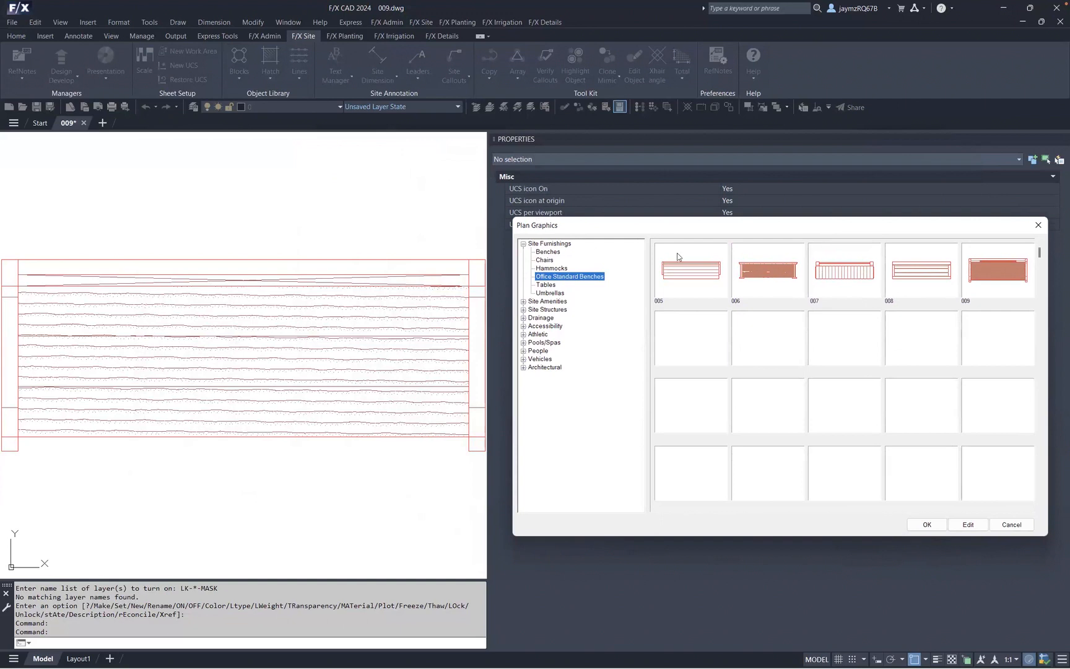
pyautogui.moveTo(707, 224); pyautogui.dragTo(432, 168)
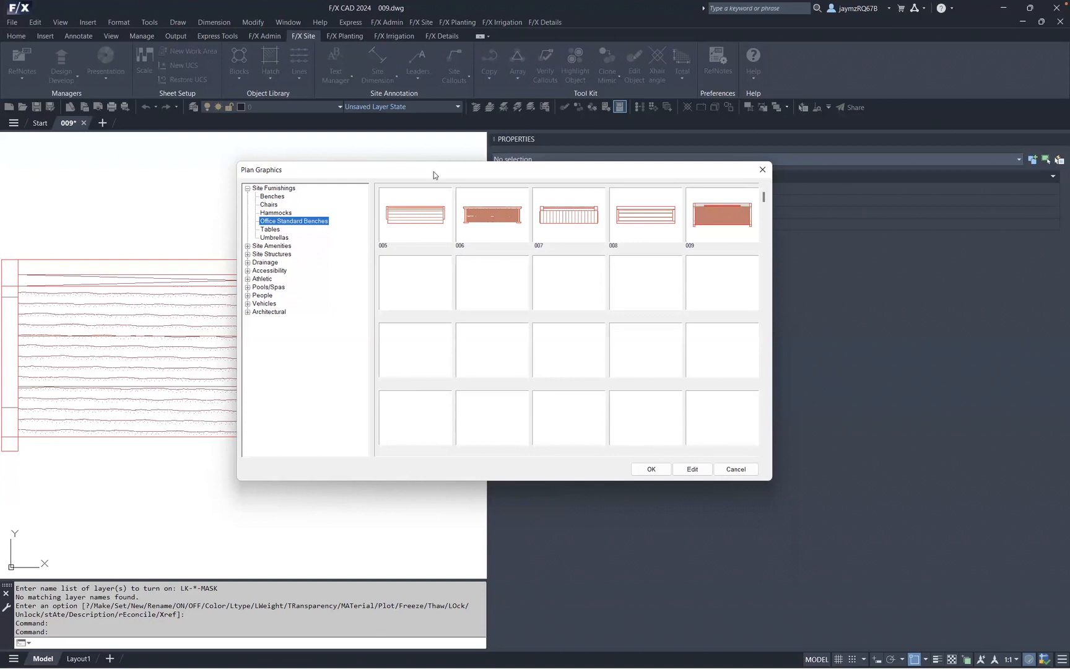
# - Open the 005 bench's library properties and review its units options without changing them
pyautogui.click(405, 202)
pyautogui.click(705, 473)
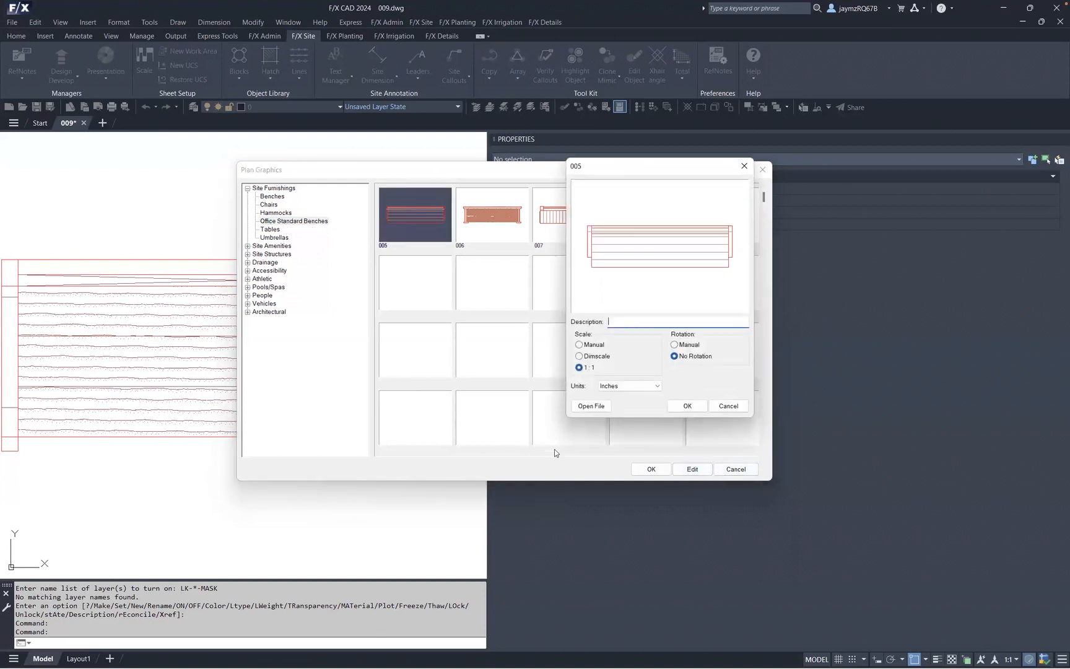
pyautogui.click(630, 386)
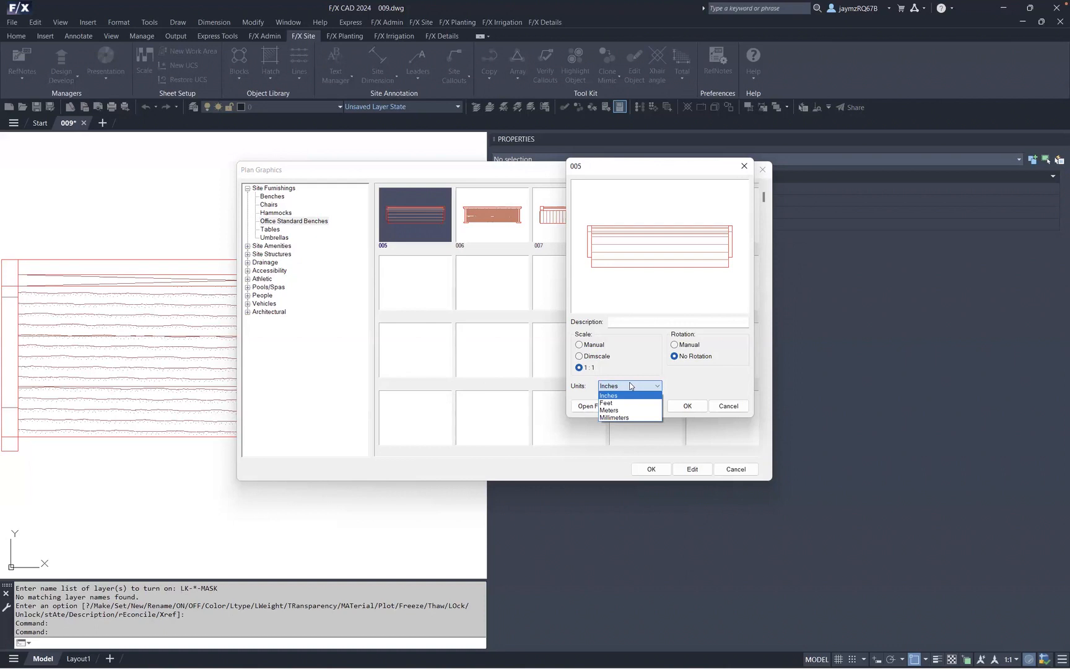
pyautogui.press('Escape')
pyautogui.press('Escape')
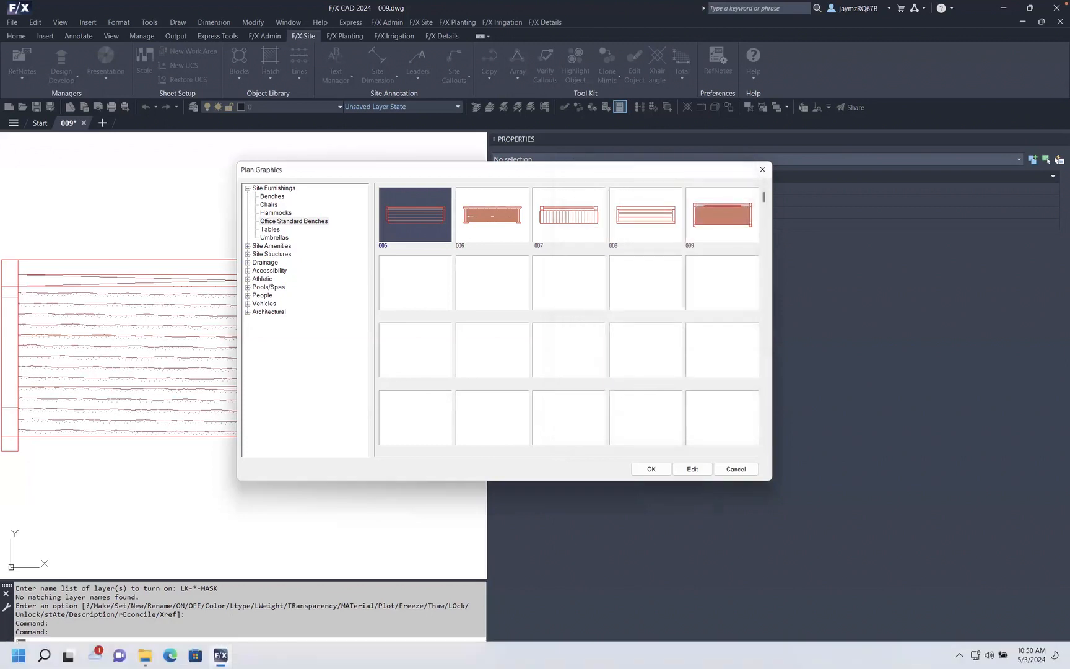
# - Examine the Office Standard Benches and benches library folders in File Explorer, selecting the 005 bench's dwg, sld and xml files
pyautogui.click(145, 656)
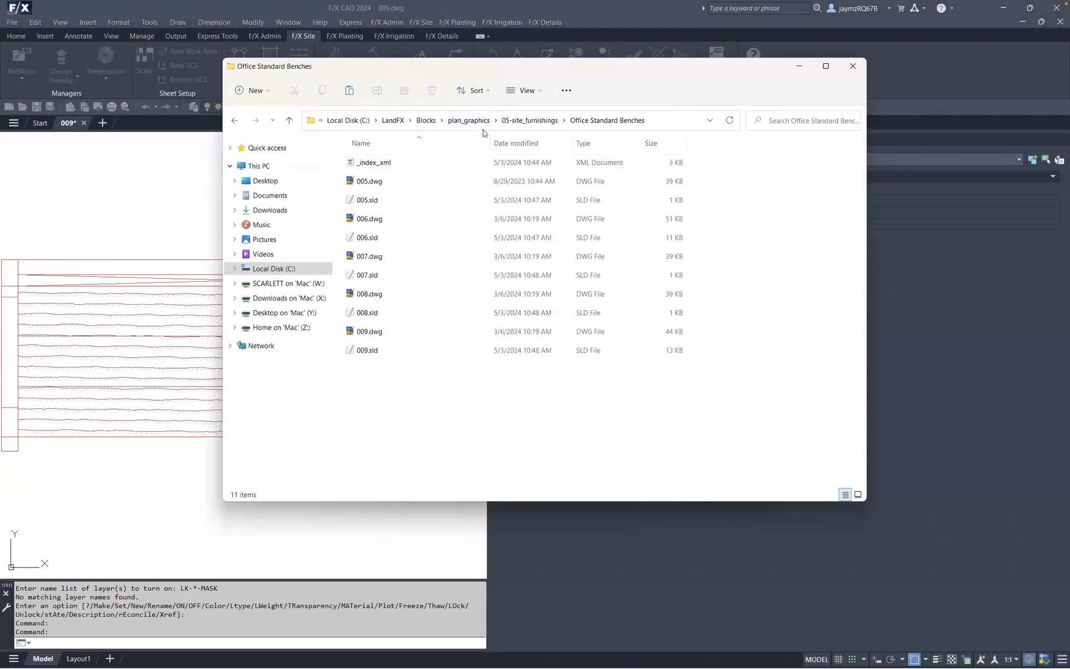
pyautogui.click(530, 121)
pyautogui.doubleClick(390, 162)
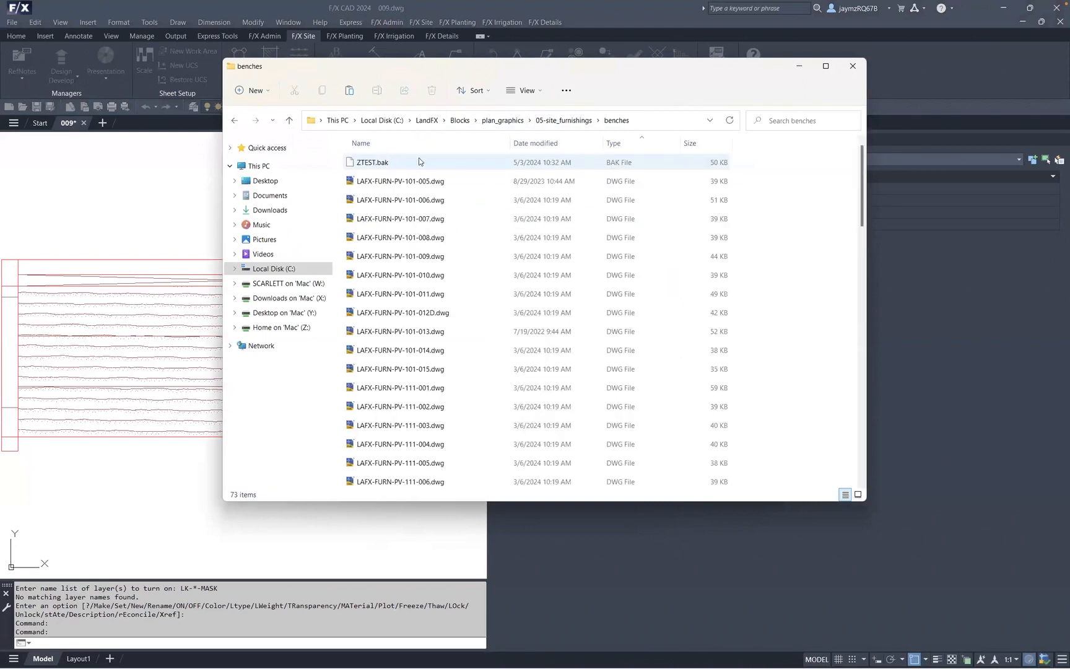
pyautogui.click(456, 143)
pyautogui.click(432, 179)
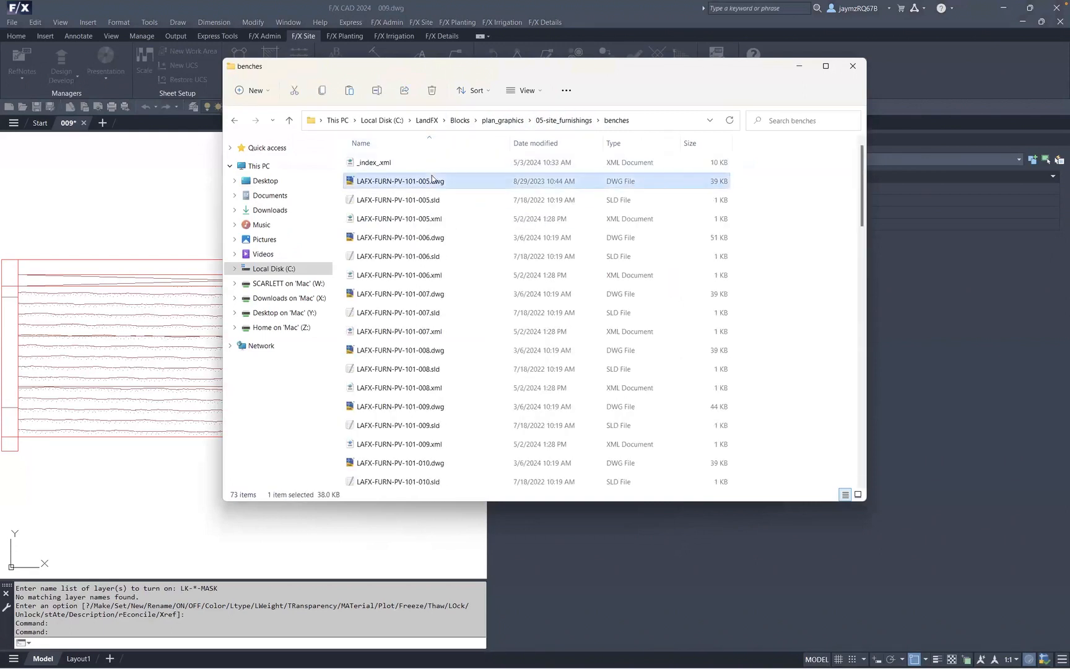
pyautogui.keyDown('shift'); pyautogui.click(436, 221); pyautogui.keyUp('shift')
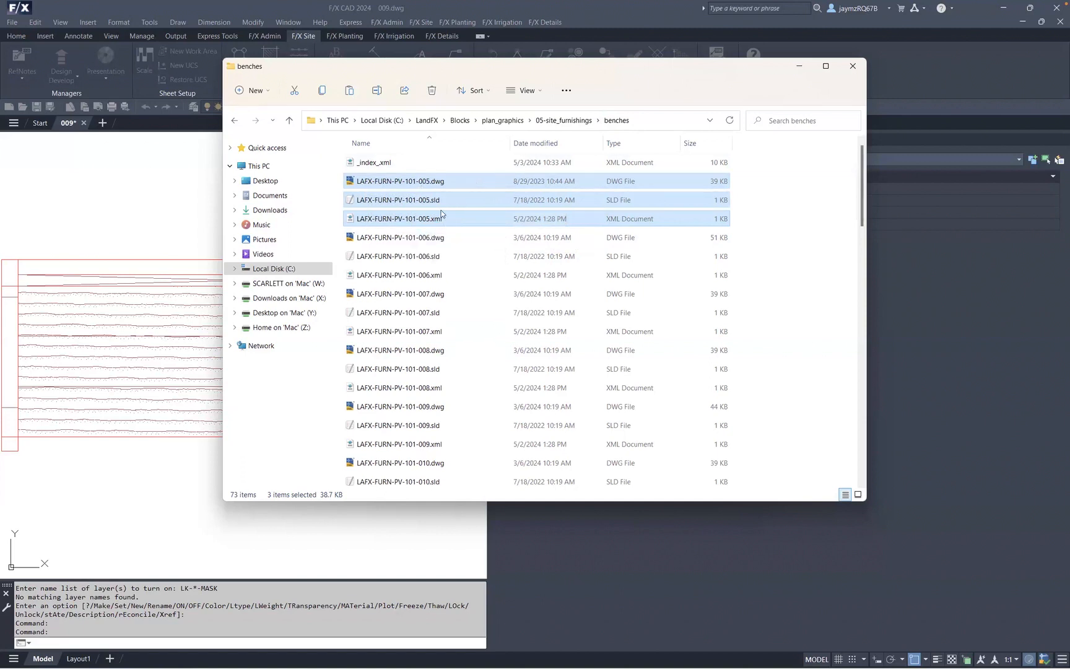
# - Close the Plan Graphics library and close drawing 009 without saving changes
pyautogui.click(797, 66)
pyautogui.click(767, 170)
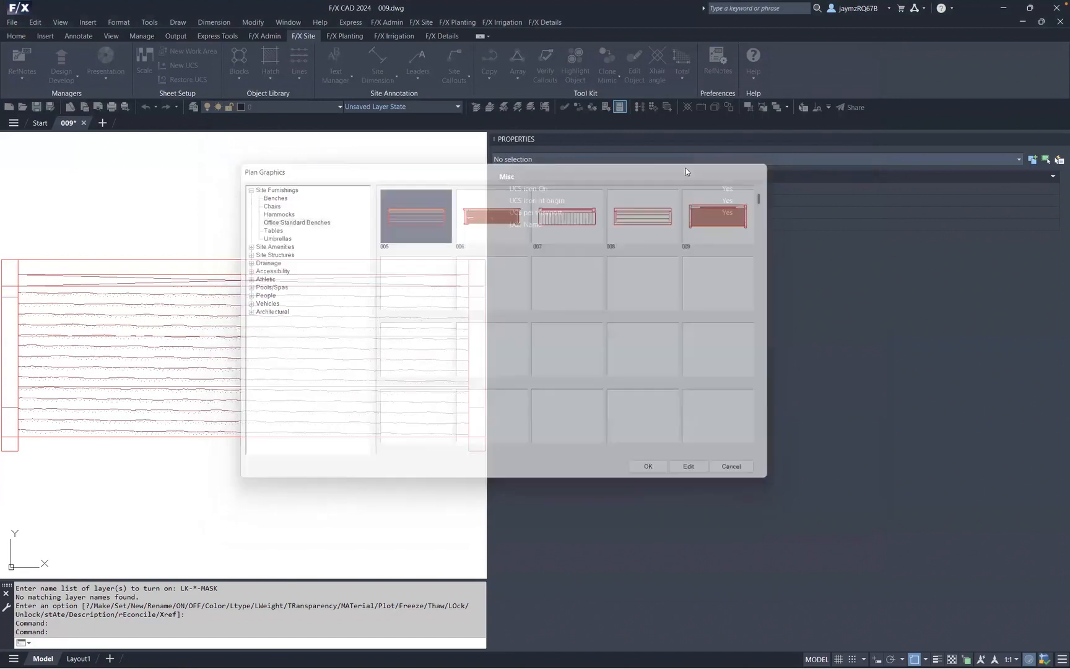
pyautogui.moveTo(557, 235); pyautogui.dragTo(783, 233)
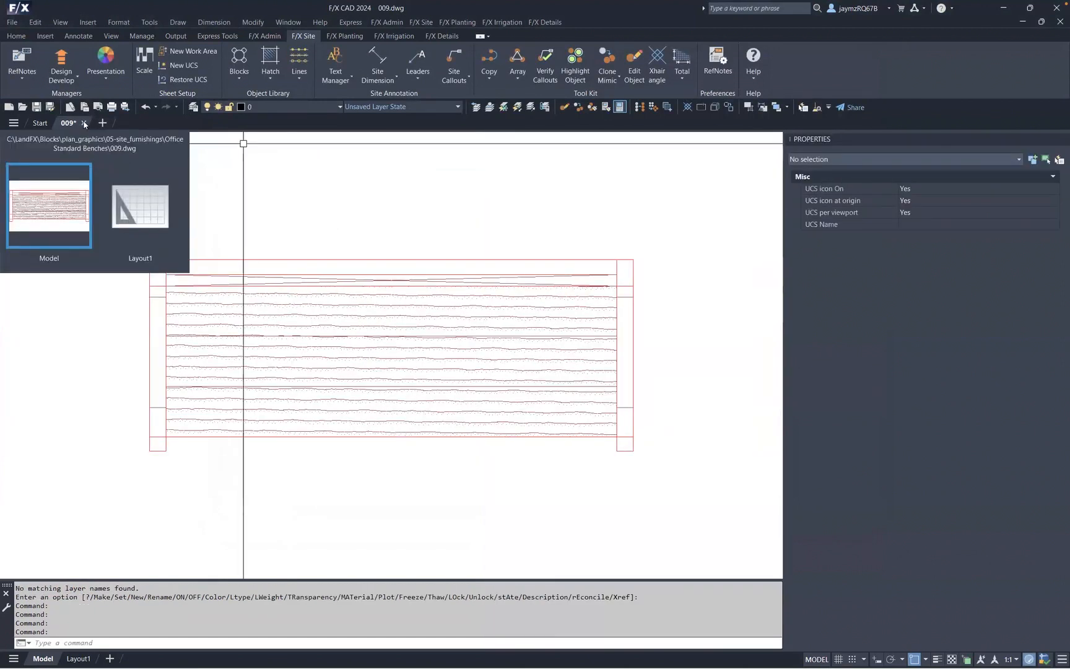
pyautogui.click(85, 124)
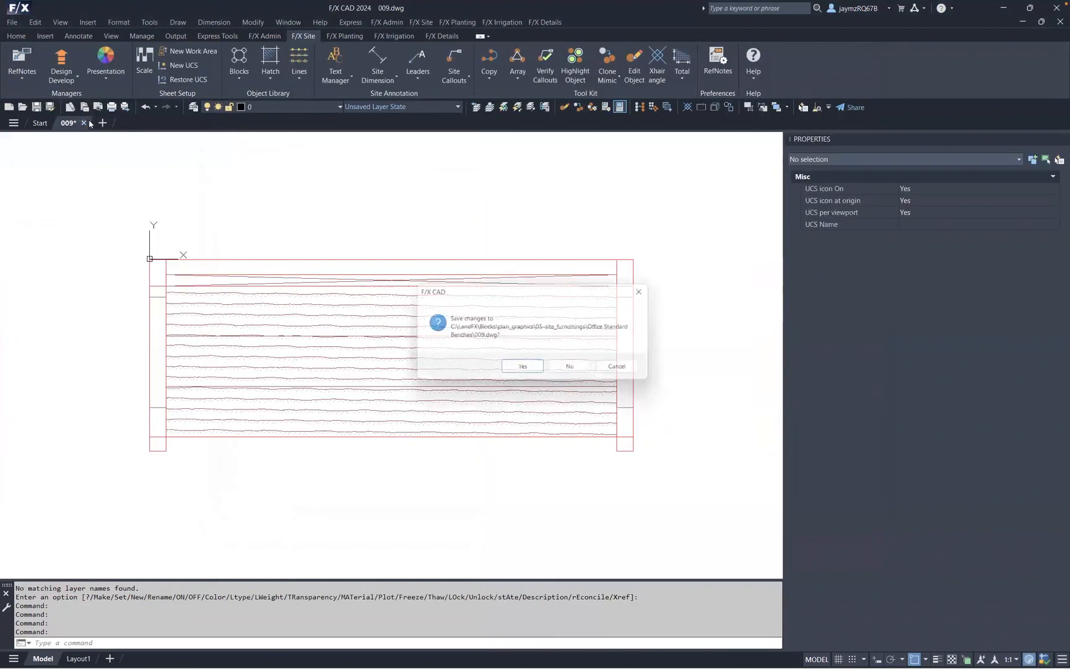
pyautogui.click(574, 370)
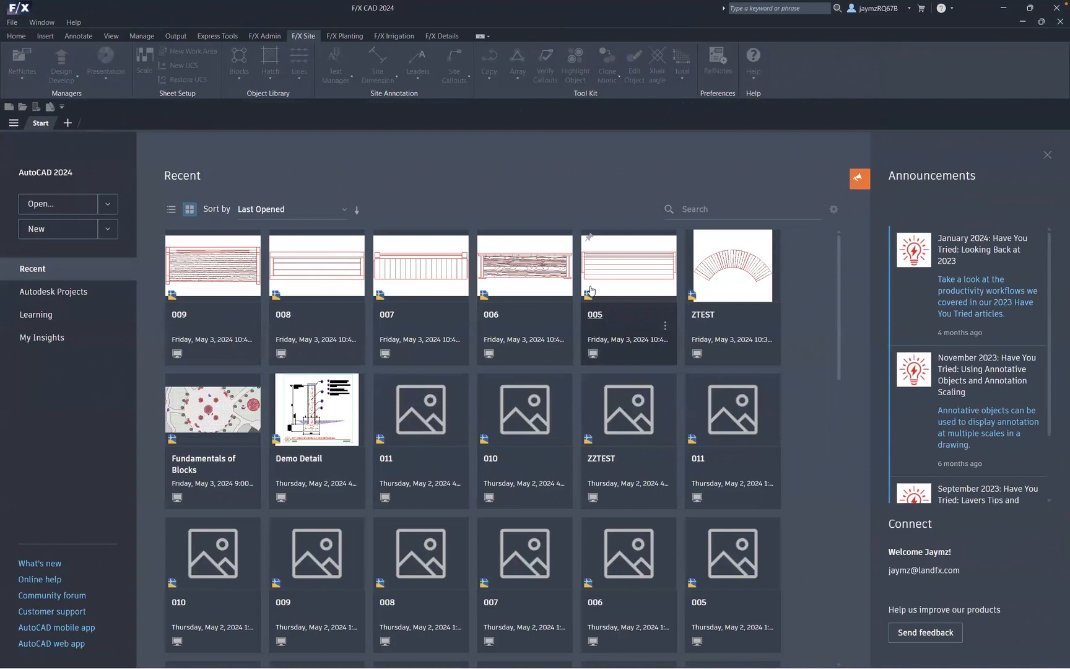
# - Open the Fundamentals of Blocks and Demo Detail drawings from the start page, returning to Fundamentals of Blocks
pyautogui.click(220, 461)
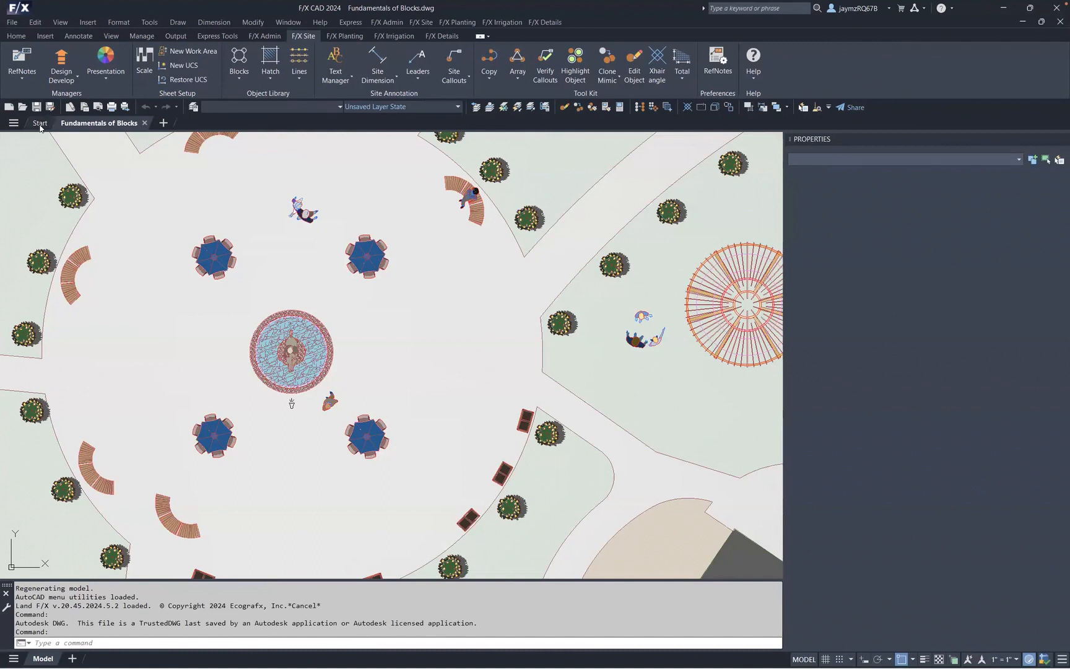
pyautogui.click(40, 124)
pyautogui.click(317, 459)
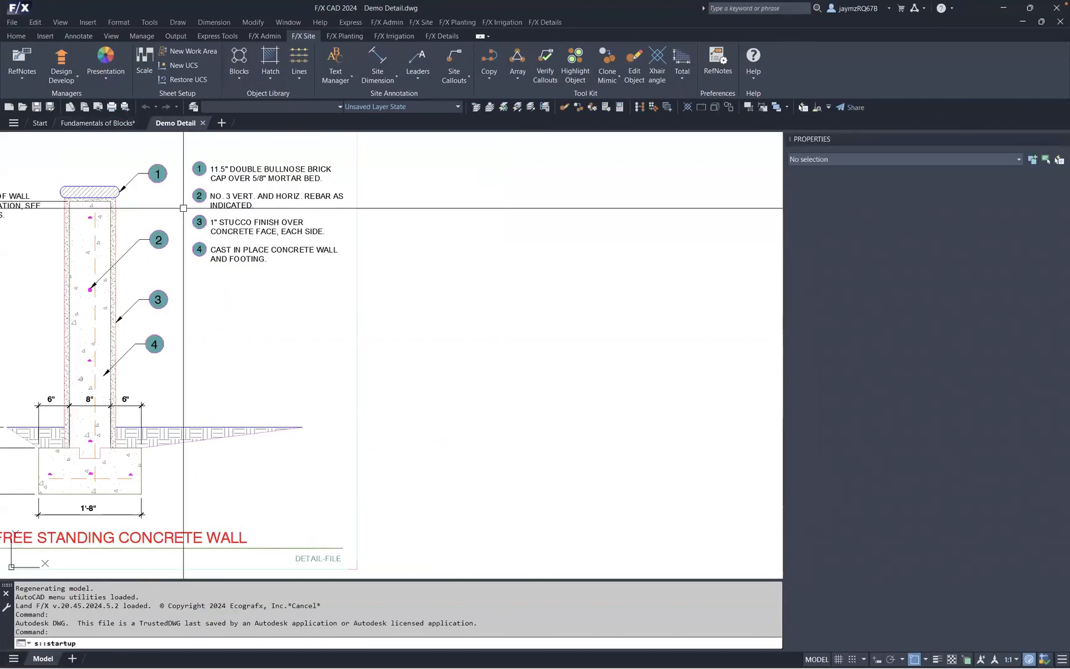
pyautogui.click(101, 123)
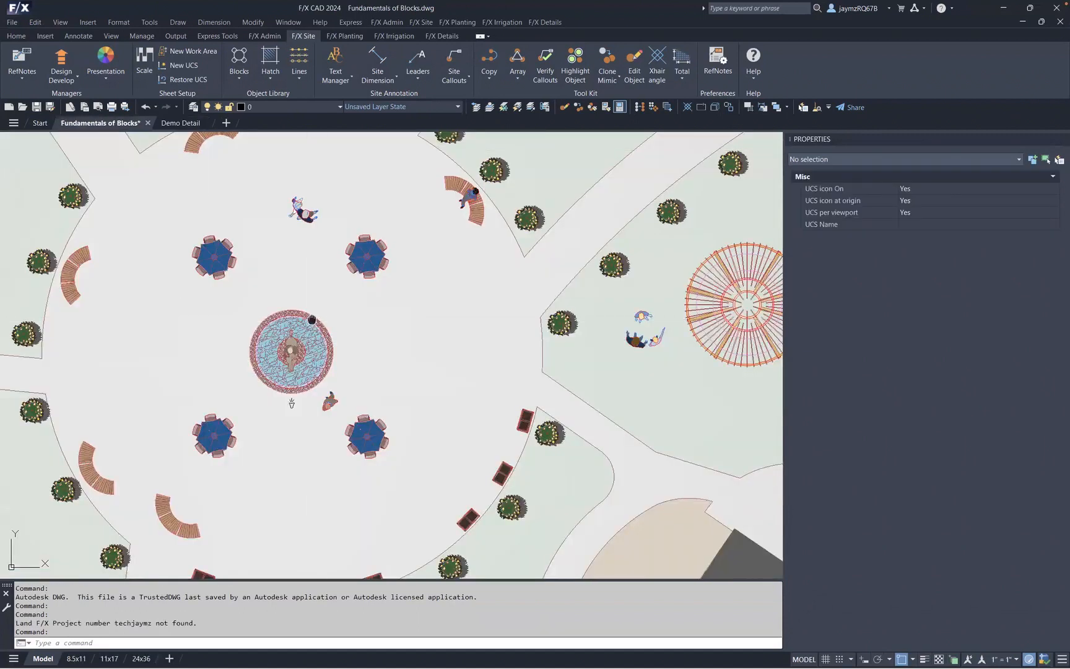
# - Narrow the Properties palette to enlarge the drawing area over the site plan
pyautogui.moveTo(310, 318); pyautogui.dragTo(407, 263, button='middle')
pyautogui.moveTo(409, 349)
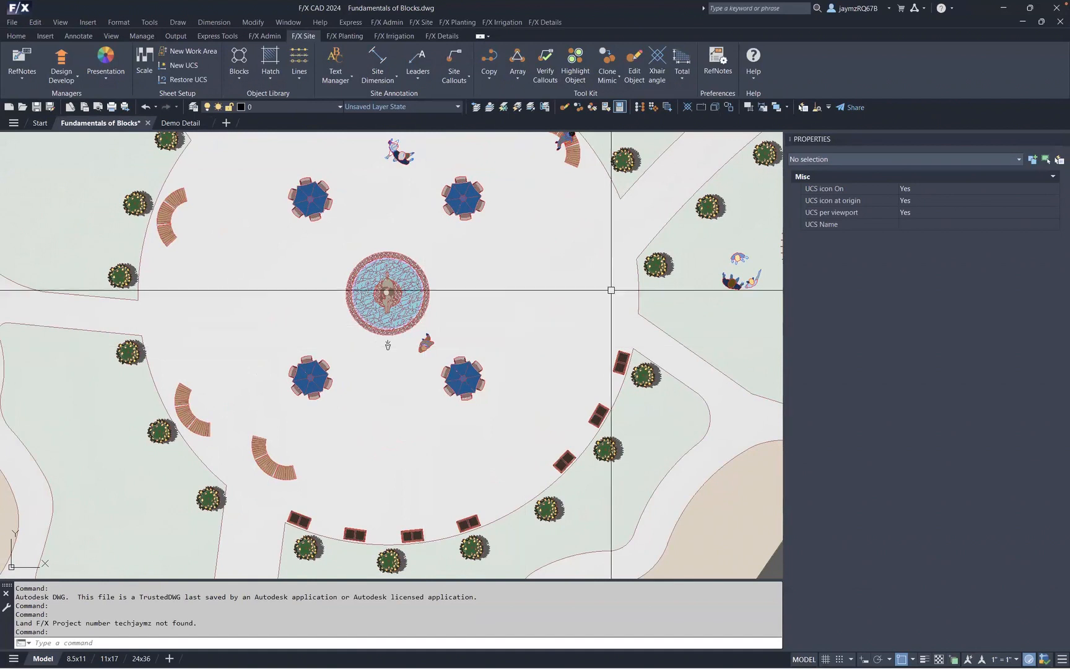
pyautogui.moveTo(847, 358); pyautogui.dragTo(892, 359)
pyautogui.moveTo(500, 371)
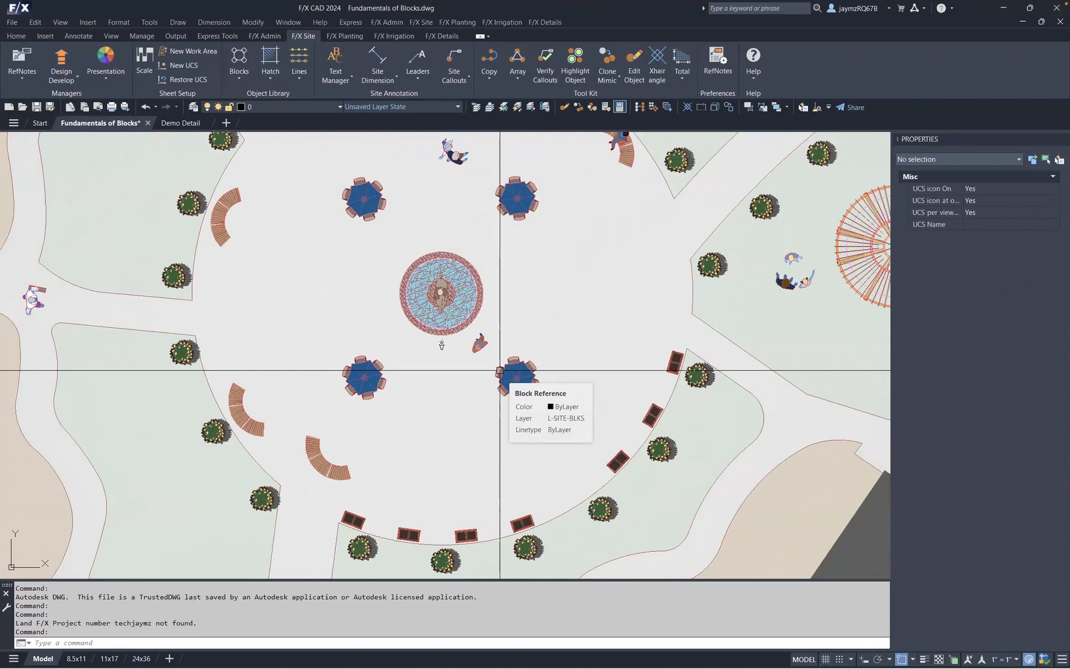
# - Measure the width of an umbrella table block with the Distance command
pyautogui.scroll(8, 351, 189)
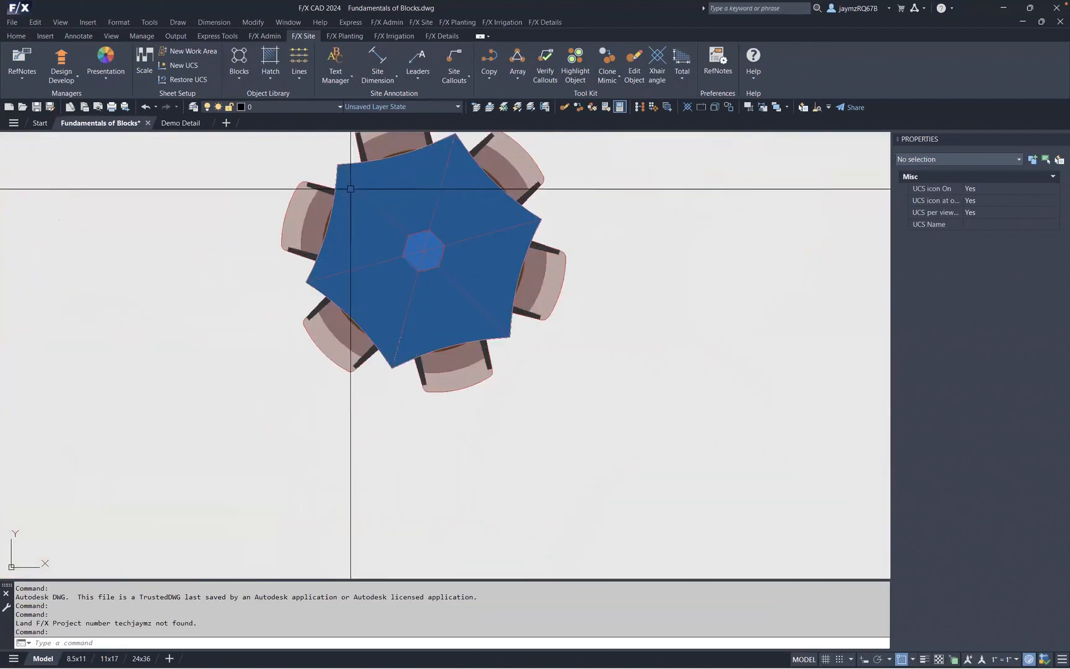
pyautogui.write('I')
pyautogui.press('Return')
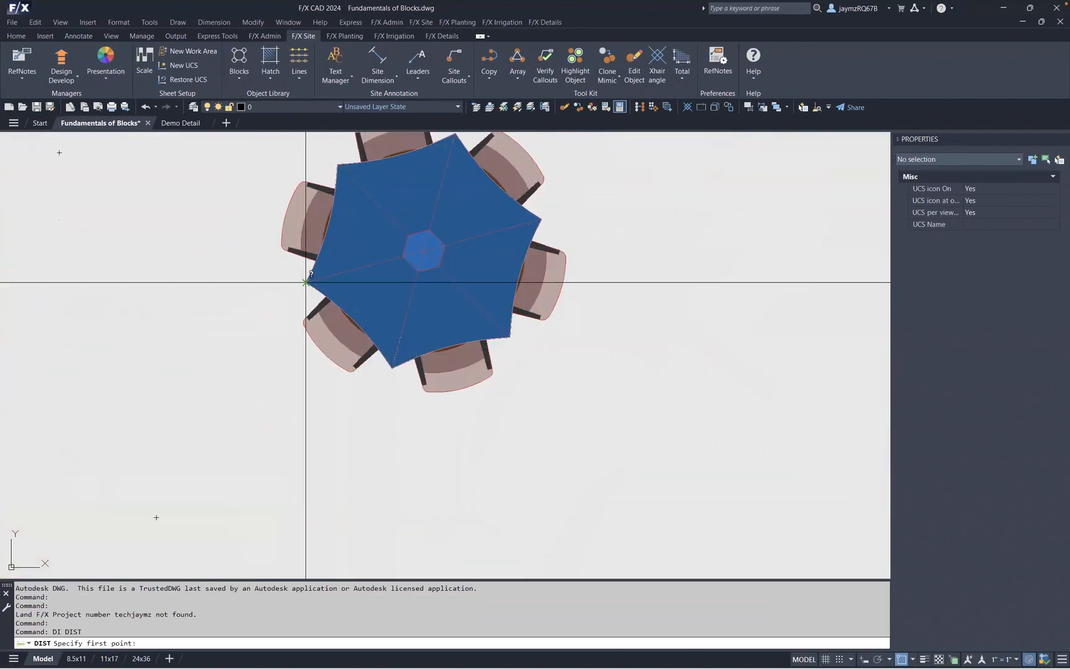
pyautogui.click(306, 282)
pyautogui.click(544, 222)
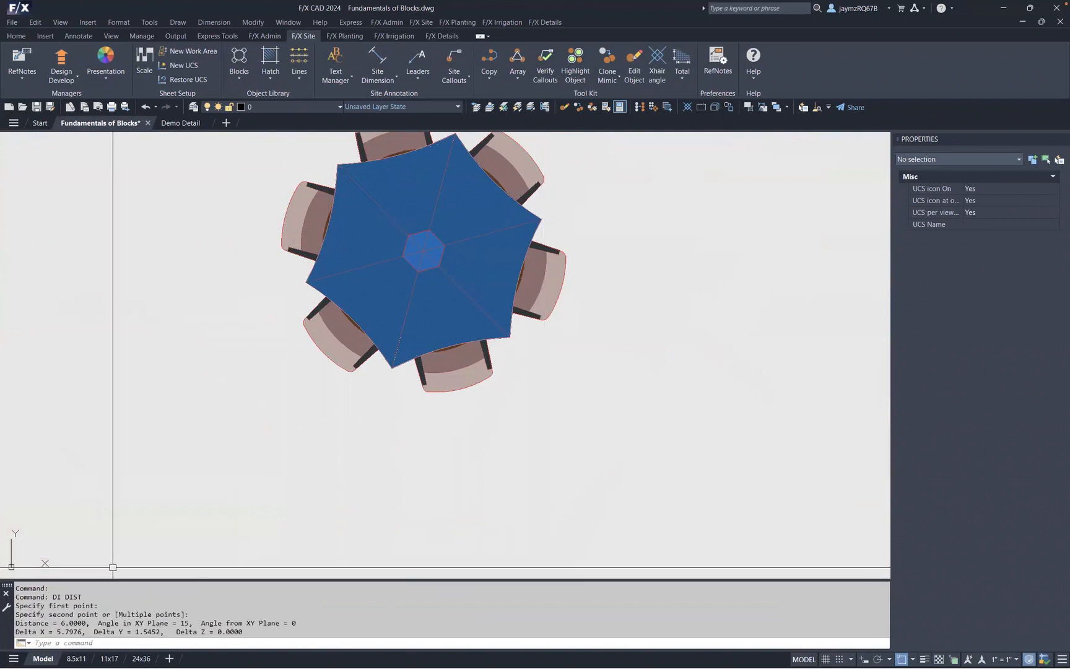
# - Select a shrub block in the site plan to review its properties, then clear the selection
pyautogui.scroll(-3, 499, 274)
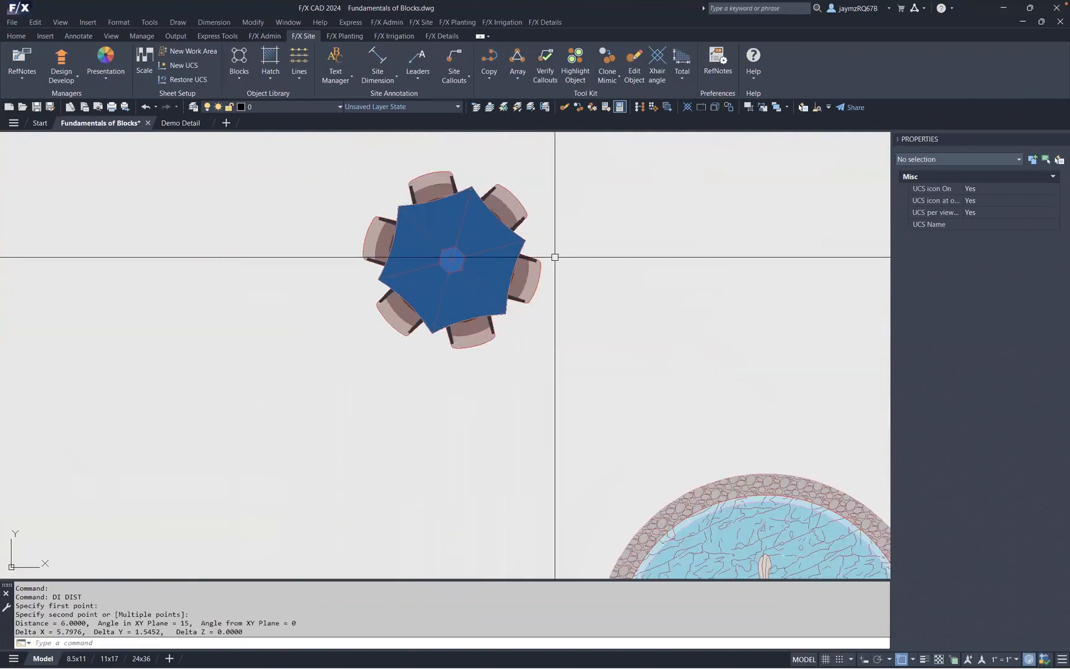
pyautogui.scroll(-3, 598, 269)
pyautogui.scroll(-2, 599, 268)
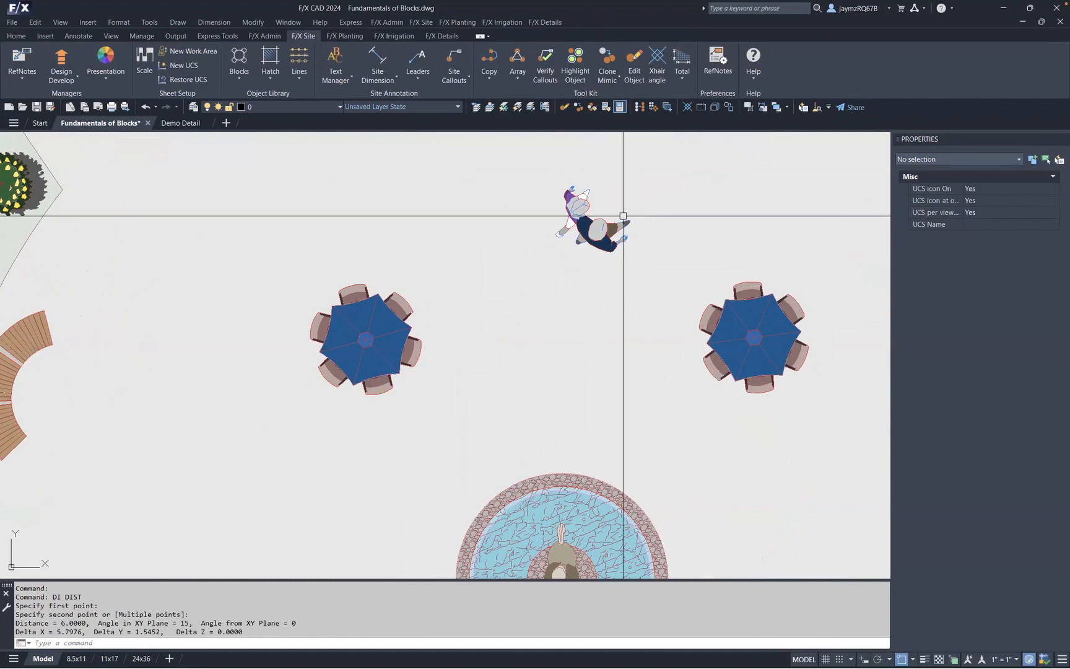
pyautogui.scroll(-3, 593, 239)
pyautogui.click(365, 227)
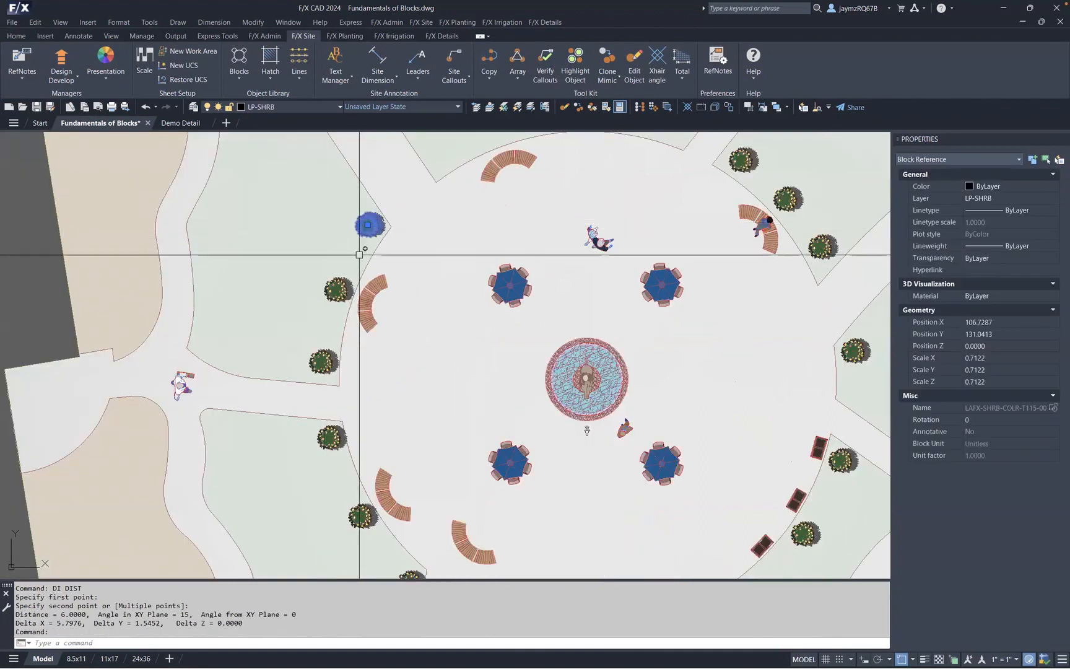
pyautogui.press('Escape')
pyautogui.moveTo(605, 339); pyautogui.dragTo(530, 256, button='middle')
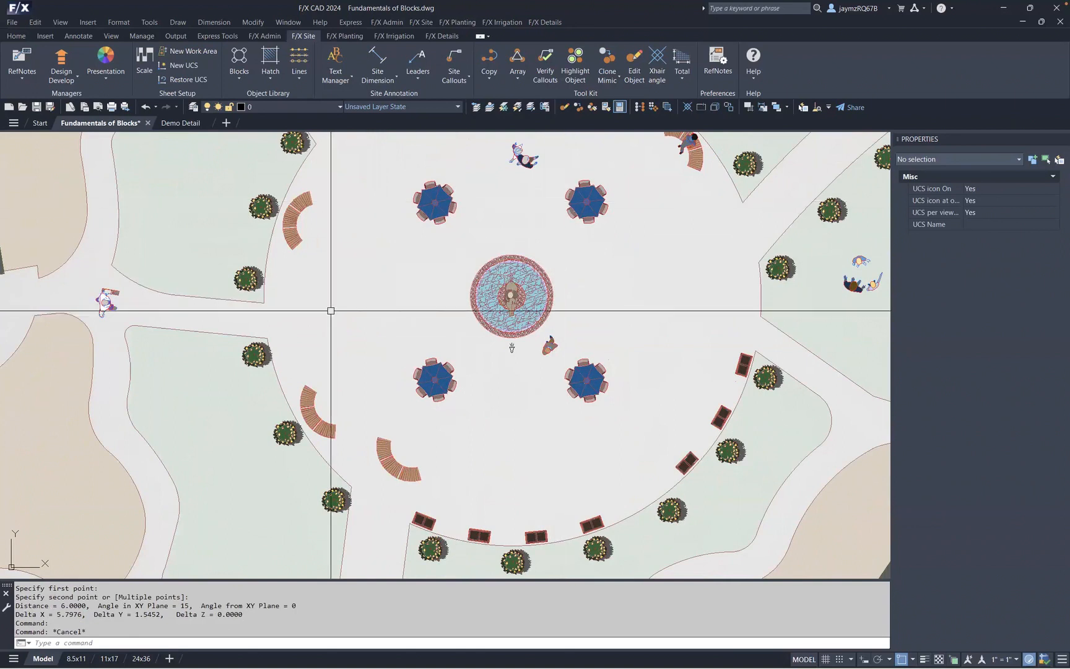
# - Open the 24x36 layout and select its viewport to review its scale properties
pyautogui.click(141, 658)
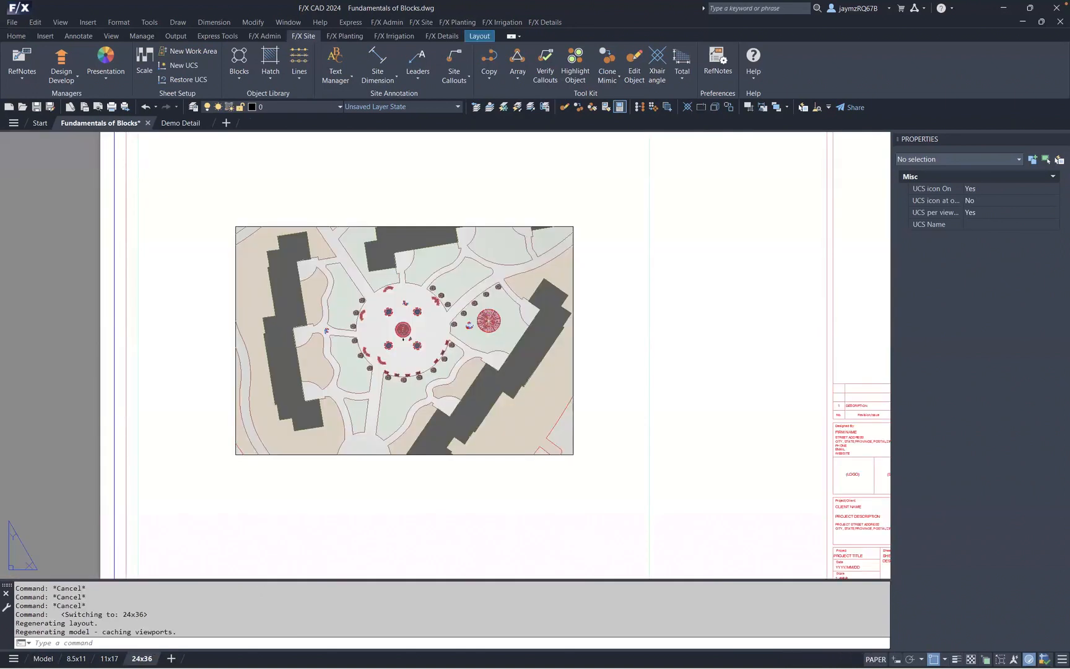
pyautogui.scroll(-2, 399, 462)
pyautogui.moveTo(396, 452)
pyautogui.mouseDown(button='middle')
pyautogui.moveTo(391, 443)
pyautogui.moveTo(430, 404)
pyautogui.mouseUp(button='middle')
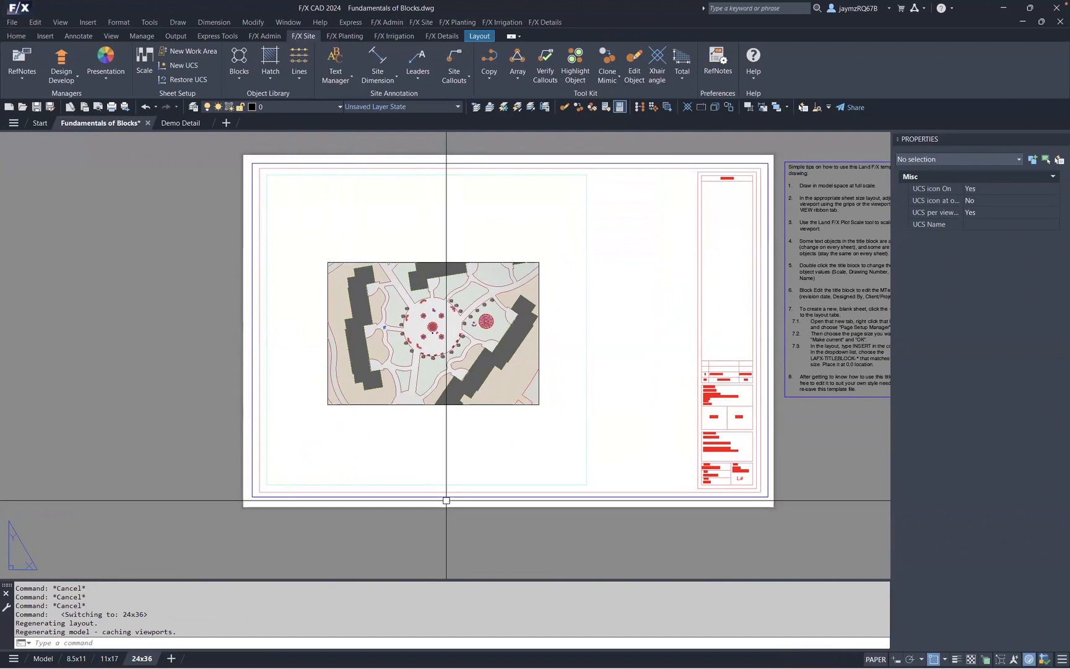
pyautogui.click(588, 189)
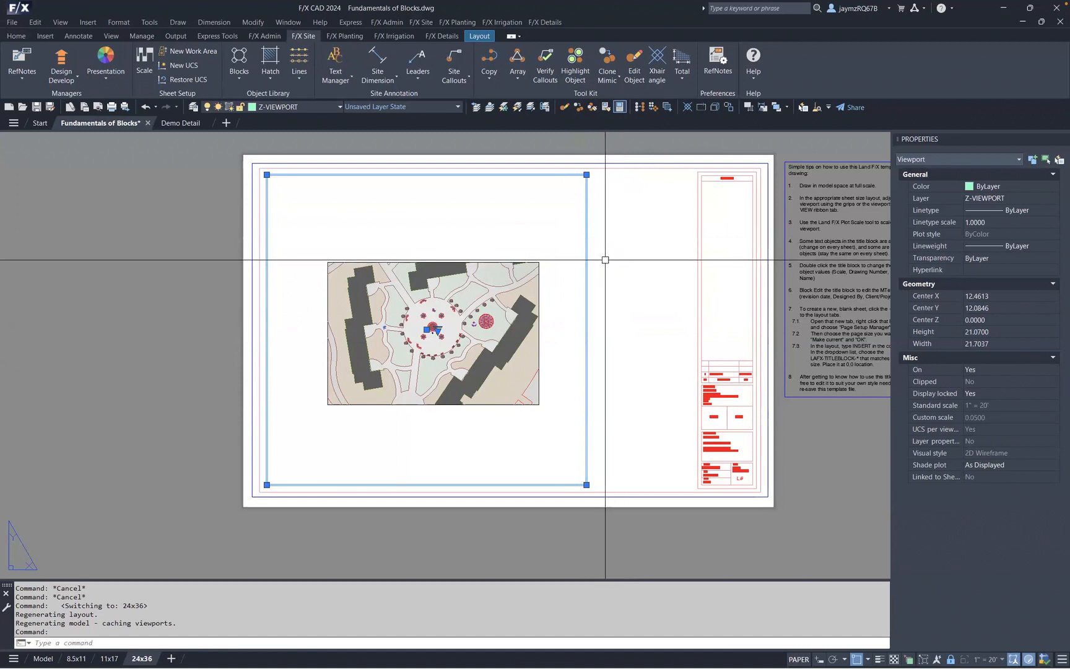
# - Activate the viewport to zoom within it, then switch back to paper space
pyautogui.doubleClick(545, 217)
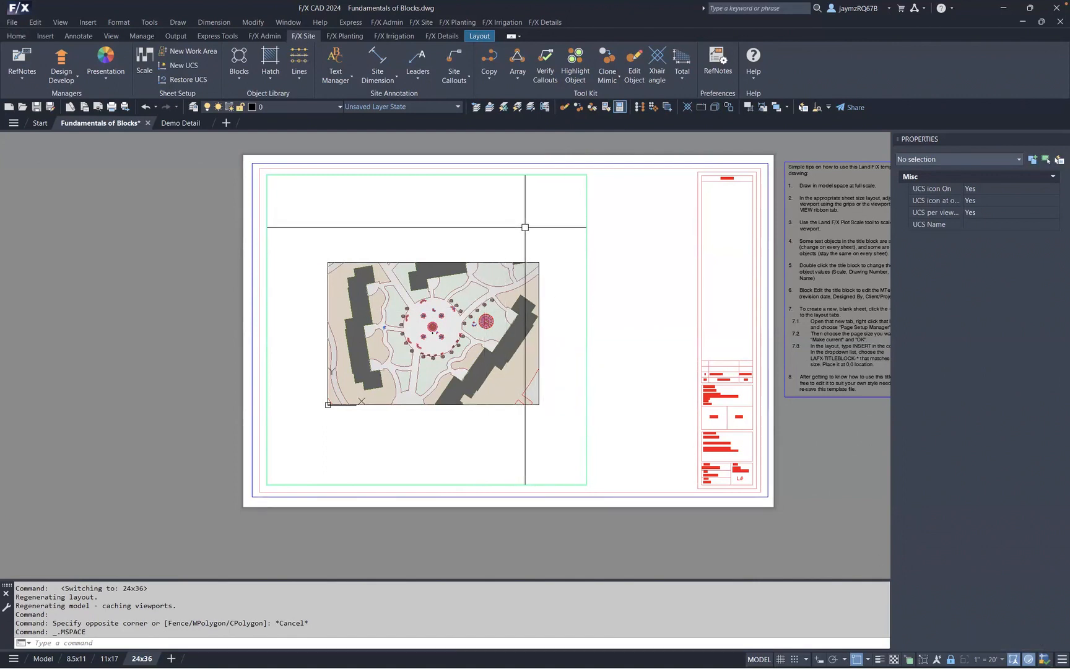
pyautogui.scroll(5, 521, 232)
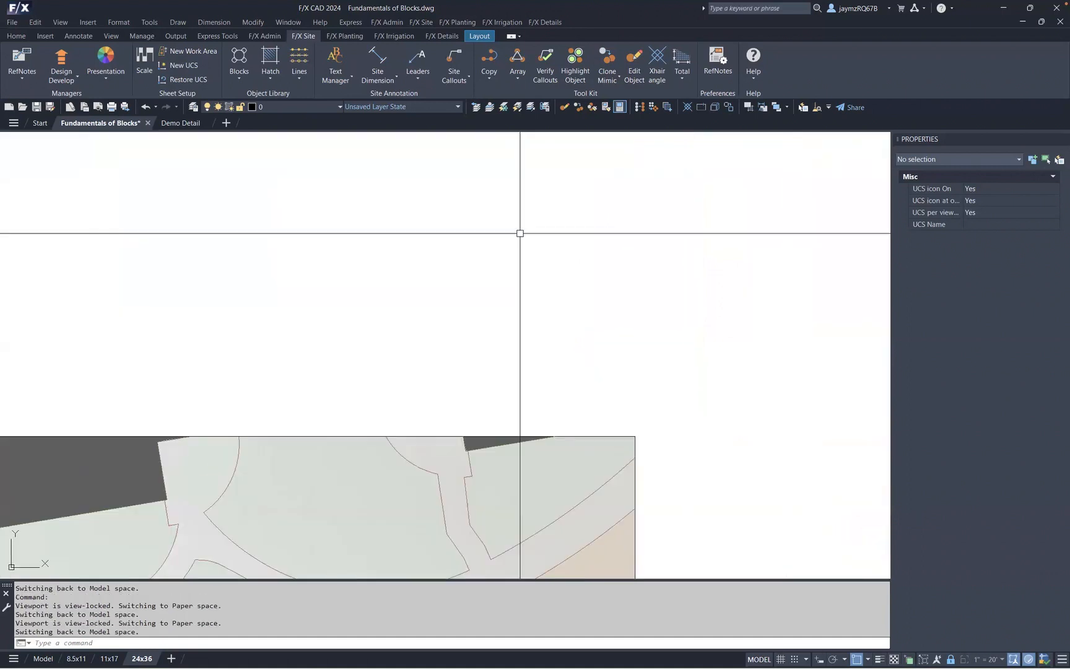
pyautogui.scroll(-5, 521, 233)
pyautogui.scroll(5, 458, 286)
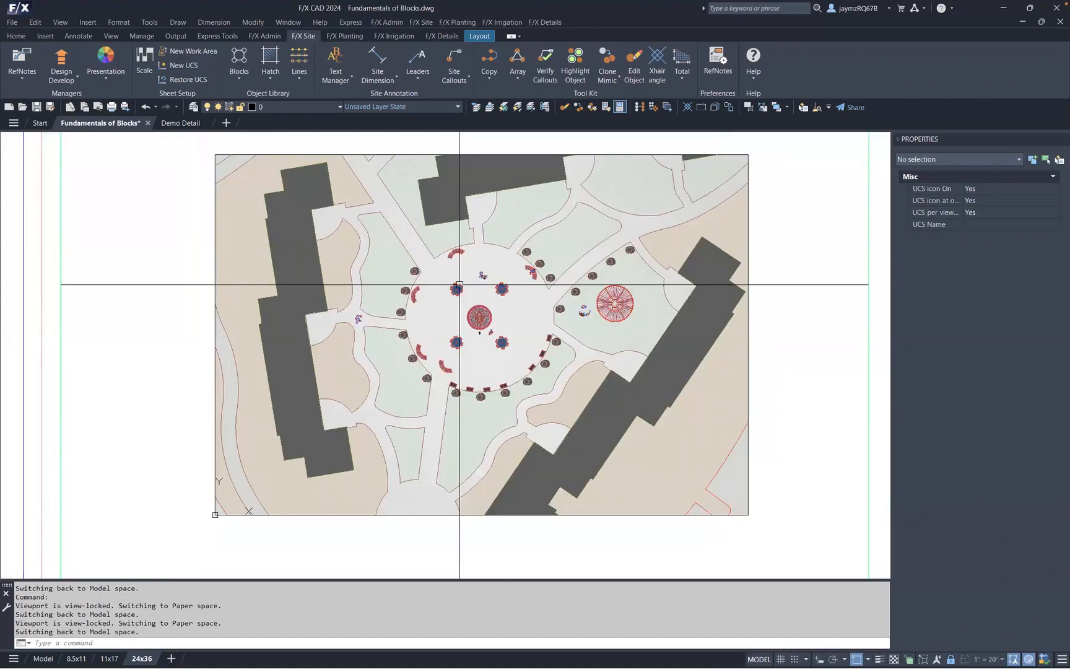
pyautogui.scroll(-5, 460, 285)
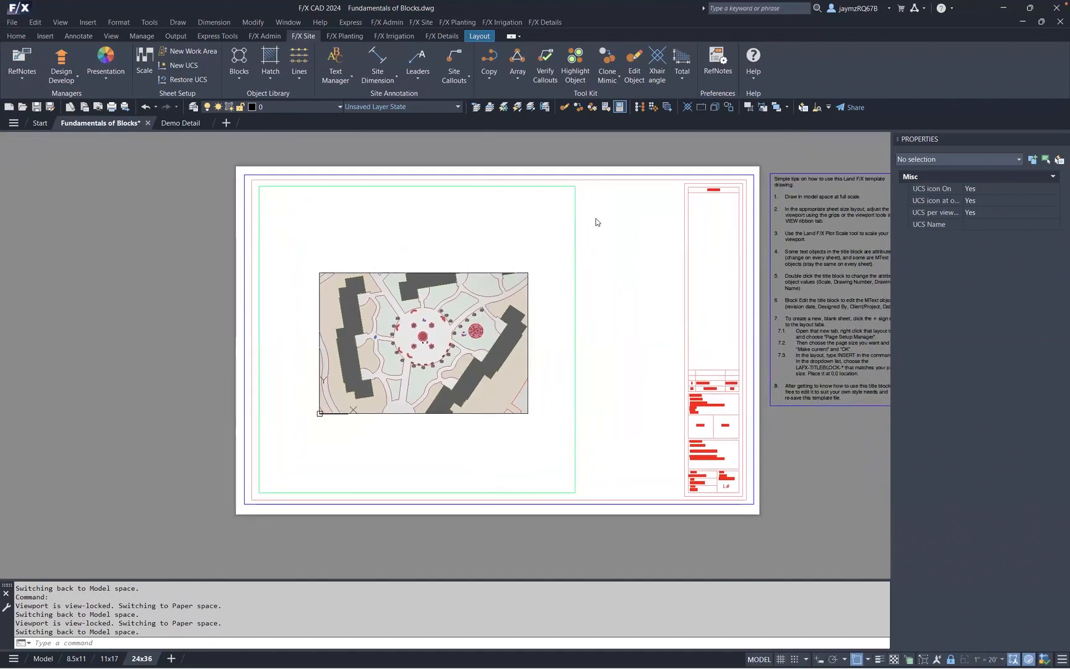
pyautogui.doubleClick(601, 248)
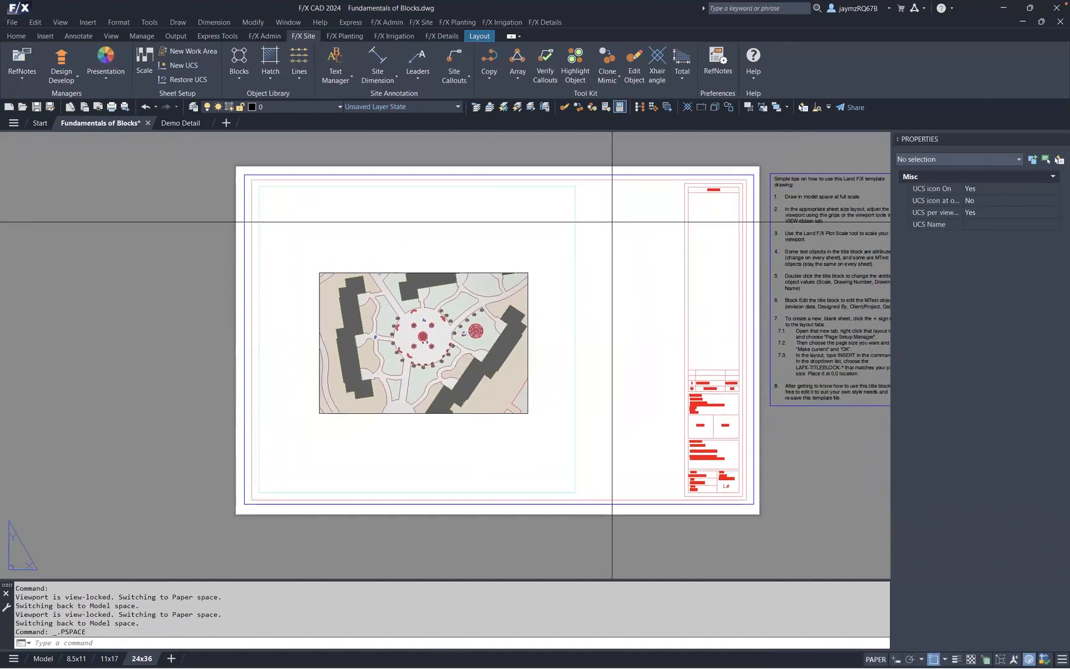
pyautogui.click(602, 211)
pyautogui.click(476, 304)
pyautogui.click(476, 303)
pyautogui.click(356, 340)
pyautogui.click(356, 339)
pyautogui.click(509, 372)
pyautogui.click(520, 387)
pyautogui.click(522, 393)
pyautogui.click(519, 394)
pyautogui.click(437, 354)
pyautogui.click(421, 324)
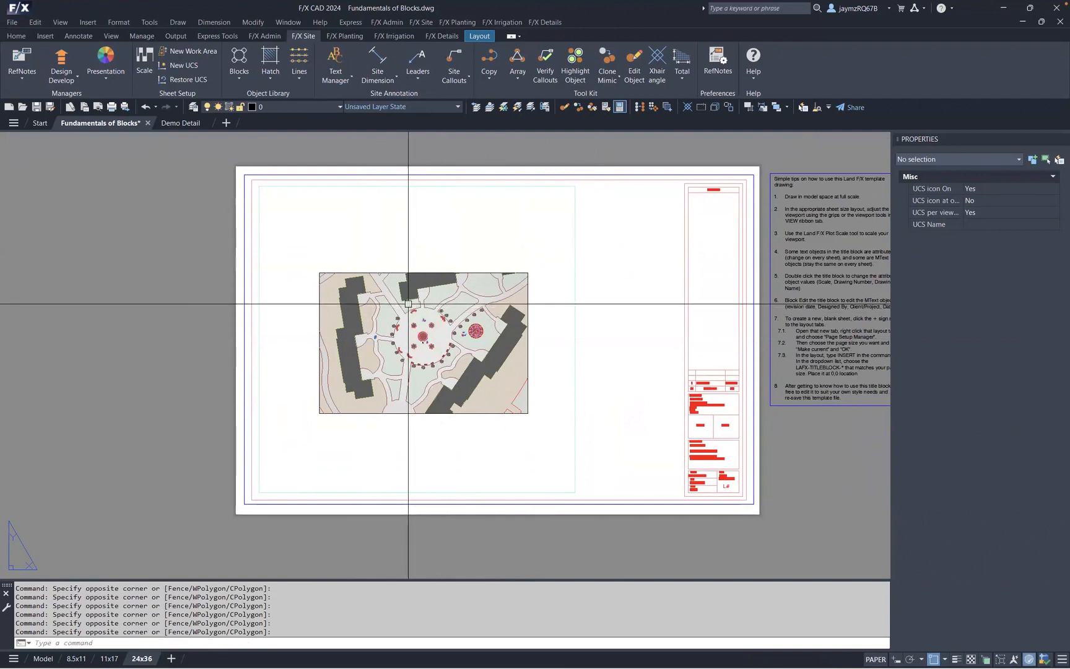
# - Activate the viewport and select a shrub block inside it, then clear the selection
pyautogui.doubleClick(531, 213)
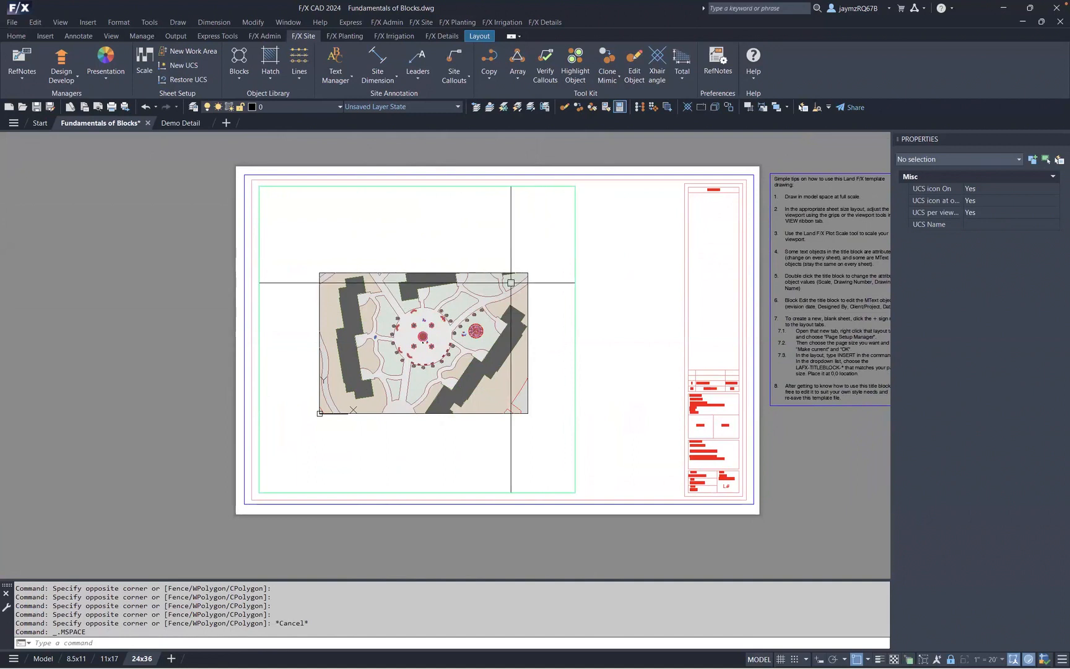
pyautogui.click(471, 319)
pyautogui.click(475, 331)
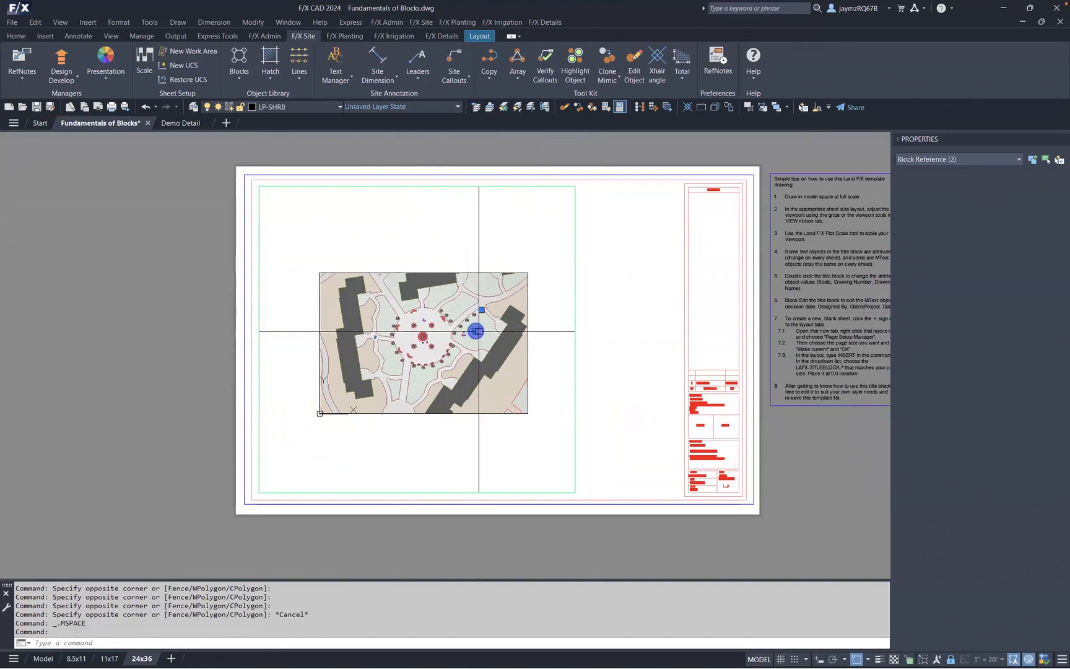
pyautogui.click(432, 325)
pyautogui.press('Escape')
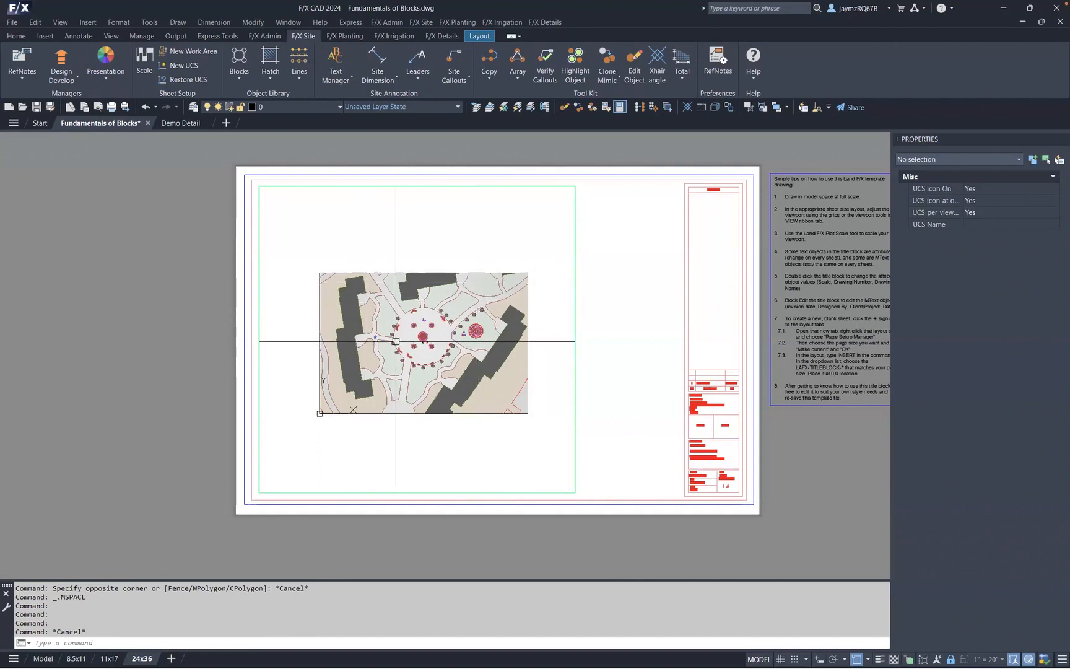
# - Zoom into the viewport to inspect the site blocks around the fountain and umbrella tables
pyautogui.scroll(2, 424, 349)
pyautogui.scroll(-2, 414, 348)
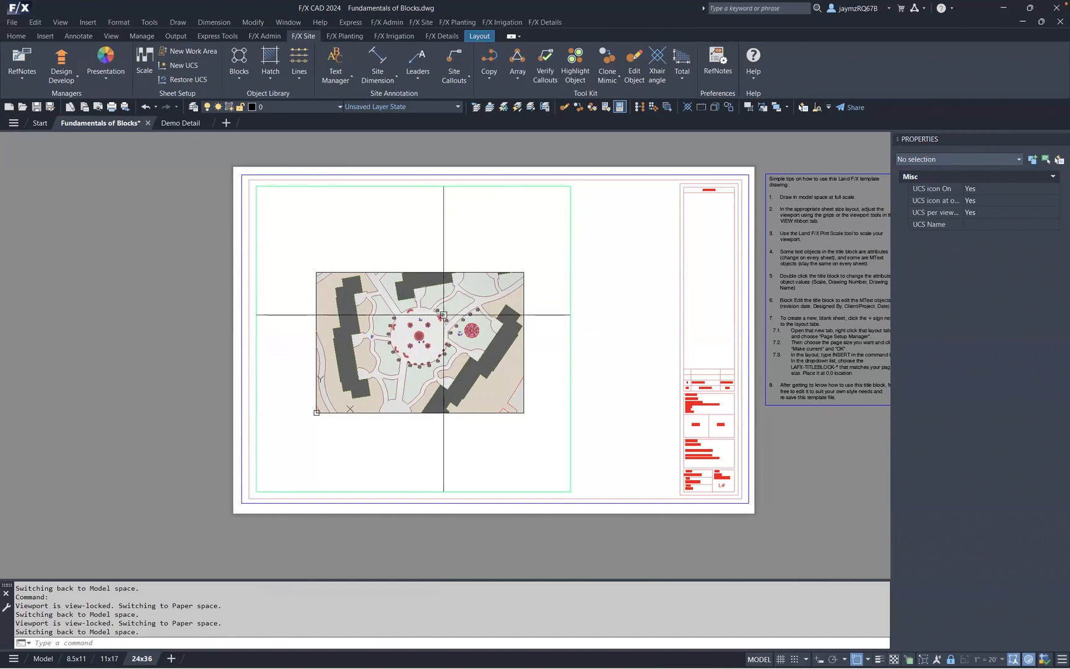
pyautogui.scroll(6, 421, 354)
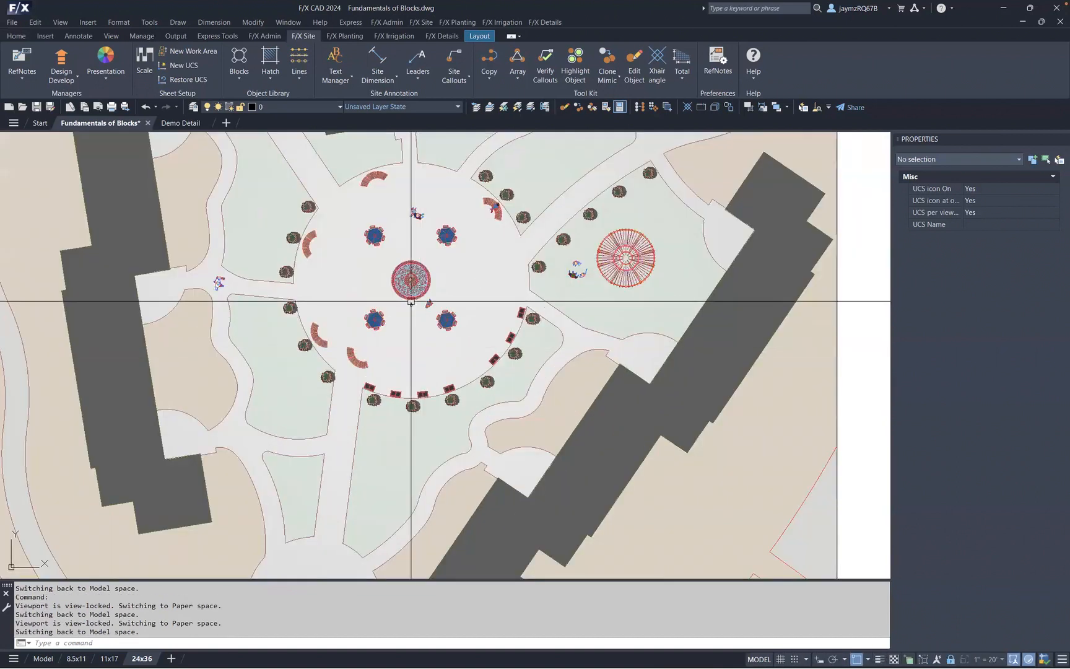
pyautogui.scroll(2, 412, 297)
pyautogui.scroll(4, 411, 308)
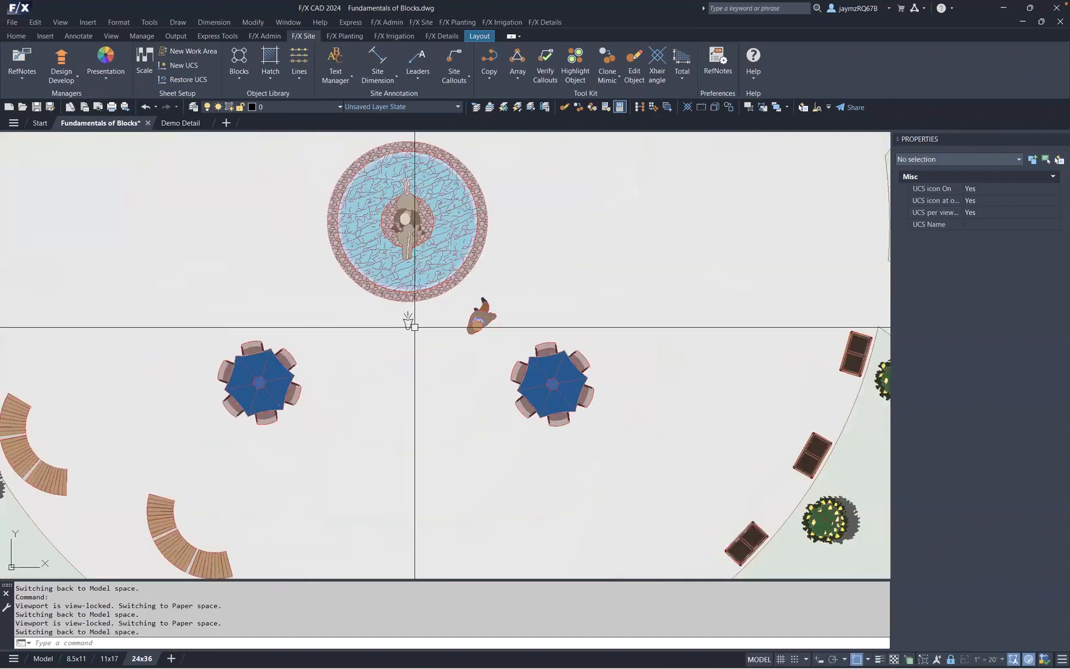
pyautogui.scroll(4, 414, 317)
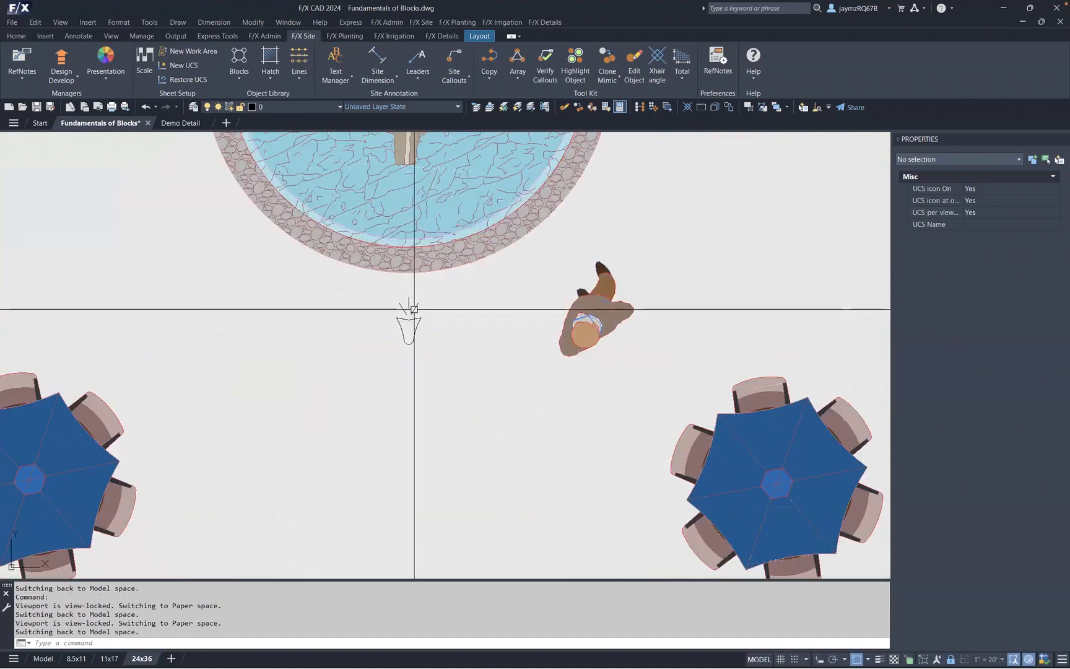
pyautogui.click(413, 308)
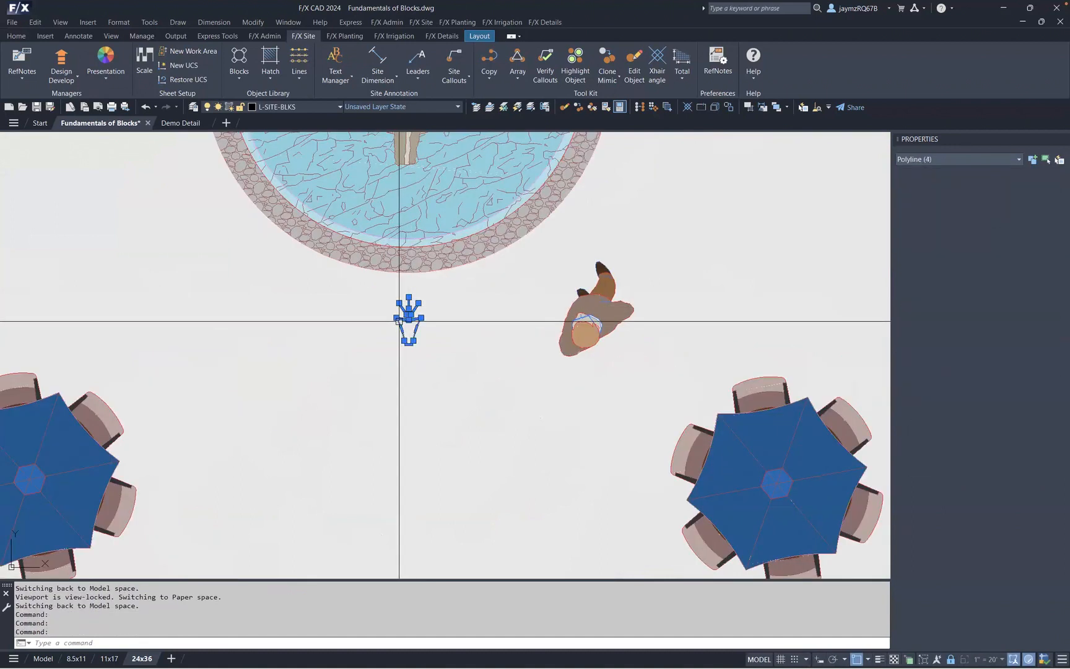
pyautogui.press('Escape')
pyautogui.moveTo(415, 314); pyautogui.dragTo(426, 382, button='middle')
pyautogui.moveTo(424, 286); pyautogui.dragTo(453, 412, button='middle')
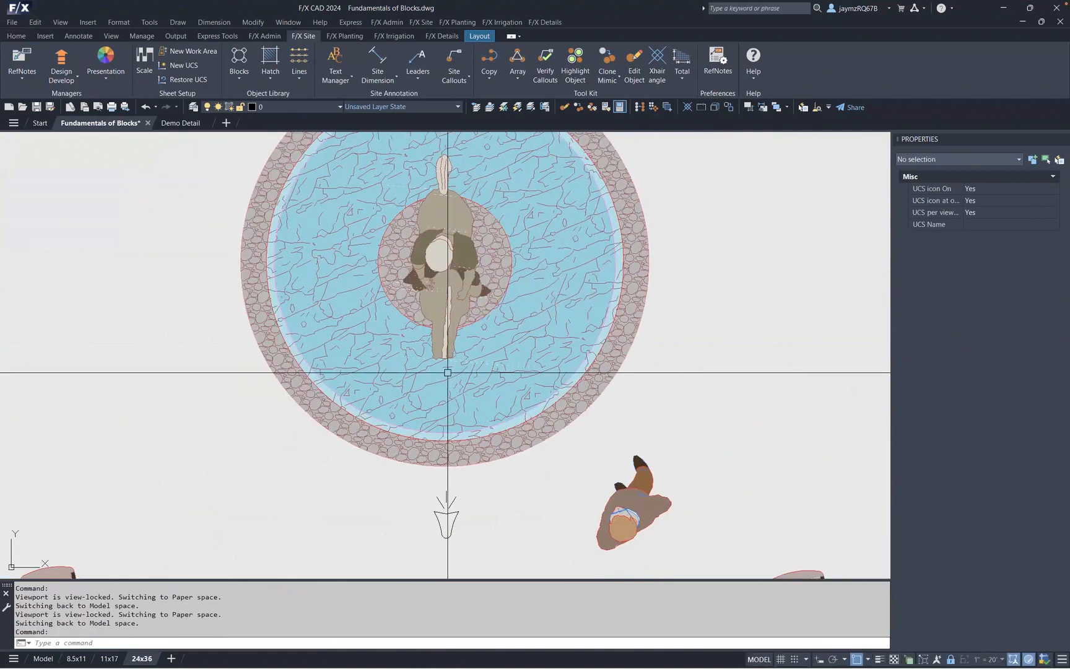
pyautogui.scroll(-4, 447, 372)
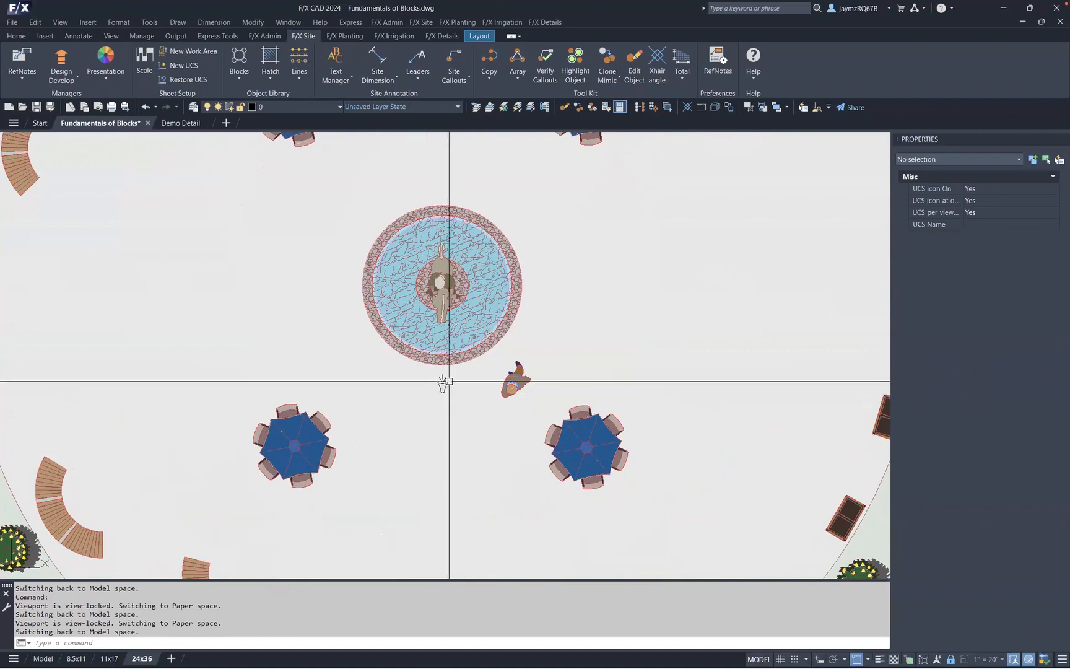
pyautogui.scroll(4, 447, 379)
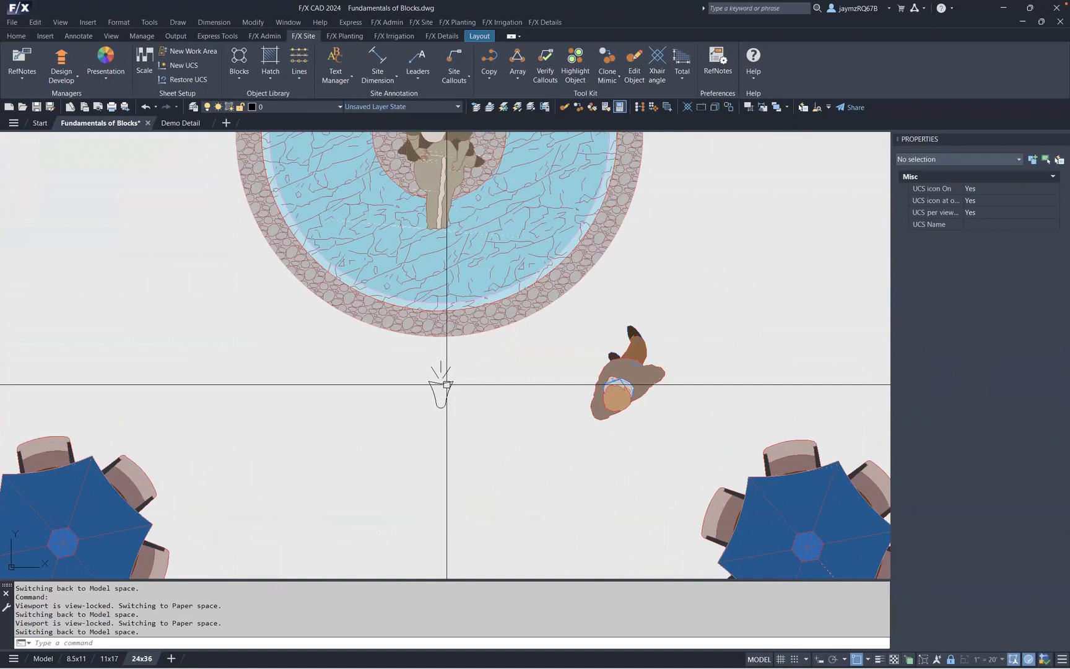
pyautogui.scroll(-10, 447, 379)
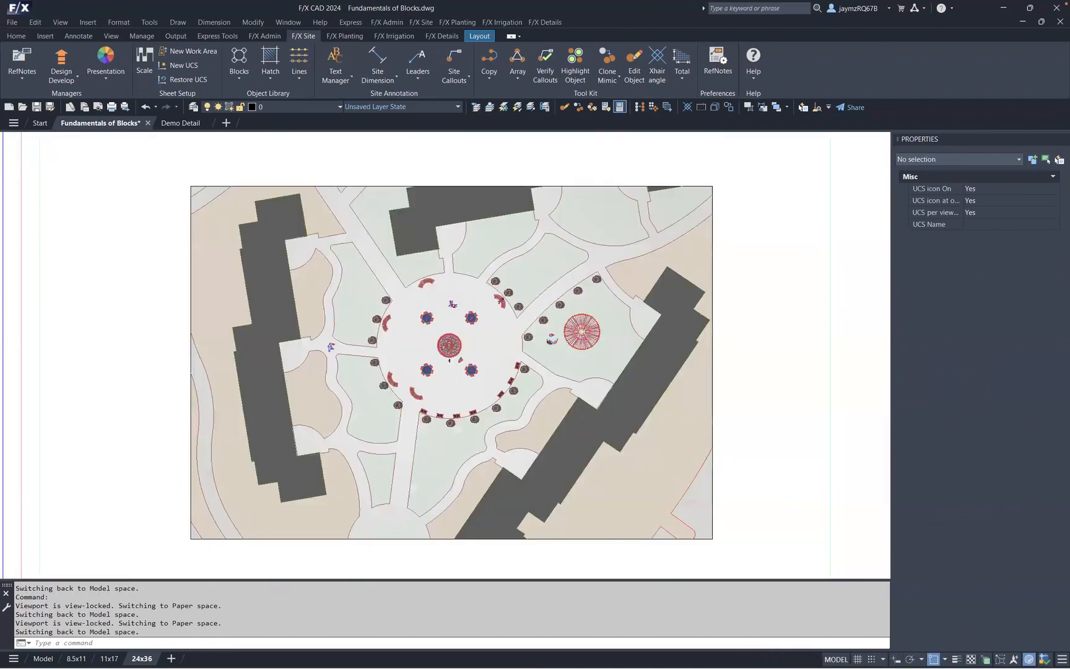
pyautogui.scroll(-5, 446, 350)
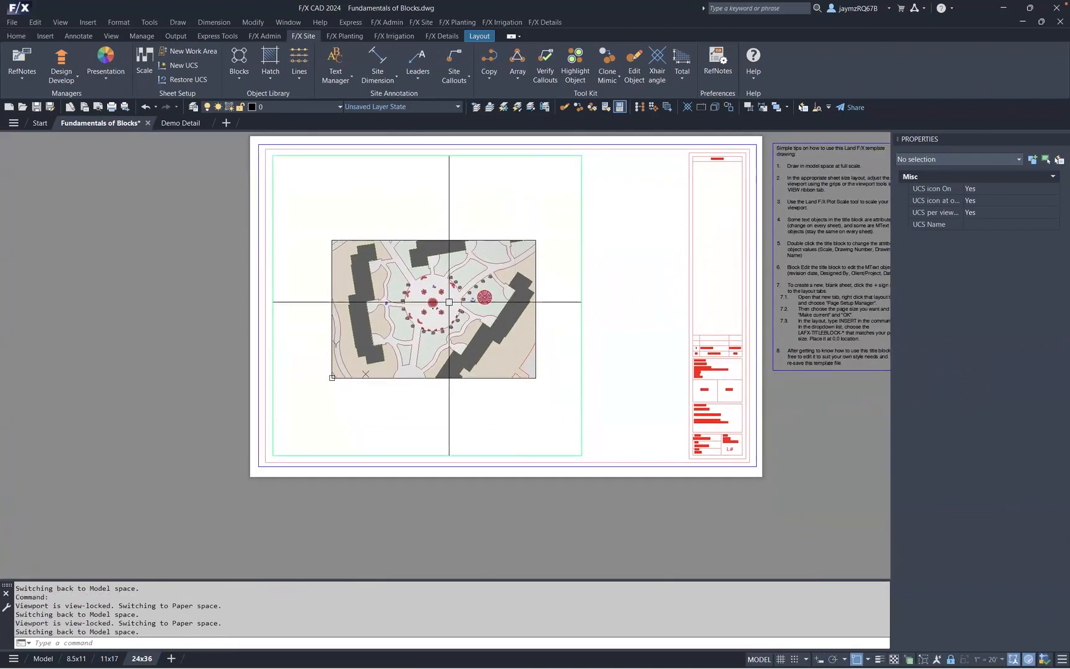
pyautogui.scroll(3, 449, 302)
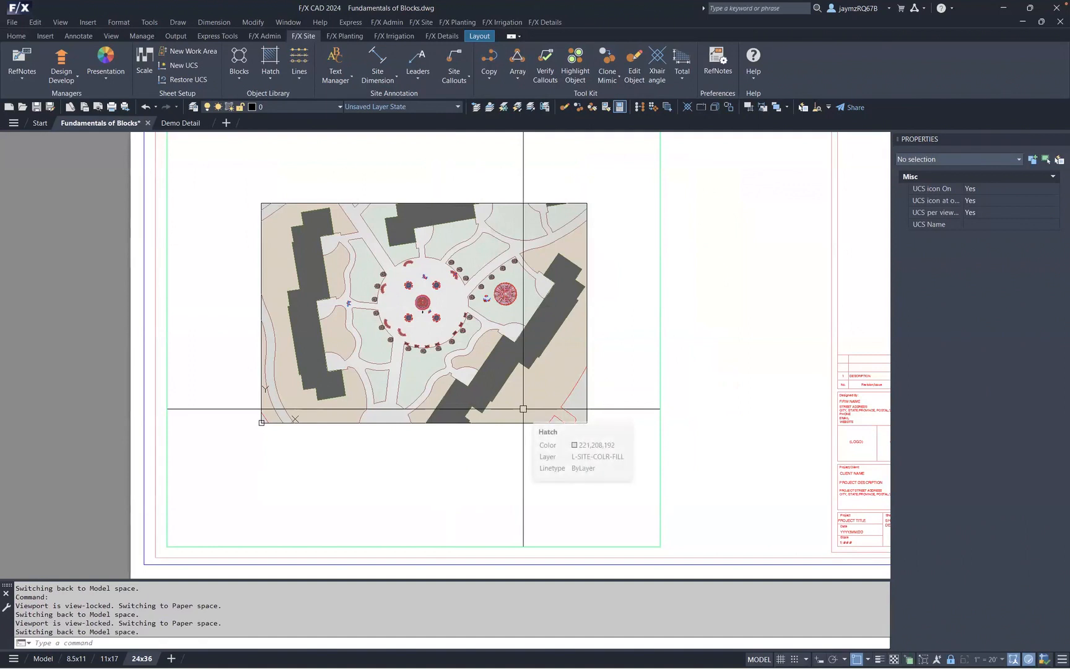
# - Set the plot scale to 1" = 40 FT and apply it to the active viewport
pyautogui.click(280, 153)
pyautogui.click(226, 165)
pyautogui.moveTo(350, 192); pyautogui.dragTo(352, 231, button='middle')
pyautogui.click(146, 68)
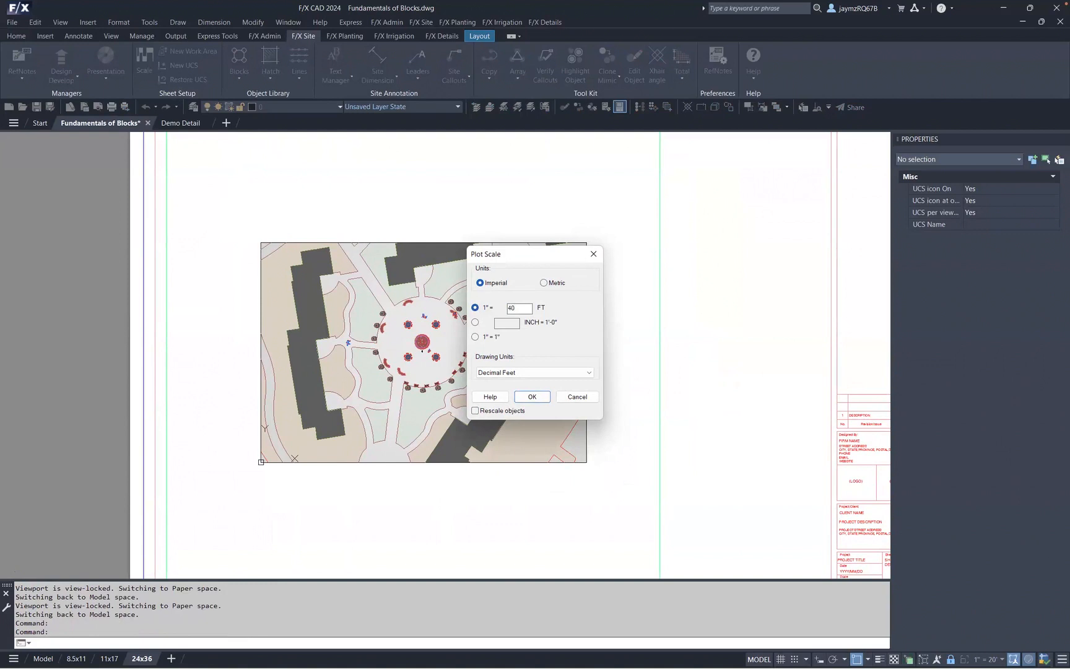
pyautogui.press('Return')
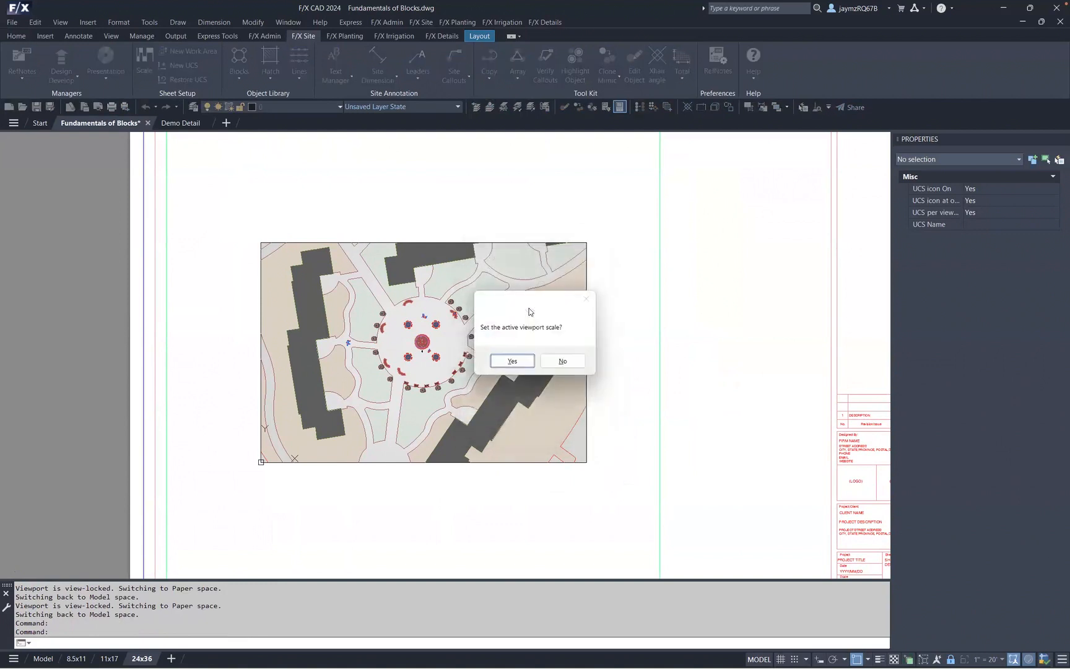
pyautogui.click(512, 361)
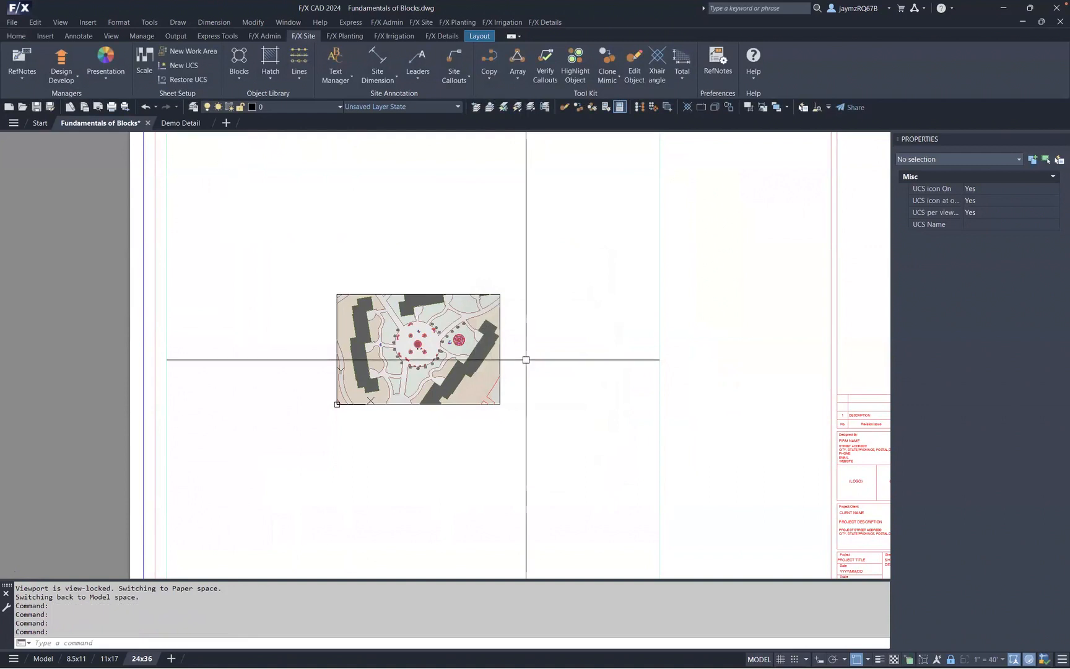
# - Set the plot scale back to 1" = 20 FT and apply it to the active viewport
pyautogui.scroll(-2, 526, 359)
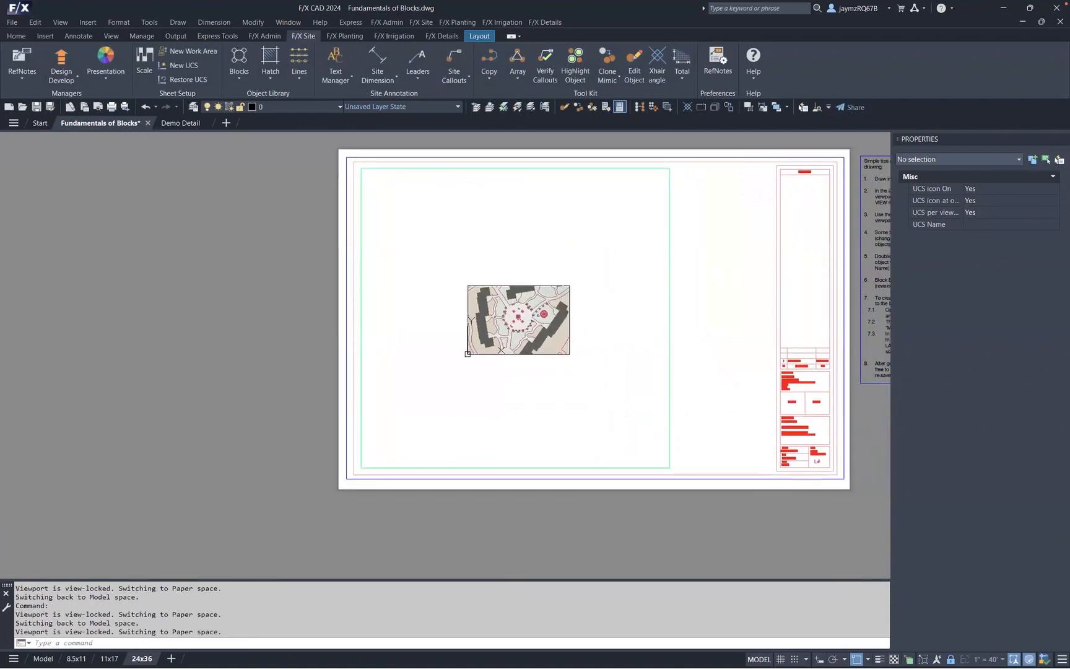
pyautogui.scroll(2, 462, 327)
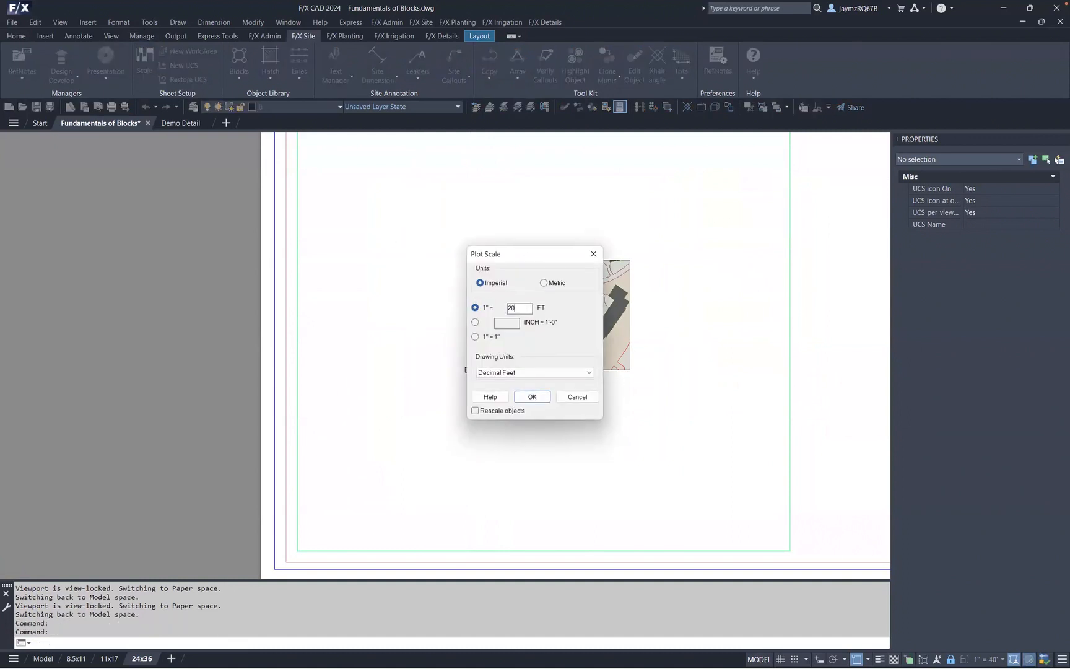
pyautogui.click(533, 397)
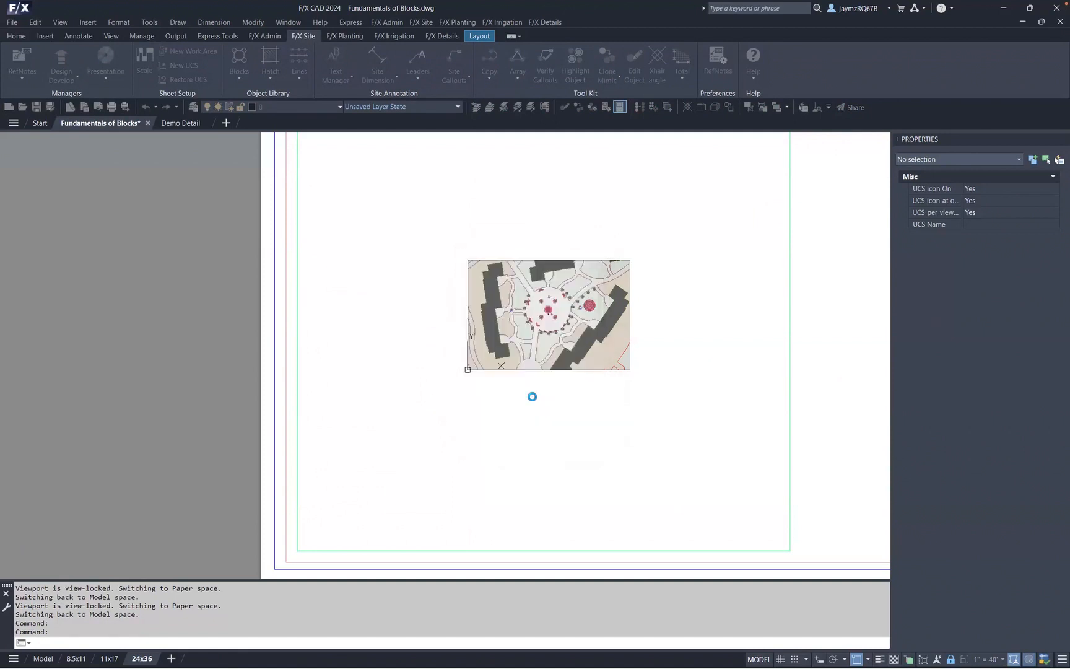
pyautogui.click(513, 361)
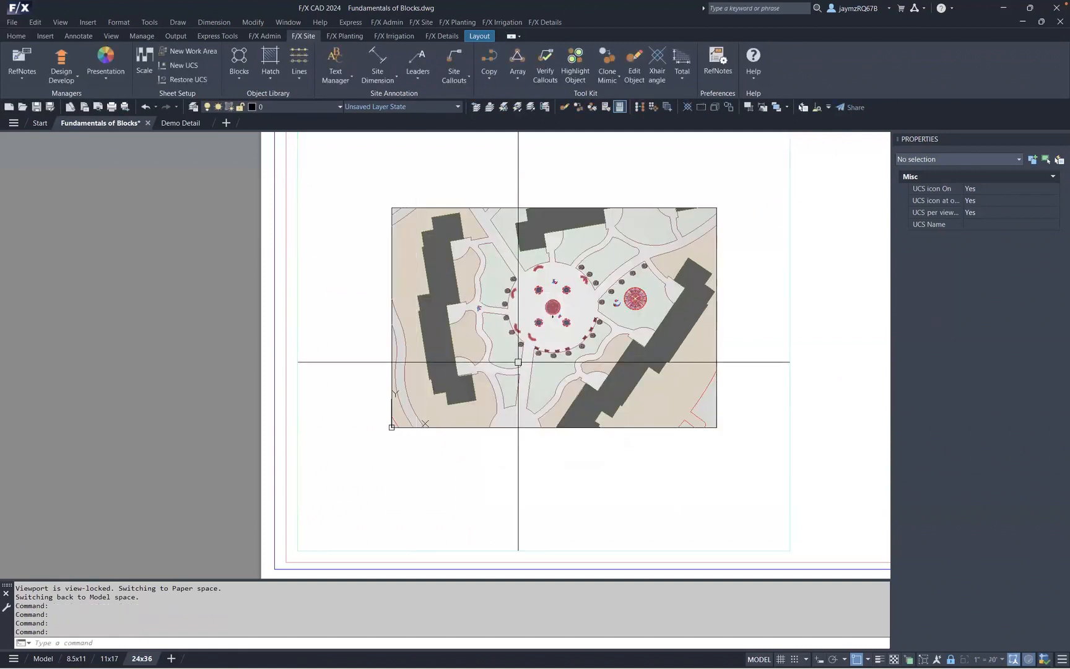
# - Return to paper space and zoom around the sheet to review the viewport at the new scale
pyautogui.moveTo(673, 418); pyautogui.dragTo(593, 417, button='middle')
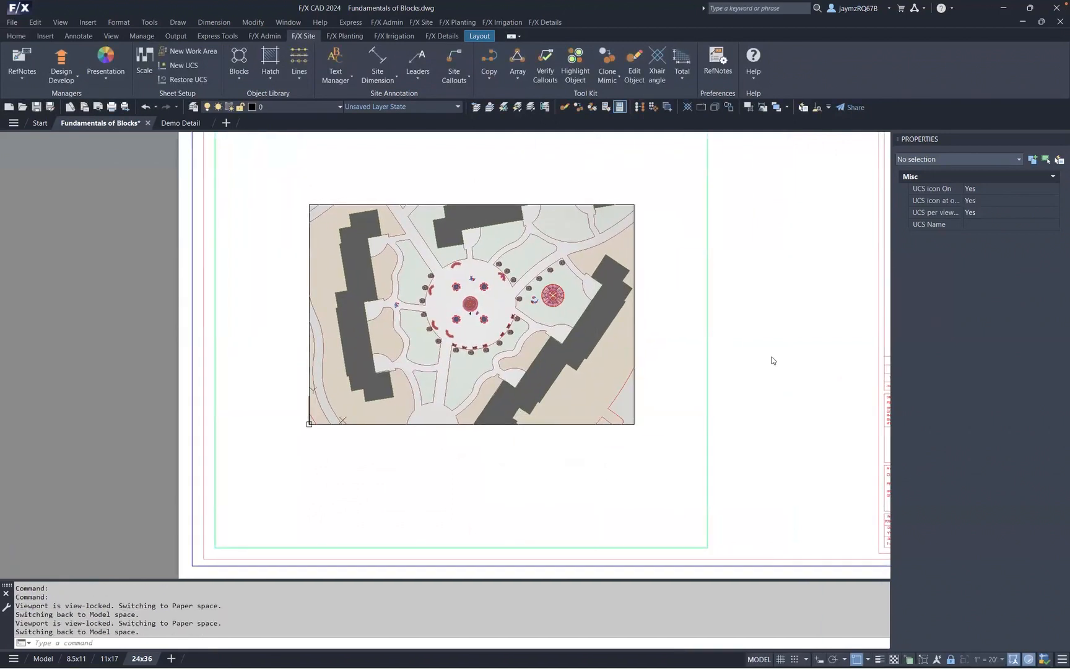
pyautogui.doubleClick(766, 354)
pyautogui.scroll(-5, 761, 351)
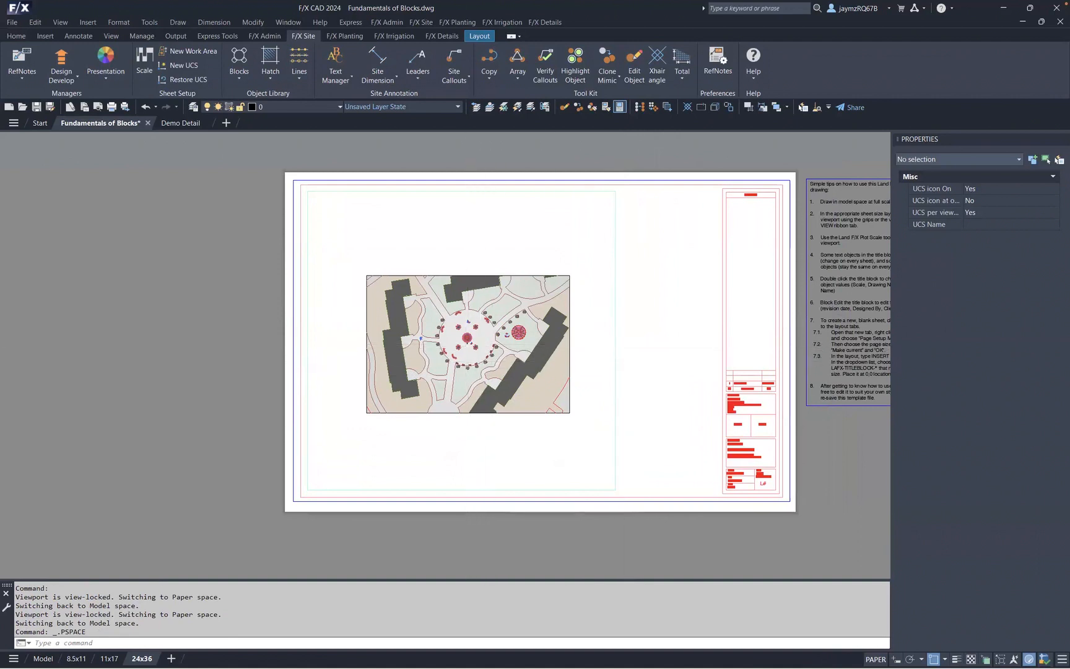
pyautogui.scroll(5, 468, 345)
pyautogui.scroll(6, 468, 346)
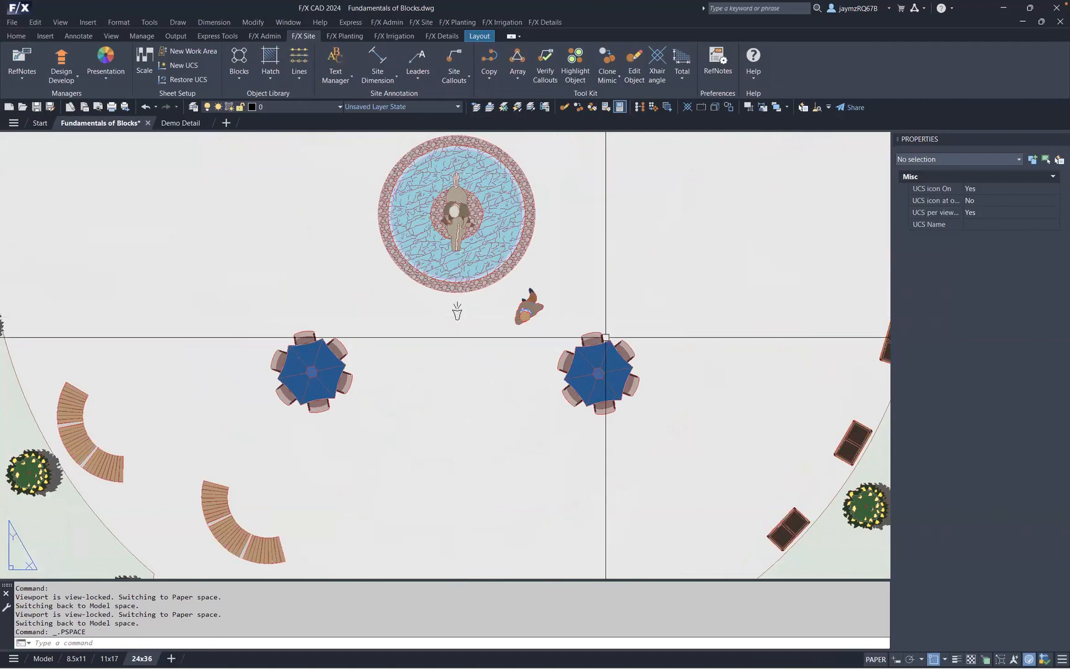
pyautogui.scroll(-8, 605, 335)
pyautogui.scroll(-4, 606, 335)
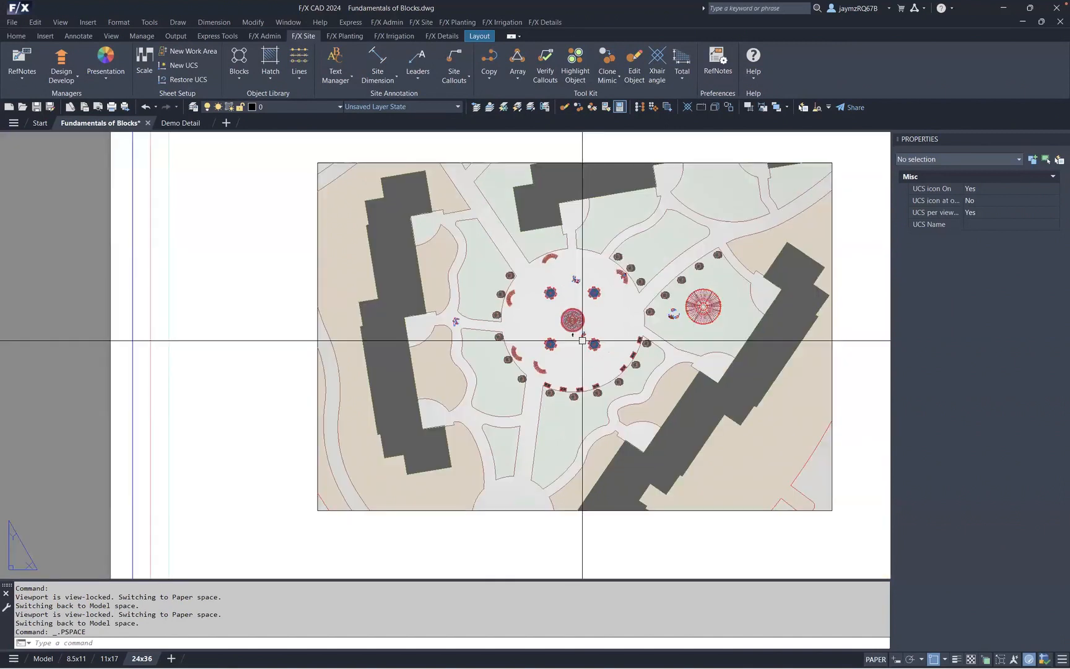
pyautogui.moveTo(582, 340); pyautogui.dragTo(518, 327, button='middle')
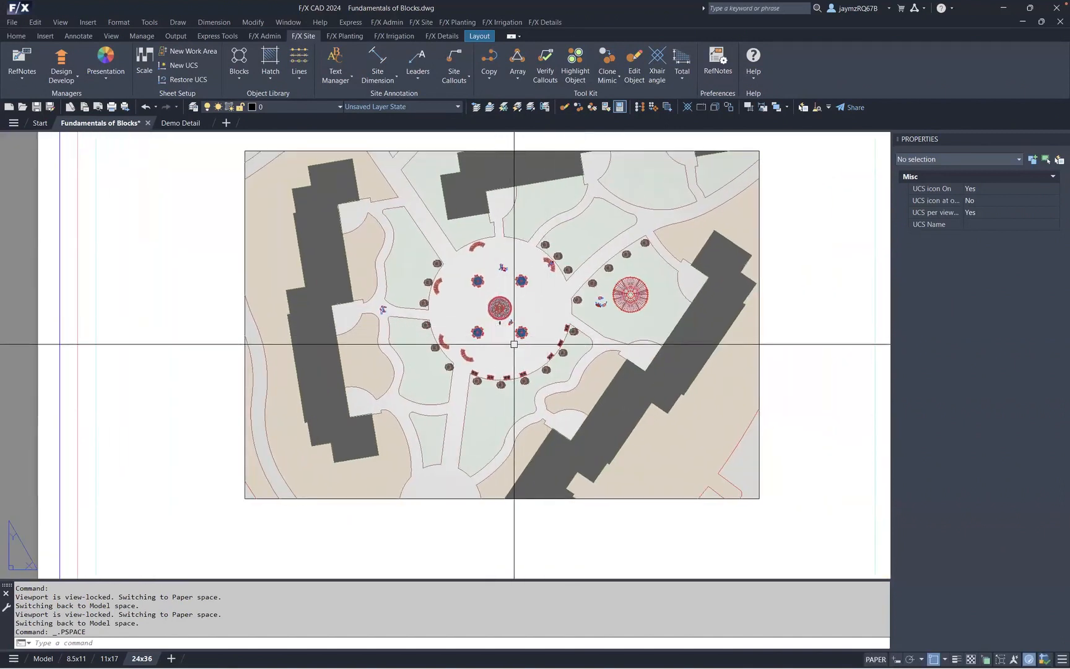
pyautogui.scroll(-2, 515, 343)
pyautogui.moveTo(839, 314); pyautogui.dragTo(691, 299, button='middle')
pyautogui.click(691, 299)
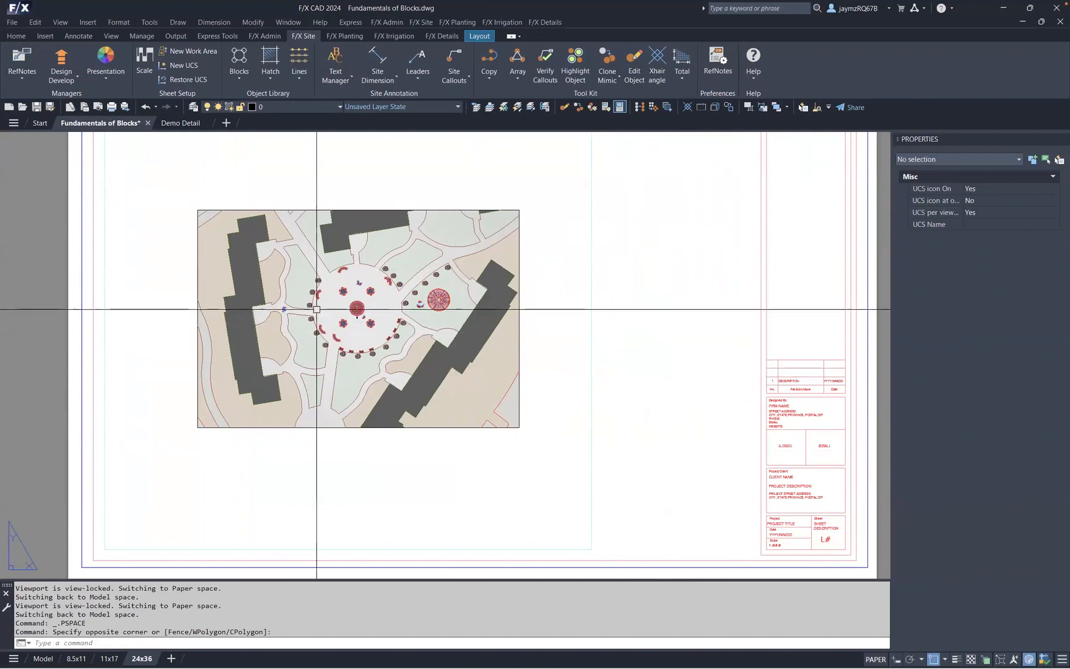
# - Enter the viewport, select the small vase graphic below the fountain, and change its four polylines from model space to paper space
pyautogui.doubleClick(569, 312)
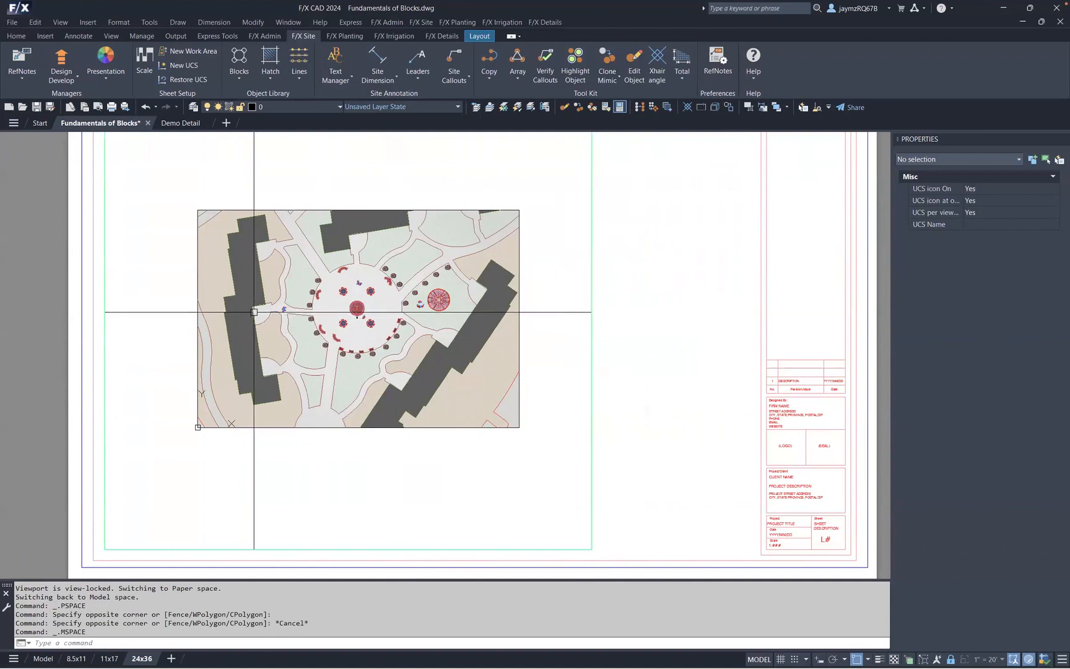
pyautogui.scroll(5, 358, 315)
pyautogui.scroll(8, 358, 317)
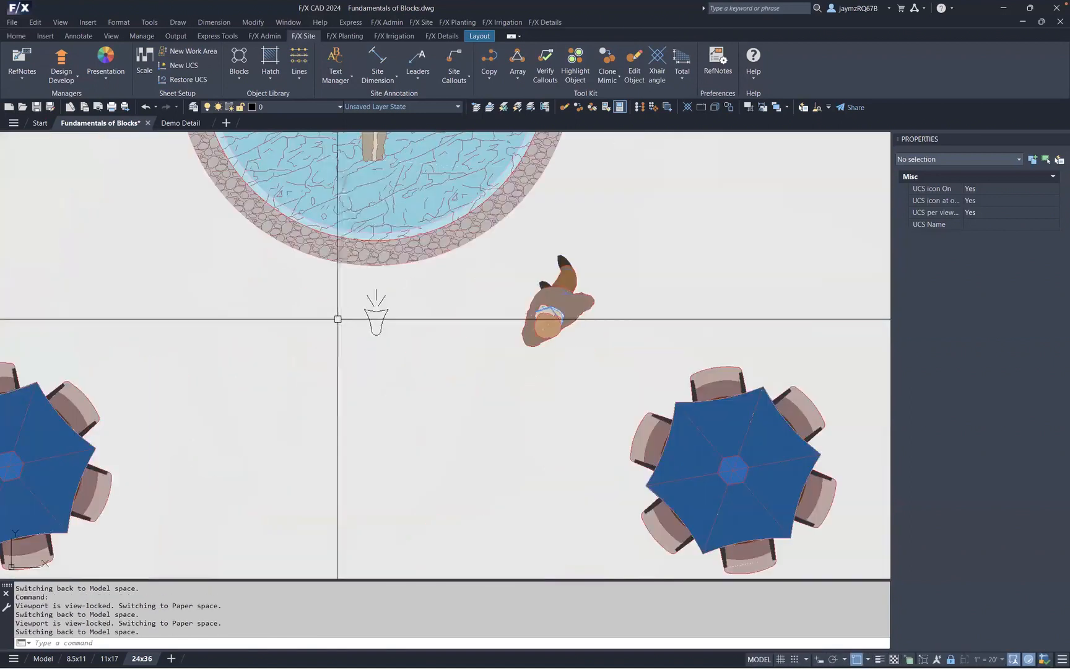
pyautogui.click(385, 316)
pyautogui.click(382, 299)
pyautogui.click(376, 295)
pyautogui.click(368, 297)
pyautogui.scroll(-2, 396, 316)
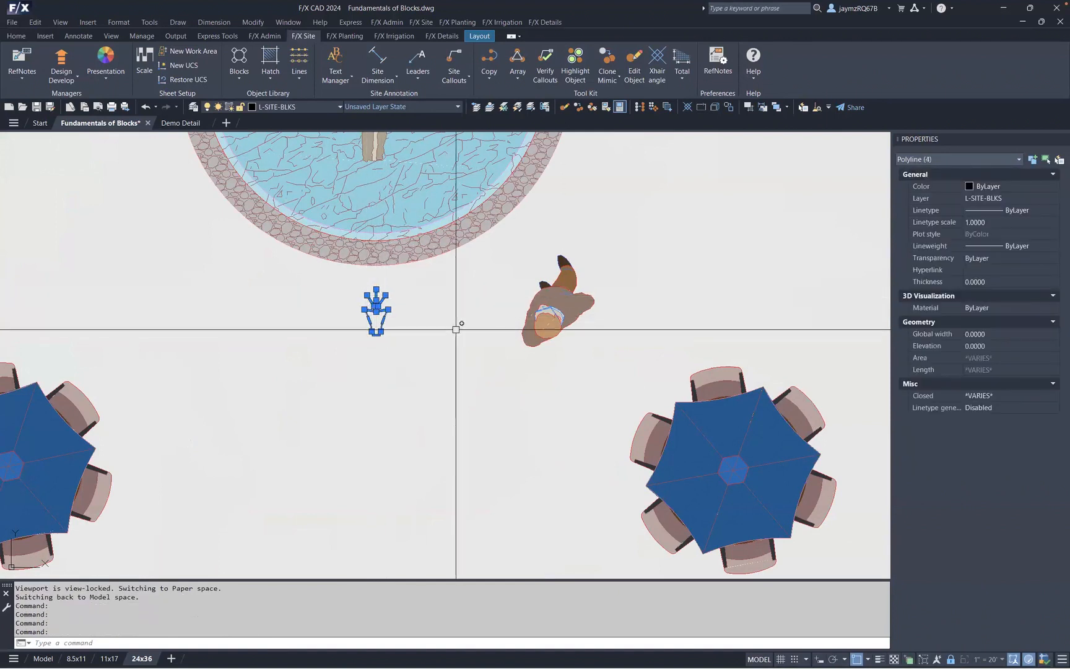
pyautogui.scroll(-8, 457, 323)
pyautogui.scroll(-6, 454, 320)
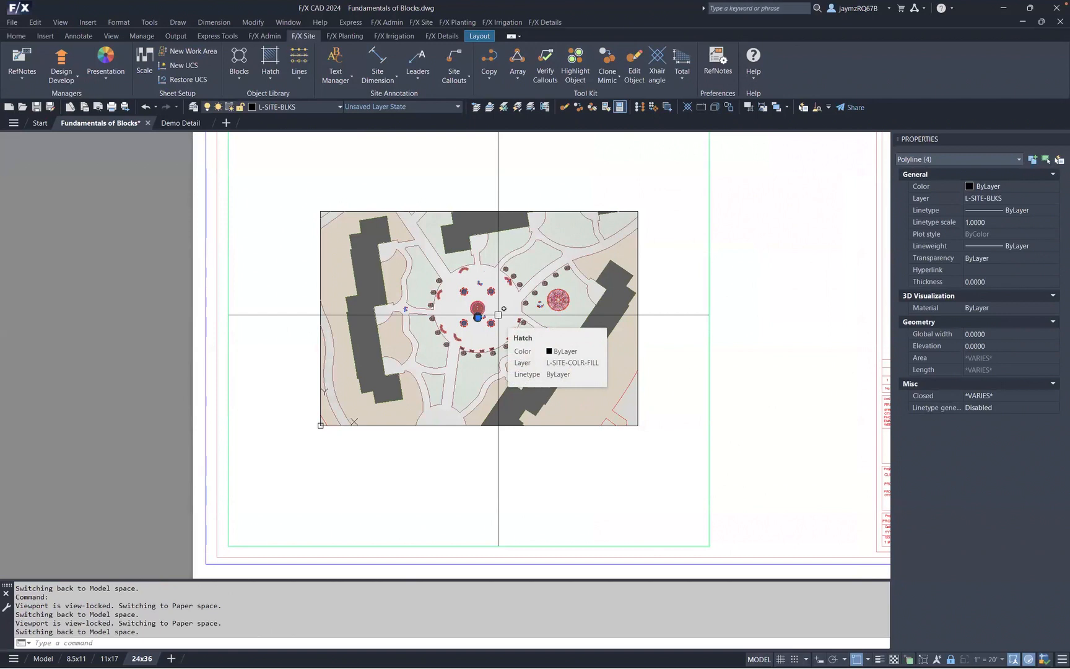
pyautogui.write('CHSPACE')
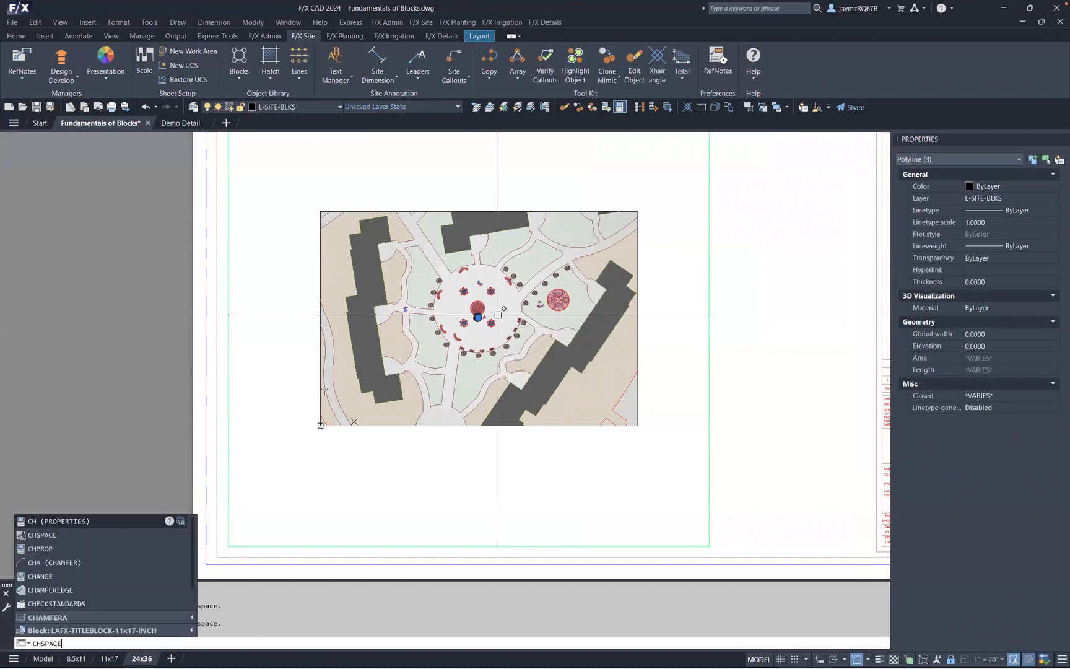
pyautogui.press('Return')
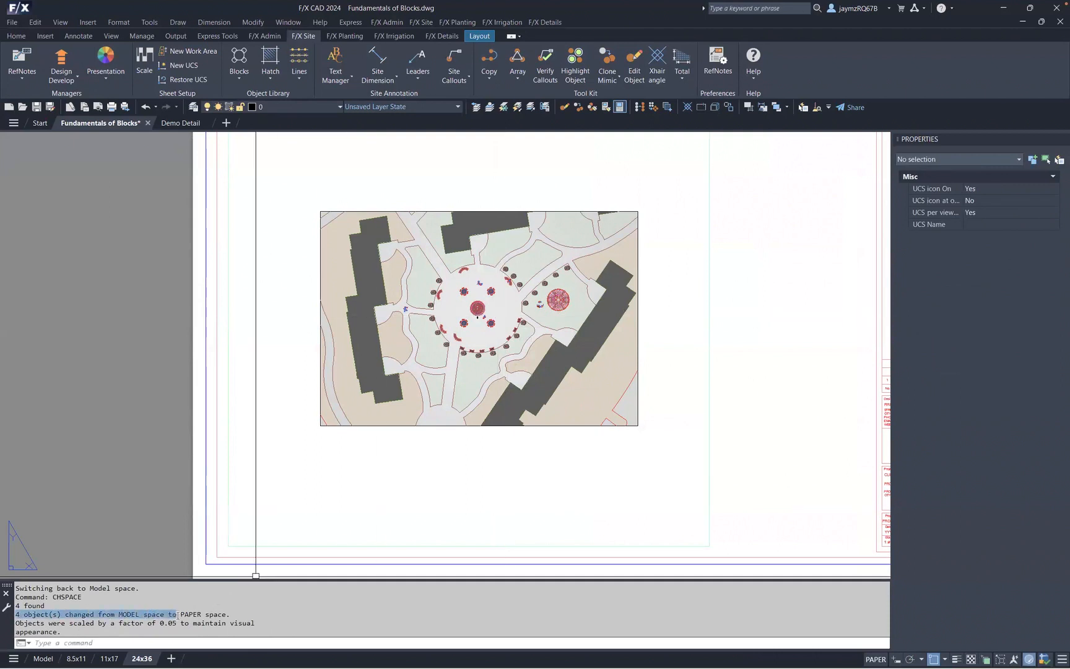
# - Select the relocated vase graphic in paper space beside the fountain within the viewport
pyautogui.click(140, 277)
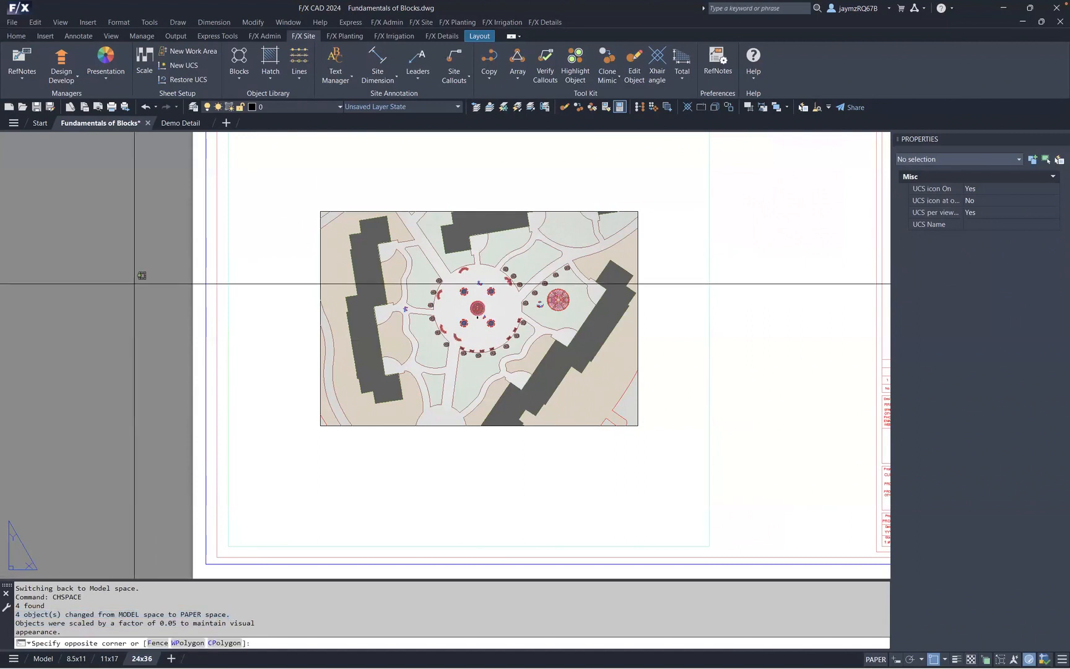
pyautogui.scroll(-2, 126, 296)
pyautogui.click(570, 248)
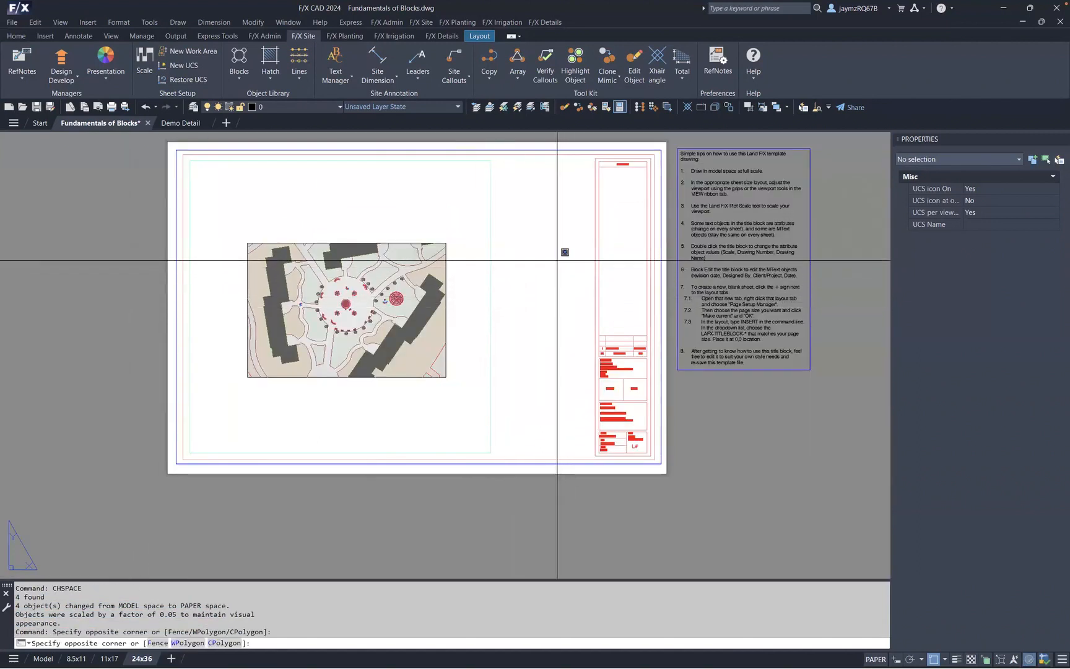
pyautogui.click(559, 259)
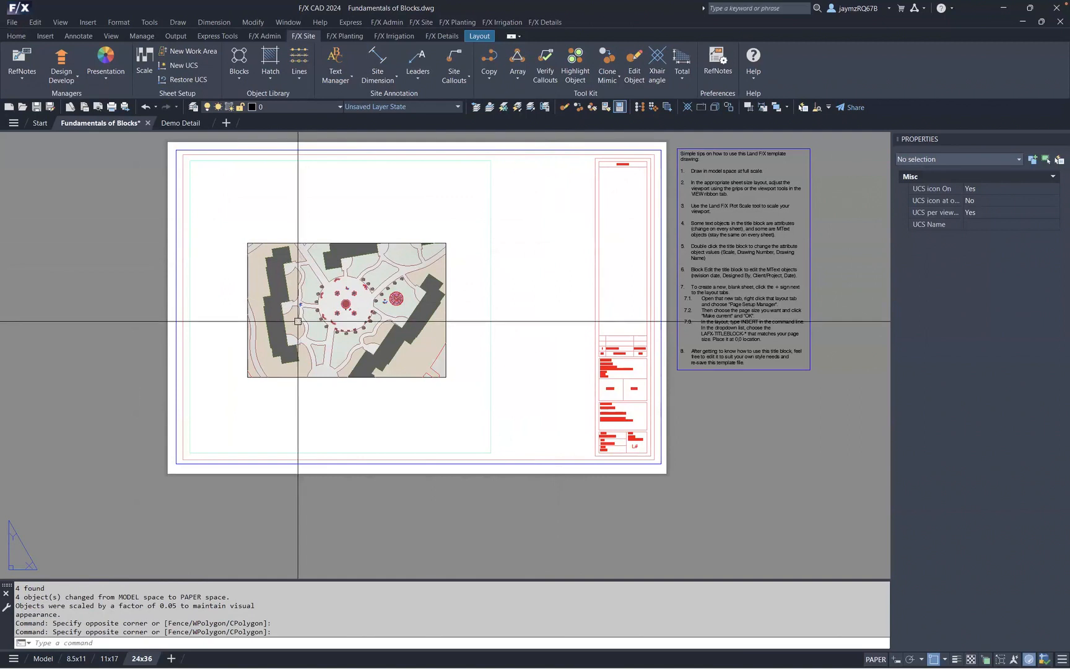
pyautogui.scroll(2, 300, 322)
pyautogui.click(489, 289)
pyautogui.click(470, 256)
pyautogui.click(460, 251)
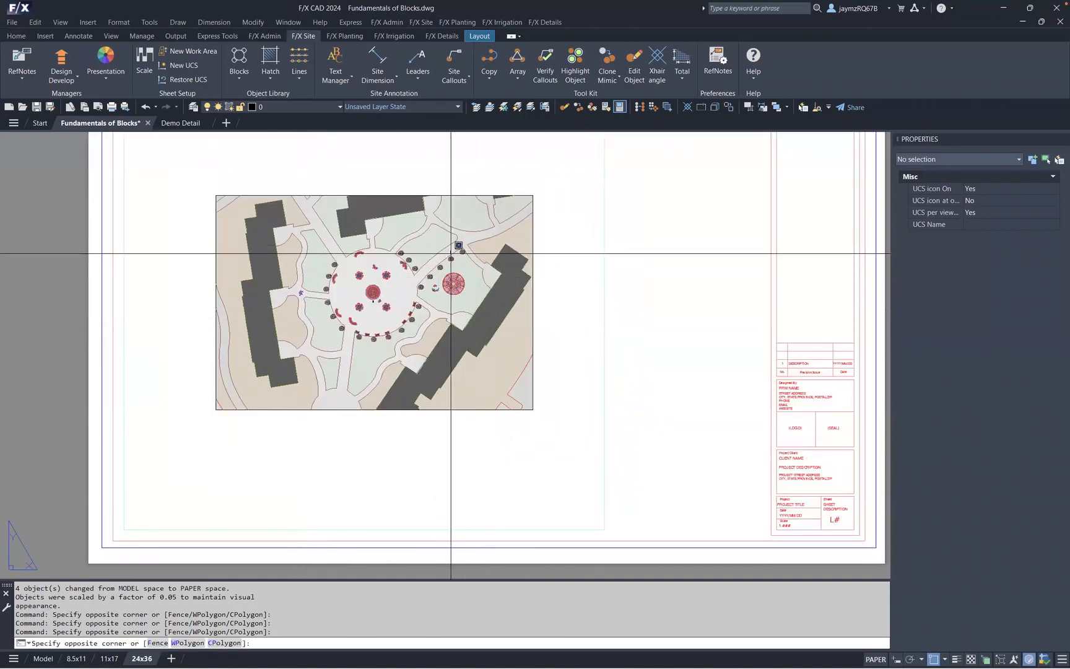
pyautogui.click(441, 288)
pyautogui.click(404, 227)
pyautogui.click(290, 238)
pyautogui.click(264, 276)
pyautogui.click(236, 340)
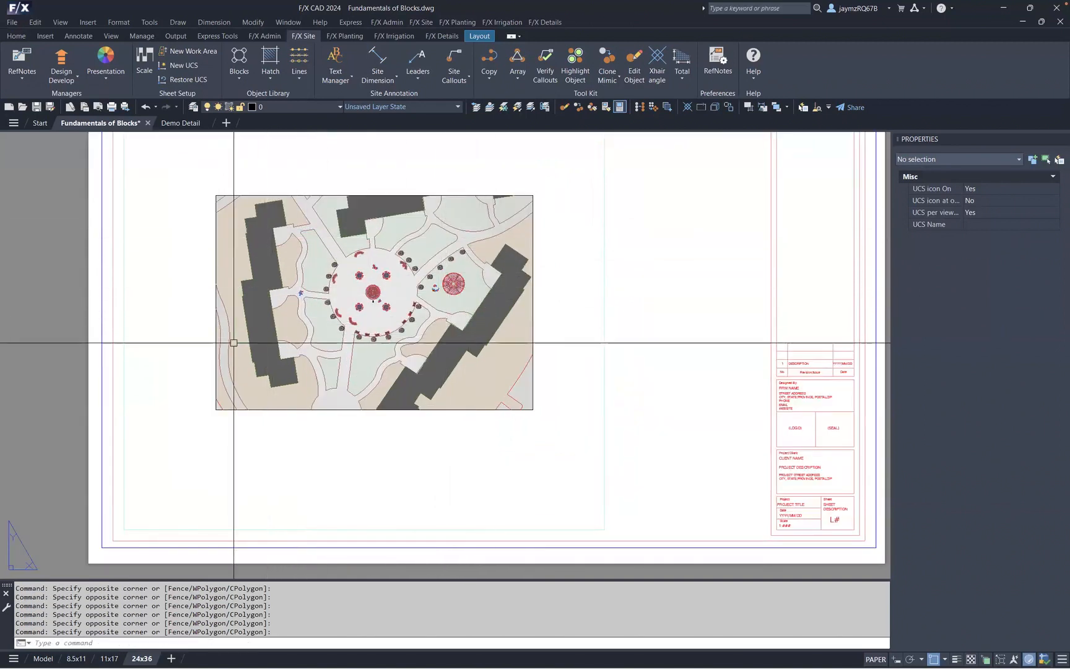
pyautogui.click(319, 236)
pyautogui.click(290, 300)
# - Scale the selected vase graphic up about its base point, picking the scale factor on screen
pyautogui.scroll(10, 362, 272)
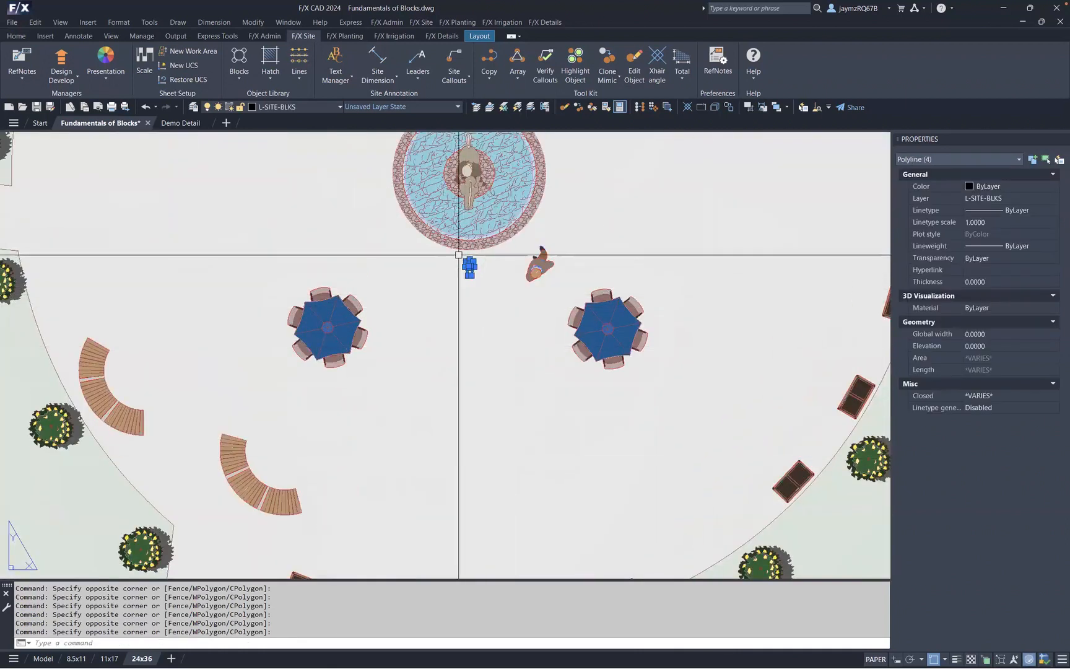
pyautogui.scroll(5, 465, 260)
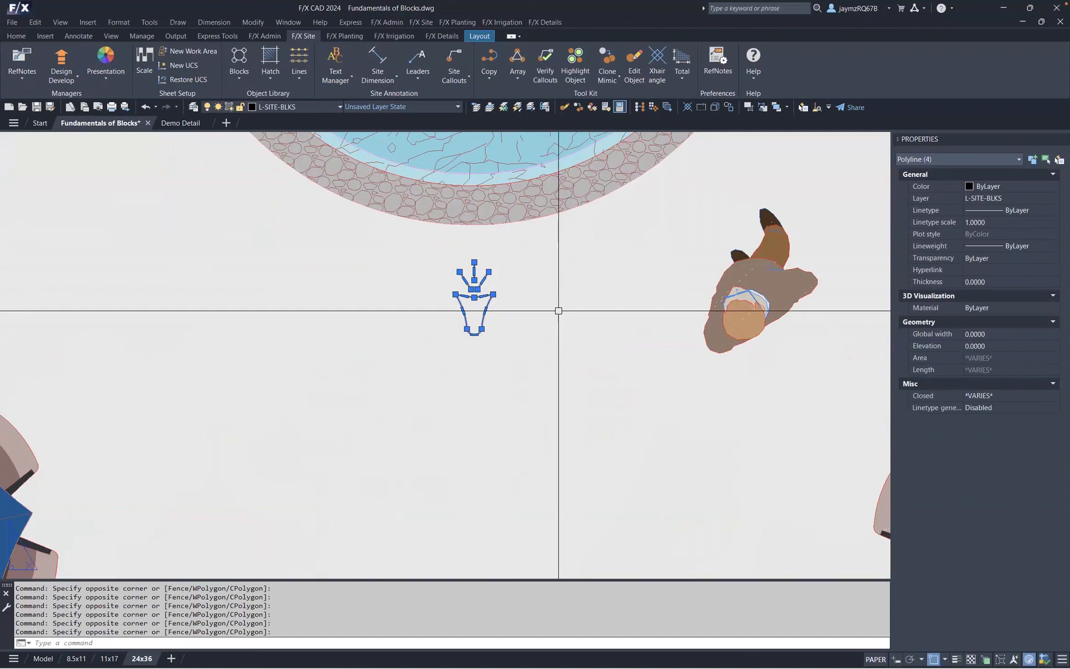
pyautogui.scroll(-8, 520, 327)
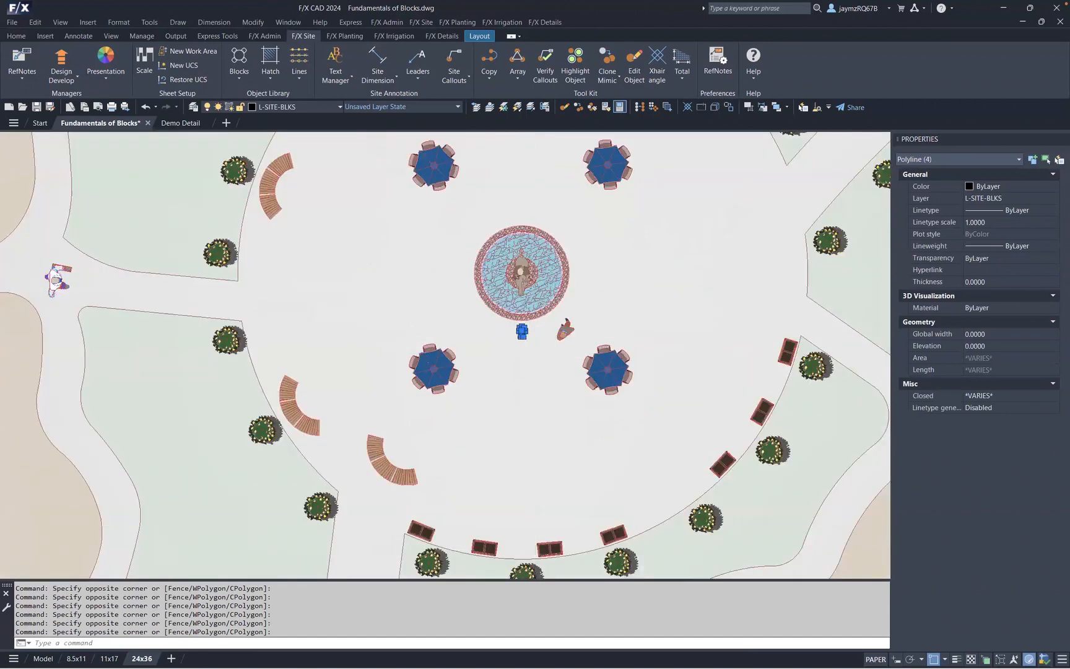
pyautogui.scroll(5, 514, 322)
pyautogui.scroll(-12, 527, 337)
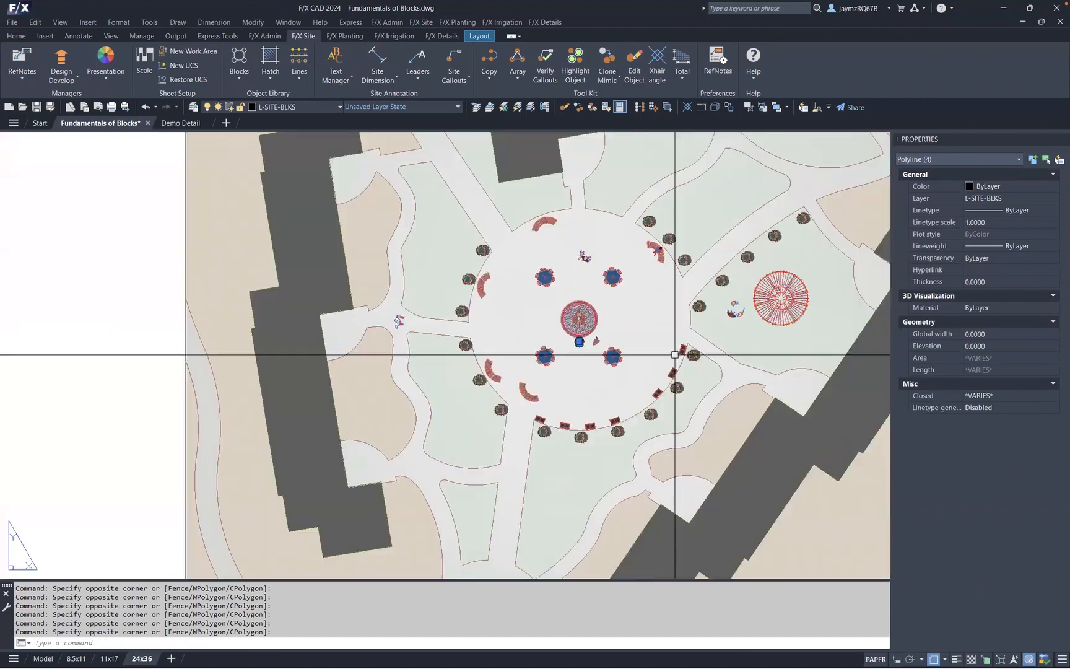
pyautogui.scroll(2, 746, 358)
pyautogui.moveTo(746, 358)
pyautogui.mouseDown(button='middle')
pyautogui.moveTo(505, 337)
pyautogui.moveTo(545, 358)
pyautogui.mouseUp(button='middle')
pyautogui.scroll(-2, 638, 346)
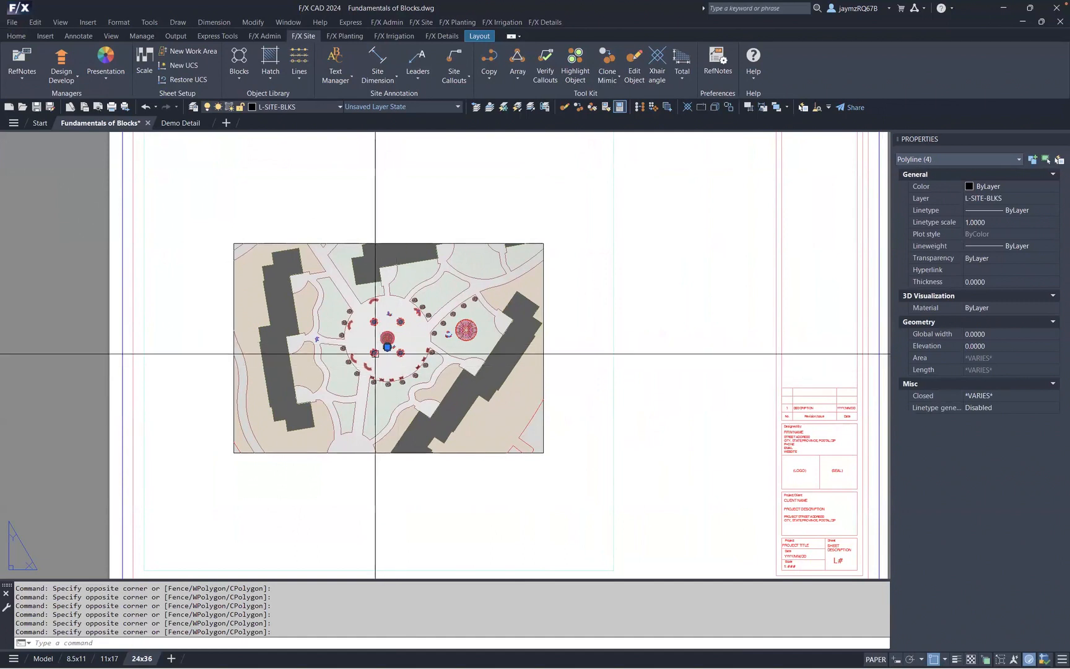
pyautogui.scroll(10, 387, 355)
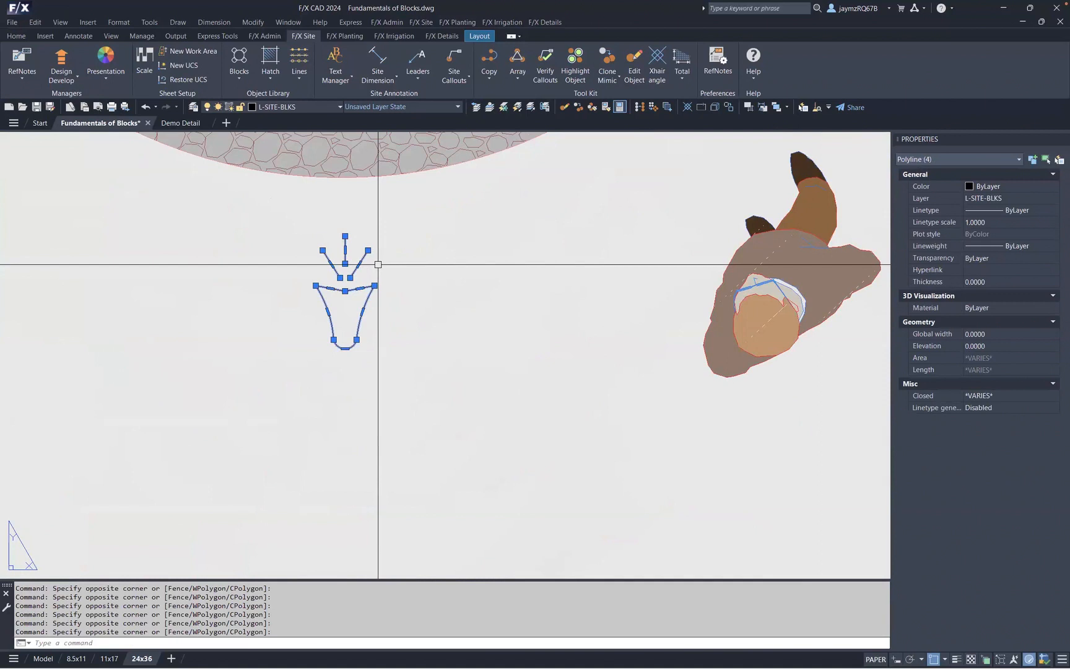
pyautogui.write('cale')
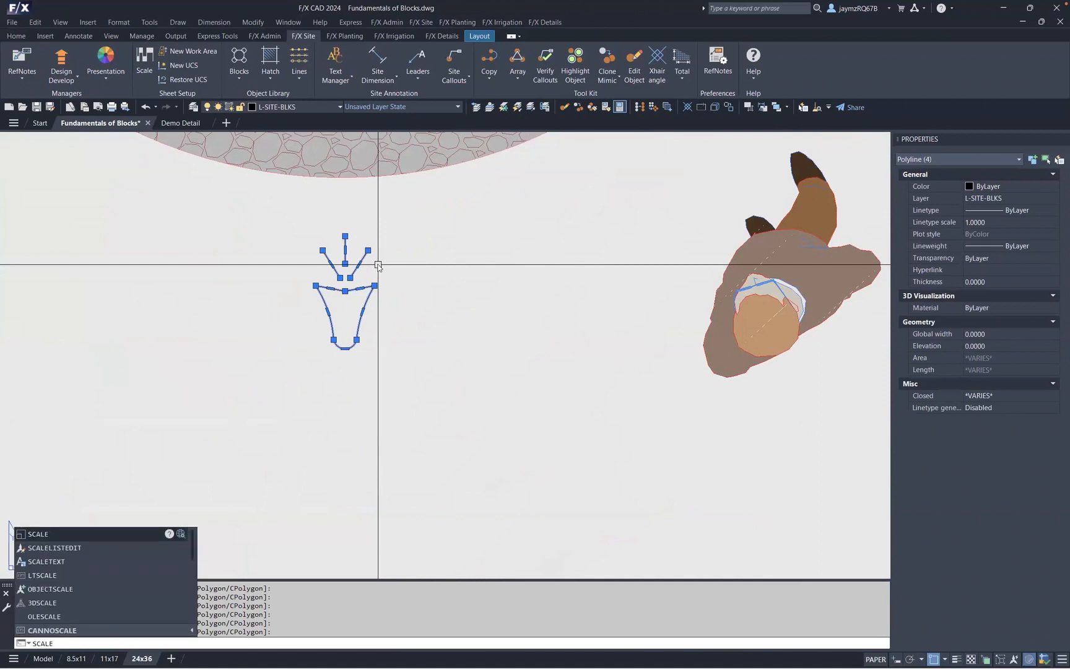
pyautogui.press('Return')
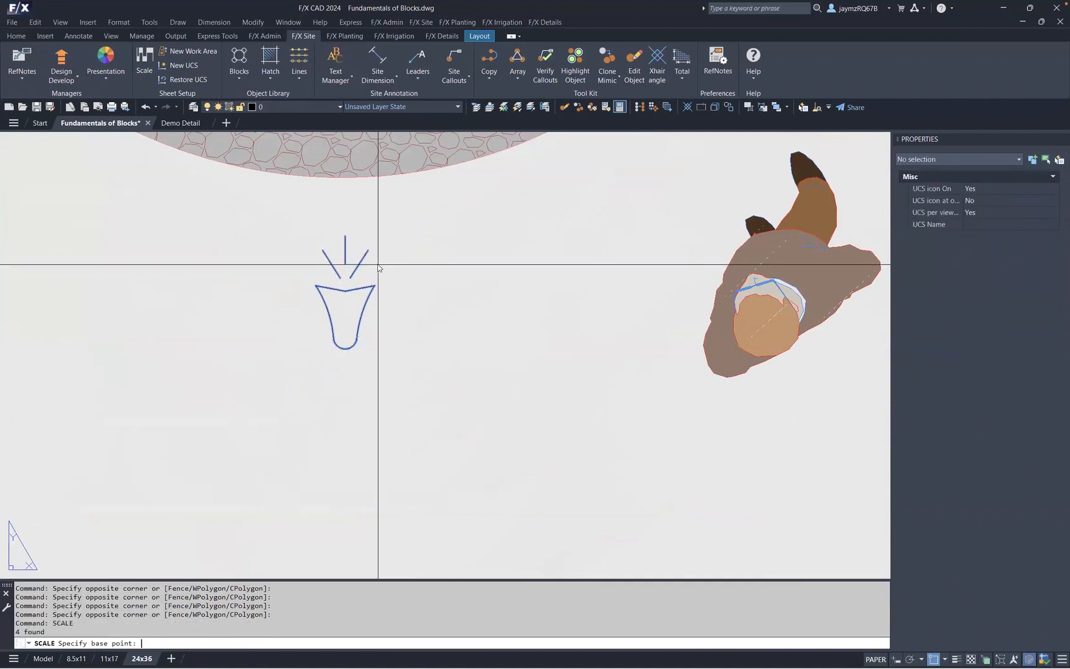
pyautogui.click(344, 337)
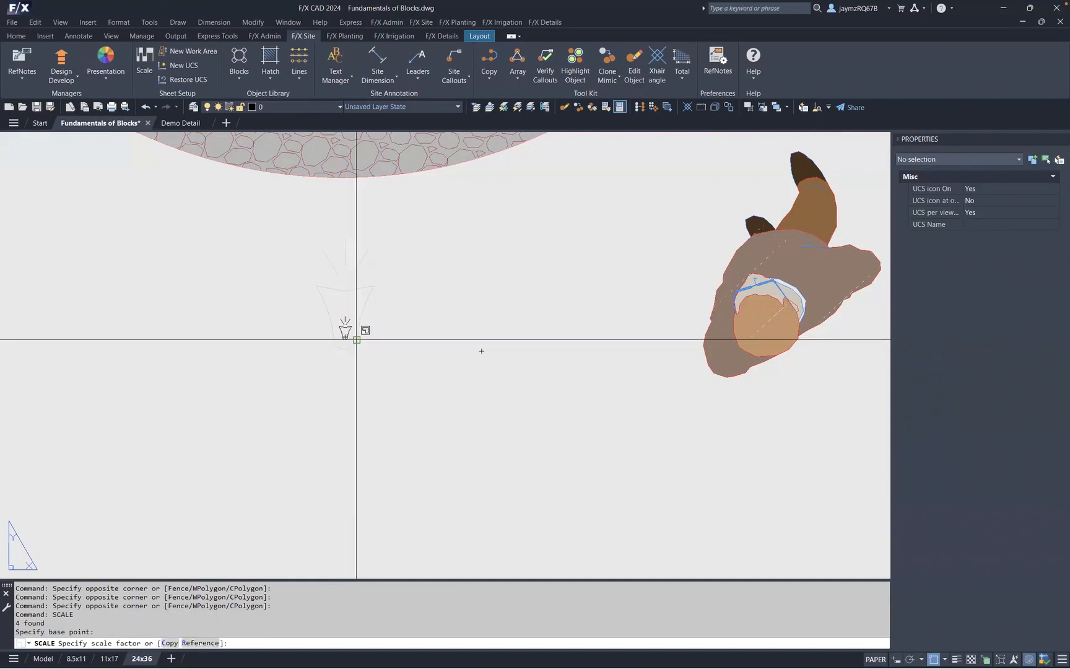
pyautogui.scroll(-10, 396, 346)
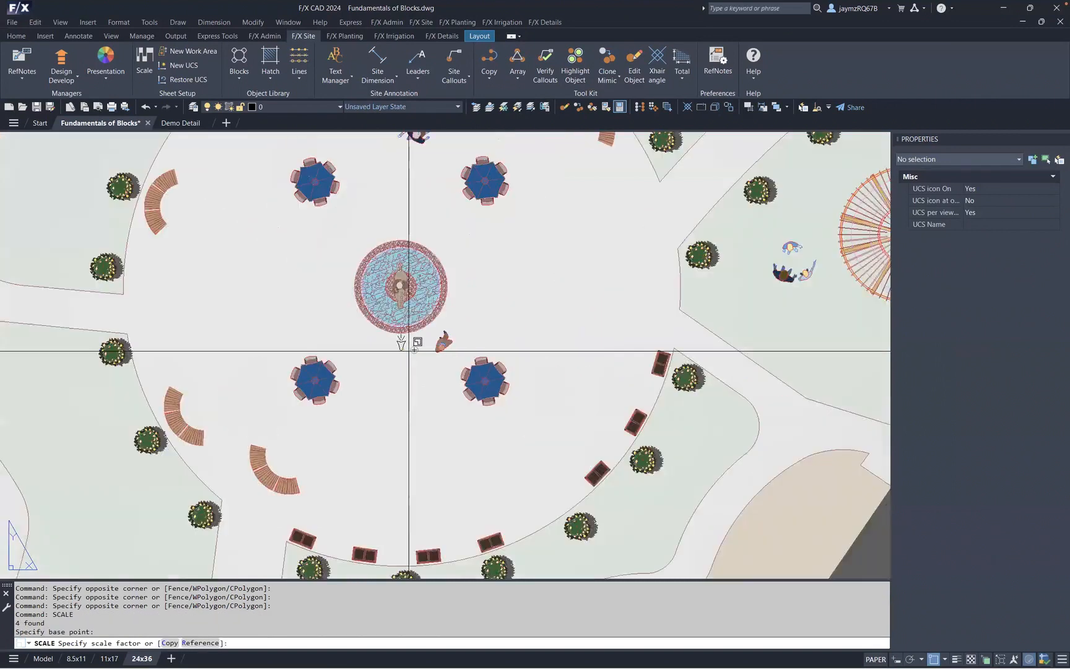
pyautogui.scroll(-4, 411, 351)
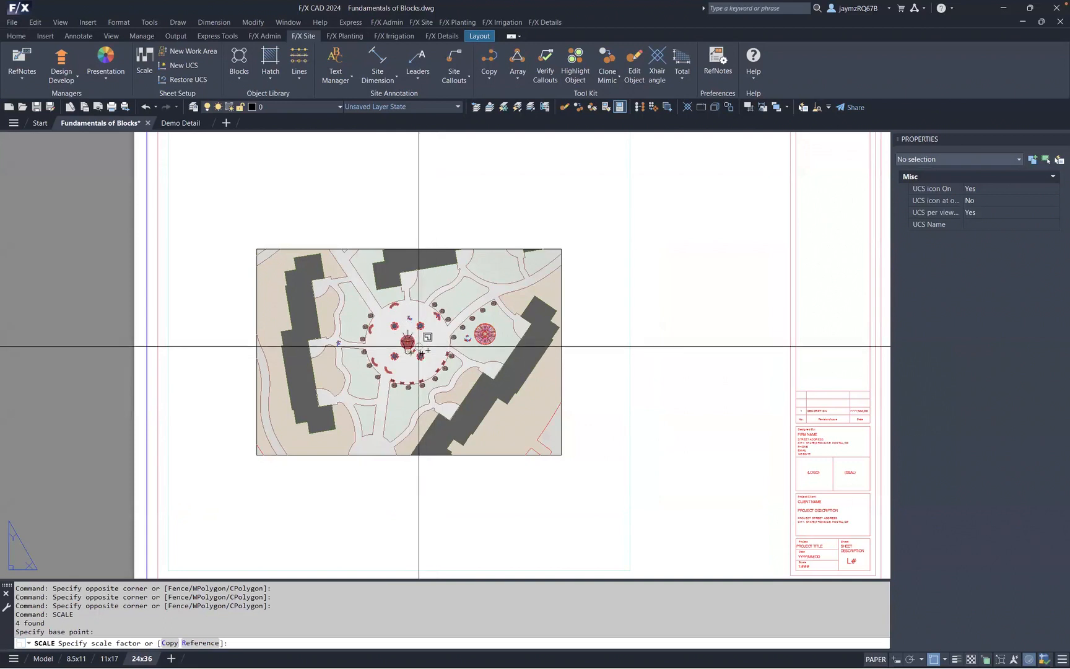
pyautogui.scroll(5, 399, 357)
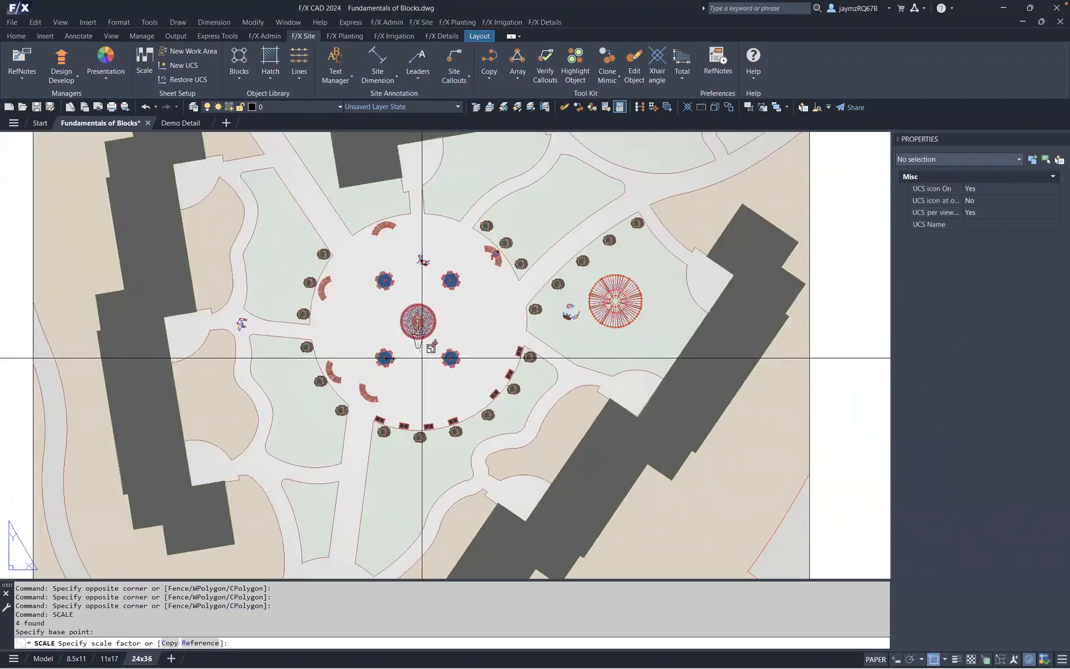
pyautogui.scroll(3, 424, 353)
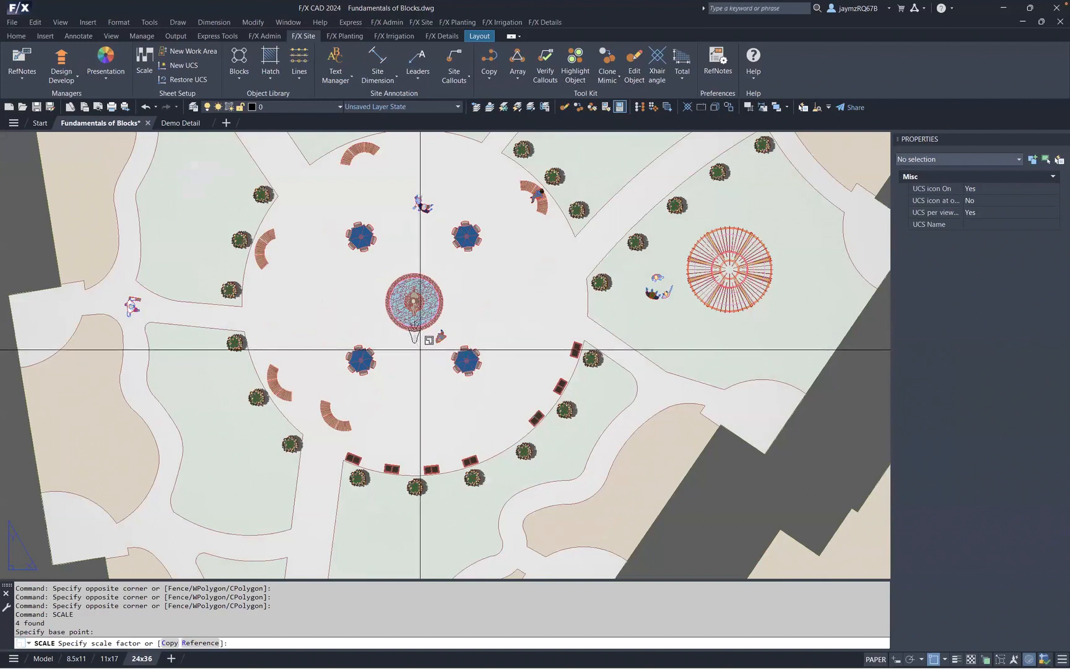
pyautogui.click(421, 350)
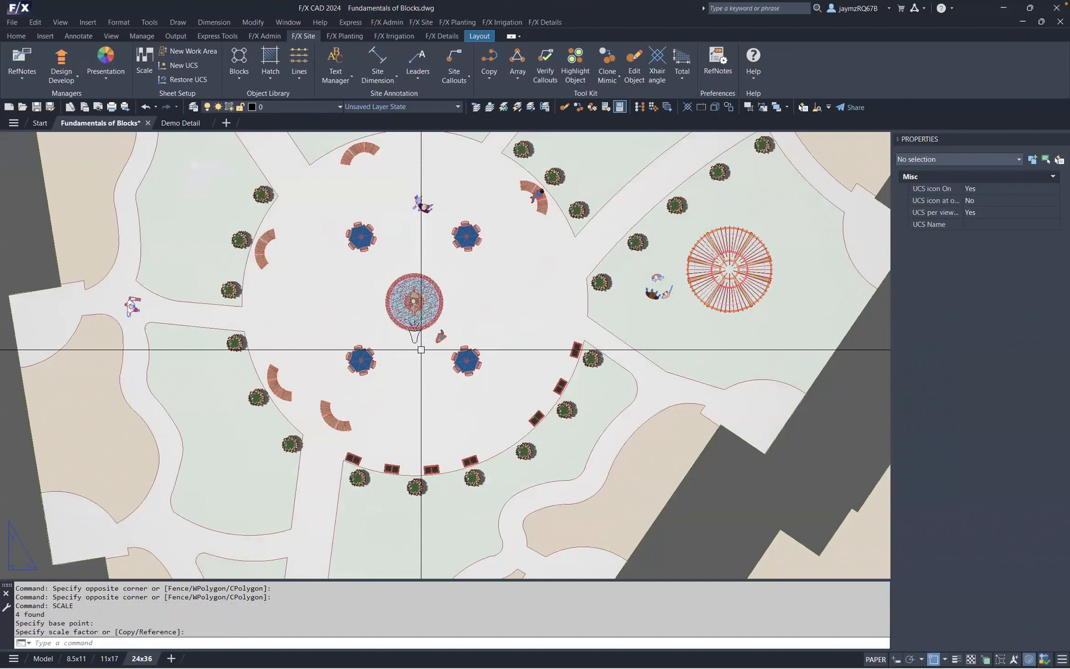
# - Move the enlarged vase graphic to sit just below the fountain between the two umbrella tables
pyautogui.scroll(4, 425, 331)
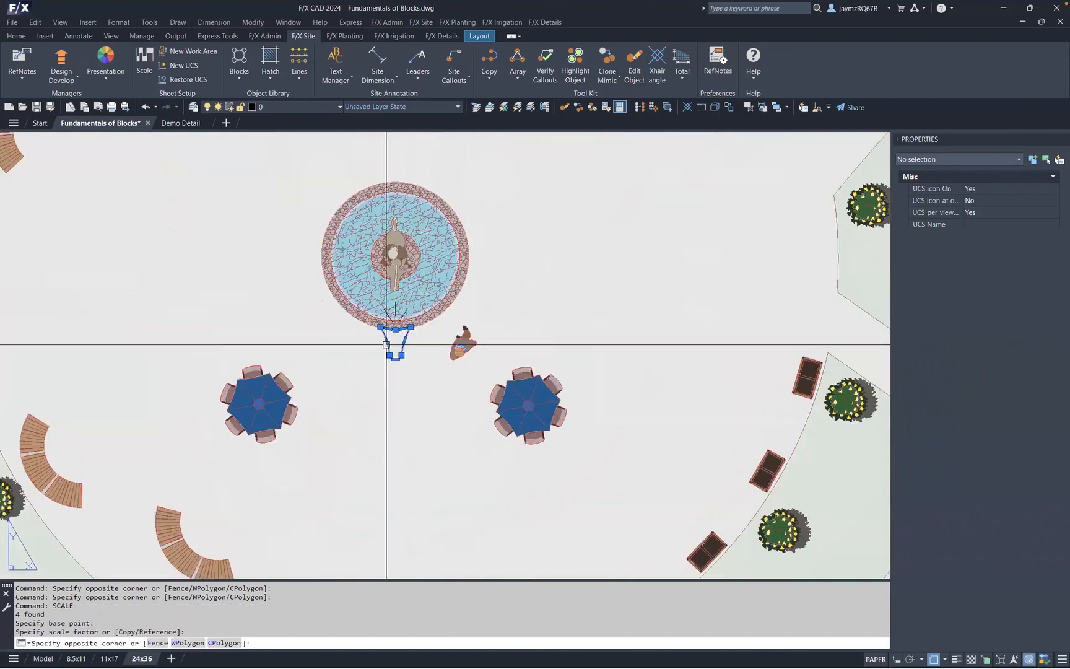
pyautogui.click(410, 308)
pyautogui.write('m')
pyautogui.press('Return')
pyautogui.click(427, 352)
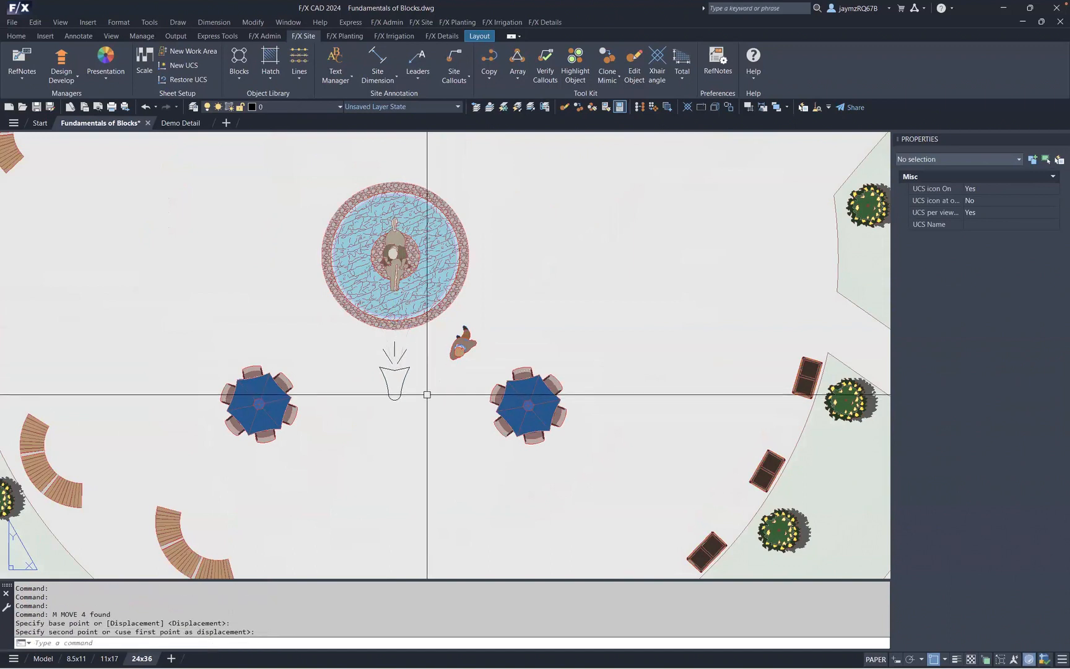
pyautogui.scroll(-4, 484, 396)
pyautogui.scroll(1, 564, 409)
pyautogui.moveTo(564, 409); pyautogui.dragTo(465, 363, button='middle')
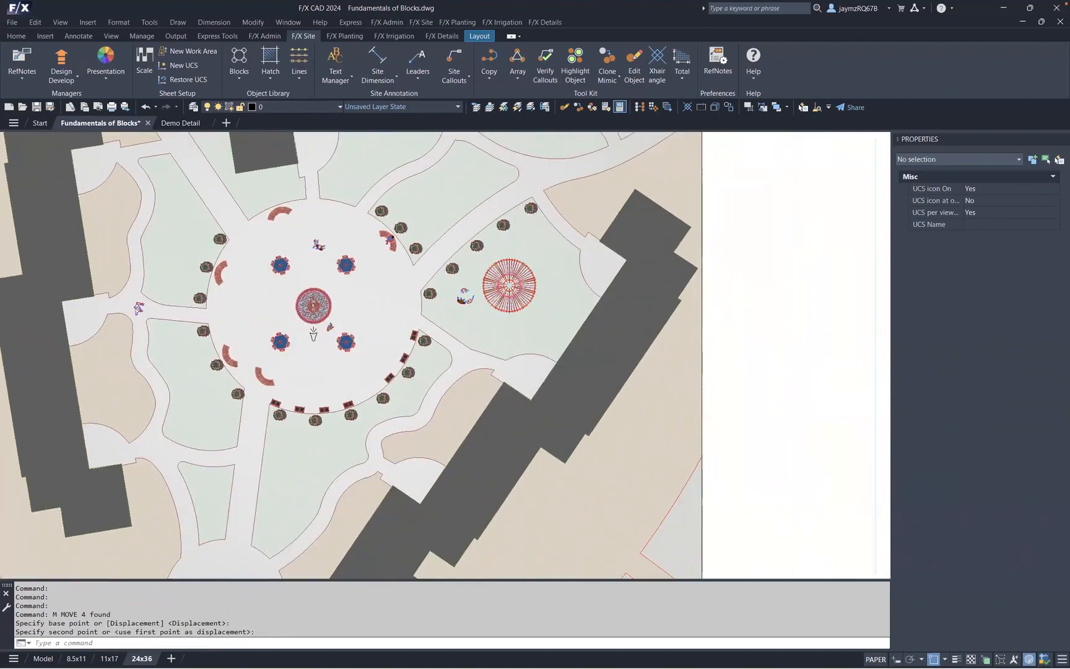
pyautogui.scroll(-4, 516, 360)
pyautogui.scroll(4, 516, 359)
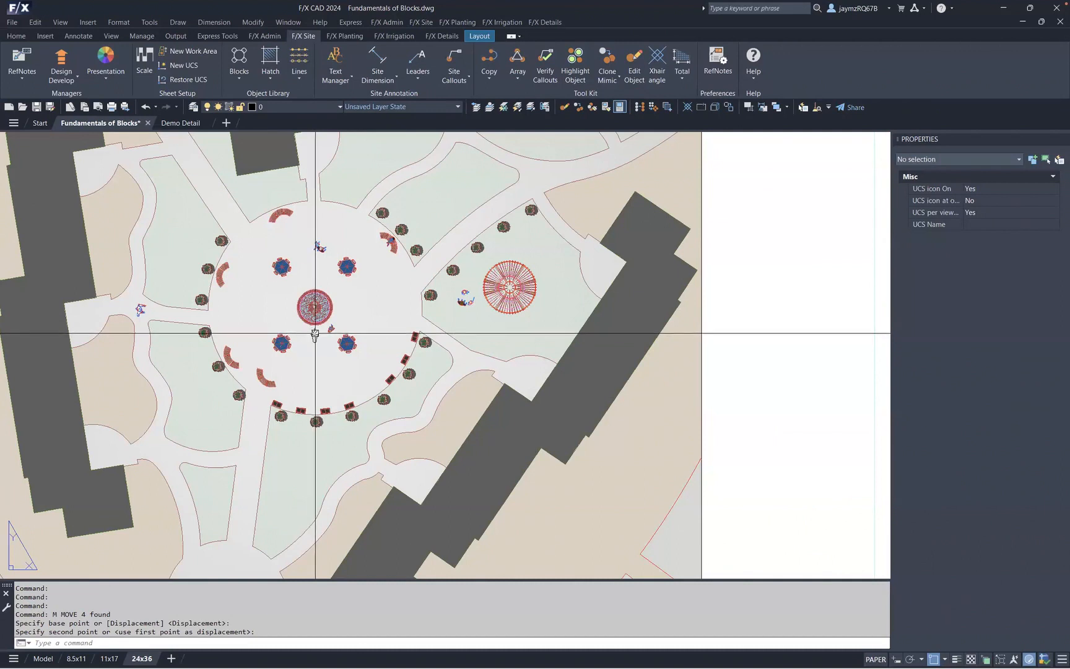
pyautogui.scroll(4, 310, 336)
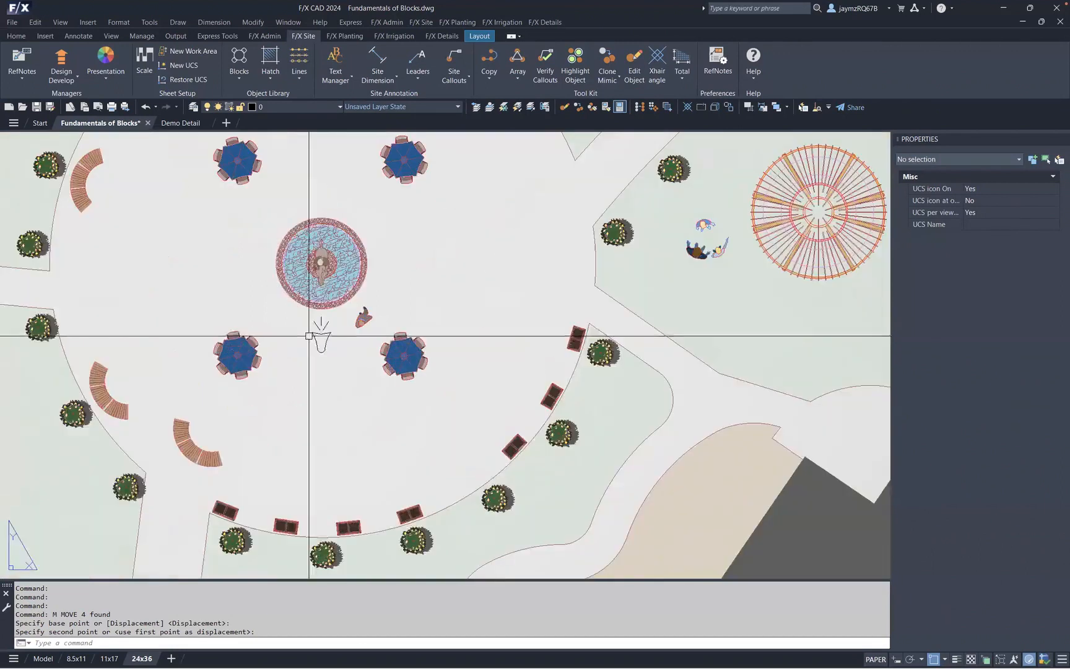
pyautogui.click(325, 340)
# - Select the enlarged vase graphic and start Save Block, picking the bottom of the vase as its insertion point
pyautogui.click(327, 324)
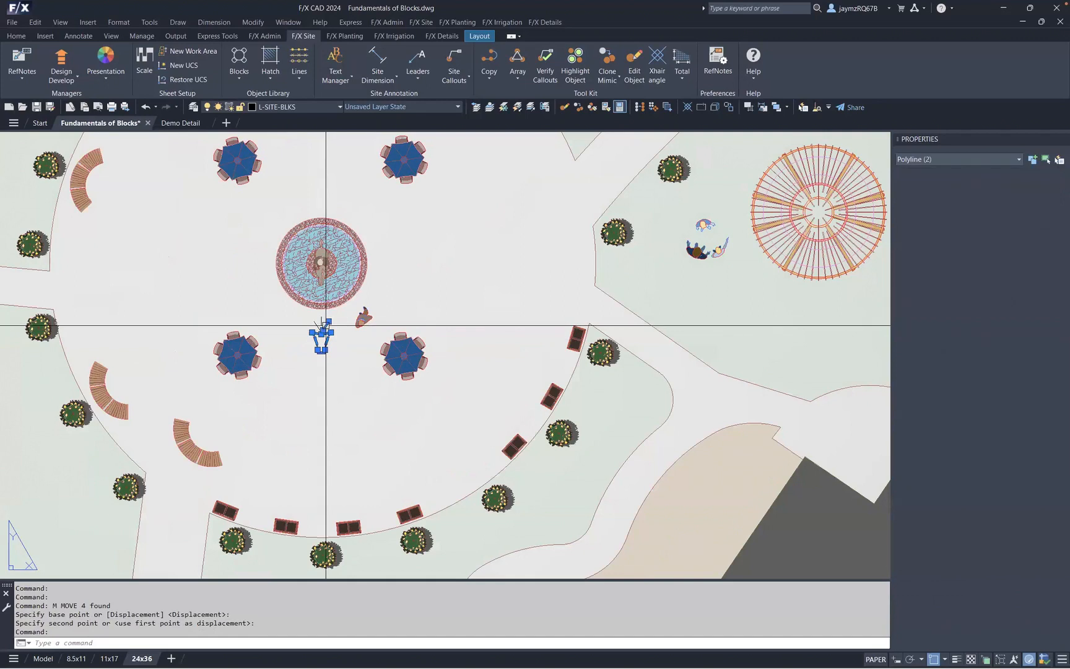
pyautogui.click(321, 321)
pyautogui.click(315, 321)
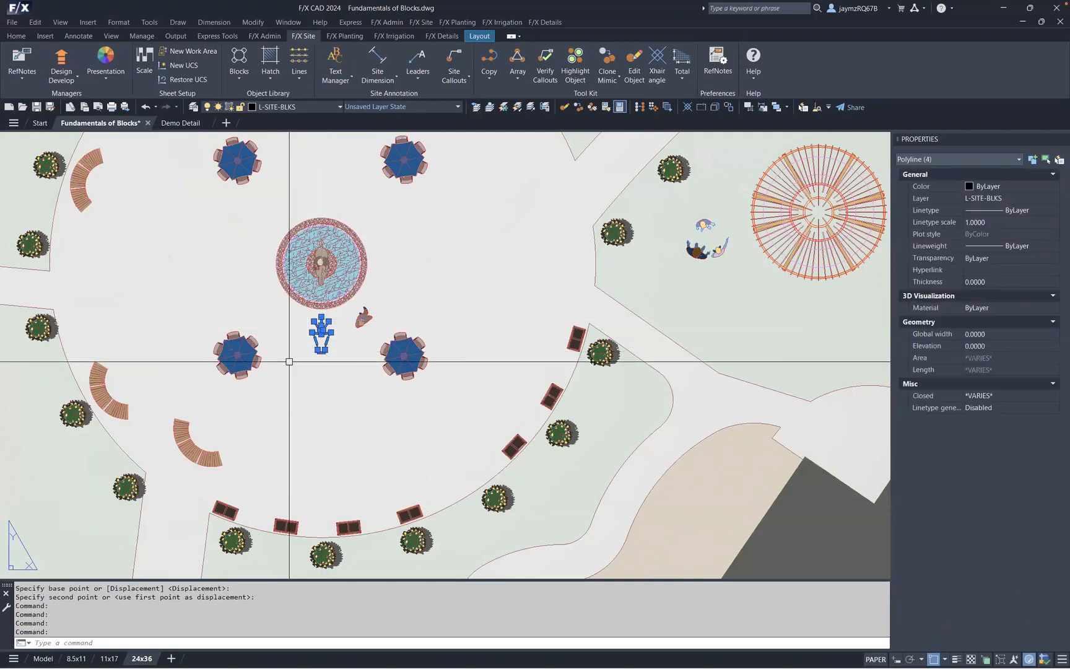
pyautogui.click(240, 76)
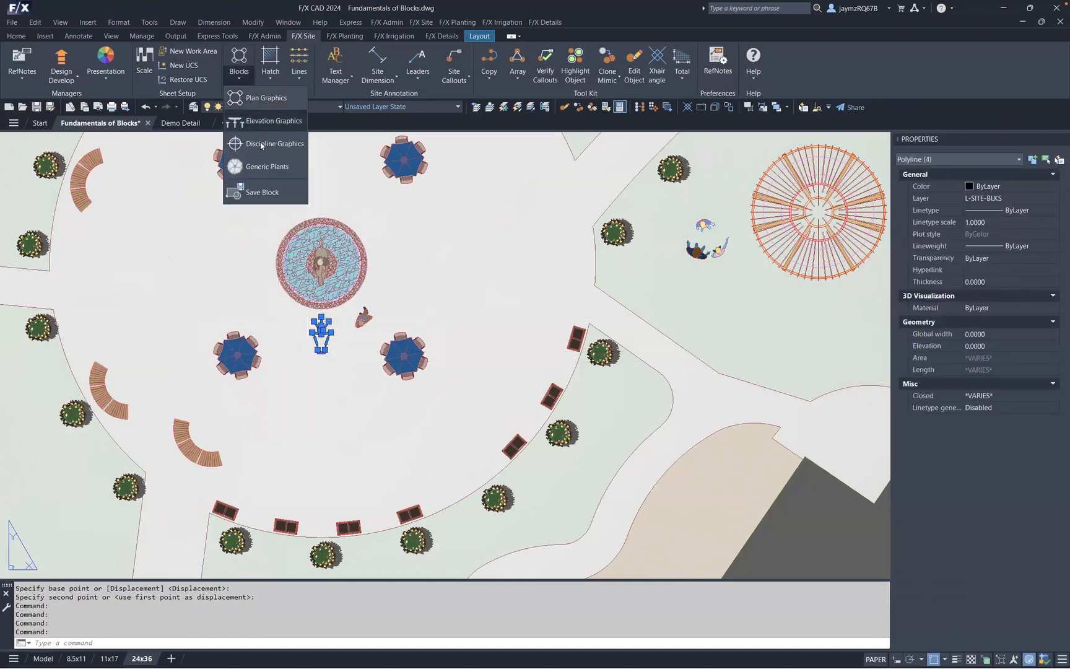
pyautogui.click(271, 193)
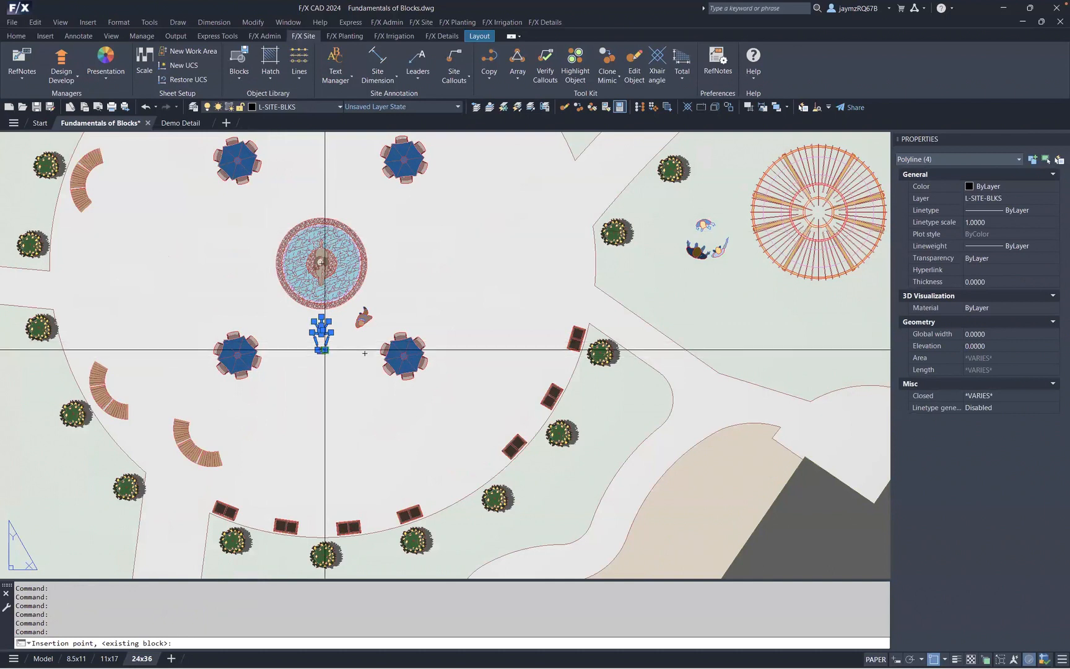
pyautogui.scroll(4, 327, 356)
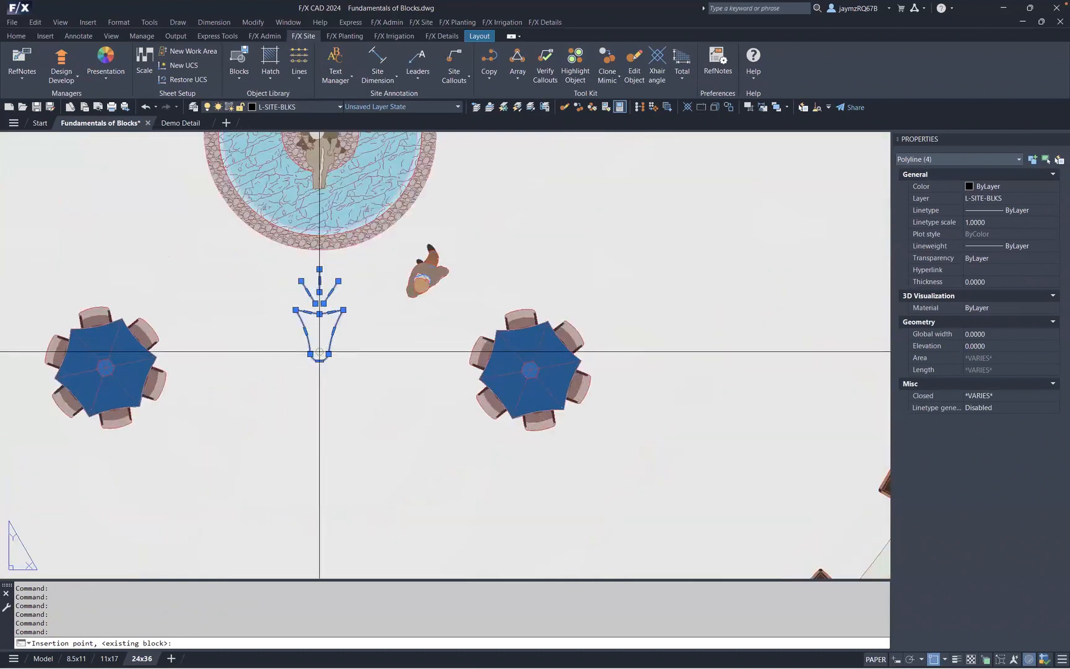
pyautogui.click(319, 352)
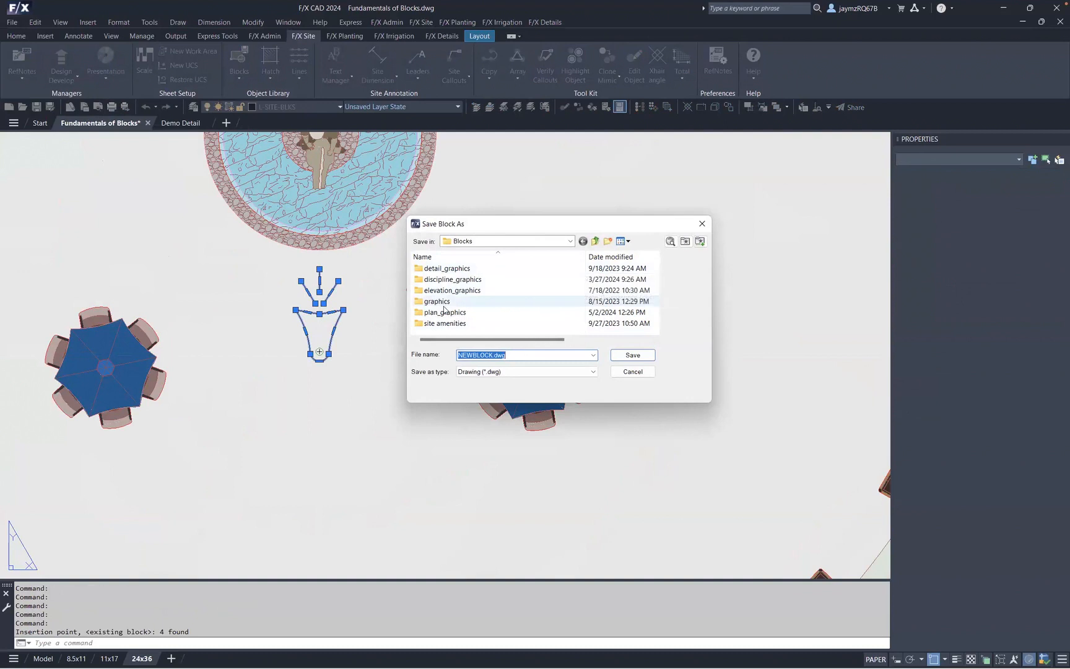
# - Save the block as TEST LIGHT in the discipline_graphics > 30-electrical > lighting folder
pyautogui.doubleClick(453, 279)
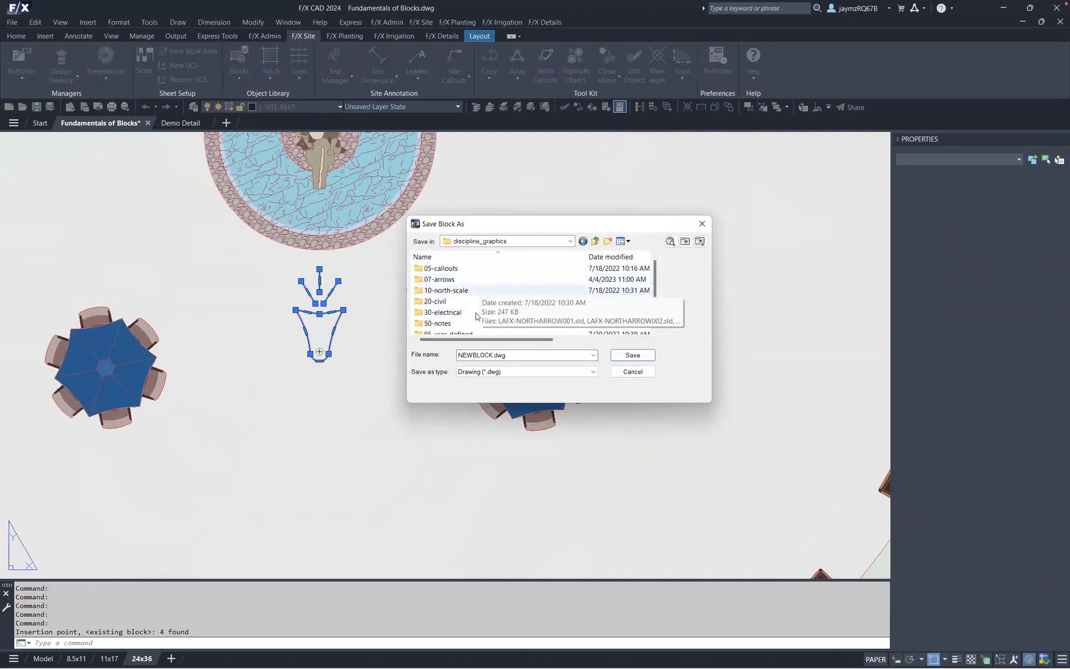
pyautogui.doubleClick(454, 313)
pyautogui.doubleClick(432, 268)
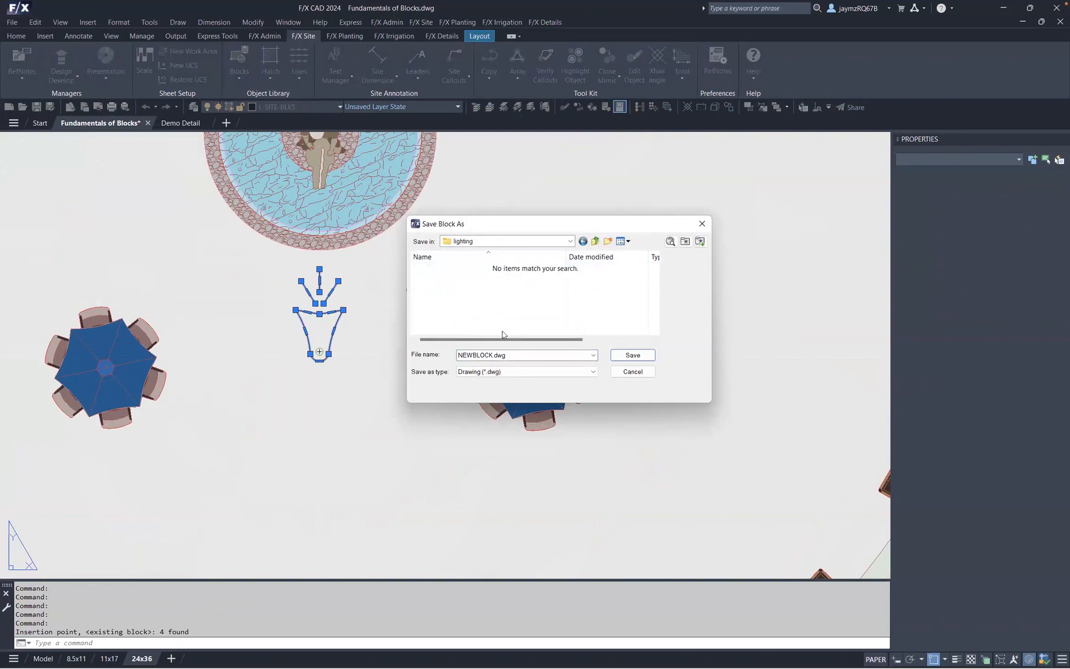
pyautogui.click(477, 355)
pyautogui.moveTo(494, 355); pyautogui.dragTo(401, 347)
pyautogui.write('tEST')
pyautogui.press('BackSpace')
pyautogui.press('BackSpace')
pyautogui.press('BackSpace')
pyautogui.write('TEST LIGHT')
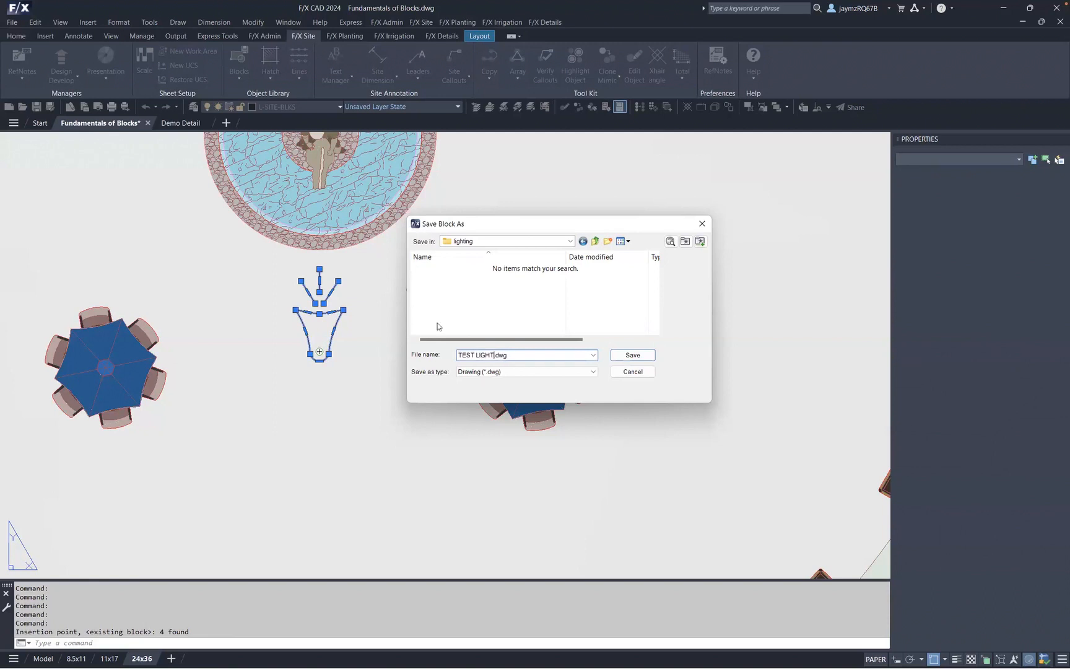
pyautogui.click(633, 355)
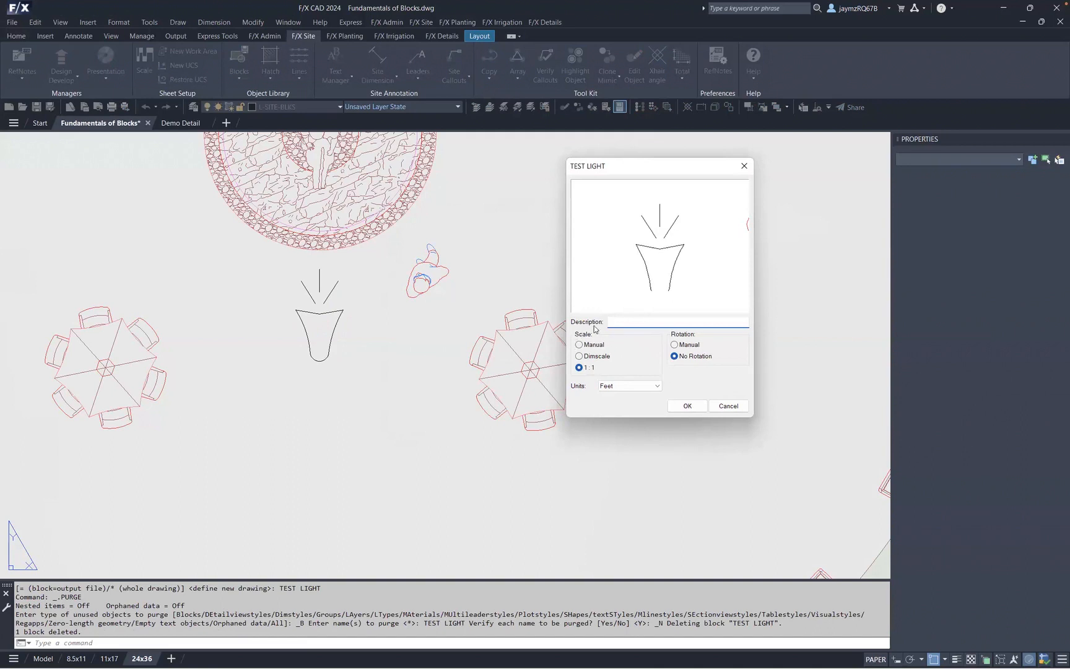
# - Set the block's scale to Dimscale, rotation to Manual and units to Inches, and confirm
pyautogui.click(581, 357)
pyautogui.click(697, 346)
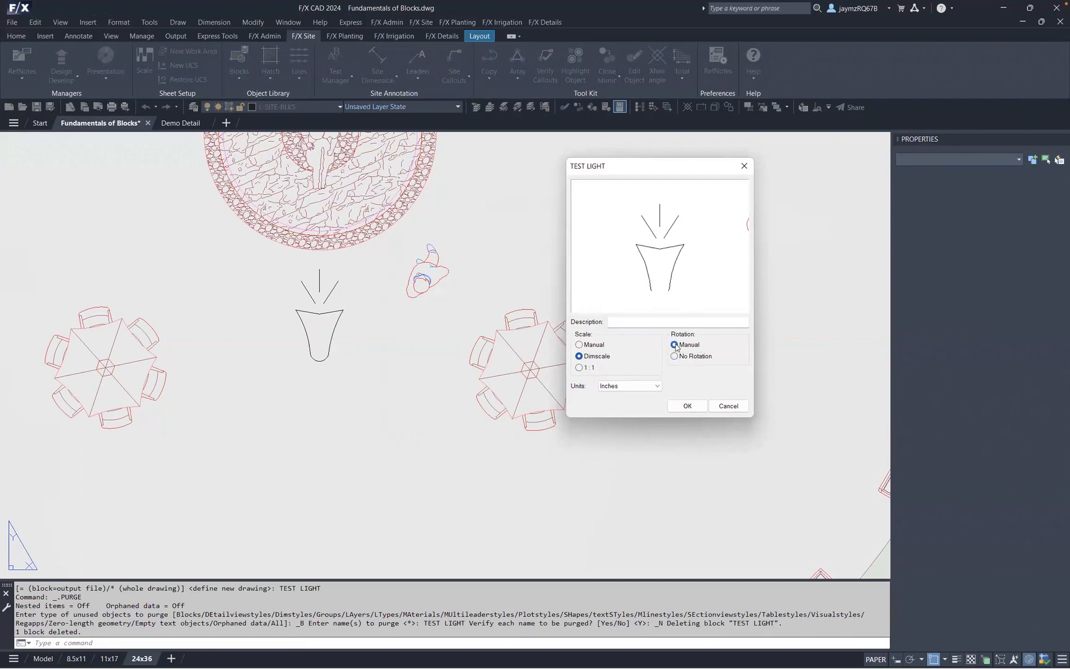
pyautogui.click(687, 407)
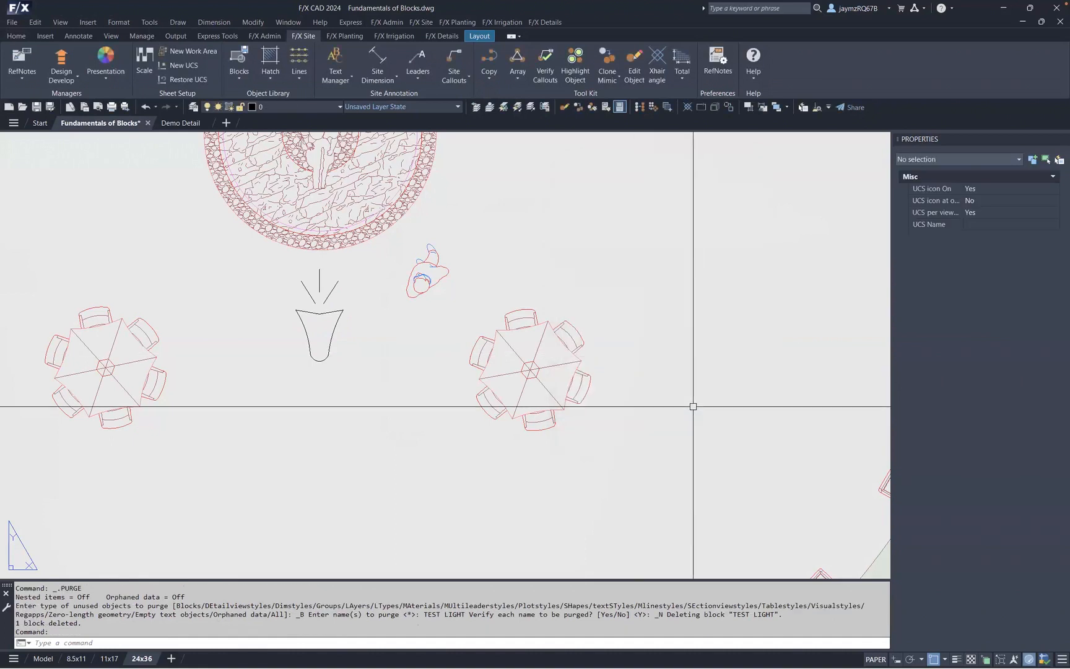
# - Select the vase graphic's four polylines and move them off to the left, above the left umbrella table
pyautogui.moveTo(318, 325); pyautogui.dragTo(397, 342, button='middle')
pyautogui.click(405, 330)
pyautogui.click(406, 315)
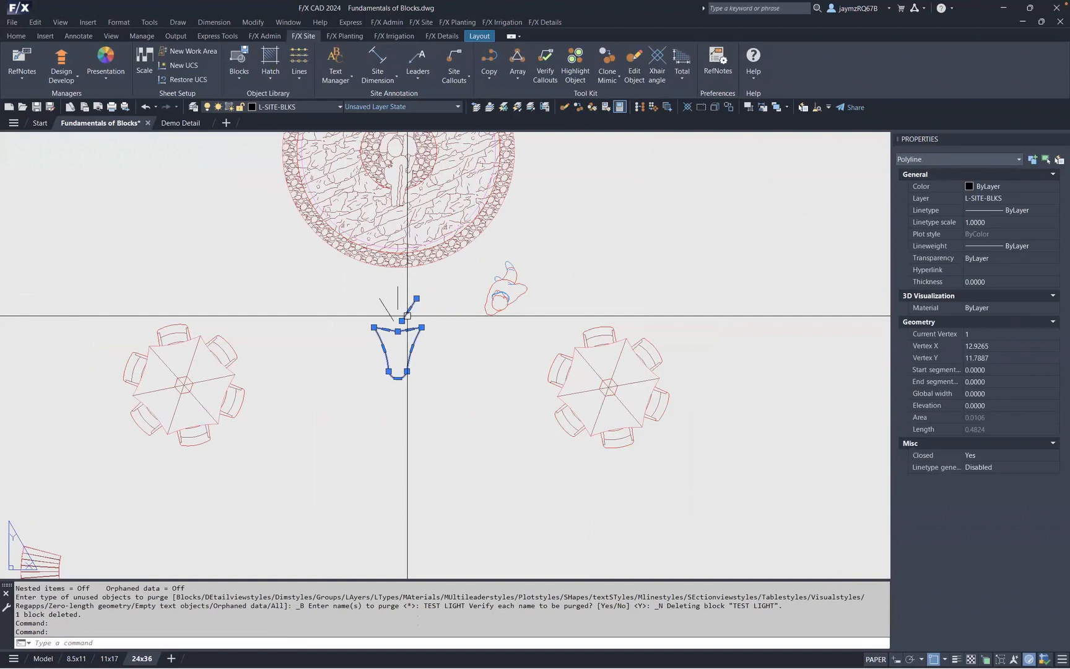
pyautogui.click(398, 299)
pyautogui.click(386, 308)
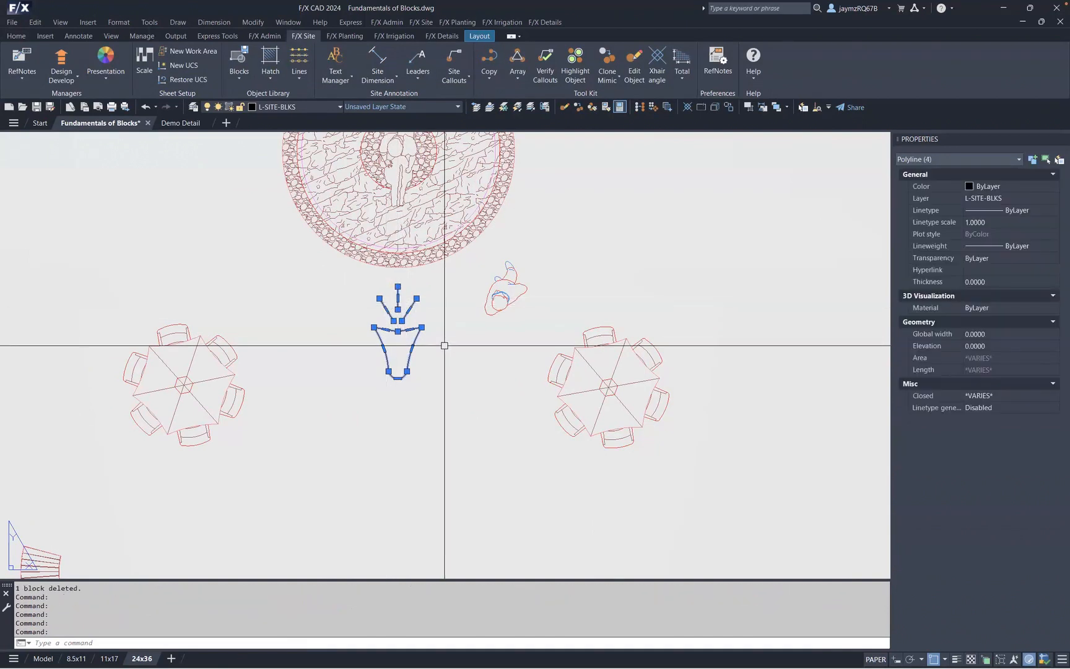
pyautogui.write('m')
pyautogui.press('space')
pyautogui.click(476, 376)
pyautogui.click(169, 266)
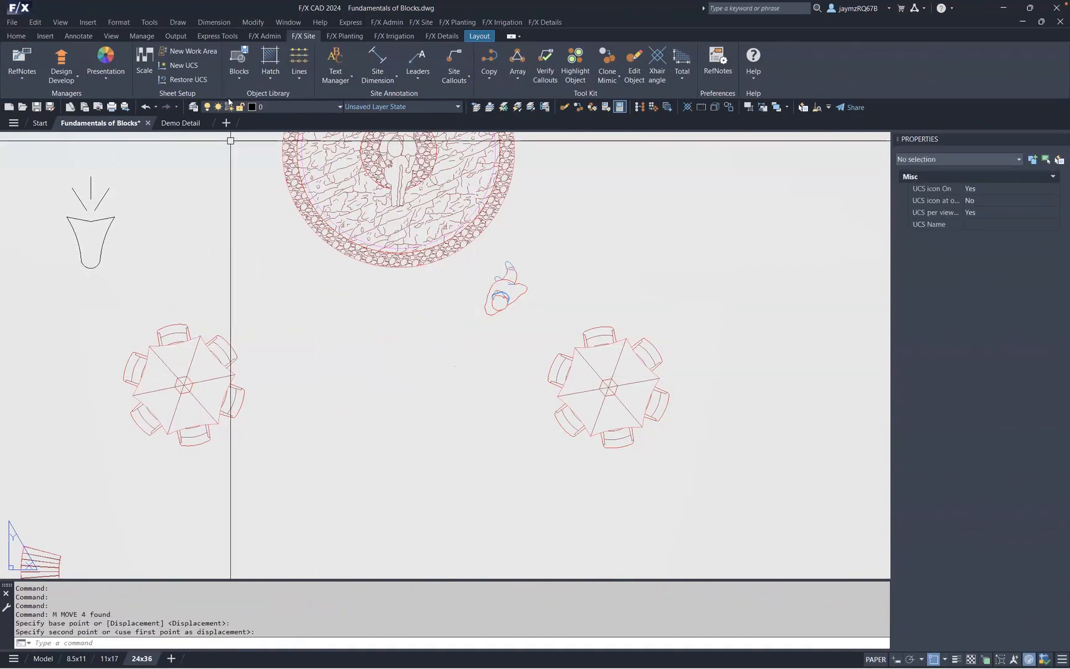
# - Open Discipline Graphics, browse Electrical > Lighting, and choose the TEST LIGHT block for insertion
pyautogui.click(243, 74)
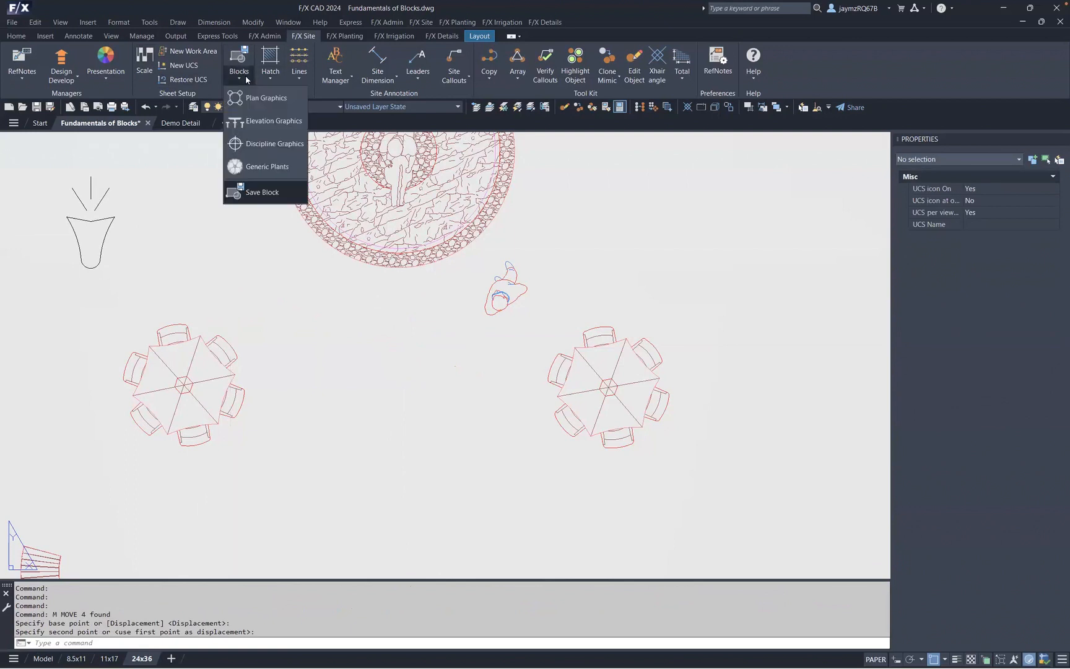
pyautogui.click(263, 143)
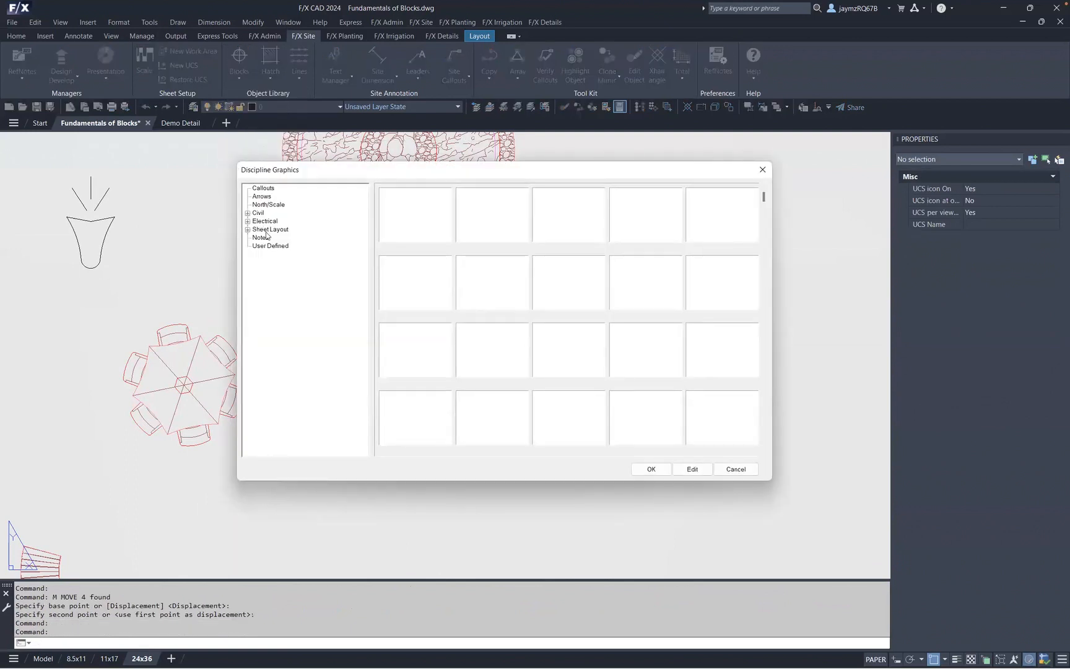
pyautogui.click(247, 222)
pyautogui.click(267, 230)
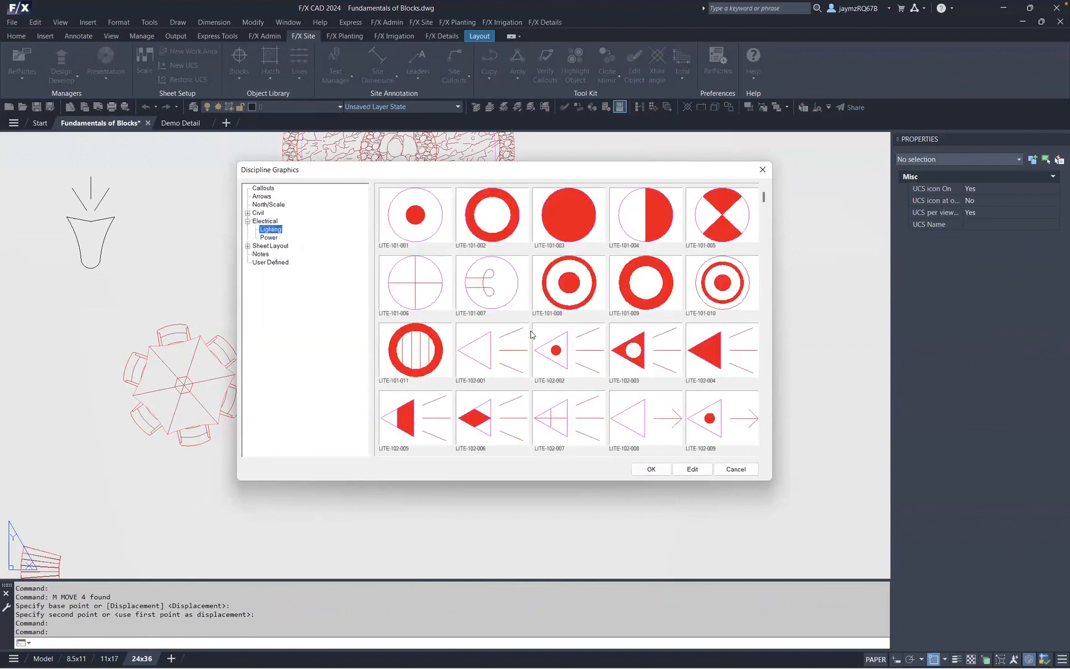
pyautogui.moveTo(764, 197); pyautogui.dragTo(761, 457)
pyautogui.click(715, 366)
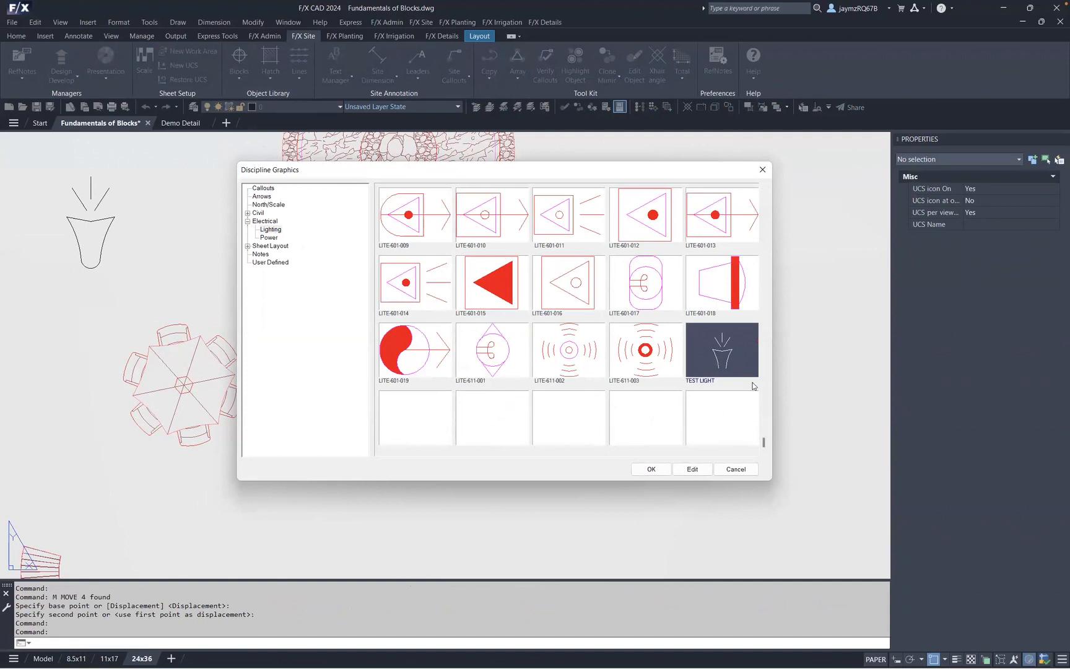
pyautogui.click(652, 470)
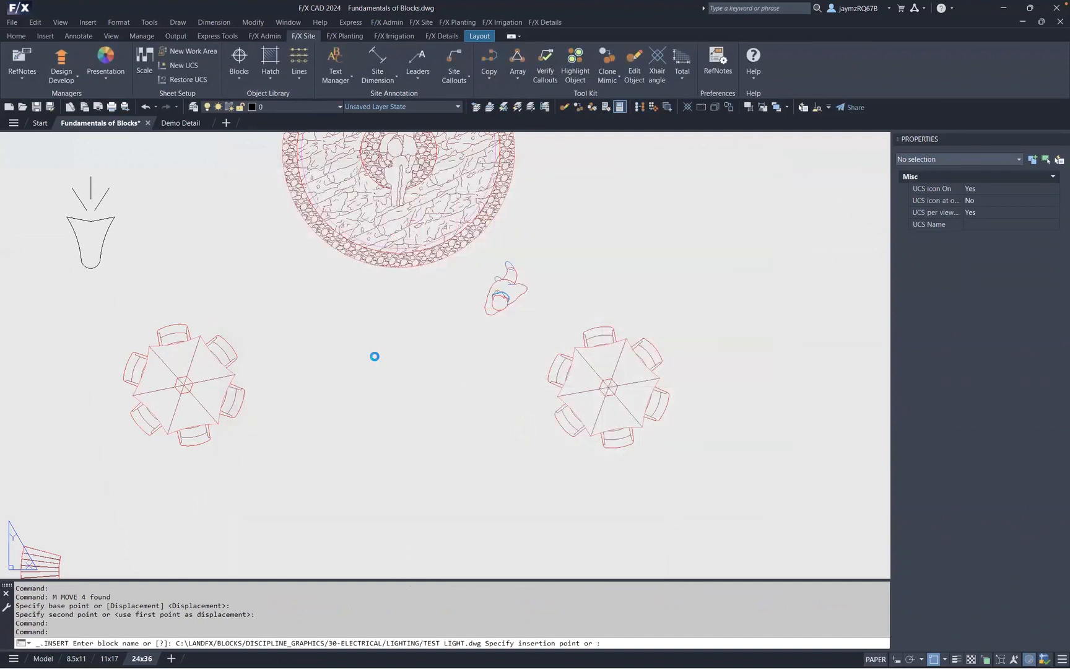
# - Place the TEST LIGHT block just below the fountain, setting its rotation on screen, and end the insert command
pyautogui.click(91, 259)
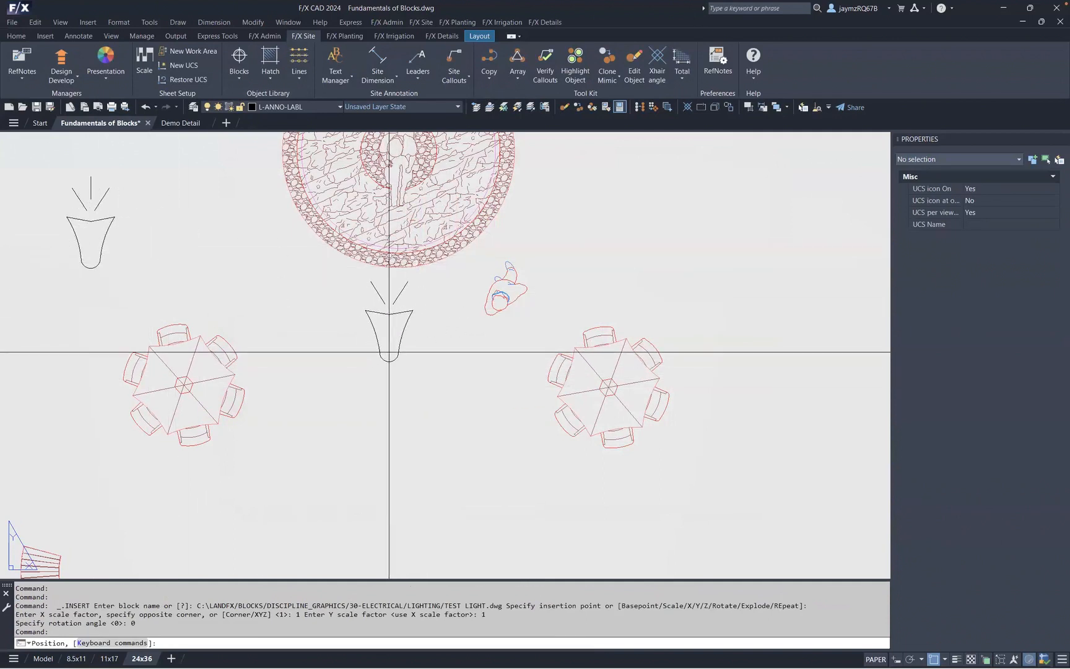
pyautogui.click(389, 353)
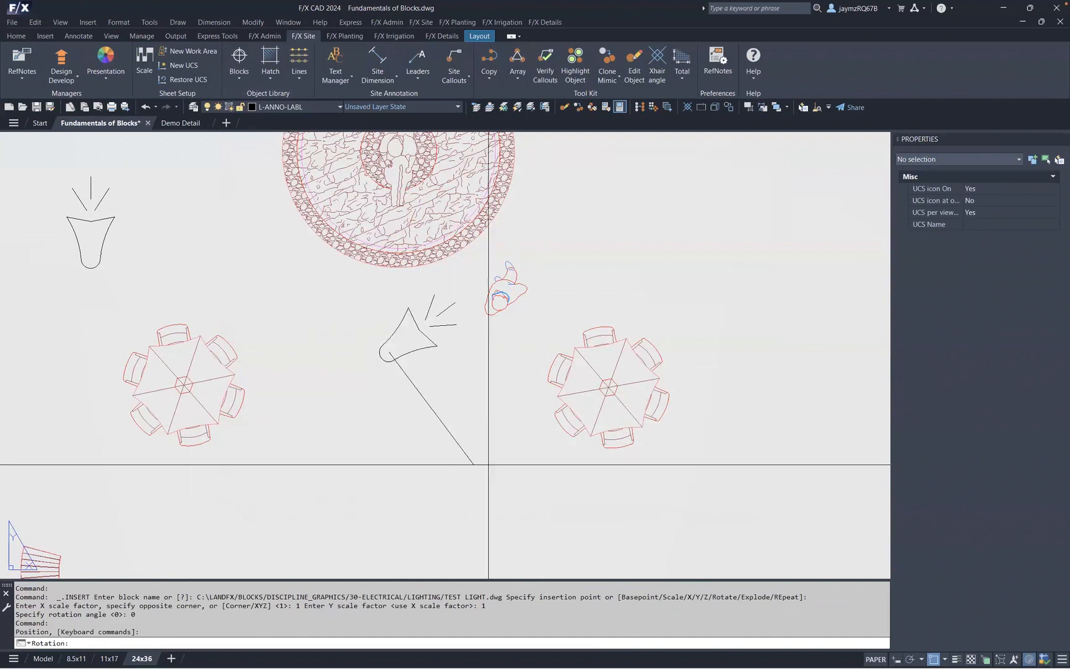
pyautogui.click(438, 461)
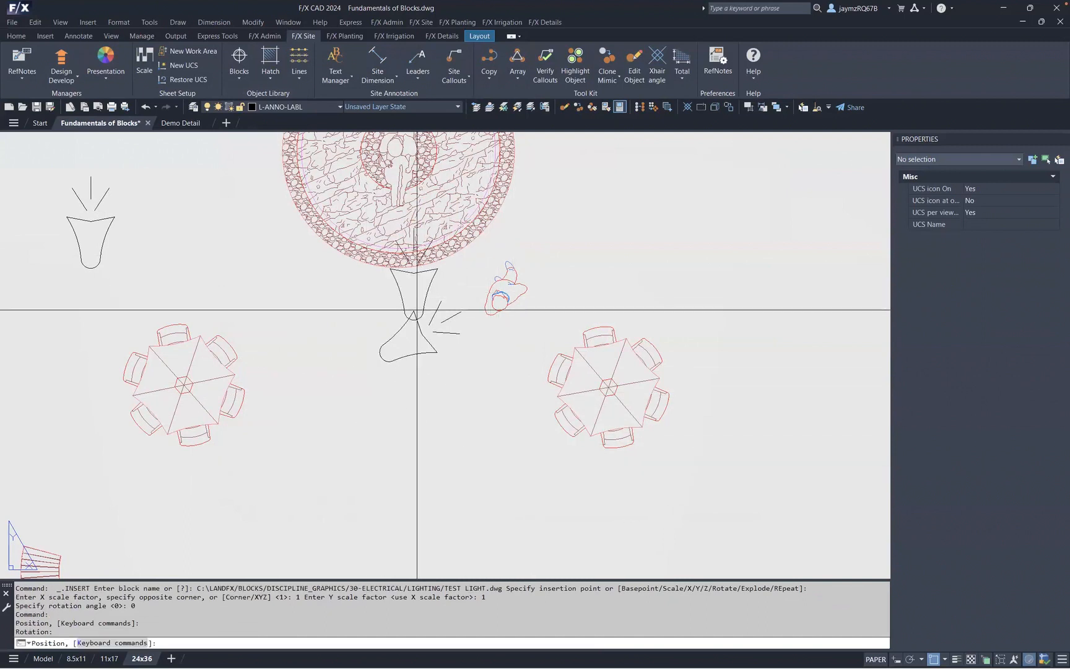
pyautogui.press('Escape')
# - Select the original vase graphic's polylines beside the fountain and erase them
pyautogui.scroll(-8, 416, 310)
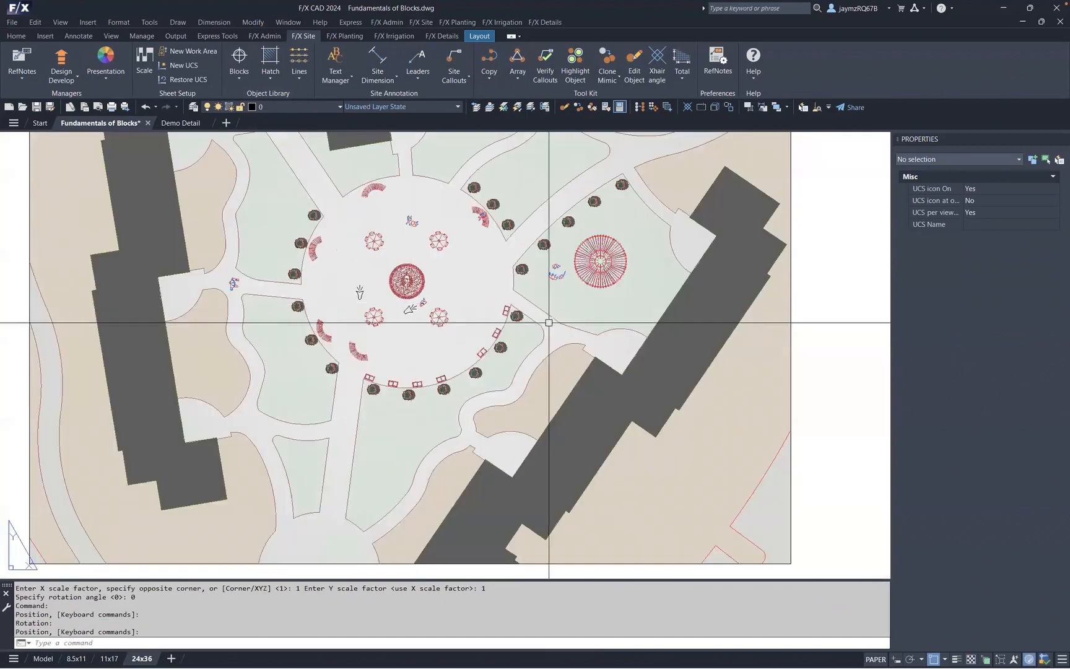
pyautogui.click(342, 277)
pyautogui.click(371, 300)
pyautogui.press('Delete')
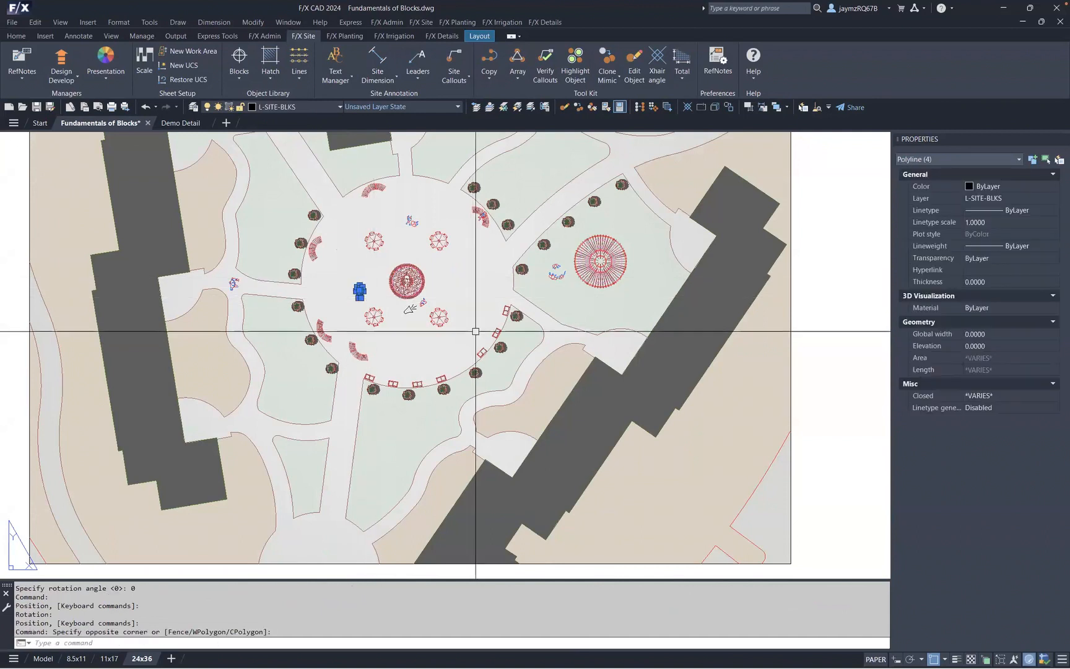
pyautogui.rightClick(489, 285)
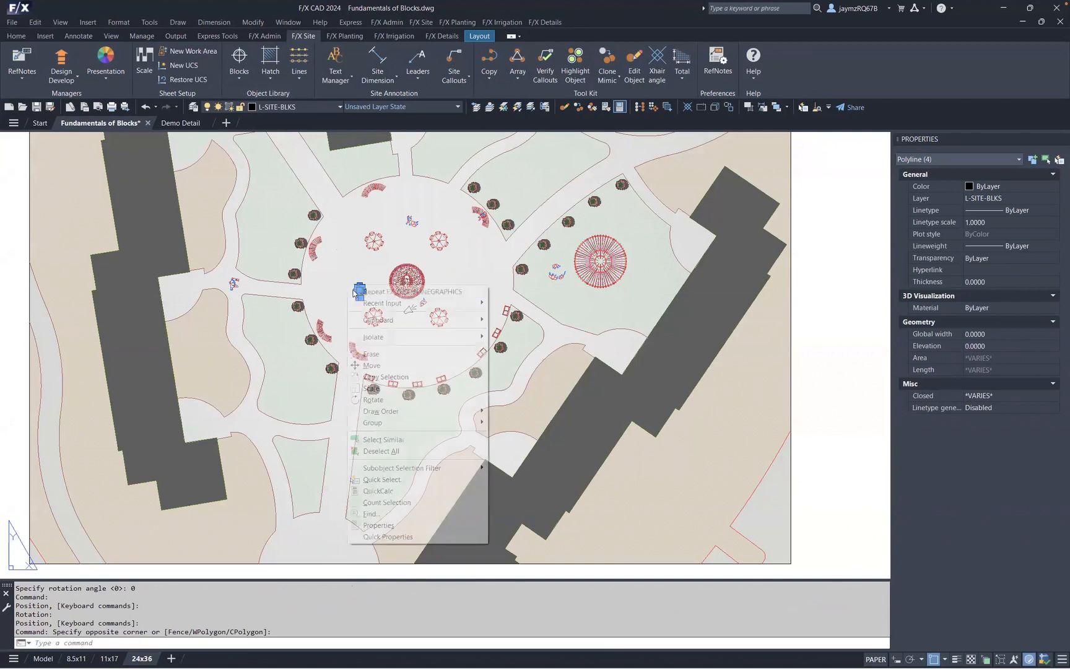
pyautogui.click(395, 354)
# - Enter the viewport and set its plot scale to 1" = 40 FT
pyautogui.scroll(-4, 402, 298)
pyautogui.moveTo(420, 299); pyautogui.dragTo(449, 320, button='middle')
pyautogui.scroll(2, 448, 325)
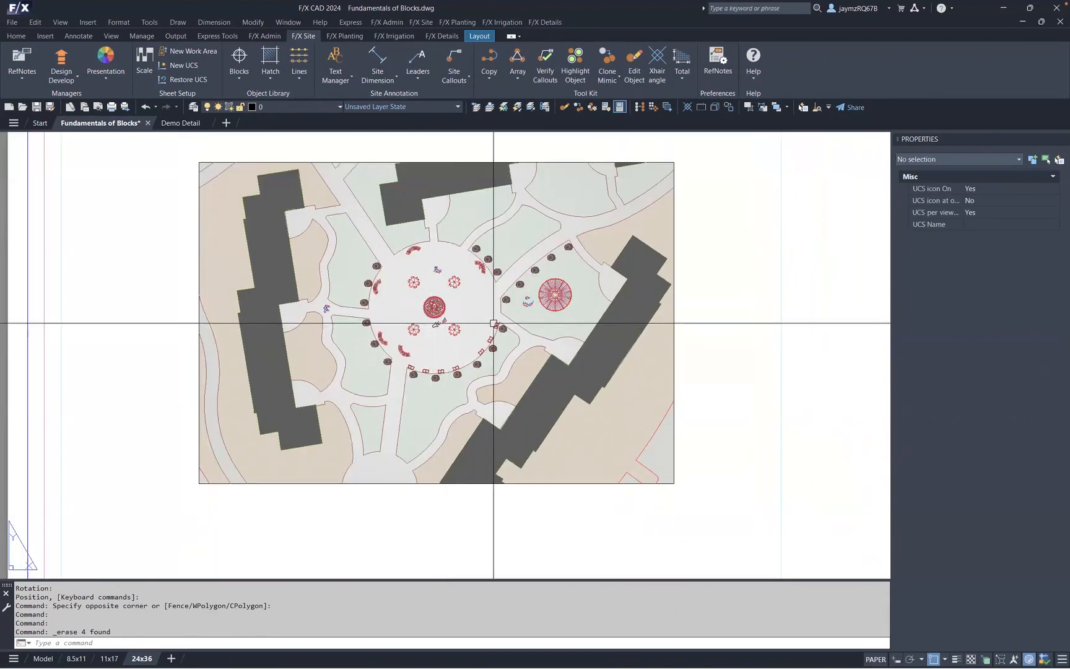
pyautogui.scroll(-4, 549, 322)
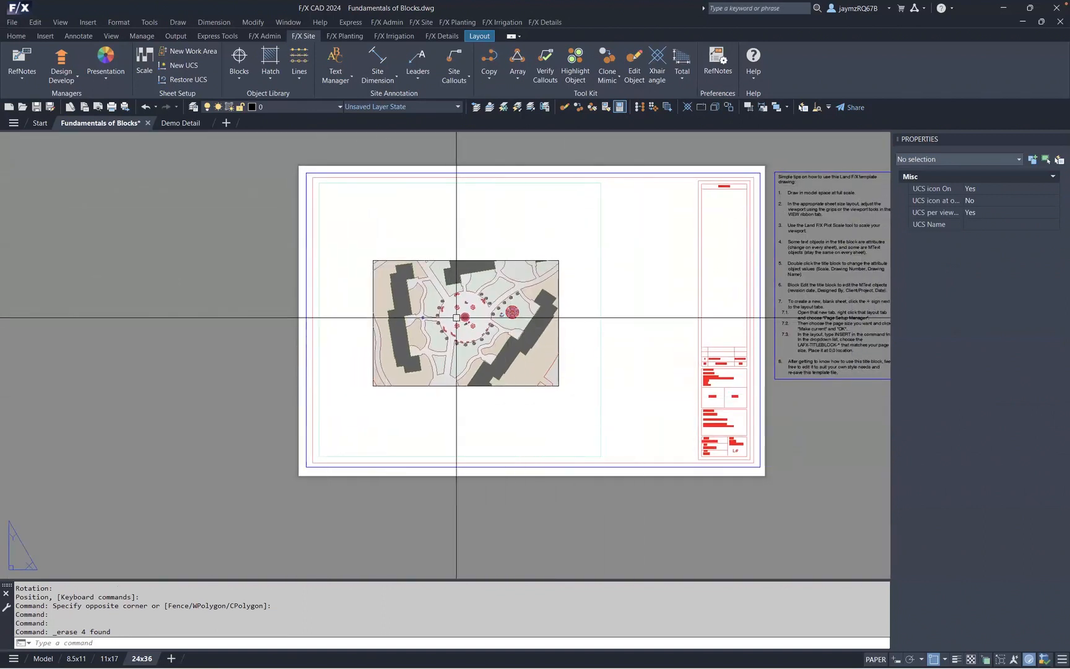
pyautogui.scroll(4, 458, 319)
pyautogui.moveTo(459, 332); pyautogui.dragTo(443, 368, button='middle')
pyautogui.doubleClick(539, 165)
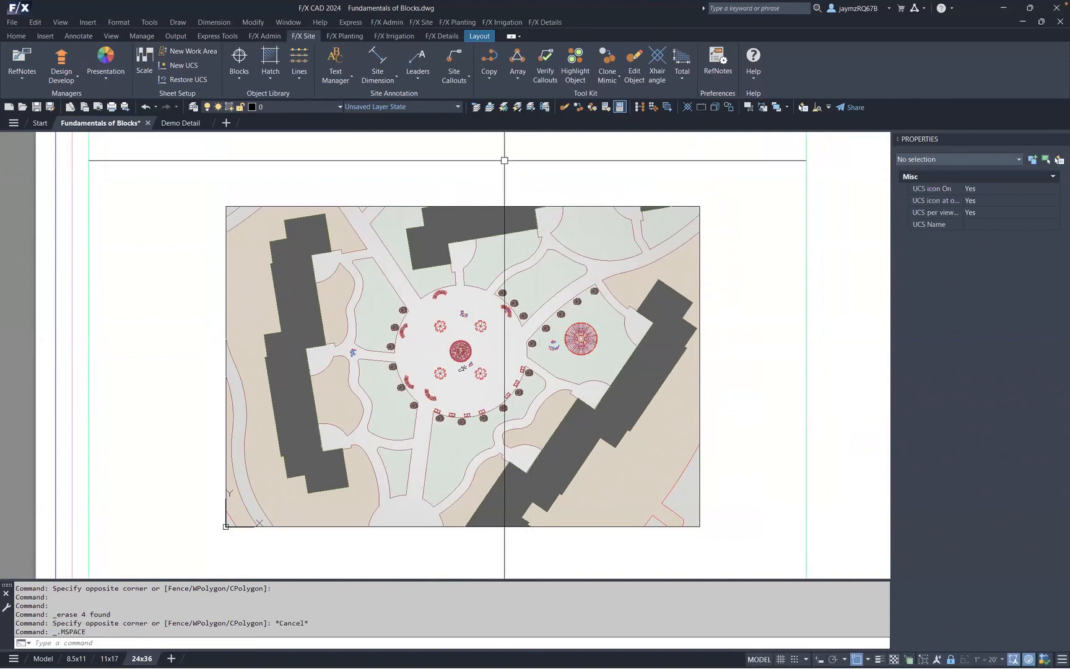
pyautogui.click(151, 61)
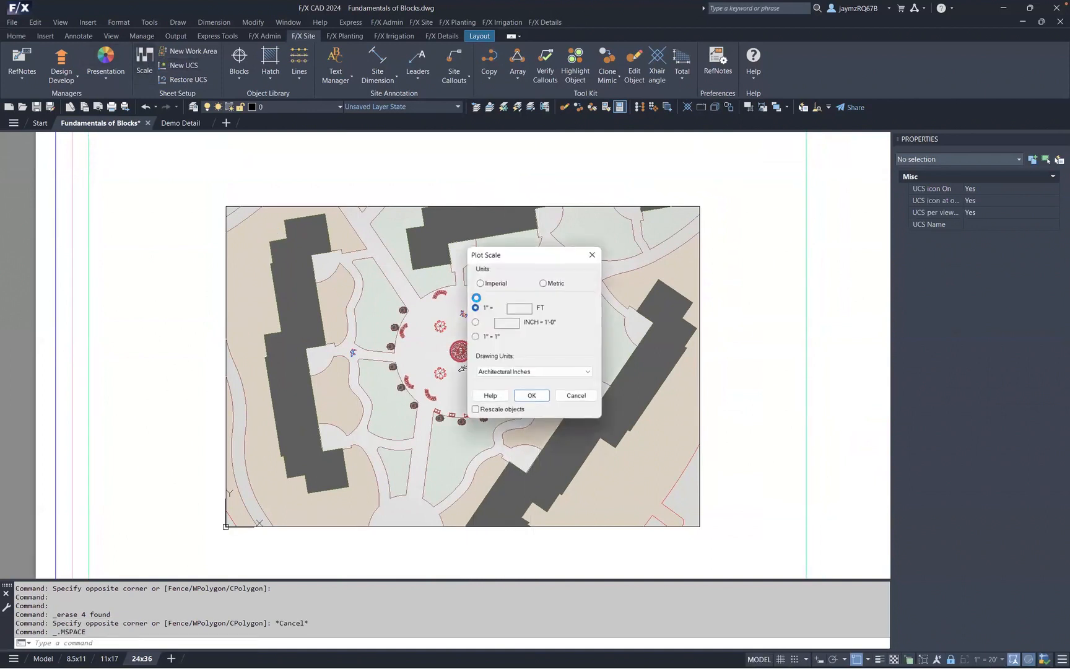
pyautogui.write('4')
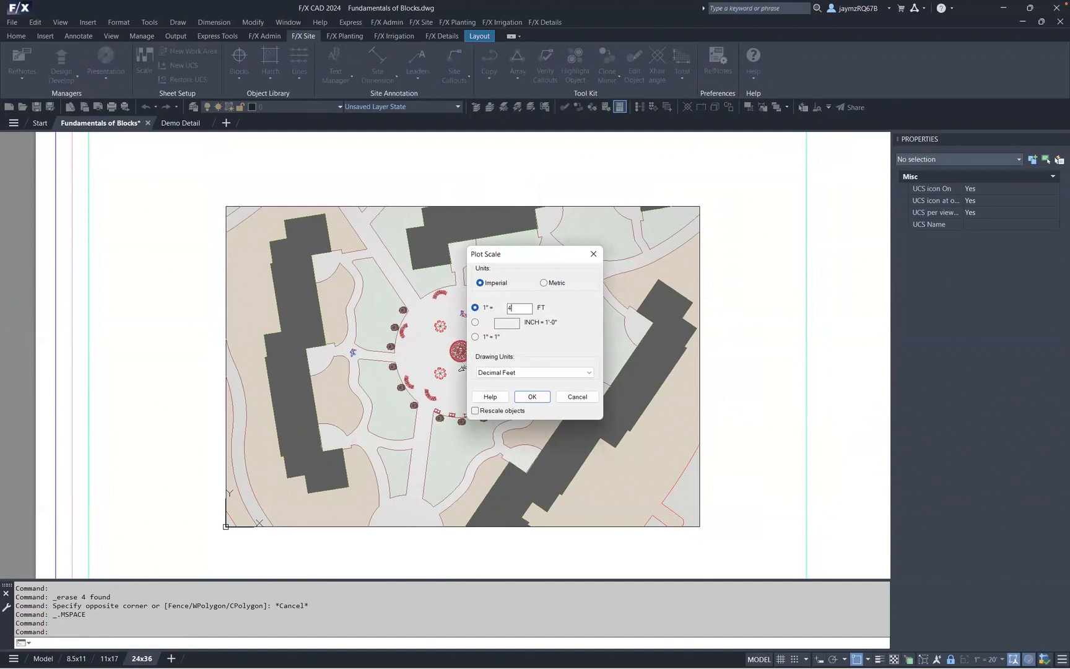
pyautogui.write('0')
pyautogui.click(534, 397)
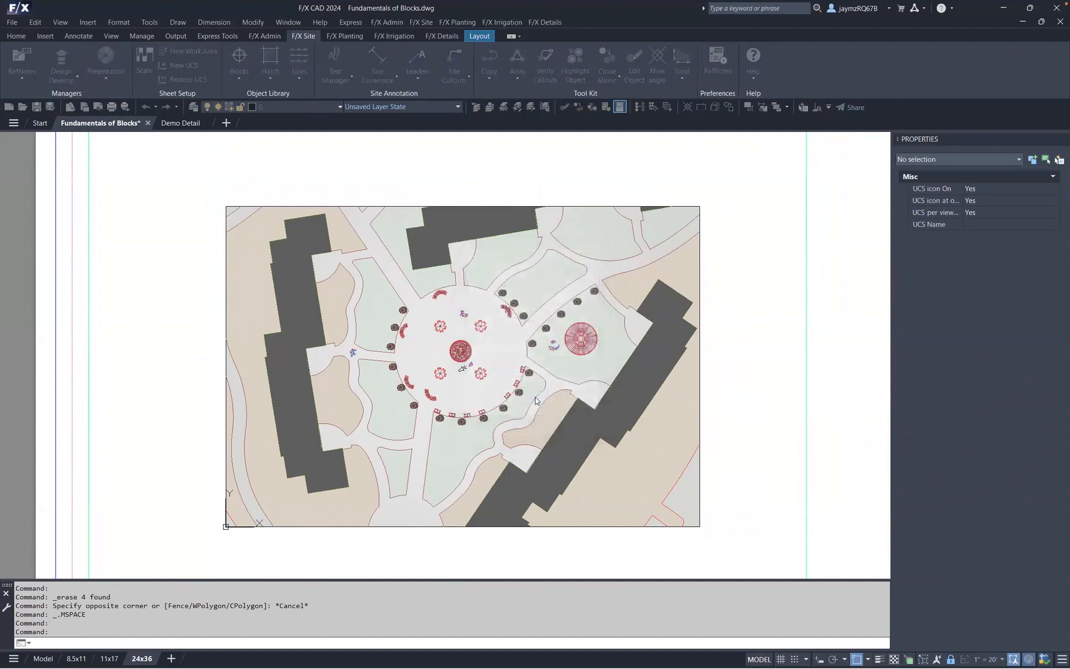
# - Zoom into the viewport to examine the placed light block at the new scale
pyautogui.click(512, 362)
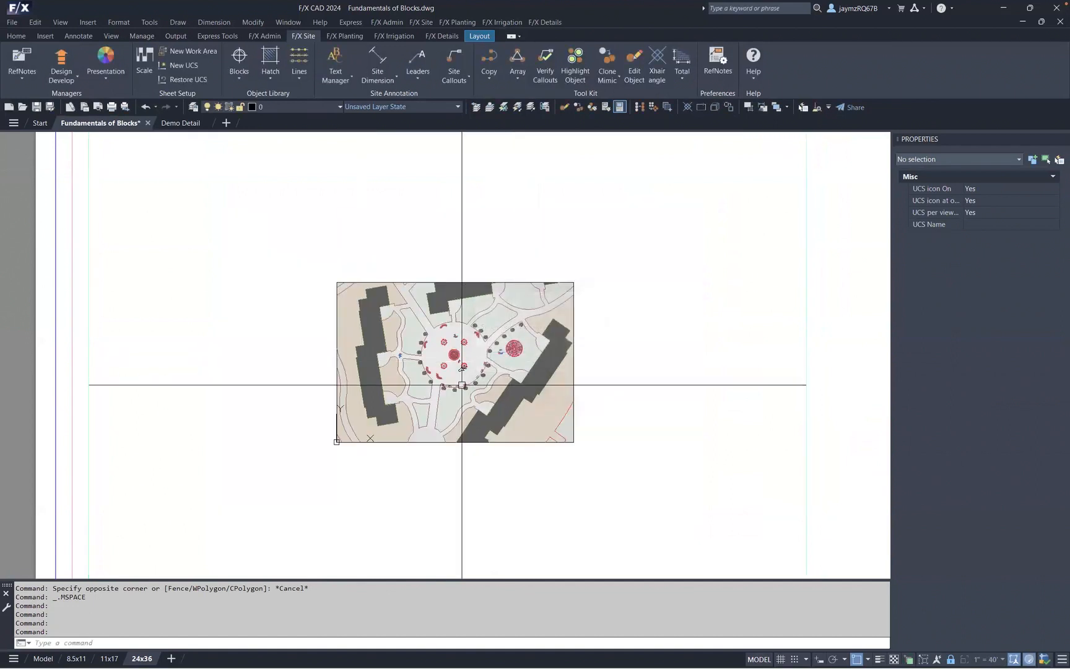
pyautogui.scroll(3, 492, 348)
pyautogui.click(495, 340)
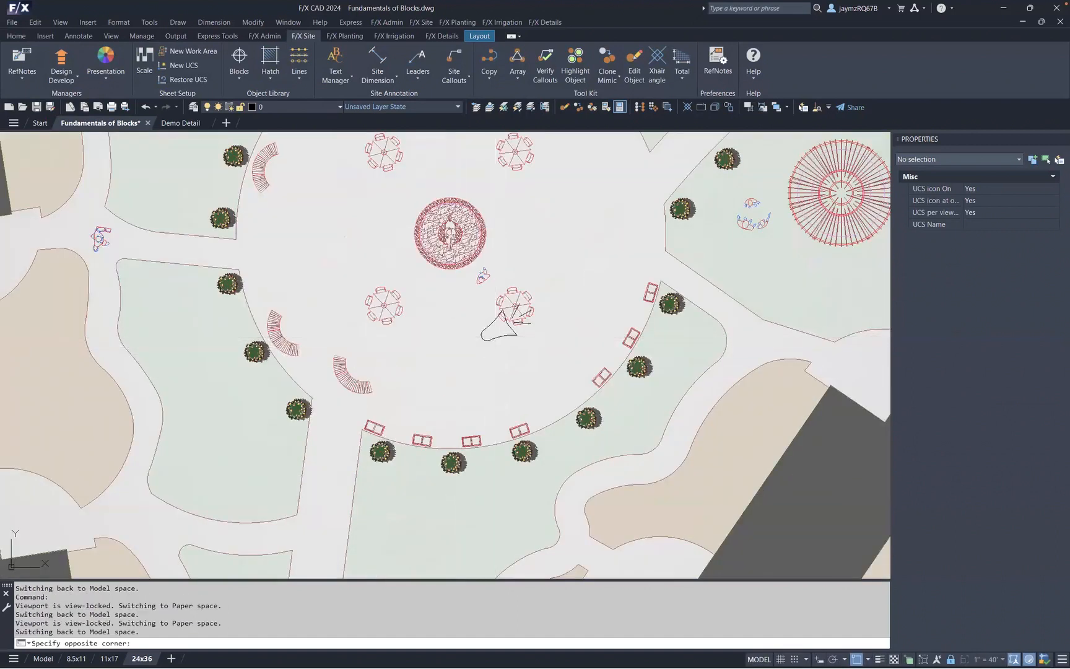
pyautogui.click(456, 378)
pyautogui.press('Escape')
pyautogui.click(514, 339)
pyautogui.press('Escape')
pyautogui.scroll(-6, 505, 342)
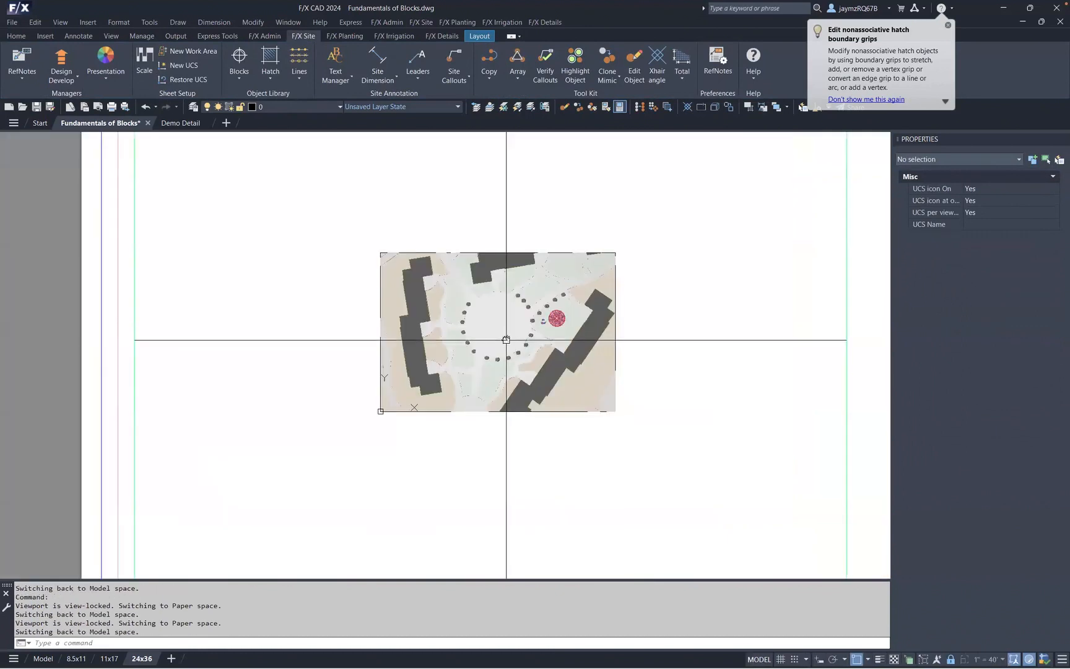
# - Set the viewport's plot scale to 1" = 10 FT and apply it as the active viewport scale
pyautogui.rightClick(611, 204)
pyautogui.click(346, 180)
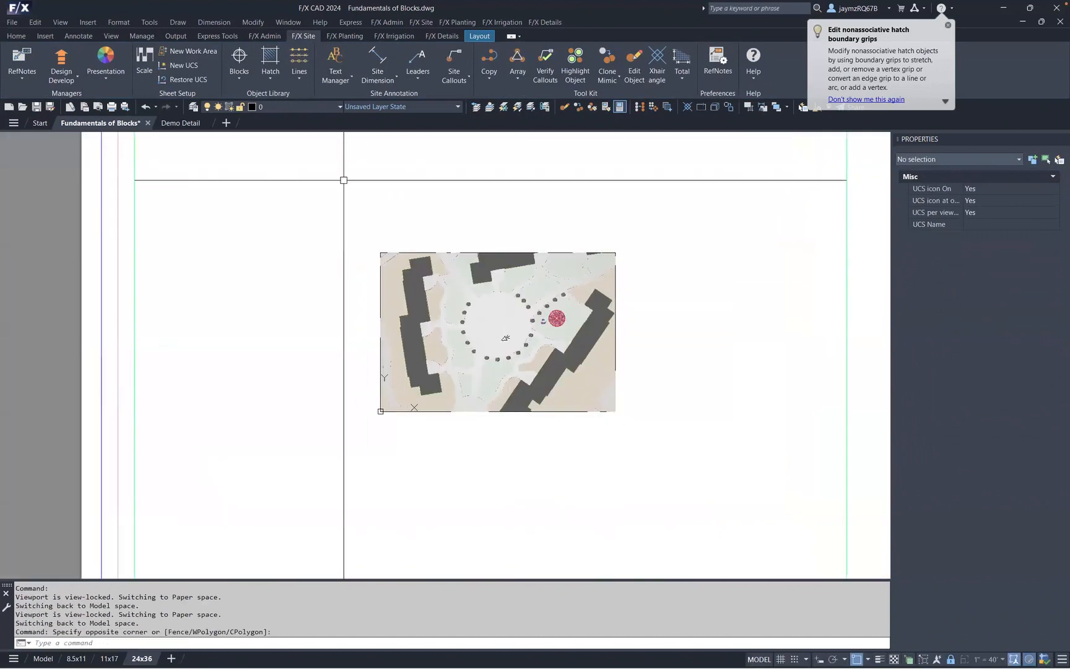
pyautogui.click(144, 63)
pyautogui.moveTo(526, 309); pyautogui.dragTo(489, 308)
pyautogui.write('10')
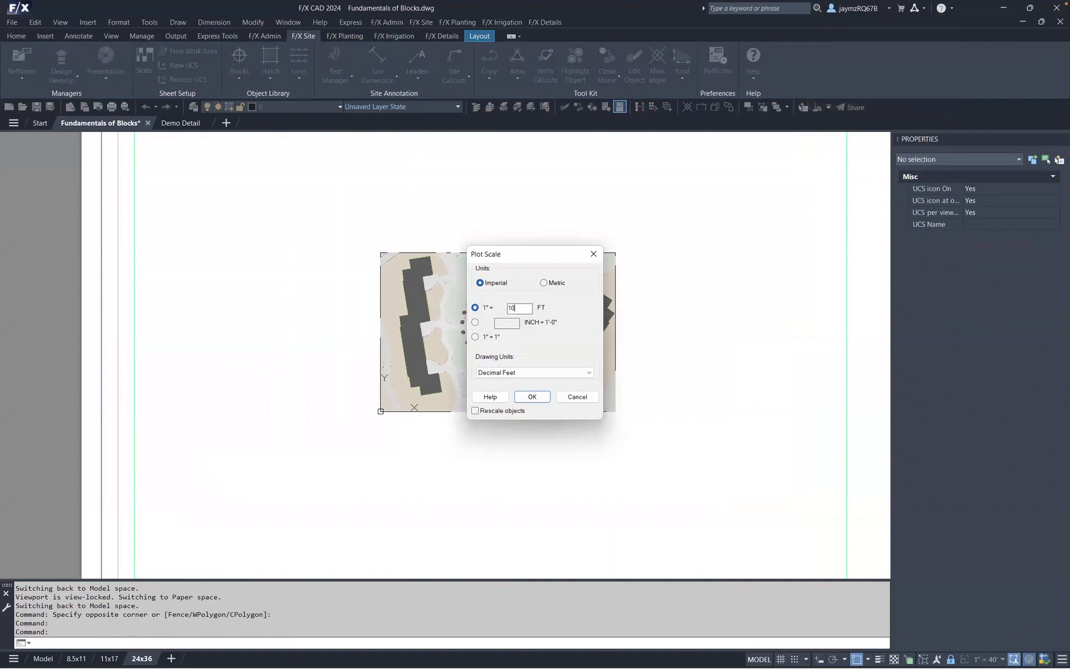
pyautogui.click(532, 397)
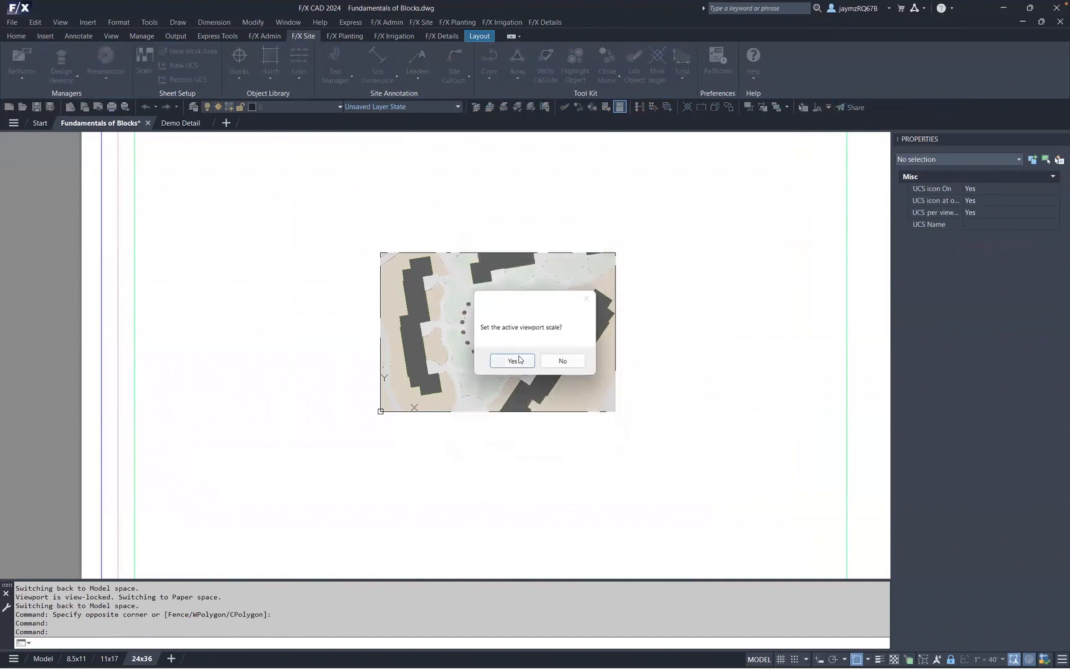
pyautogui.click(519, 361)
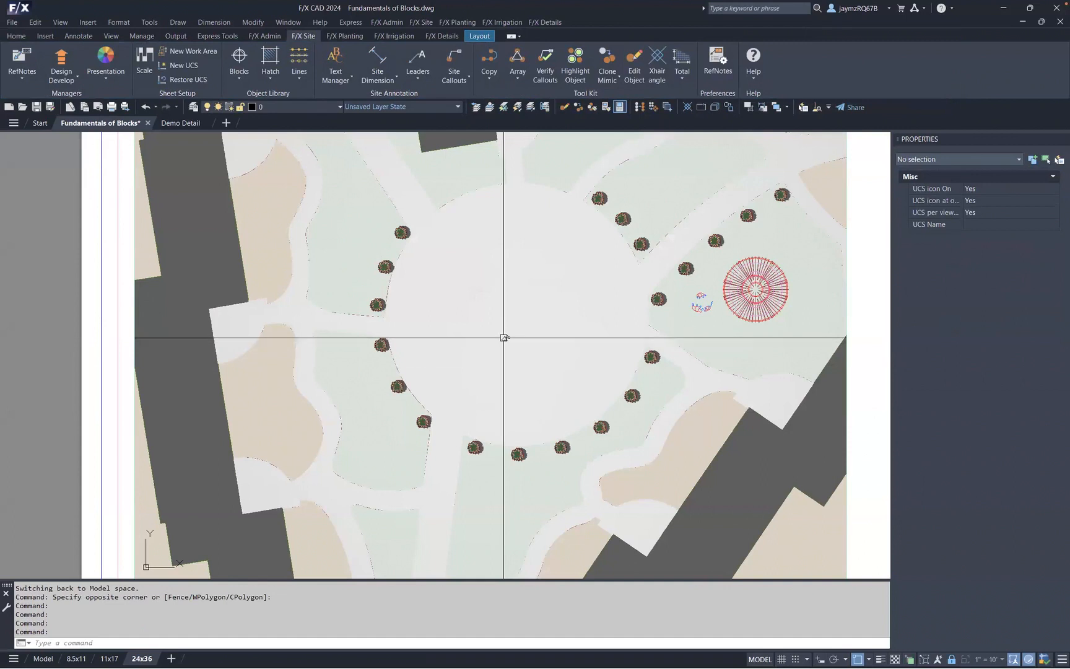
# - Exit the viewport back to paper space
pyautogui.scroll(-5, 505, 338)
pyautogui.scroll(4, 372, 312)
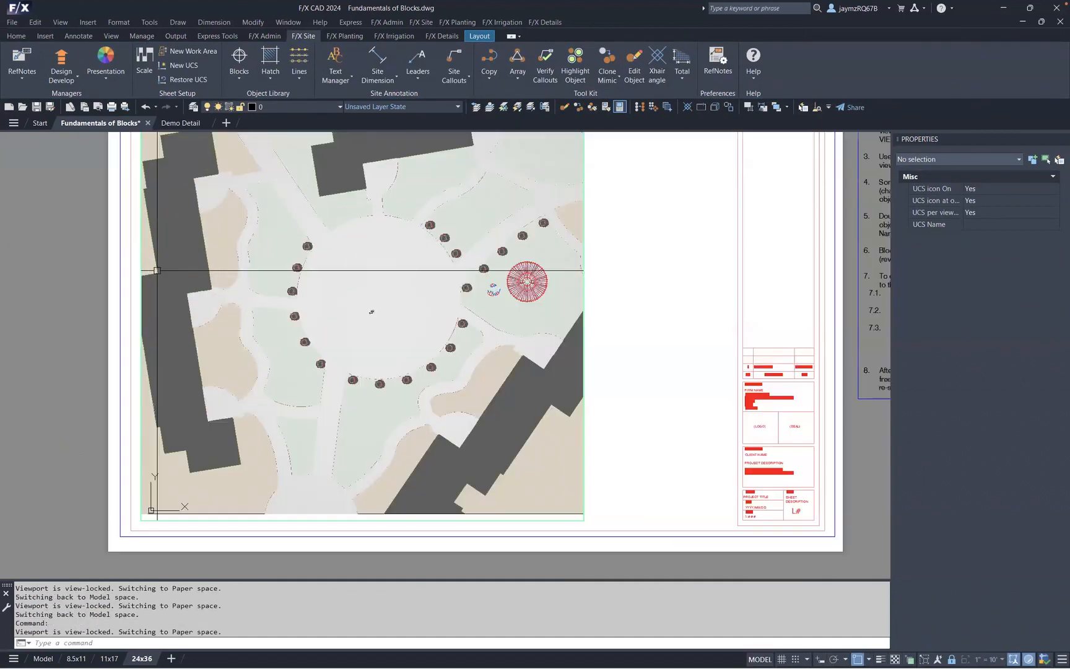
pyautogui.doubleClick(674, 317)
pyautogui.click(653, 266)
pyautogui.click(647, 300)
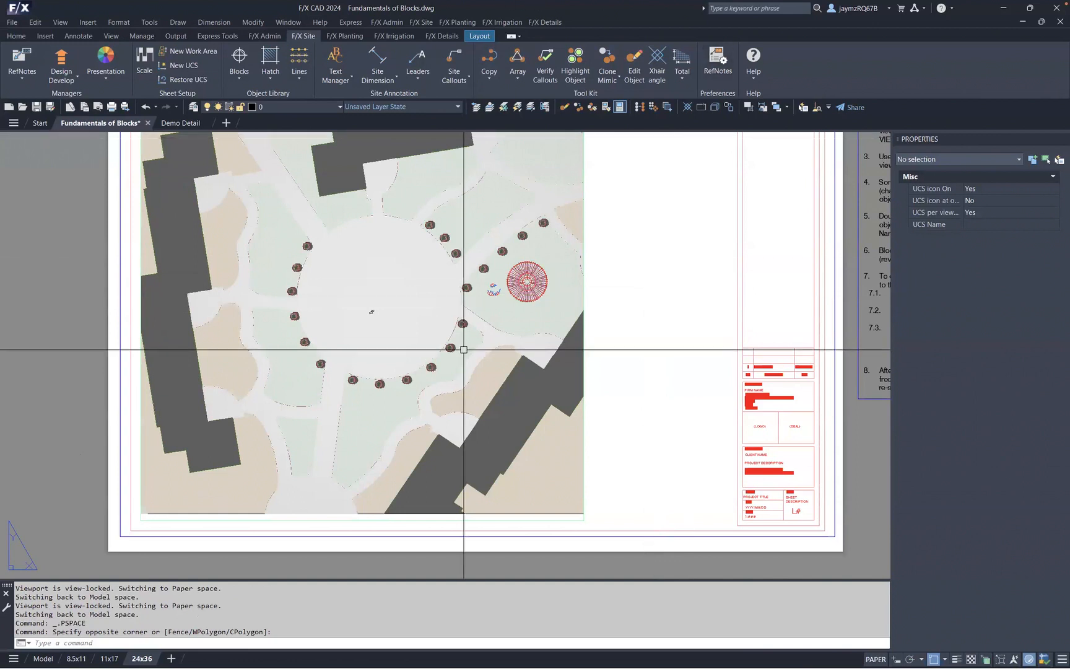
# - Switch to the Demo Detail drawing and pick the SLUMP-12X4-03 concrete unit masonry section/elevation detail graphic
pyautogui.click(182, 123)
pyautogui.moveTo(298, 380)
pyautogui.mouseDown(button='middle')
pyautogui.moveTo(508, 385)
pyautogui.moveTo(517, 375)
pyautogui.mouseUp(button='middle')
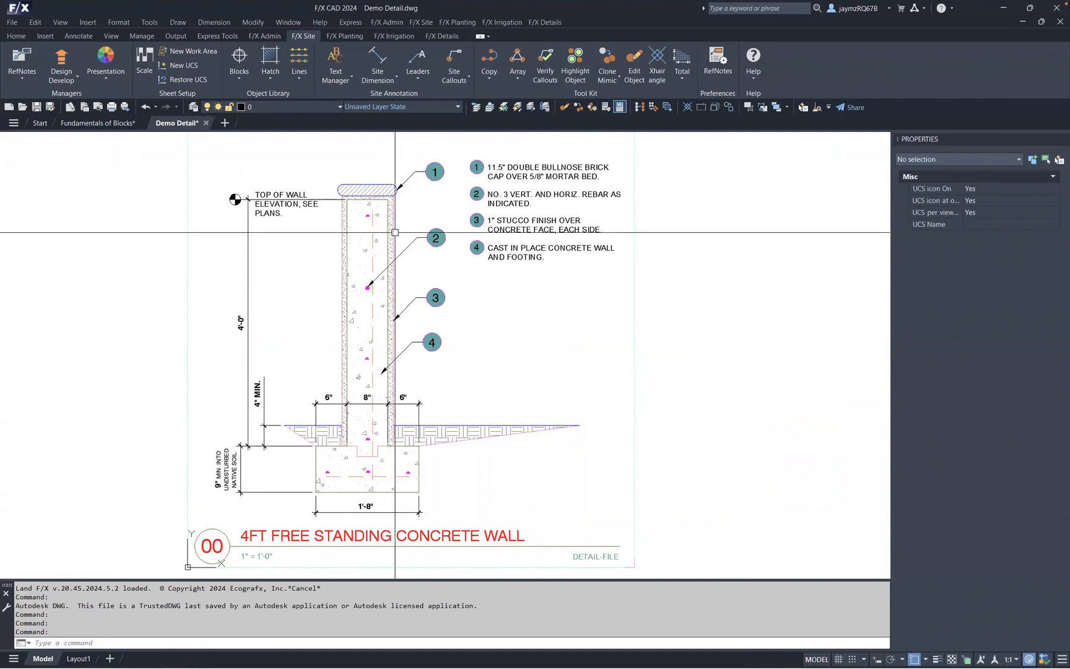
pyautogui.click(432, 38)
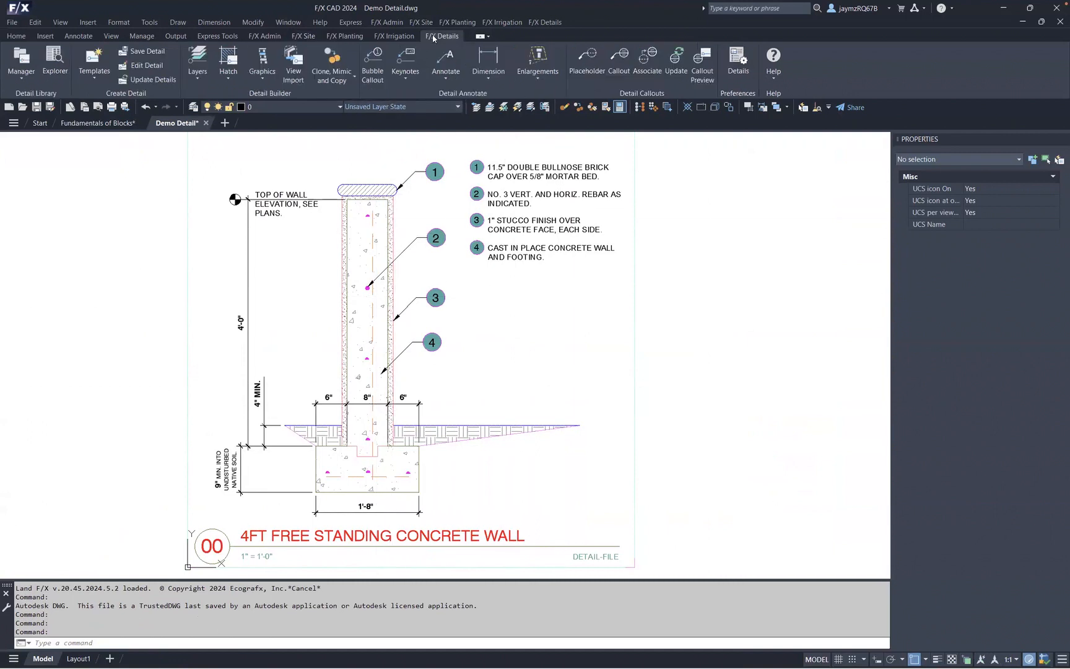
pyautogui.click(264, 74)
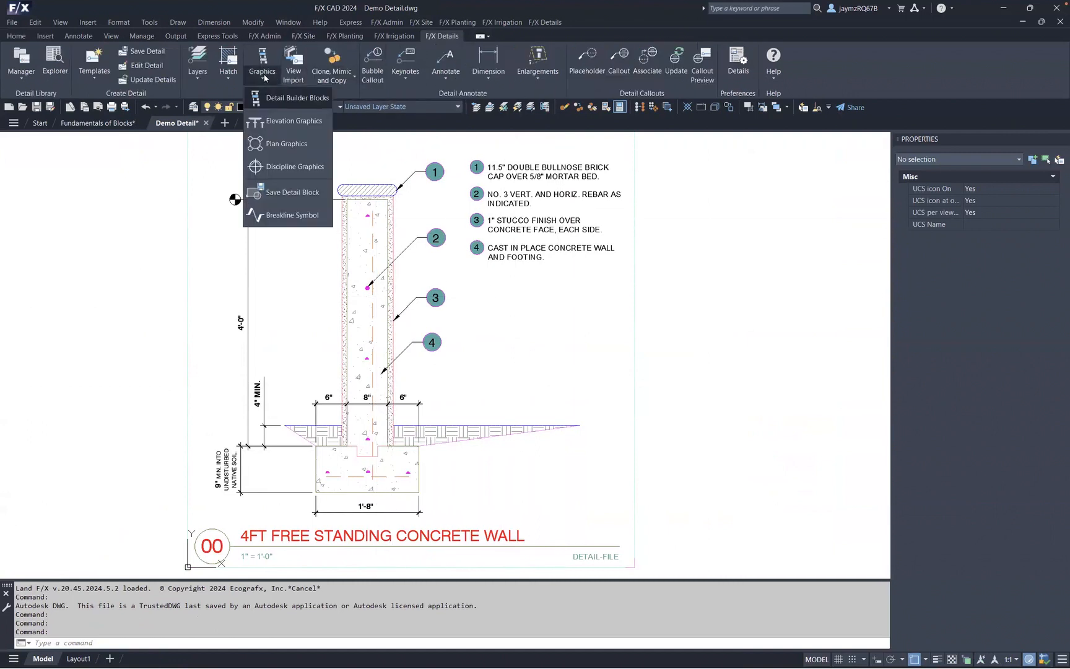
pyautogui.click(295, 108)
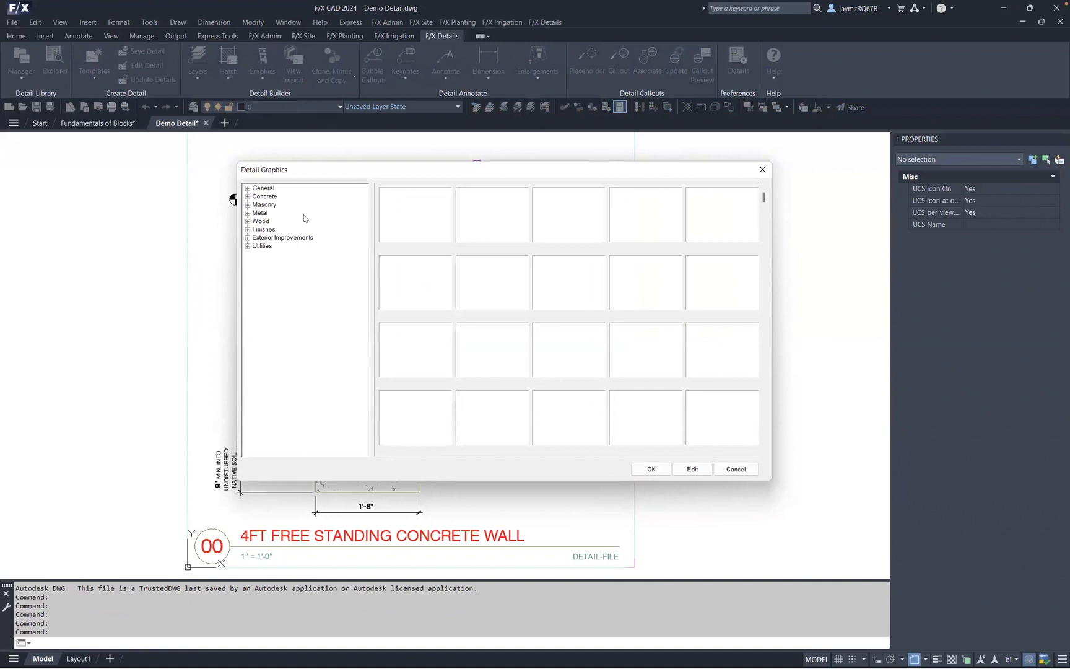
pyautogui.click(247, 204)
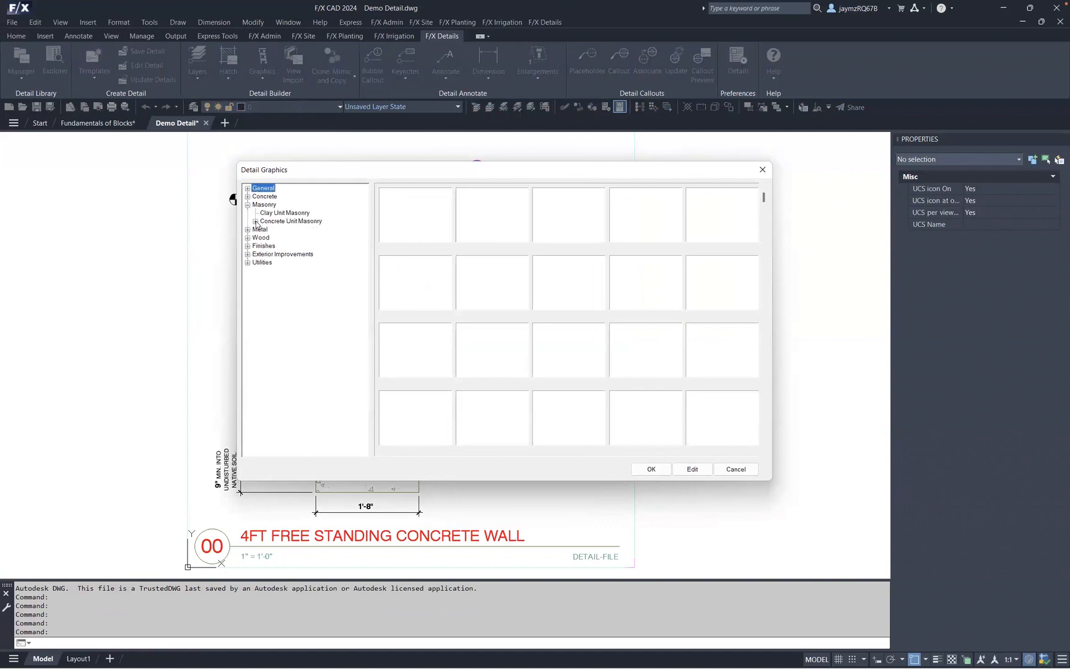
pyautogui.click(256, 222)
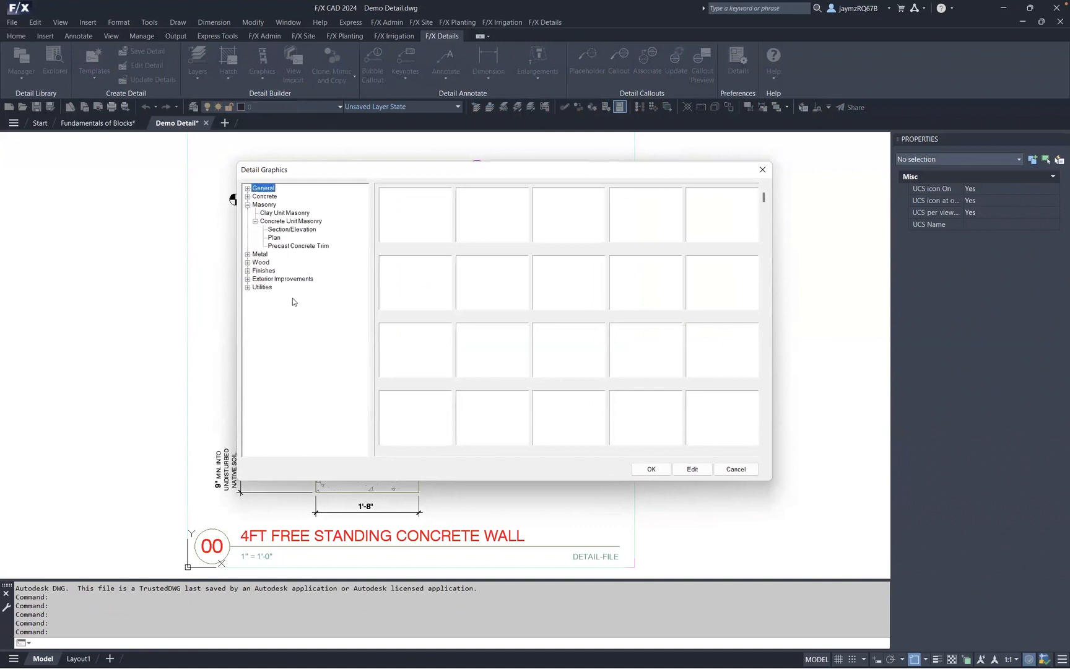
pyautogui.click(291, 231)
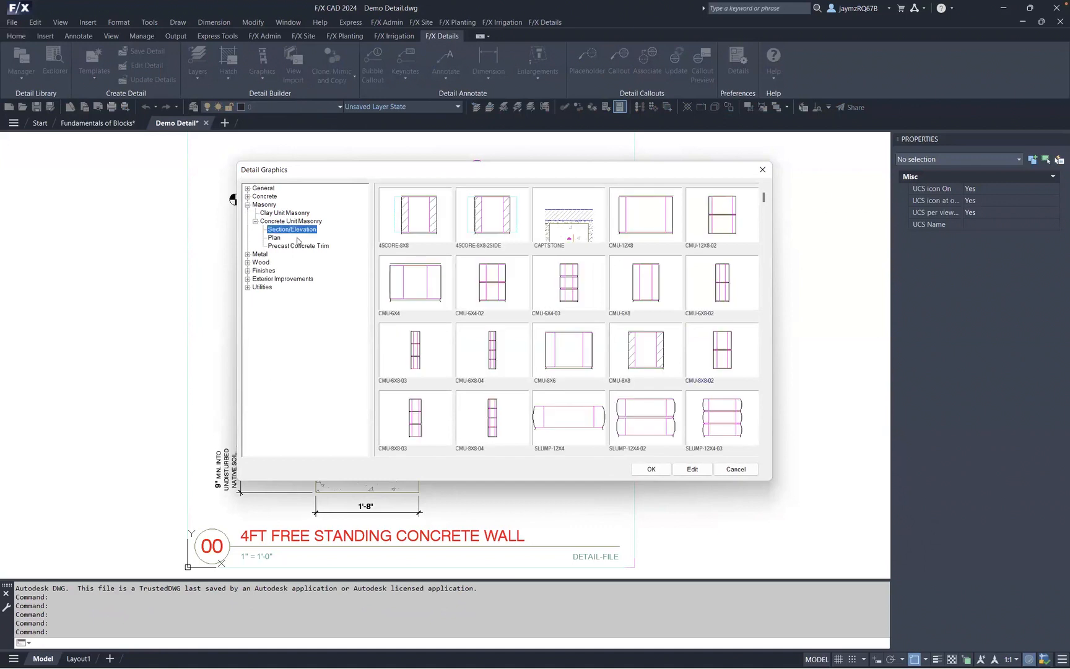
pyautogui.click(715, 423)
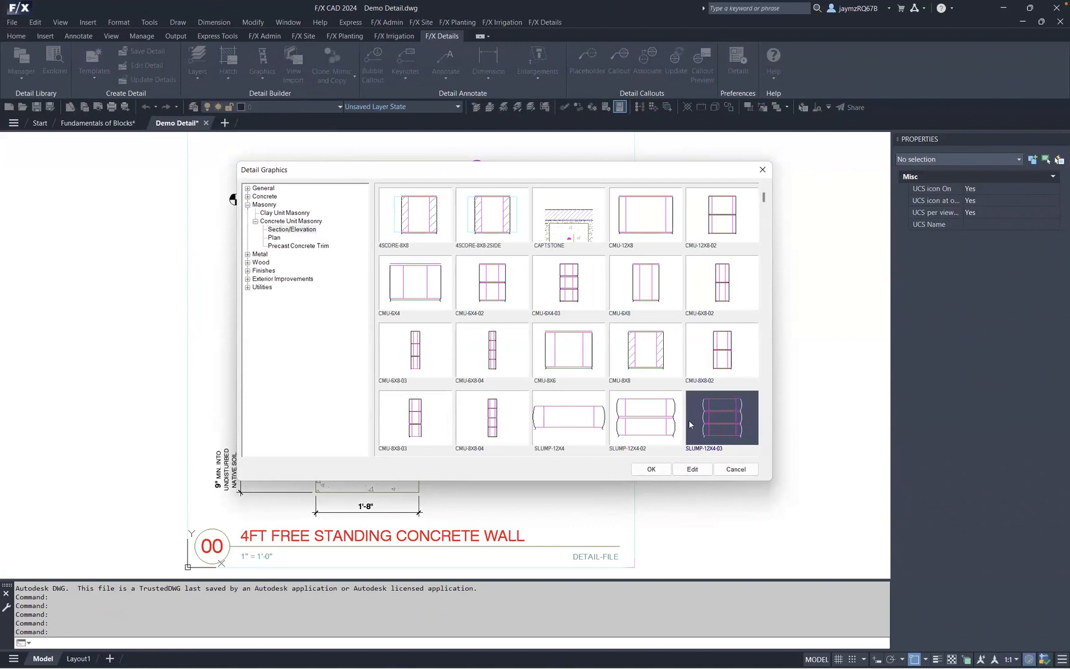
pyautogui.click(662, 468)
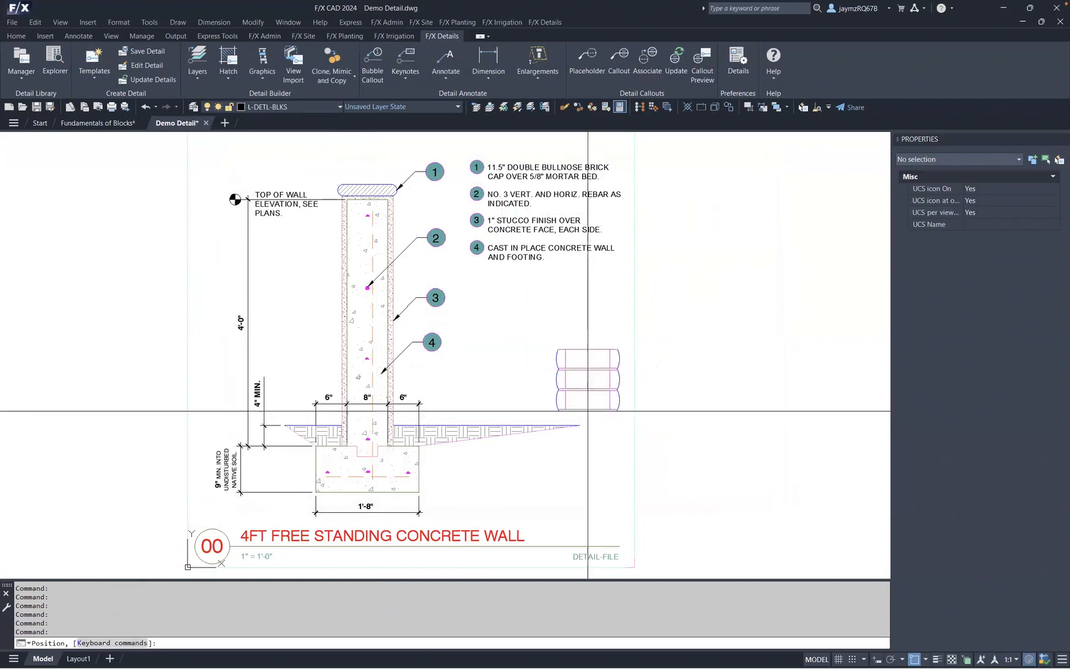
# - Place the SLUMP-12X4-03 graphic repeatedly in a vertical stack beside the wall detail, then end the command
pyautogui.click(570, 429)
pyautogui.click(581, 364)
pyautogui.click(580, 302)
pyautogui.click(580, 241)
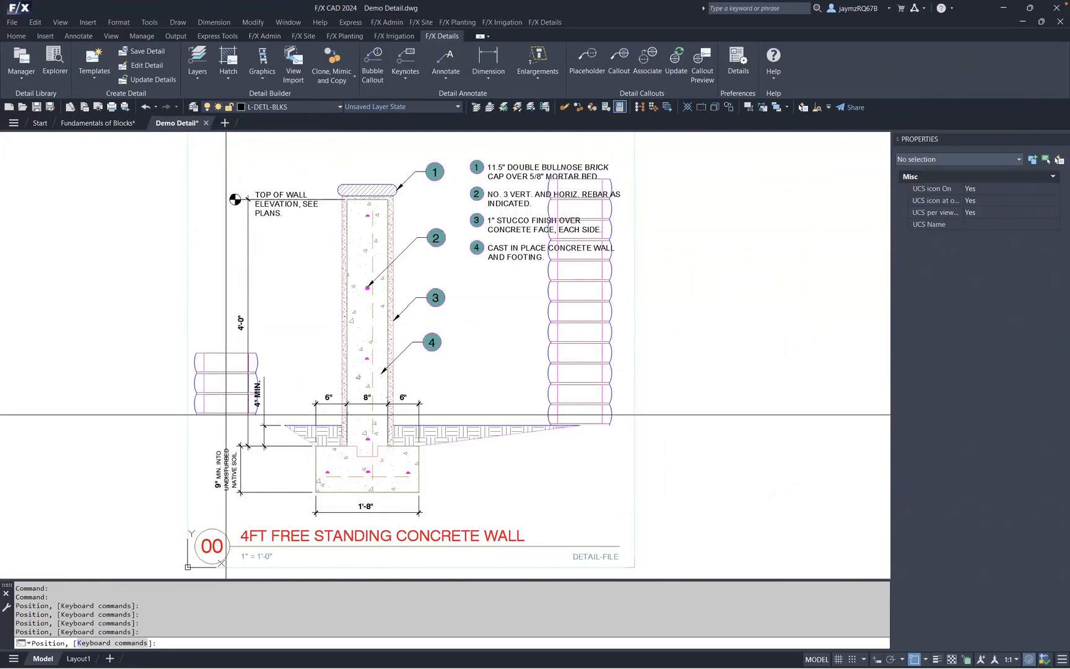
pyautogui.press('Escape')
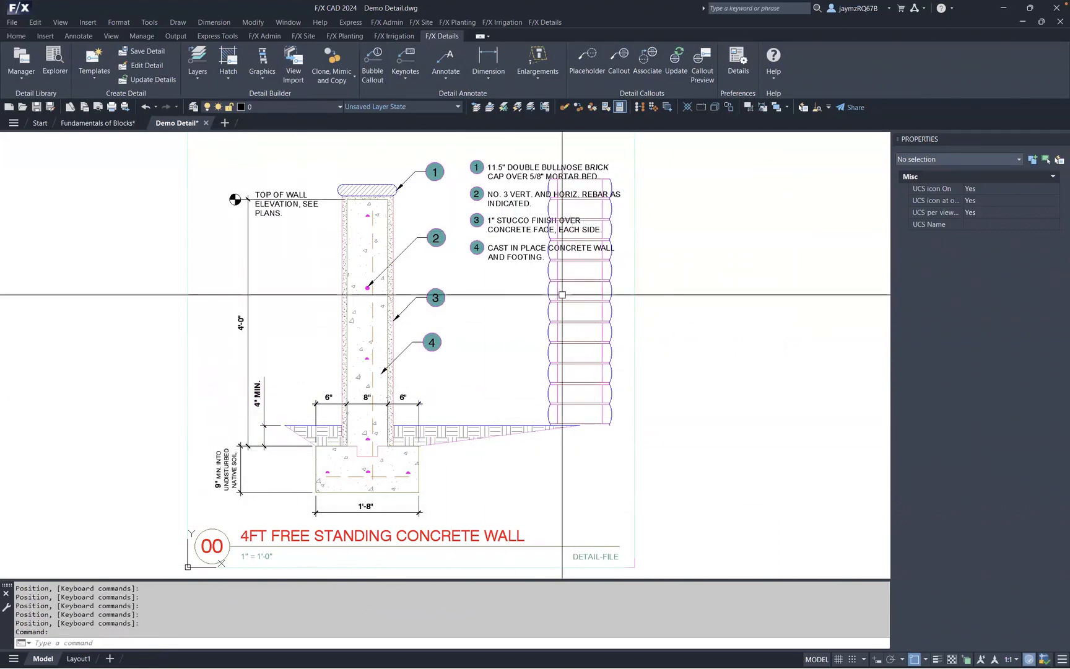
# - Return to the Fundamentals of Blocks drawing in model space
pyautogui.moveTo(426, 444); pyautogui.dragTo(469, 437, button='middle')
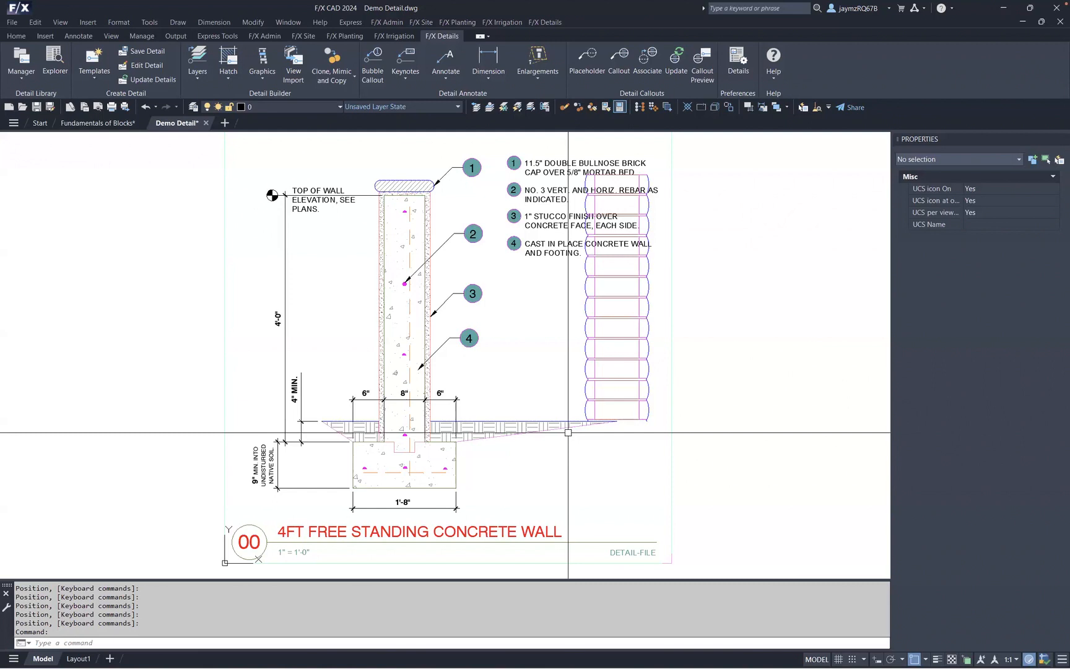
pyautogui.click(102, 123)
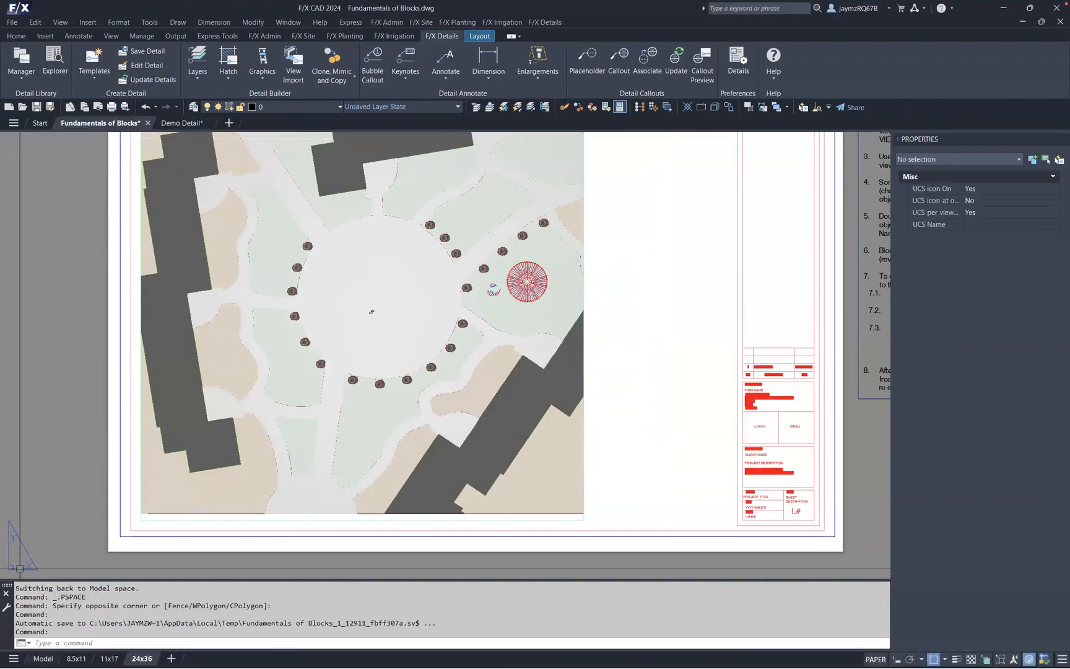
pyautogui.click(43, 659)
pyautogui.scroll(-4, 500, 273)
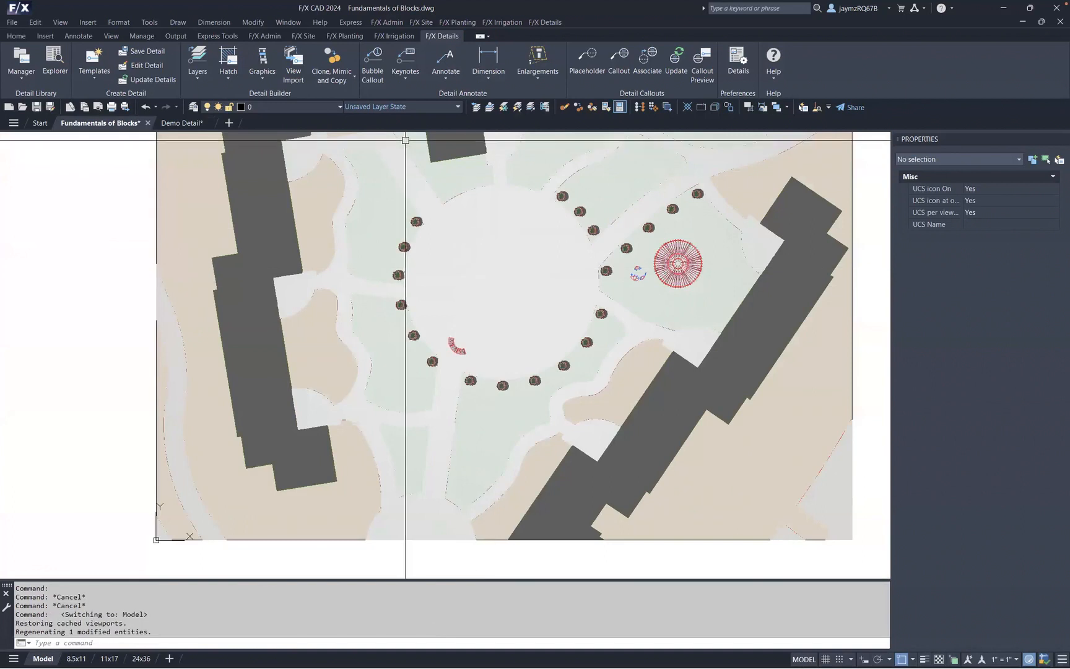
pyautogui.click(319, 108)
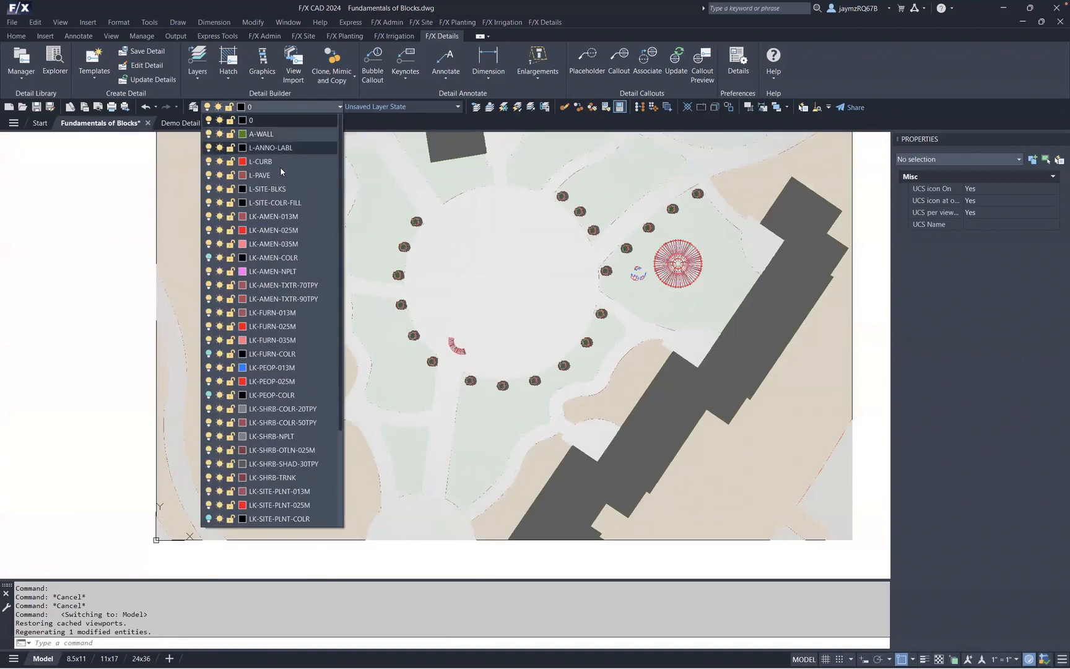
pyautogui.press('Escape')
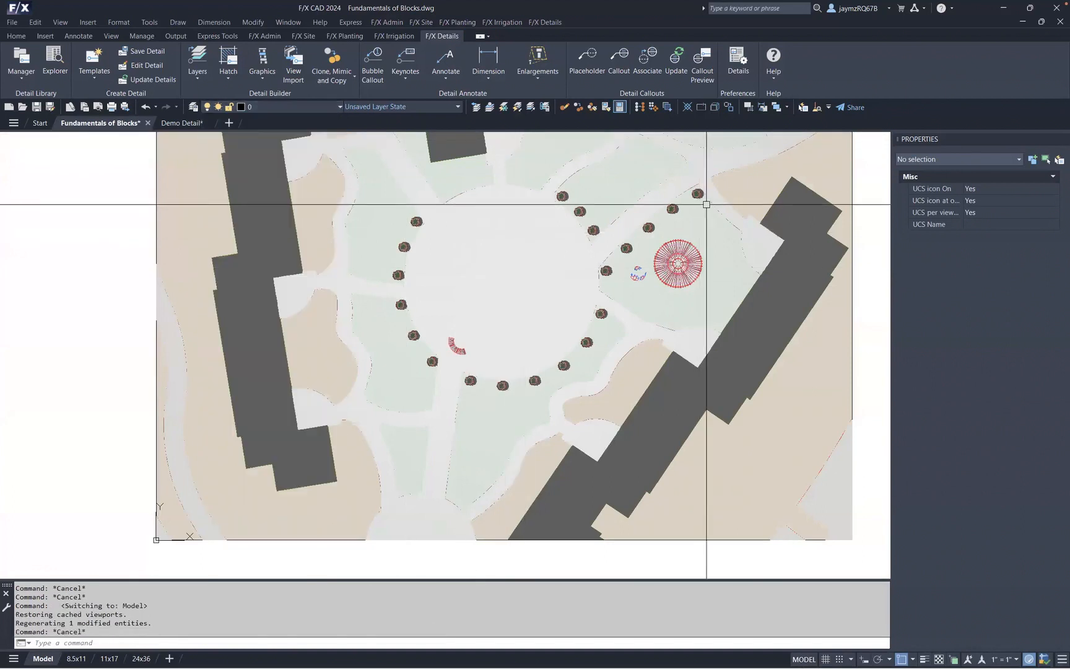
pyautogui.moveTo(706, 204); pyautogui.dragTo(509, 239, button='middle')
pyautogui.press('Escape')
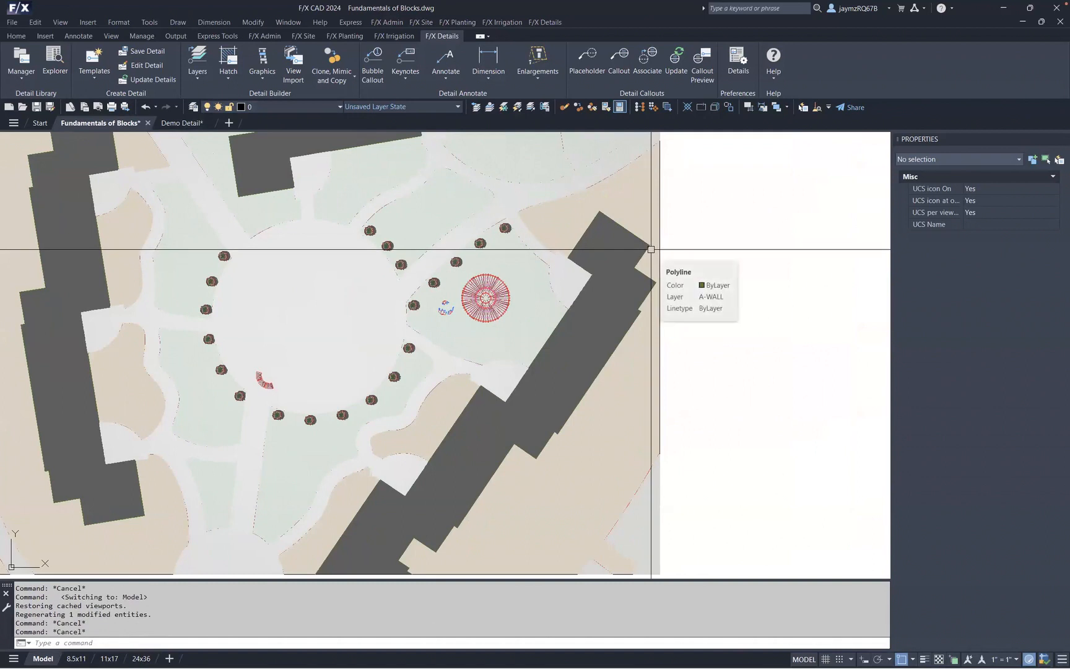
# - Start inserting the LAFX-FURN-PV-402-016 block through the CLASSICINSERT dialog, then cancel the placement
pyautogui.write('CLASSIC')
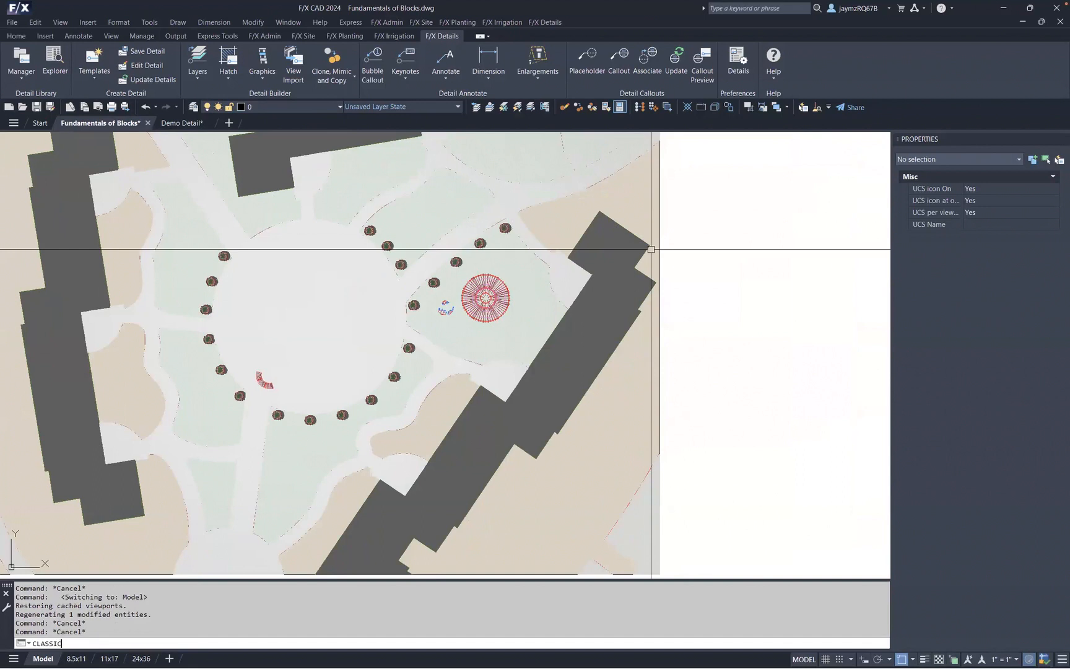
pyautogui.write('INSERT')
pyautogui.press('Return')
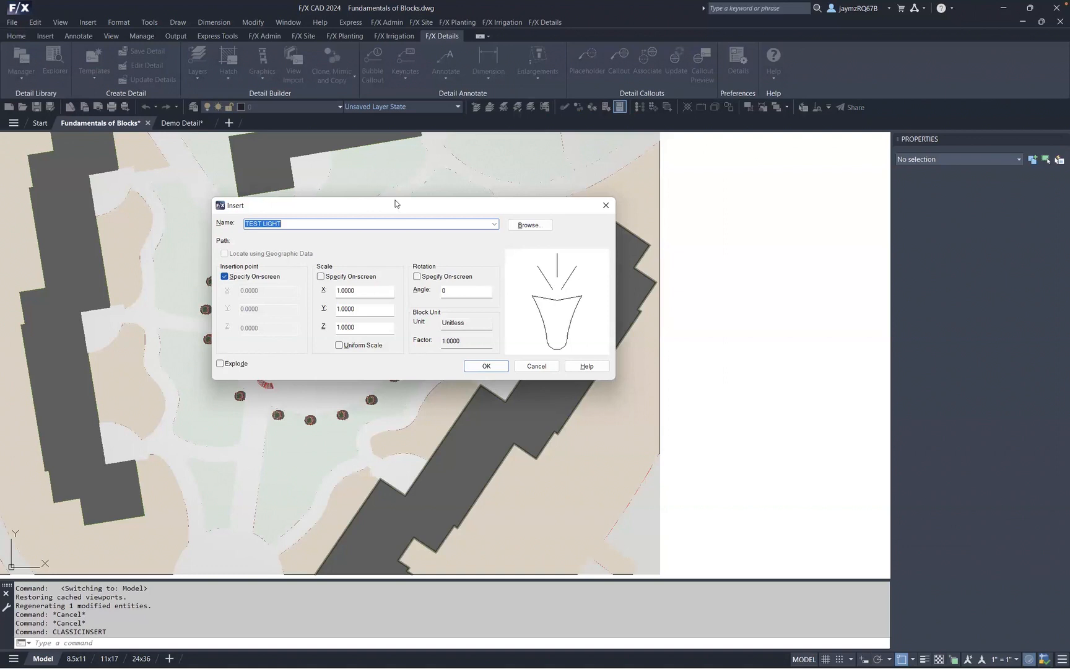
pyautogui.moveTo(430, 200); pyautogui.dragTo(547, 181)
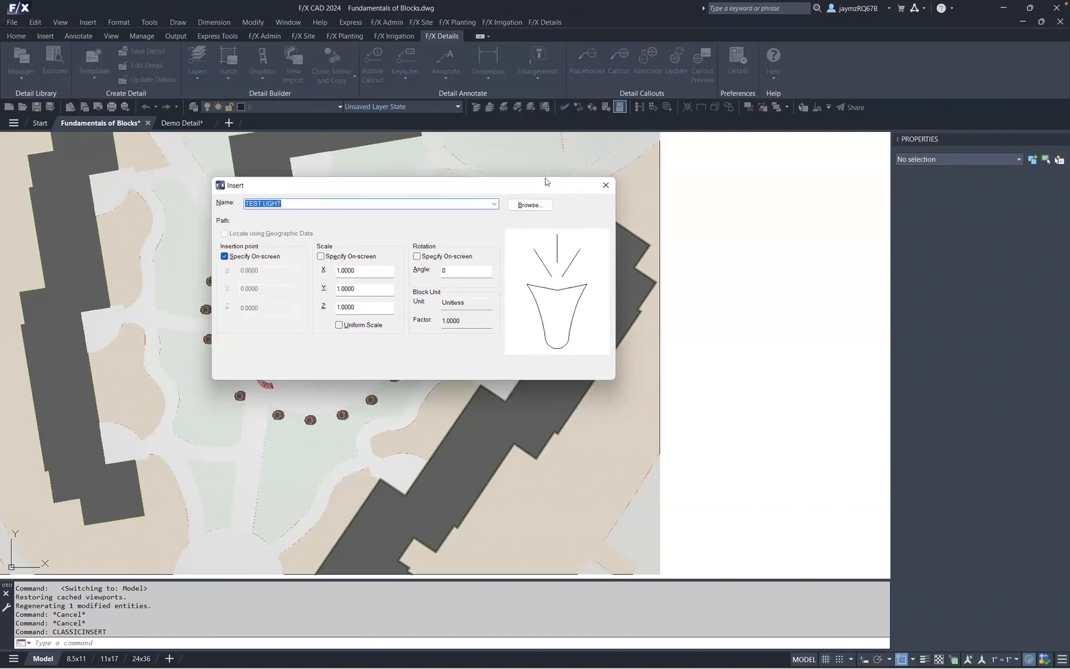
pyautogui.click(495, 204)
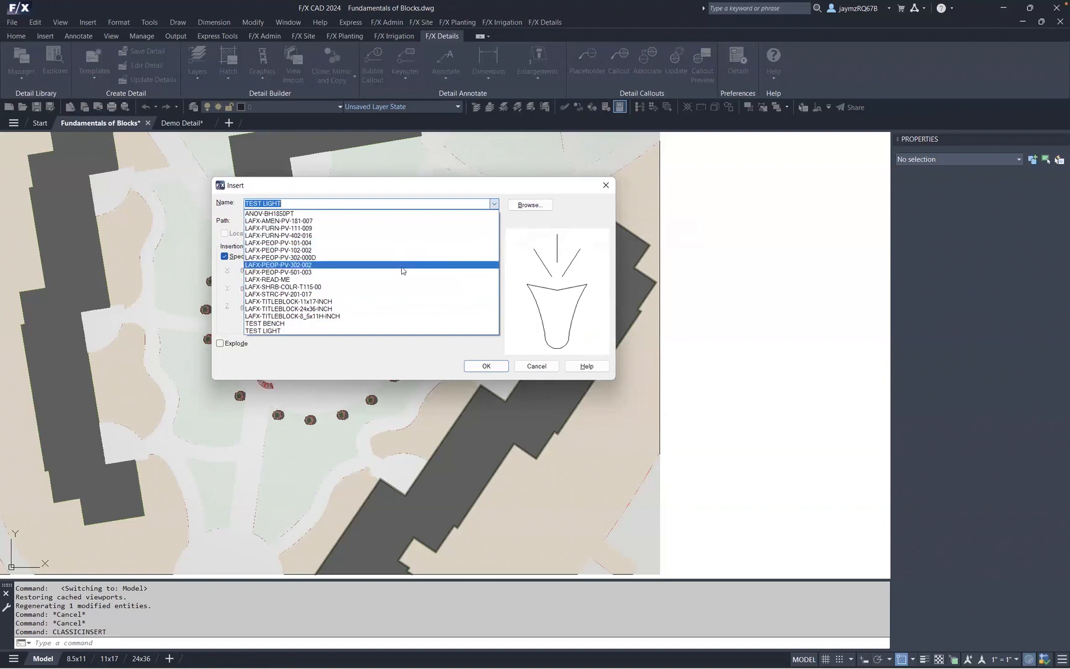
pyautogui.click(392, 235)
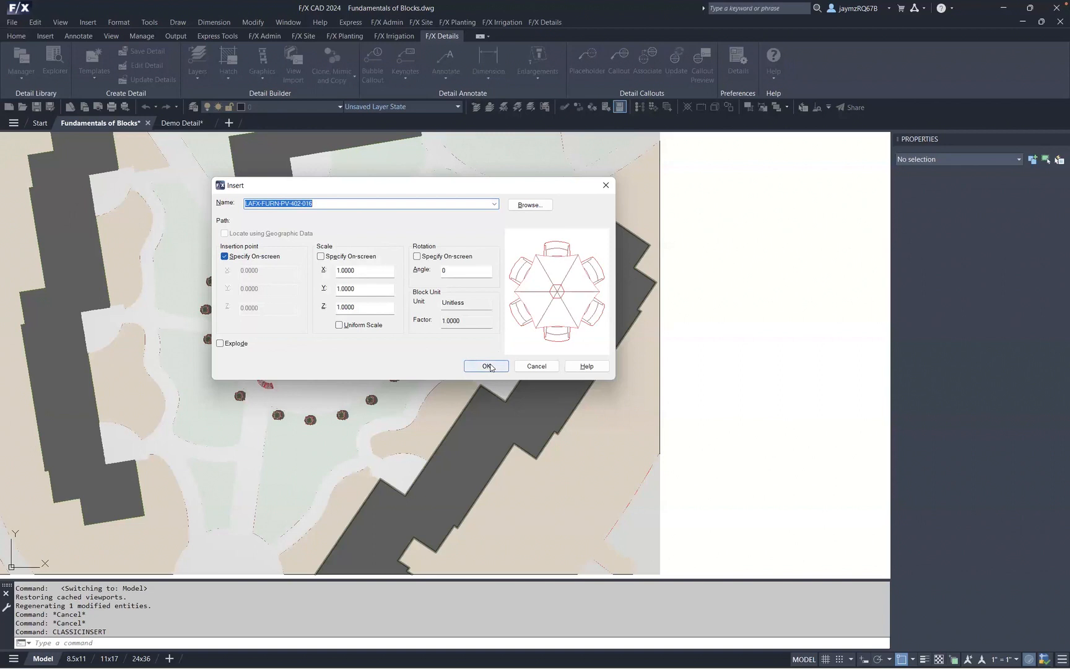
pyautogui.click(535, 204)
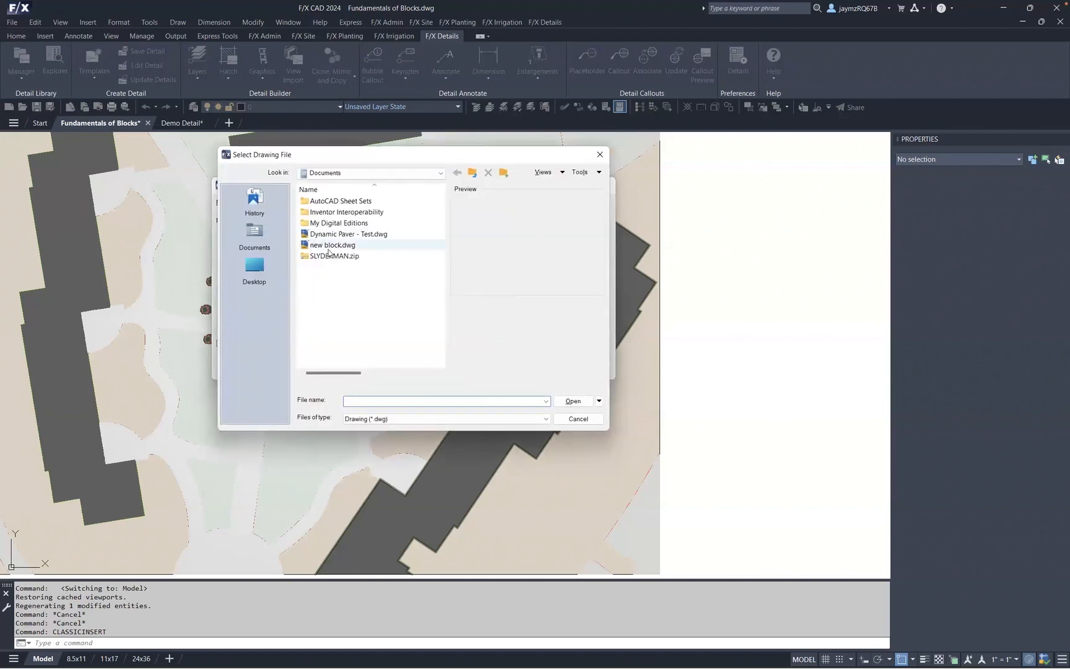
pyautogui.click(600, 155)
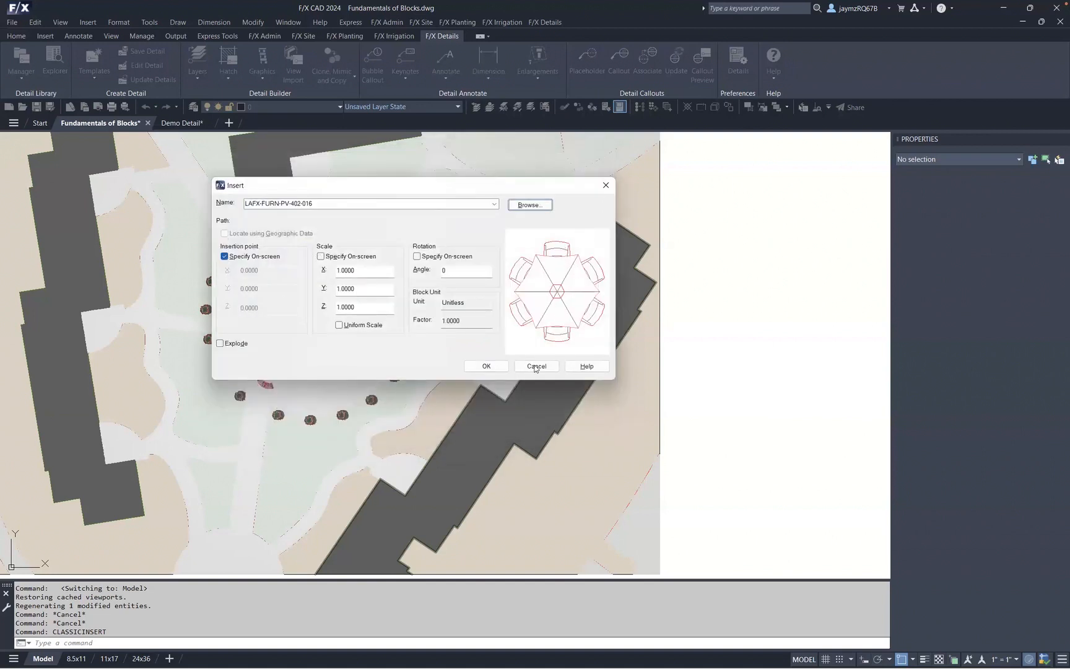
pyautogui.click(496, 366)
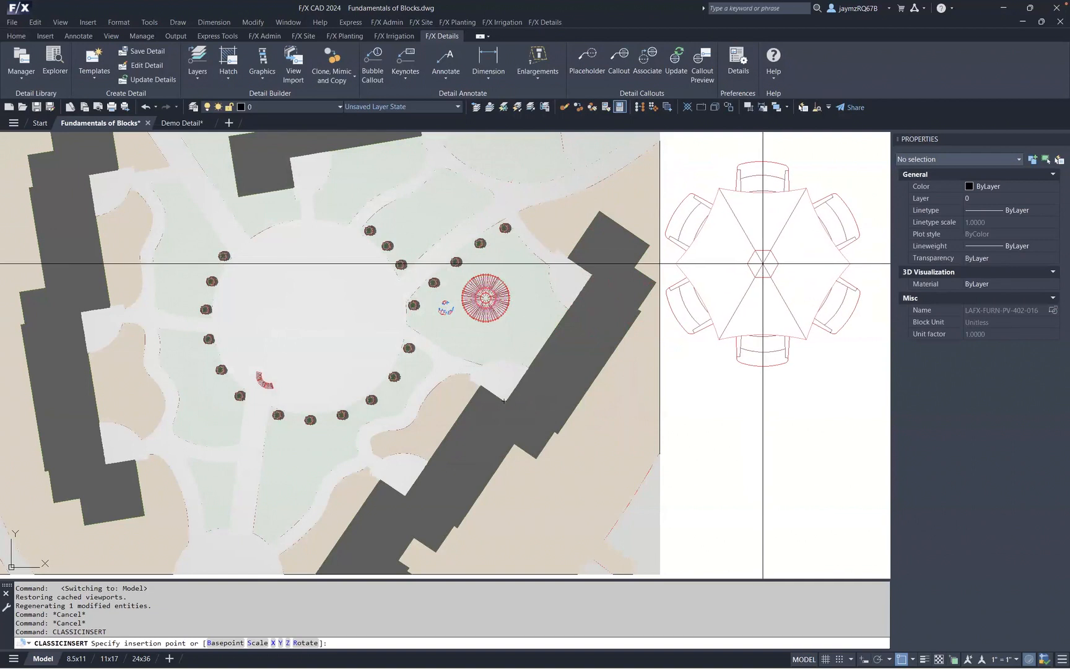
pyautogui.press('Escape')
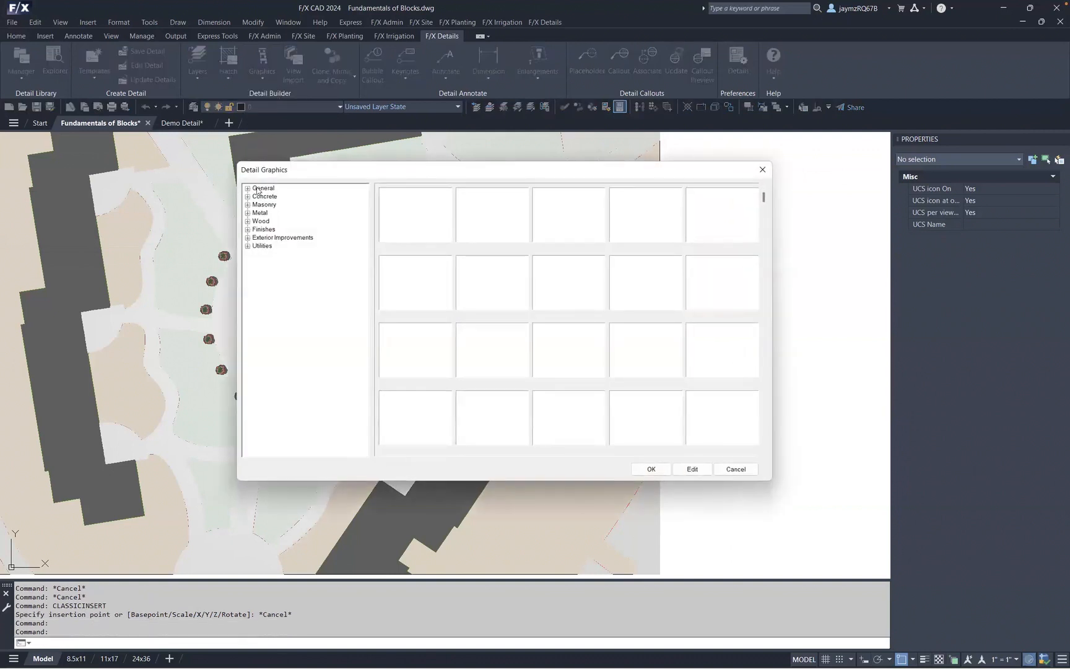
# - Browse the General fastener categories in the Detail Graphics library, then close it
pyautogui.click(247, 188)
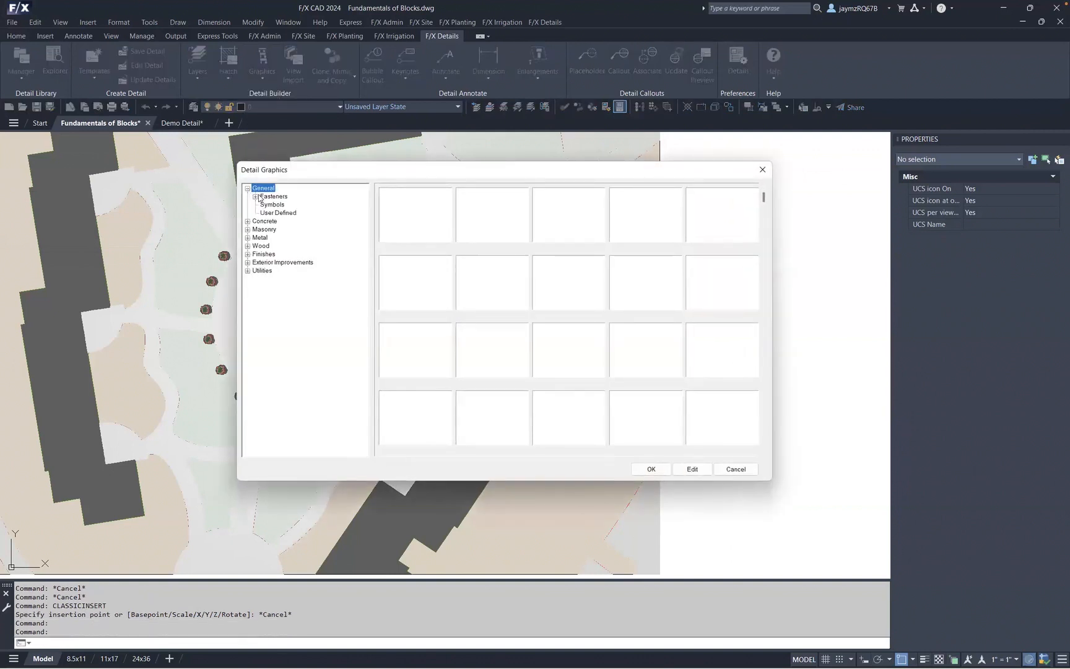
pyautogui.click(255, 197)
pyautogui.click(280, 205)
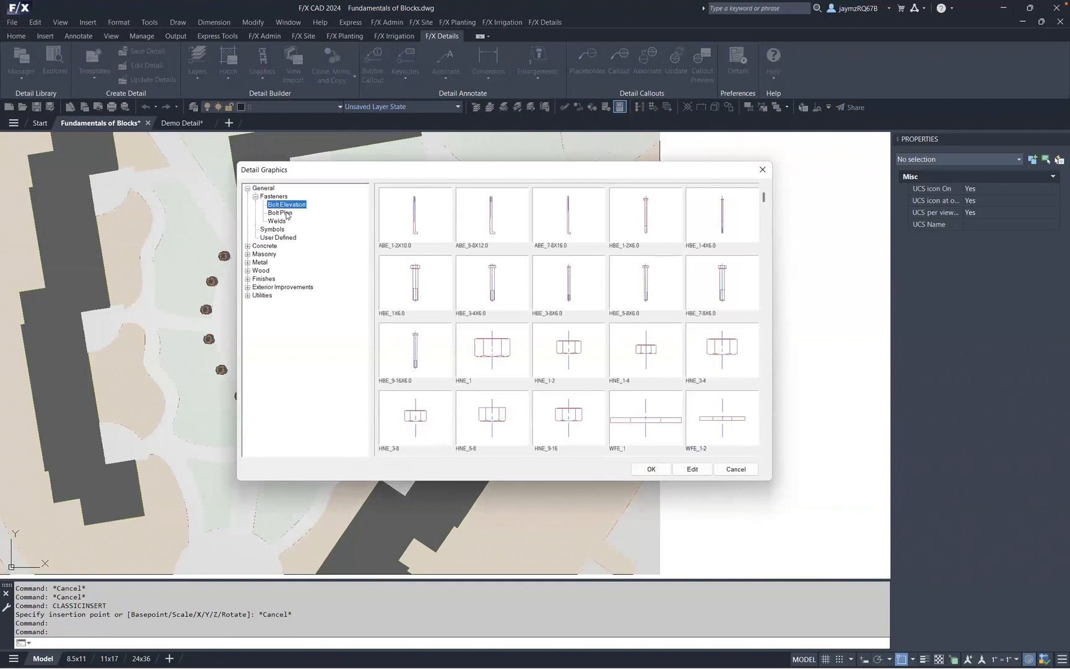
pyautogui.click(285, 213)
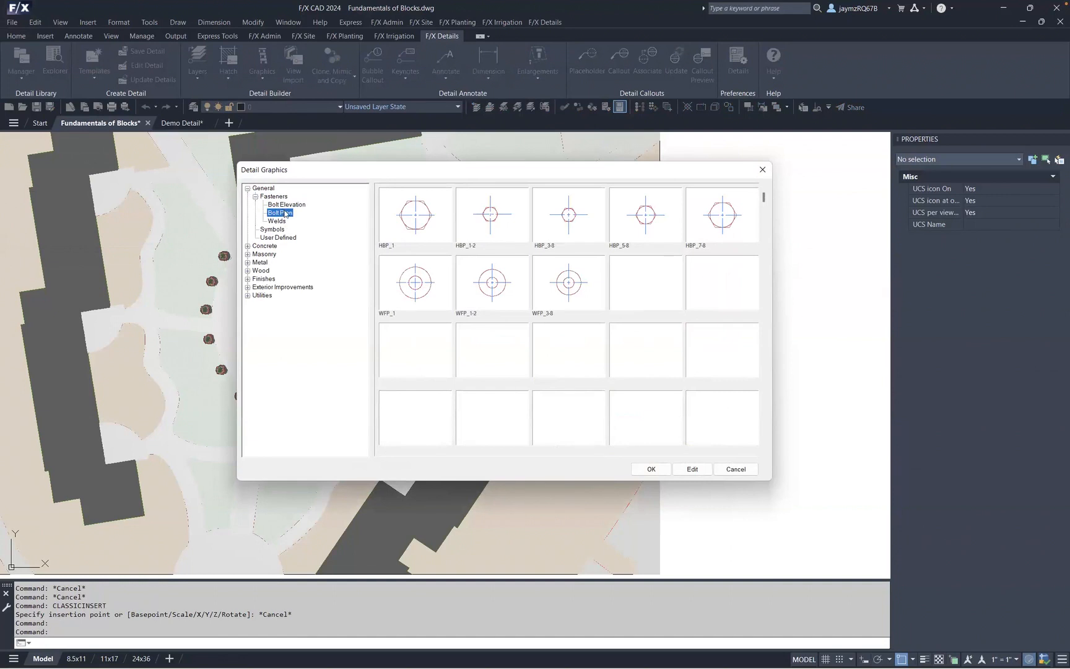
pyautogui.click(285, 205)
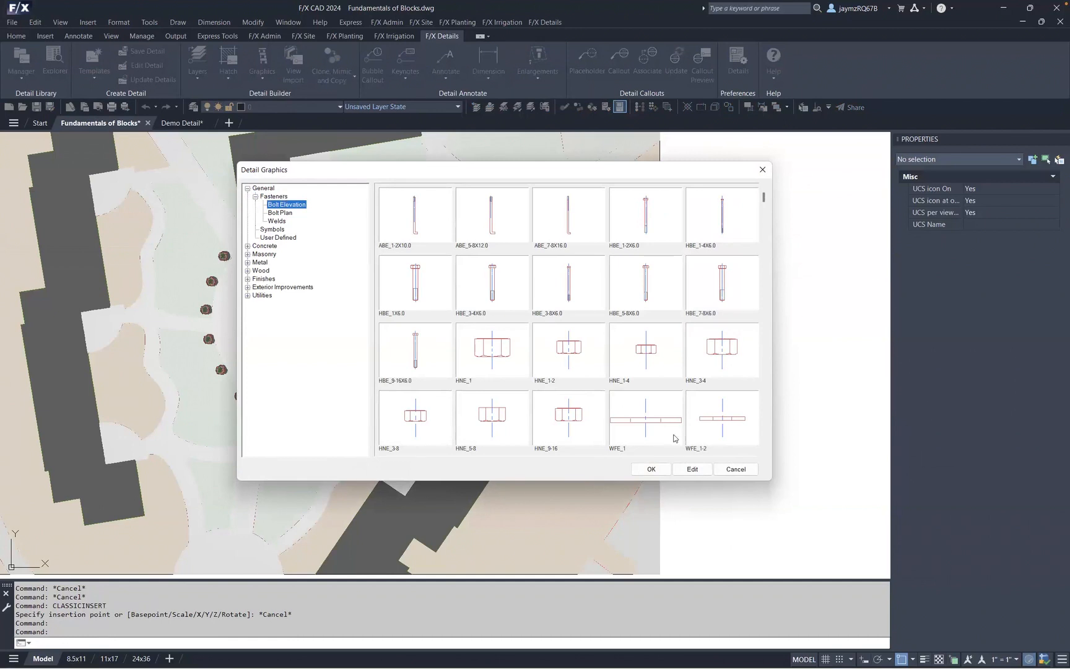
pyautogui.click(762, 170)
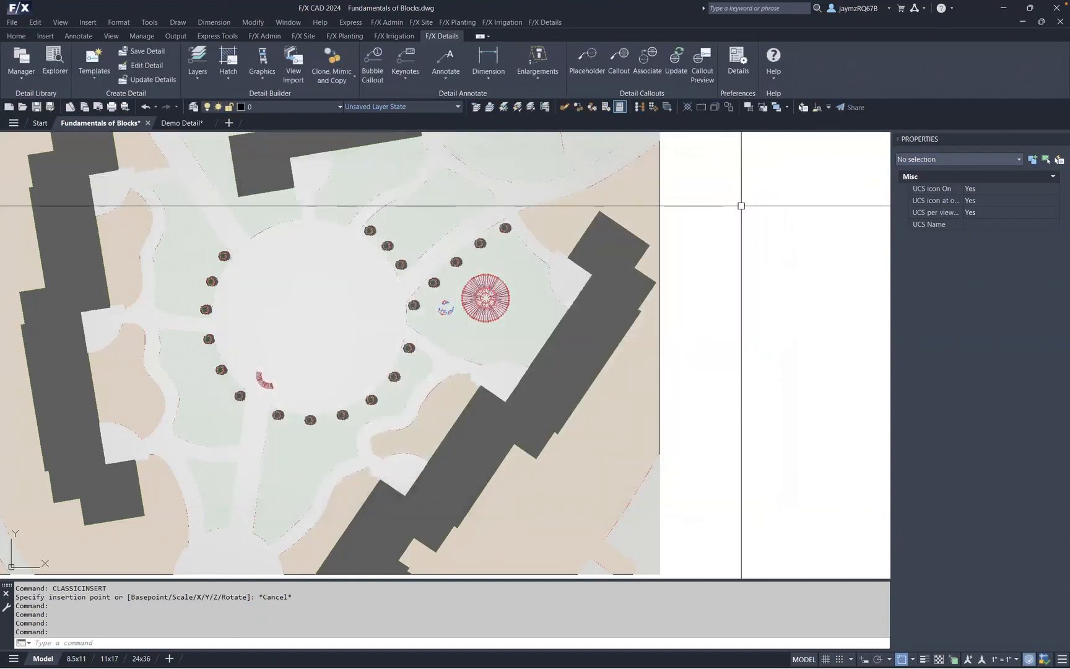
# - Regenerate the whole drawing with the REA command
pyautogui.write('REA')
pyautogui.press('Return')
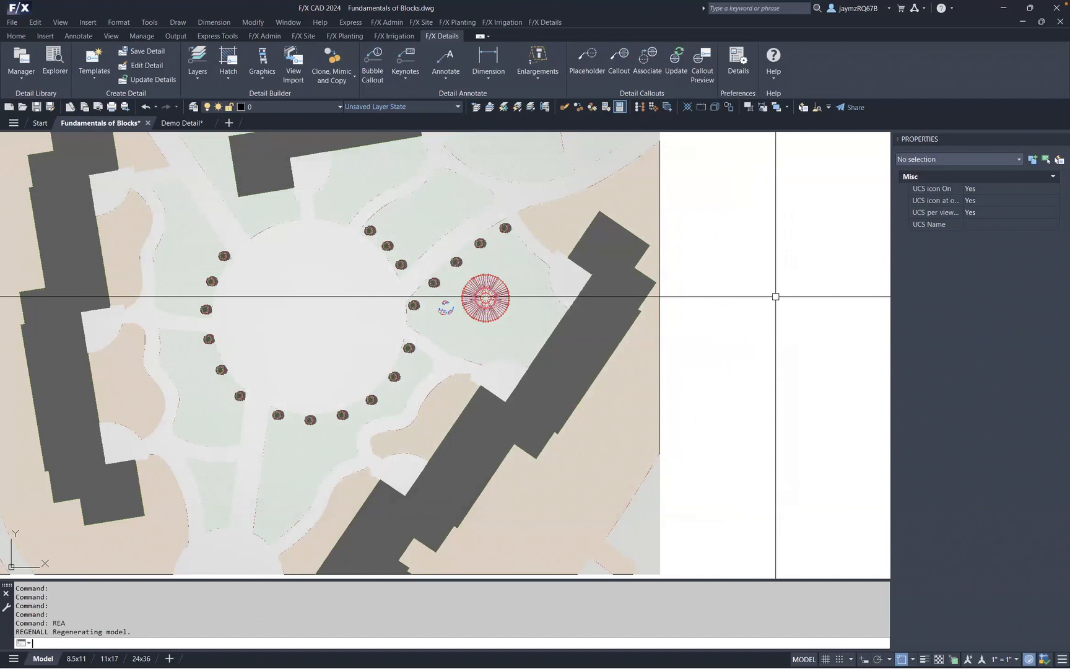